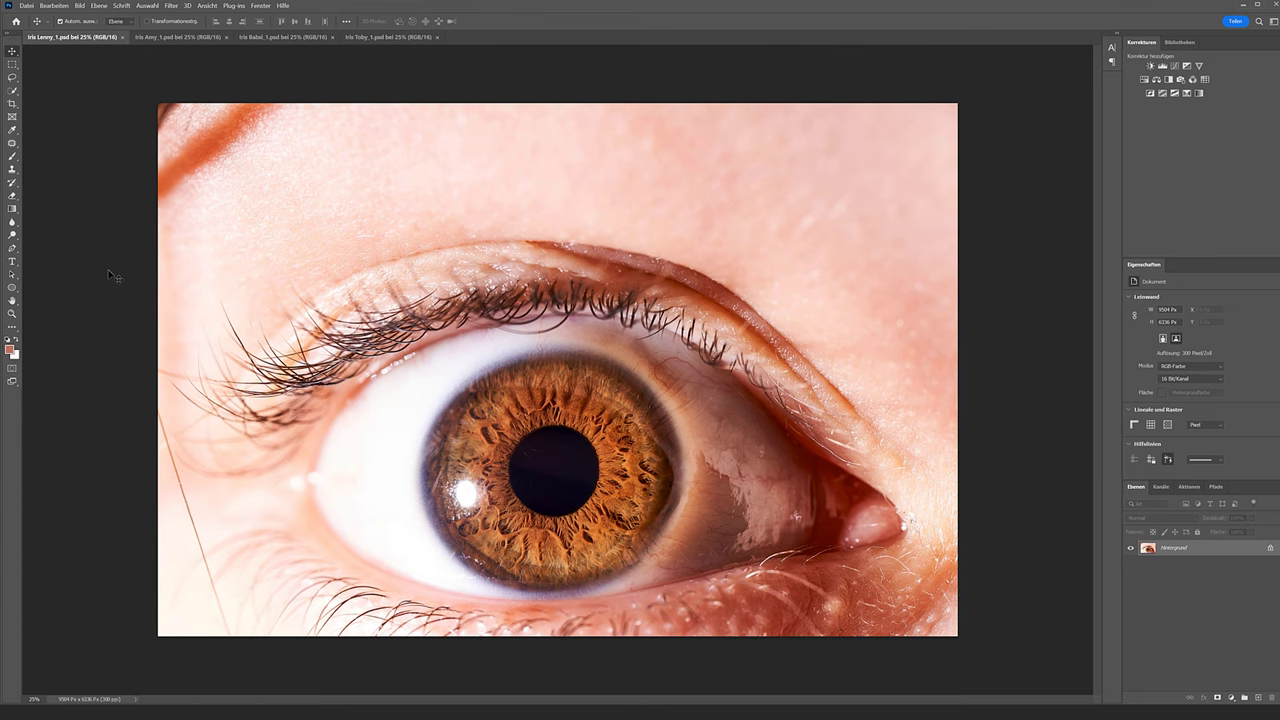
{"action": "left_click", "coordinate": [174, 38]}
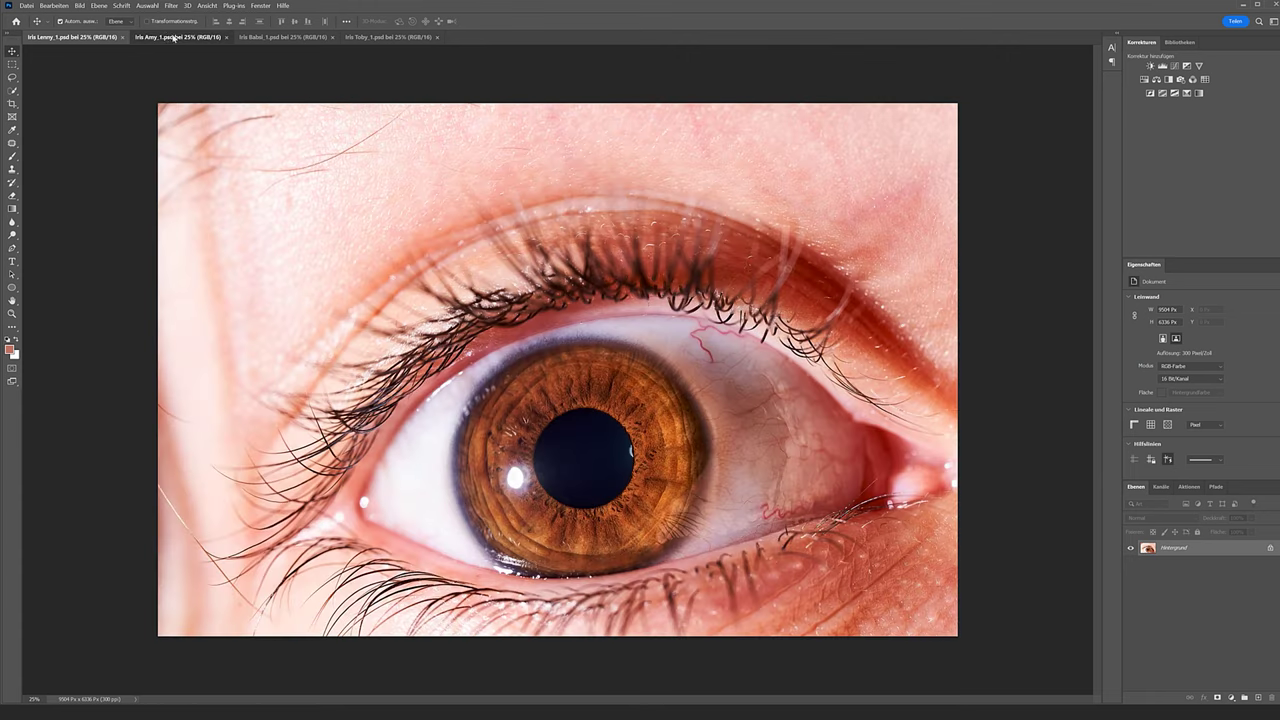
{"action": "left_click", "coordinate": [278, 38]}
{"action": "left_click", "coordinate": [378, 38]}
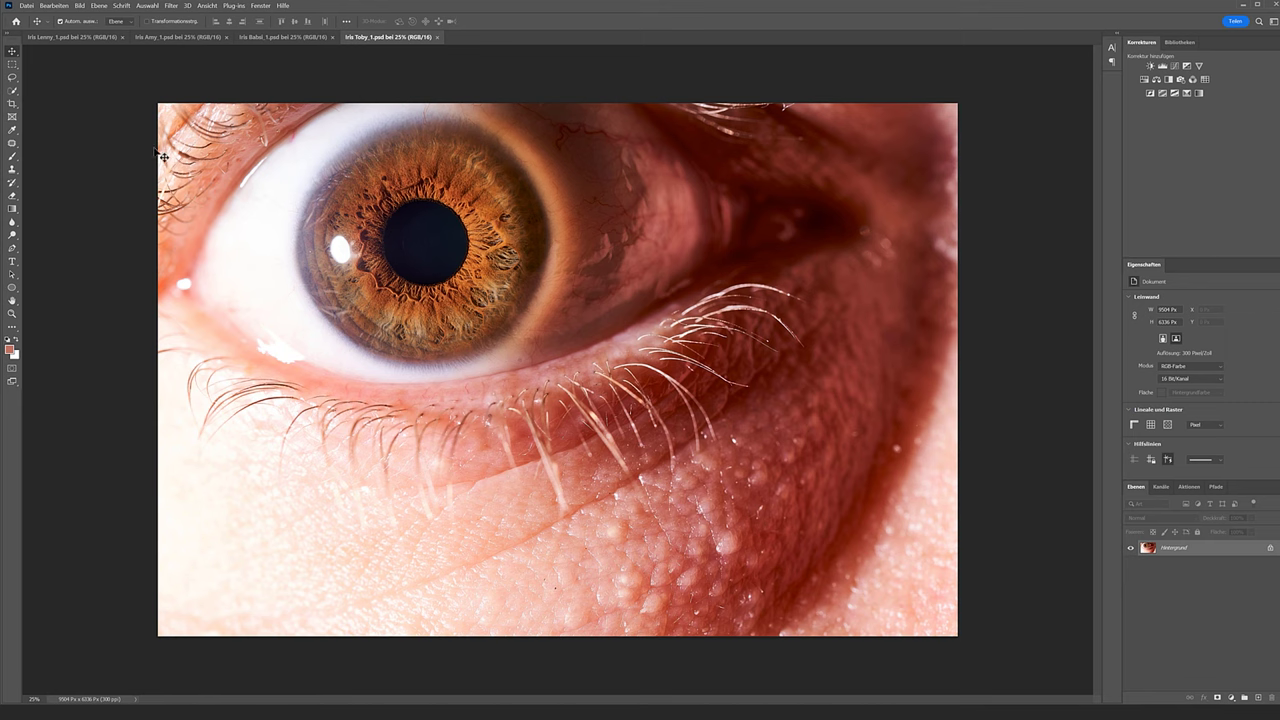
{"action": "left_click", "coordinate": [72, 37]}
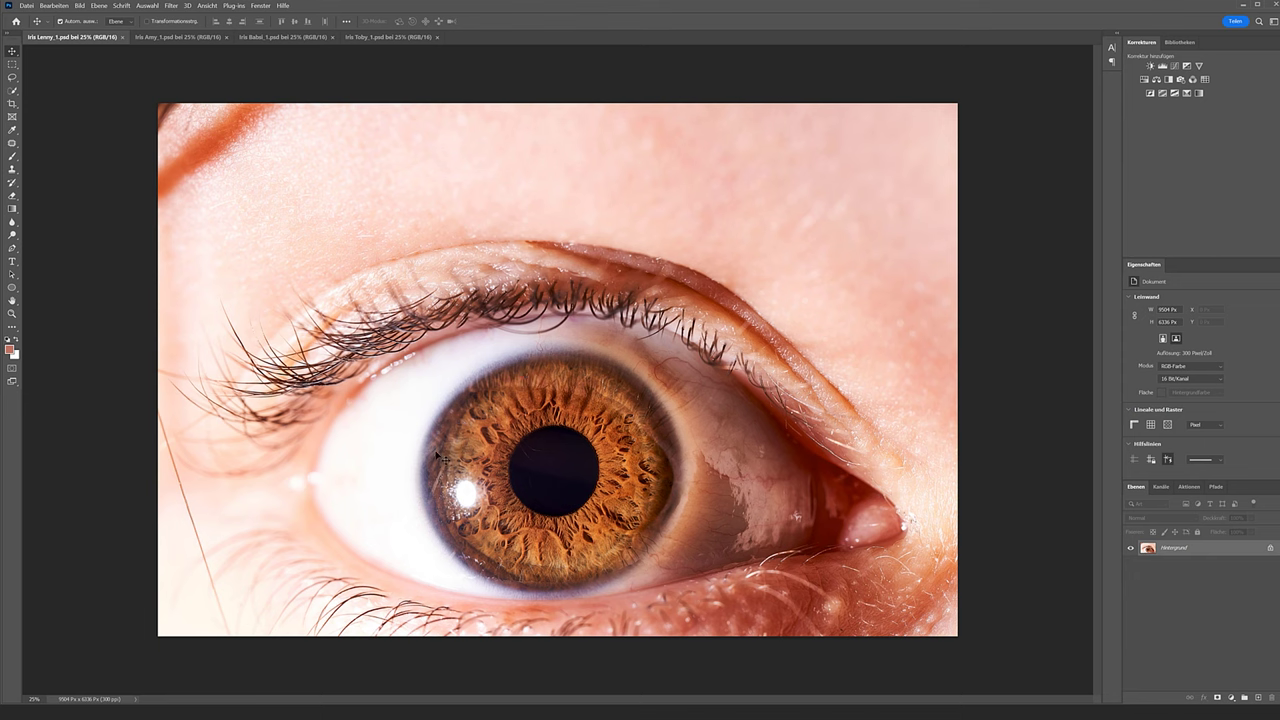
Draw a centred elliptical selection around the iris and mask out everything outside it.
{"action": "left_click", "coordinate": [13, 65]}
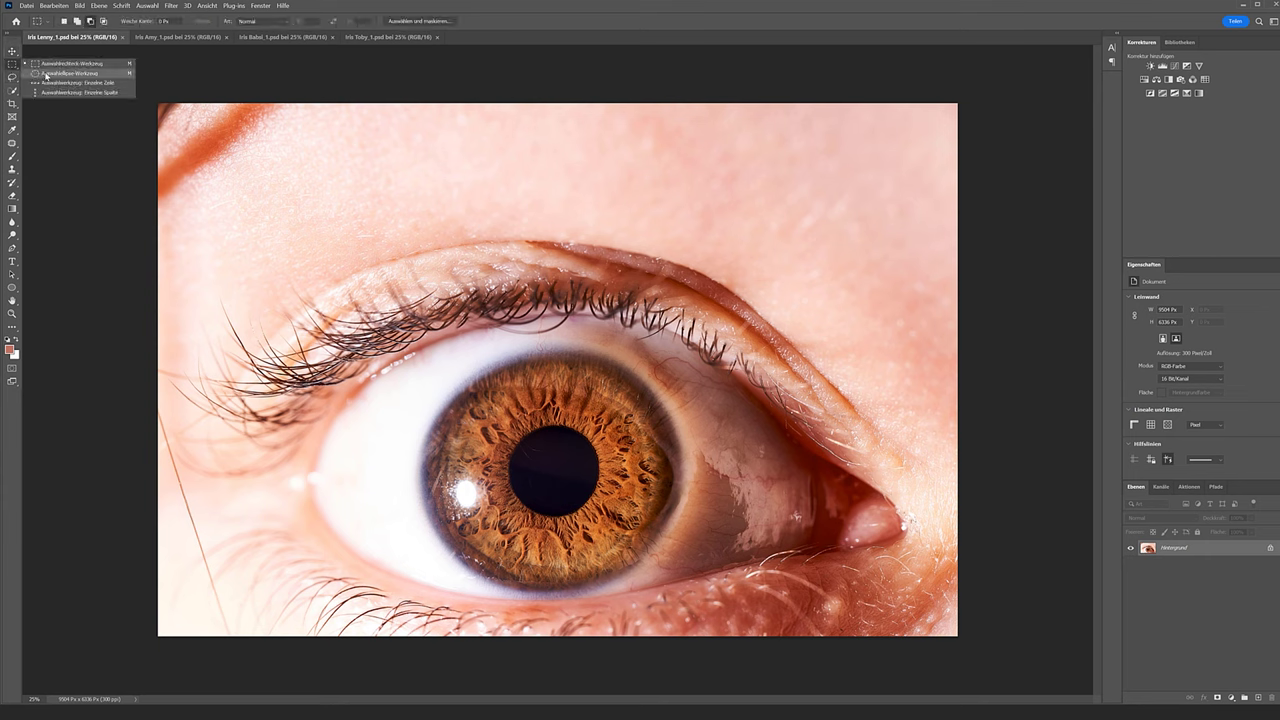
{"action": "left_click", "coordinate": [46, 75]}
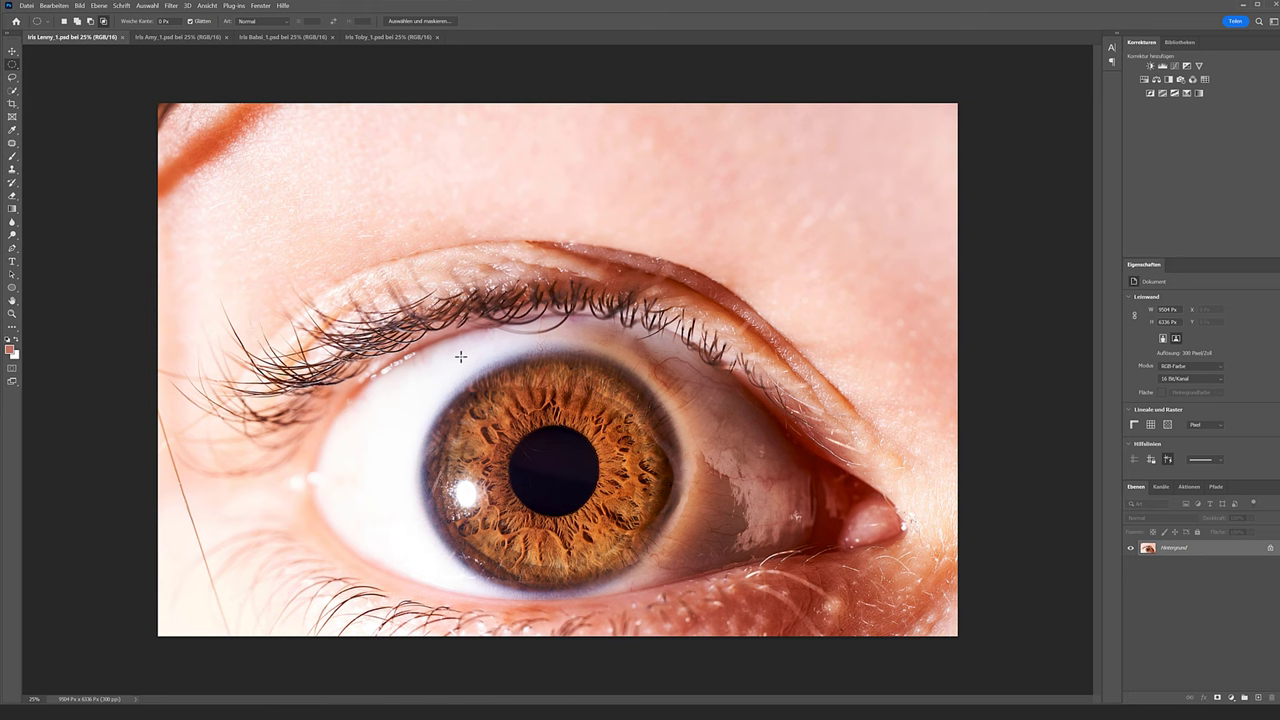
{"action": "left_click_drag", "start_coordinate": [452, 355], "coordinate": [669, 576]}
{"action": "left_click_drag", "start_coordinate": [669, 576], "coordinate": [671, 578]}
{"action": "key", "text": "space"}
{"action": "left_click_drag", "start_coordinate": [671, 578], "coordinate": [665, 586]}
{"action": "left_click", "coordinate": [1218, 698]}
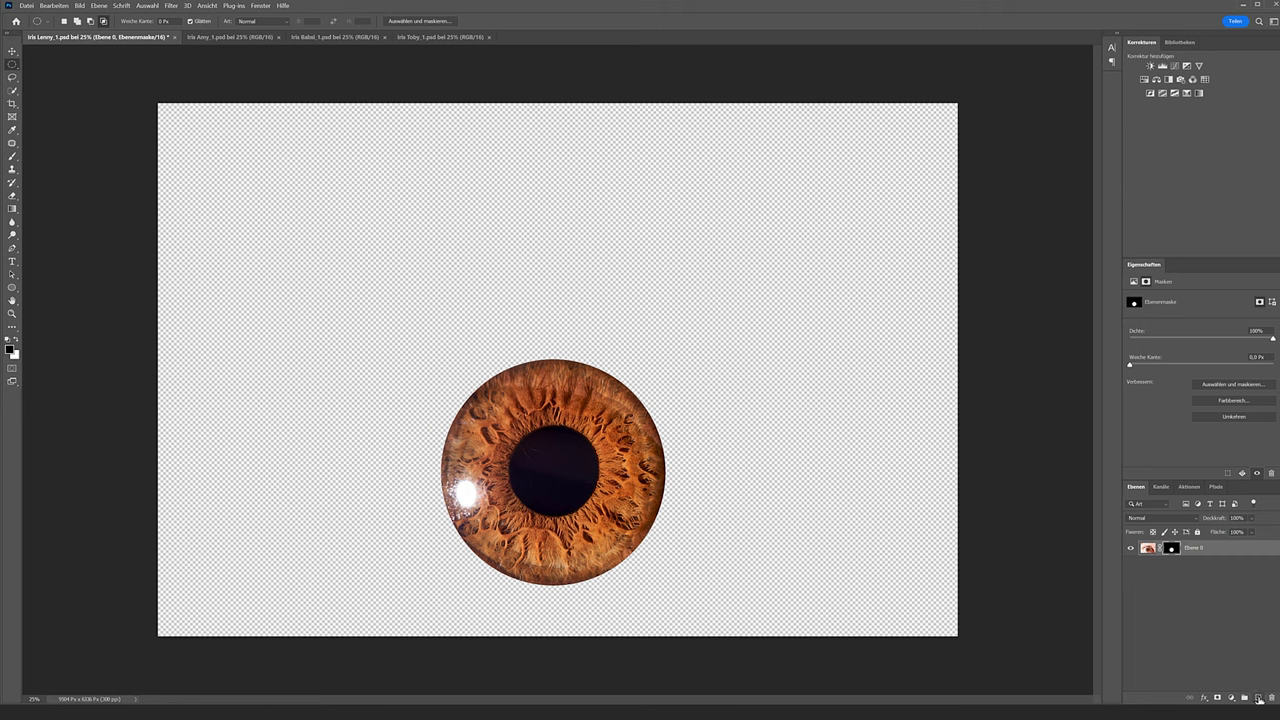
Add a new layer beneath the iris layer Ebene 0 and fill it with black.
{"action": "left_click", "coordinate": [1259, 698]}
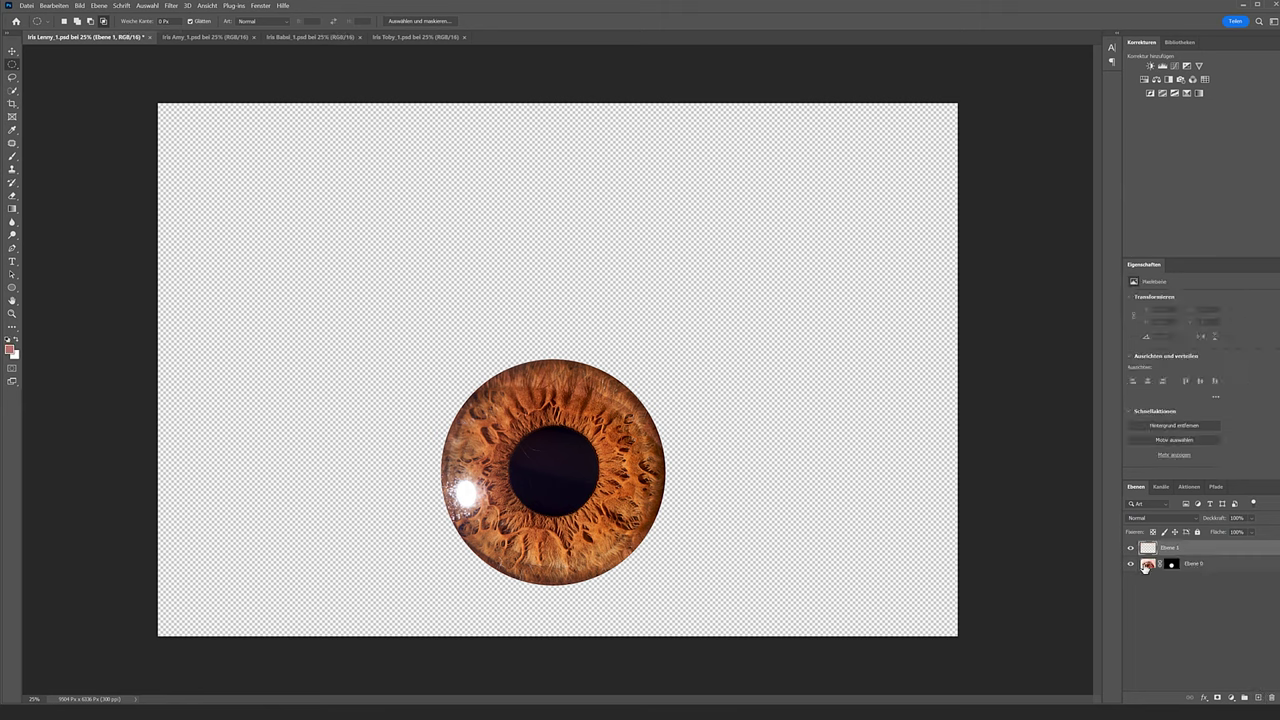
{"action": "left_click_drag", "start_coordinate": [1197, 552], "coordinate": [1146, 577]}
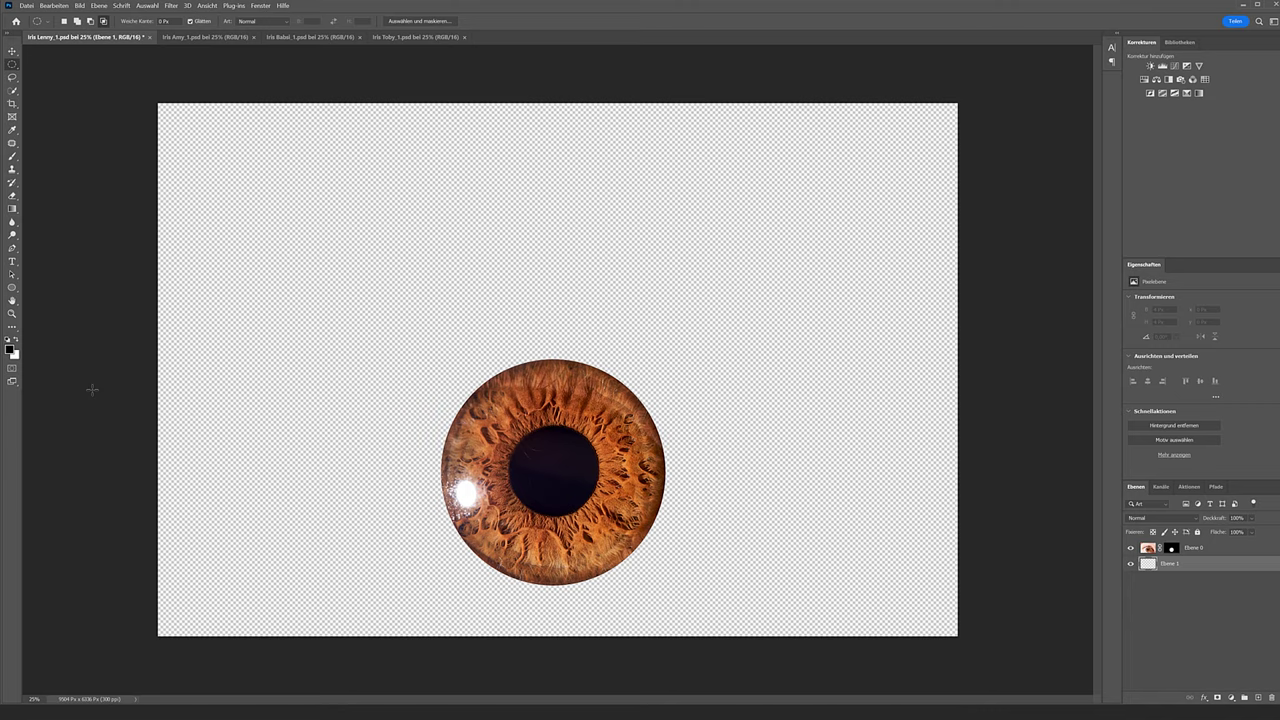
{"action": "key", "text": "alt+BackSpace"}
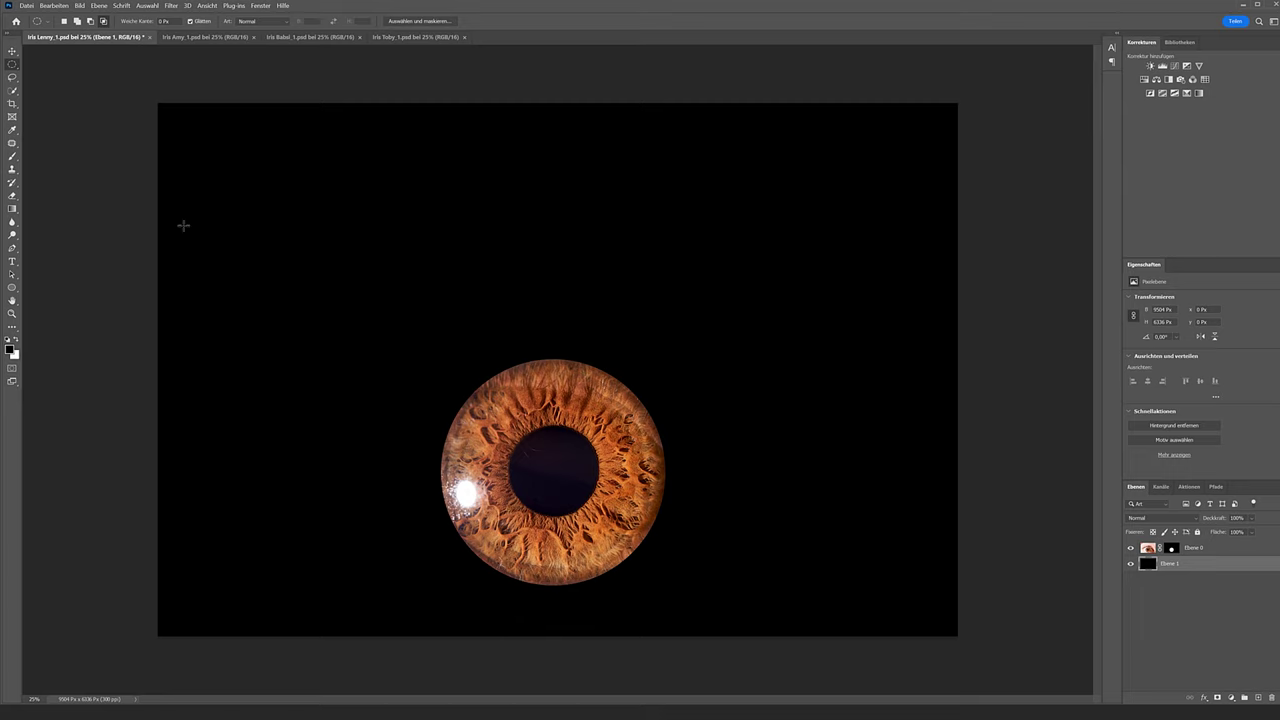
Crop the canvas to a square around the iris, then zoom in and select the iris layer.
{"action": "left_click", "coordinate": [13, 104]}
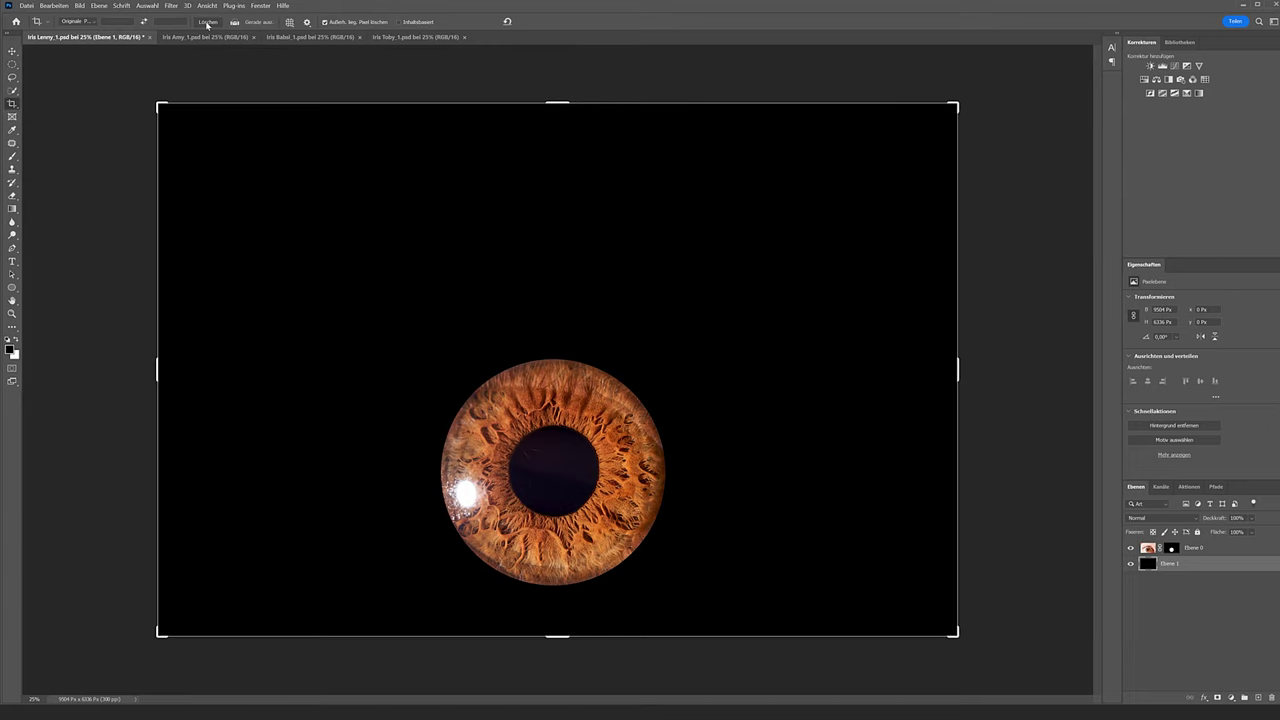
{"action": "left_click_drag", "start_coordinate": [560, 104], "coordinate": [555, 250]}
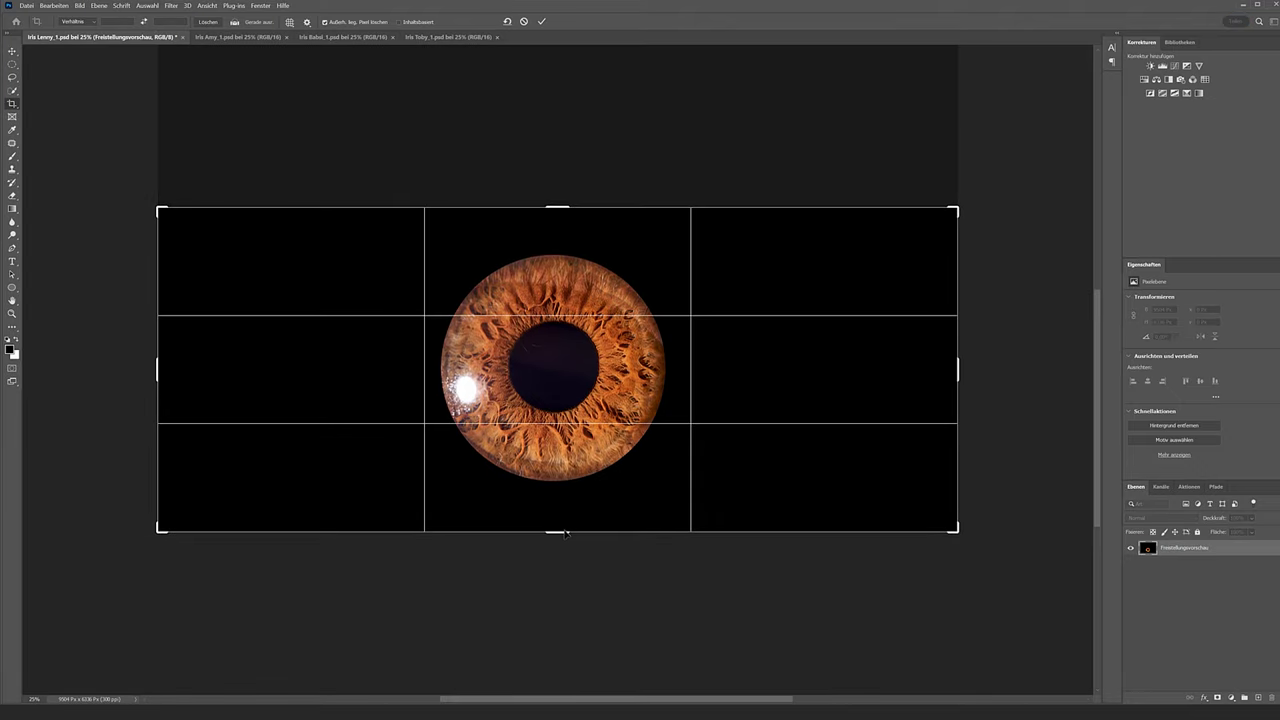
{"action": "left_click_drag", "start_coordinate": [562, 531], "coordinate": [562, 521]}
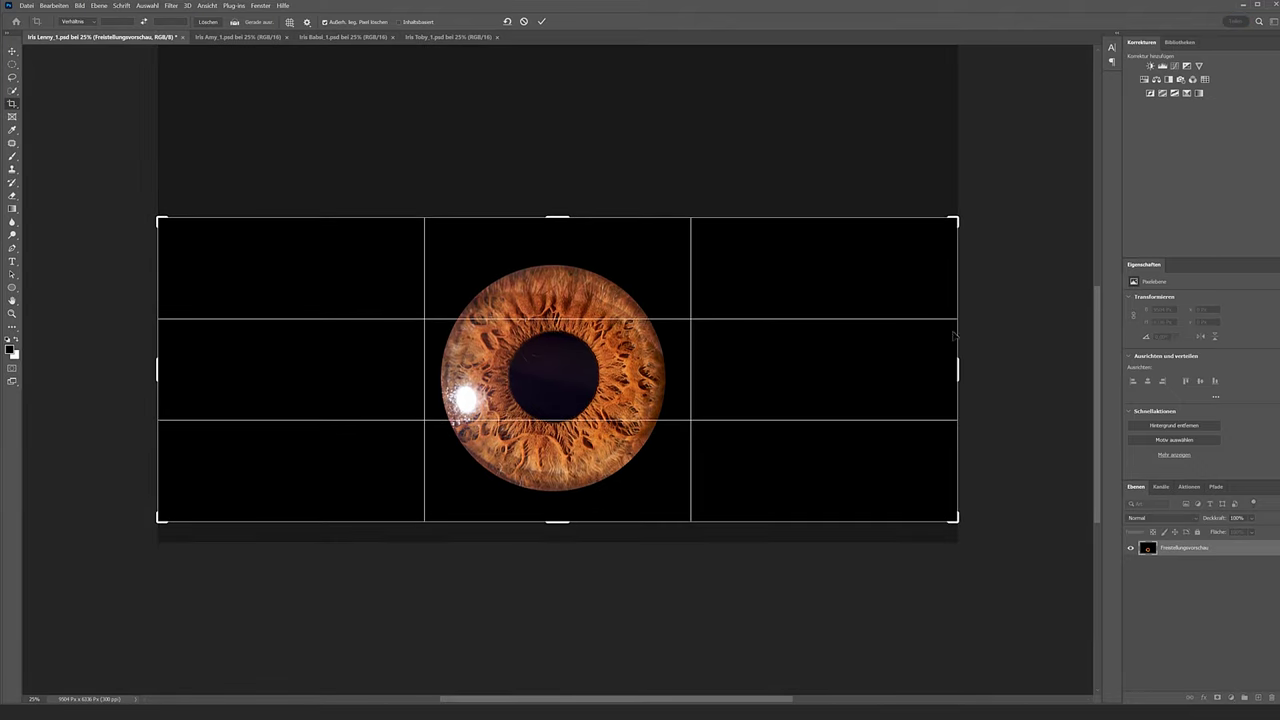
{"action": "left_click_drag", "start_coordinate": [955, 368], "coordinate": [840, 368]}
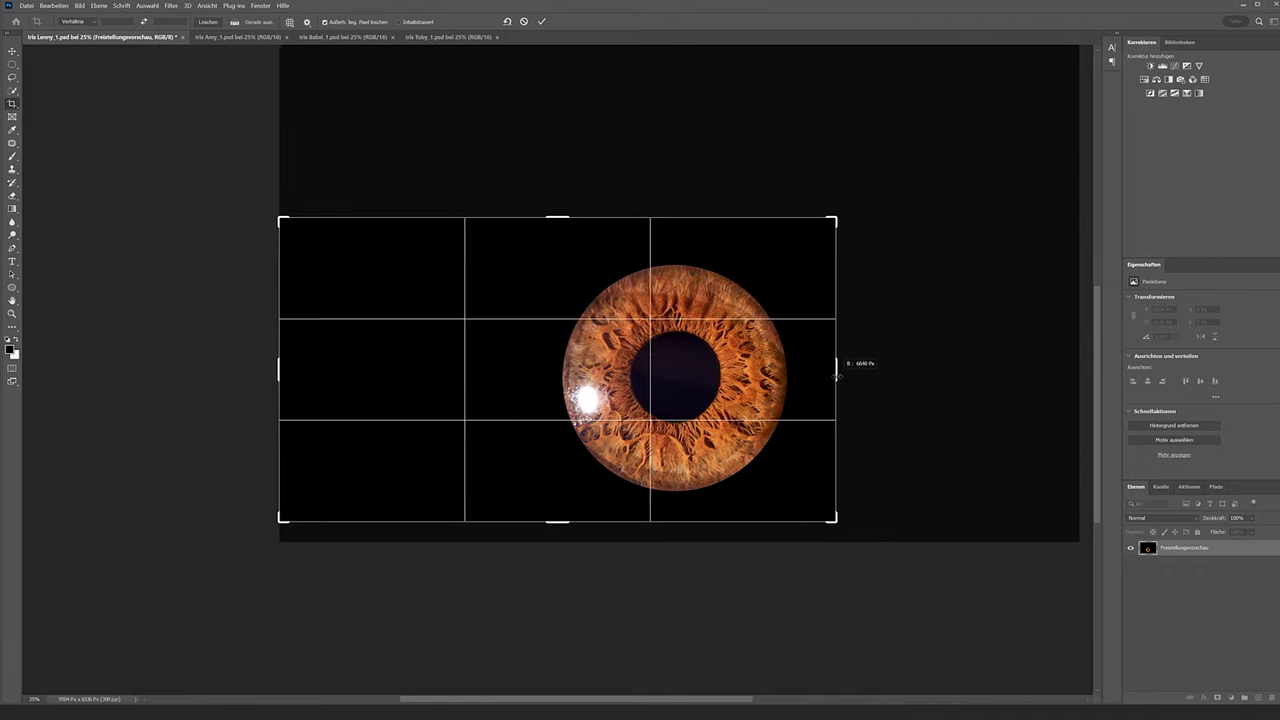
{"action": "mouse_move", "coordinate": [270, 367]}
{"action": "left_mouse_down"}
{"action": "mouse_move", "coordinate": [400, 372]}
{"action": "mouse_move", "coordinate": [386, 377]}
{"action": "left_mouse_up"}
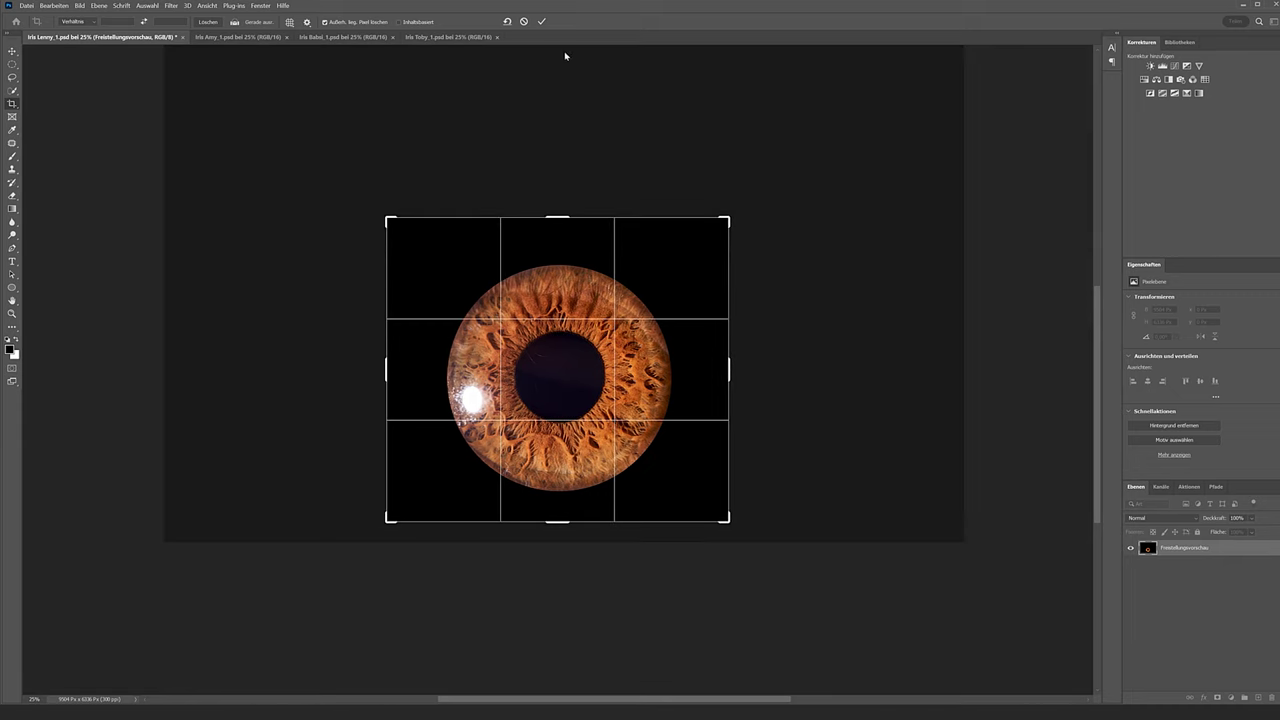
{"action": "left_click", "coordinate": [542, 22]}
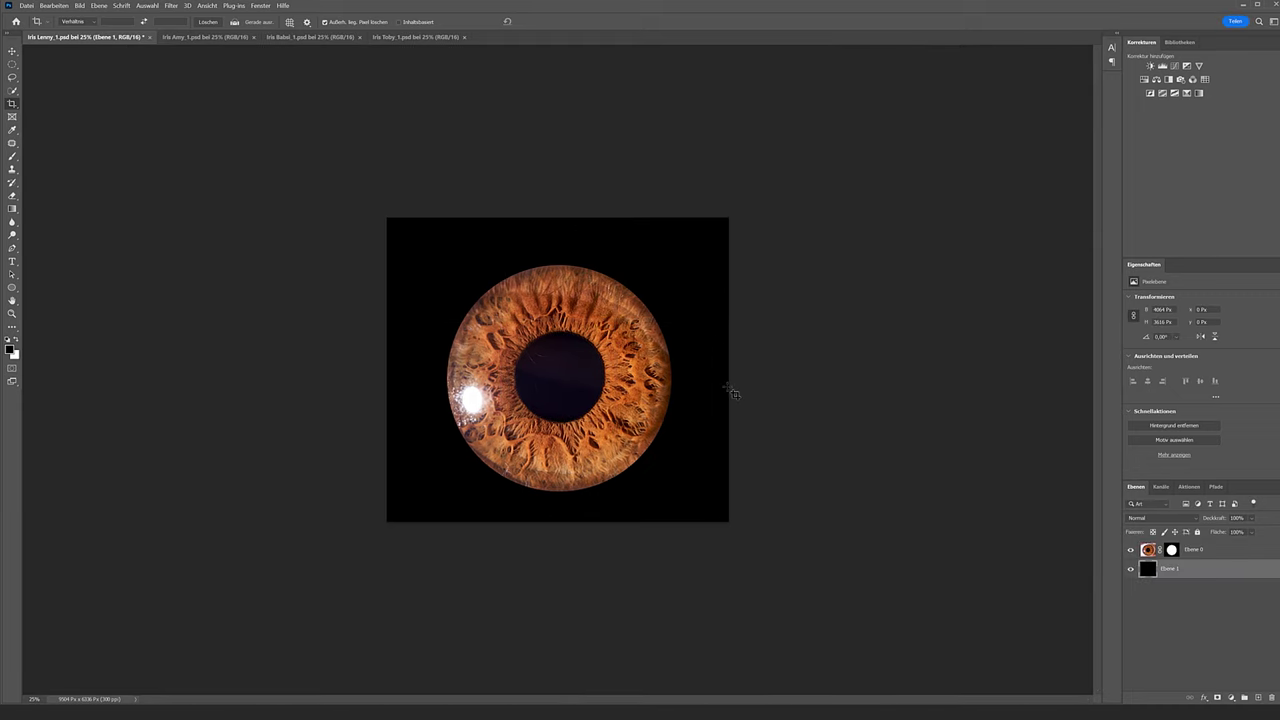
{"action": "key", "text": "ctrl+plus"}
{"action": "key", "text": "ctrl+plus"}
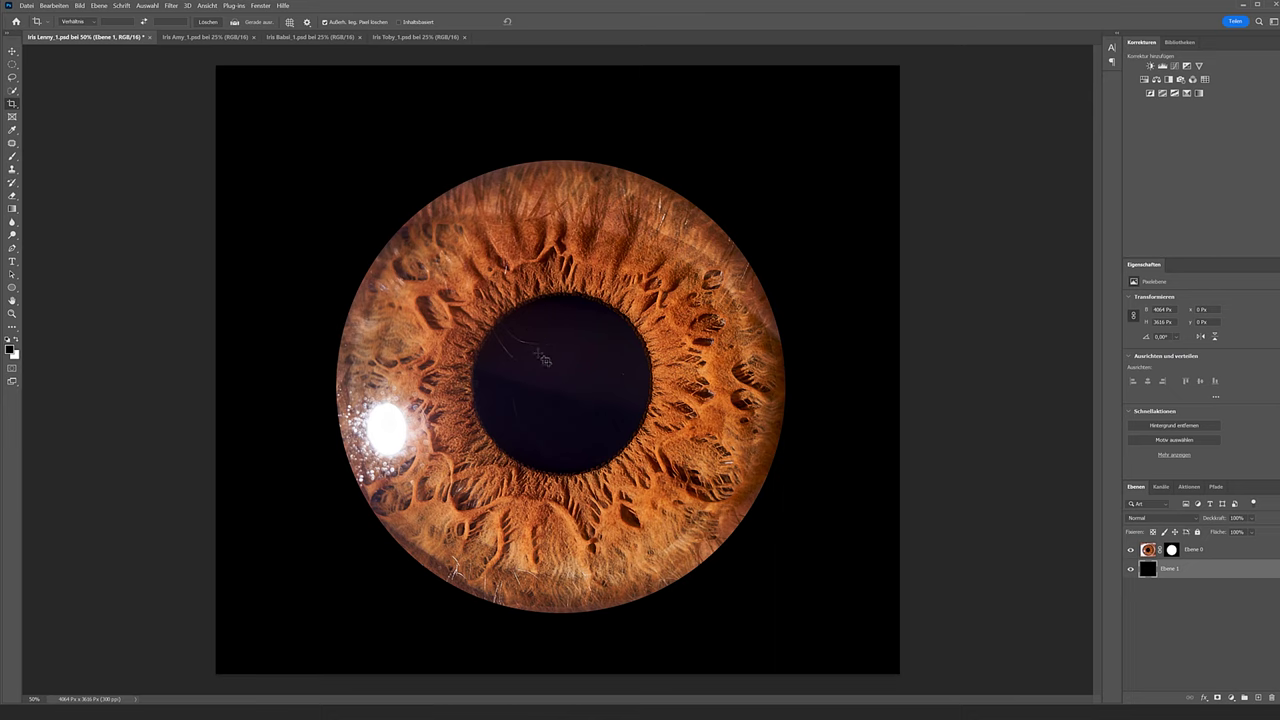
{"action": "left_click", "coordinate": [1148, 551]}
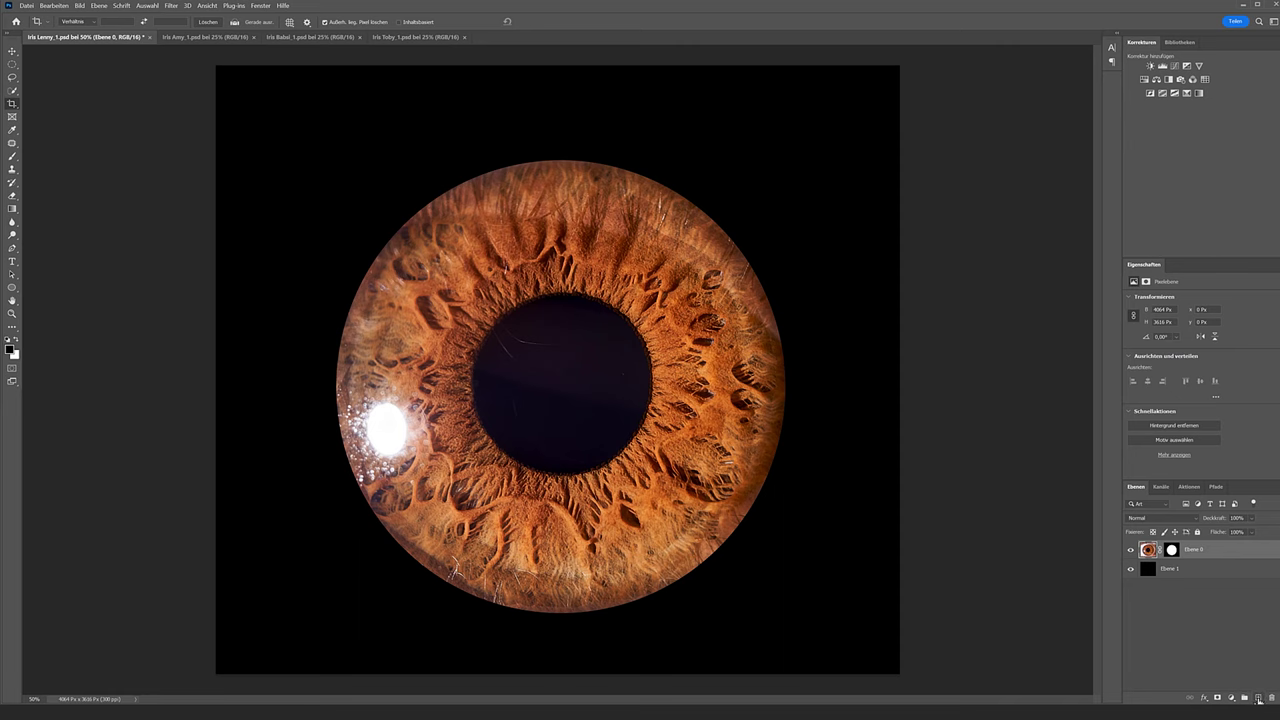
Add an empty retouch layer and heal a spot in the pupil with the Spot Healing Brush.
{"action": "left_click", "coordinate": [1258, 698]}
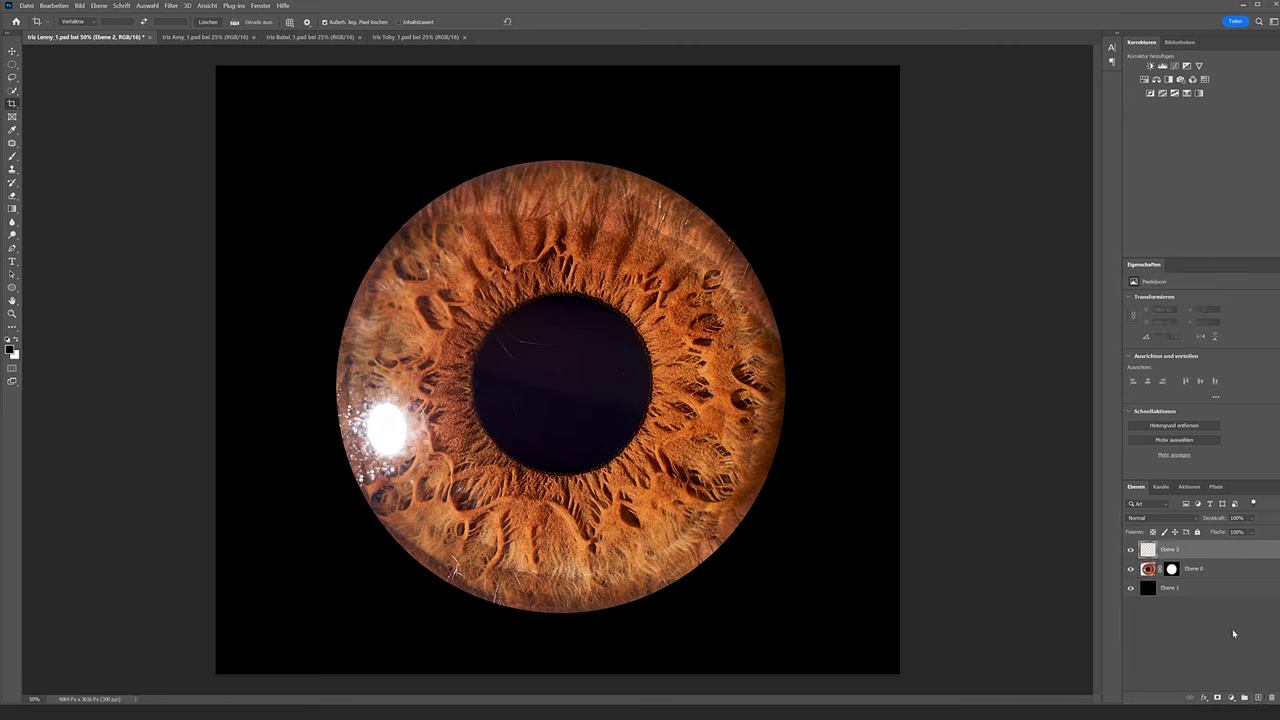
{"action": "right_click", "coordinate": [12, 143]}
{"action": "left_click", "coordinate": [54, 147]}
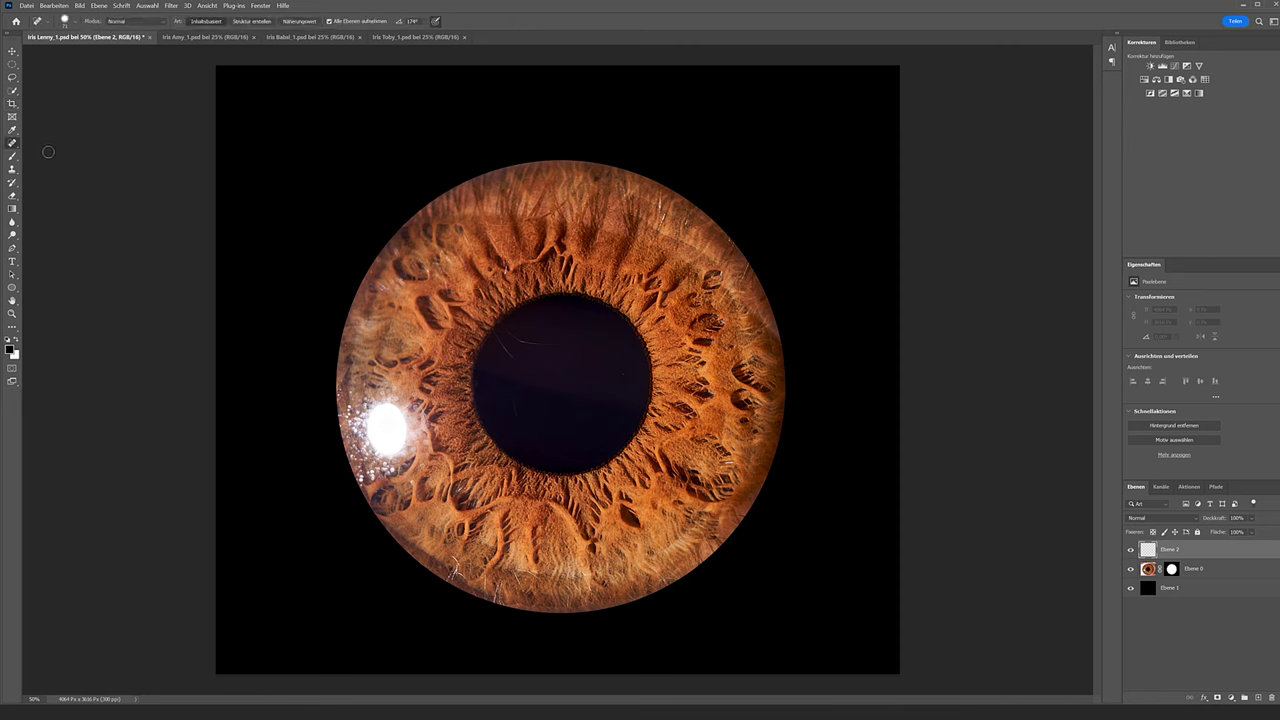
{"action": "mouse_move", "coordinate": [495, 335]}
{"action": "left_mouse_down"}
{"action": "mouse_move", "coordinate": [527, 405]}
{"action": "mouse_move", "coordinate": [566, 409]}
{"action": "left_mouse_up"}
Shrink the healing brush to 24 px and heal the small blemishes on the iris.
{"action": "key", "text": "ctrl+plus"}
{"action": "right_click", "coordinate": [515, 299]}
{"action": "left_click_drag", "start_coordinate": [552, 324], "coordinate": [545, 322]}
{"action": "left_click", "coordinate": [488, 237]}
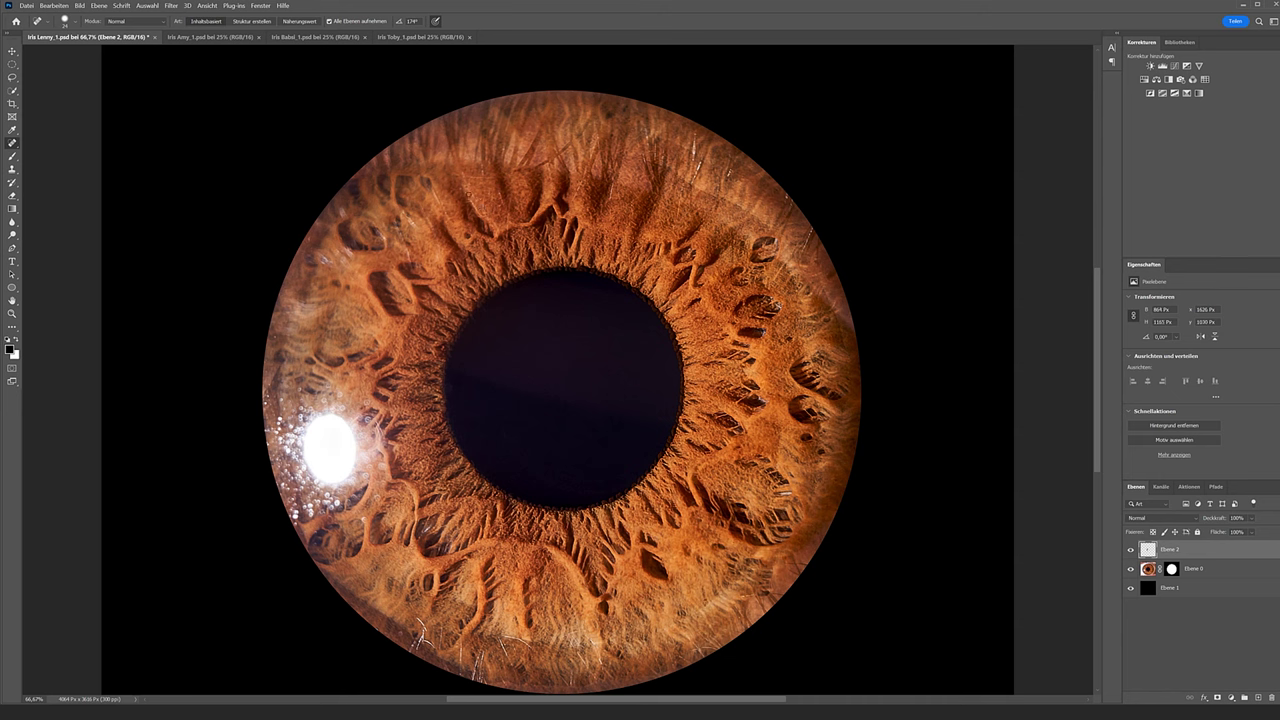
{"action": "left_click", "coordinate": [464, 201]}
{"action": "left_click", "coordinate": [434, 195]}
{"action": "left_click", "coordinate": [410, 223]}
{"action": "left_click", "coordinate": [396, 218]}
{"action": "left_click", "coordinate": [400, 232]}
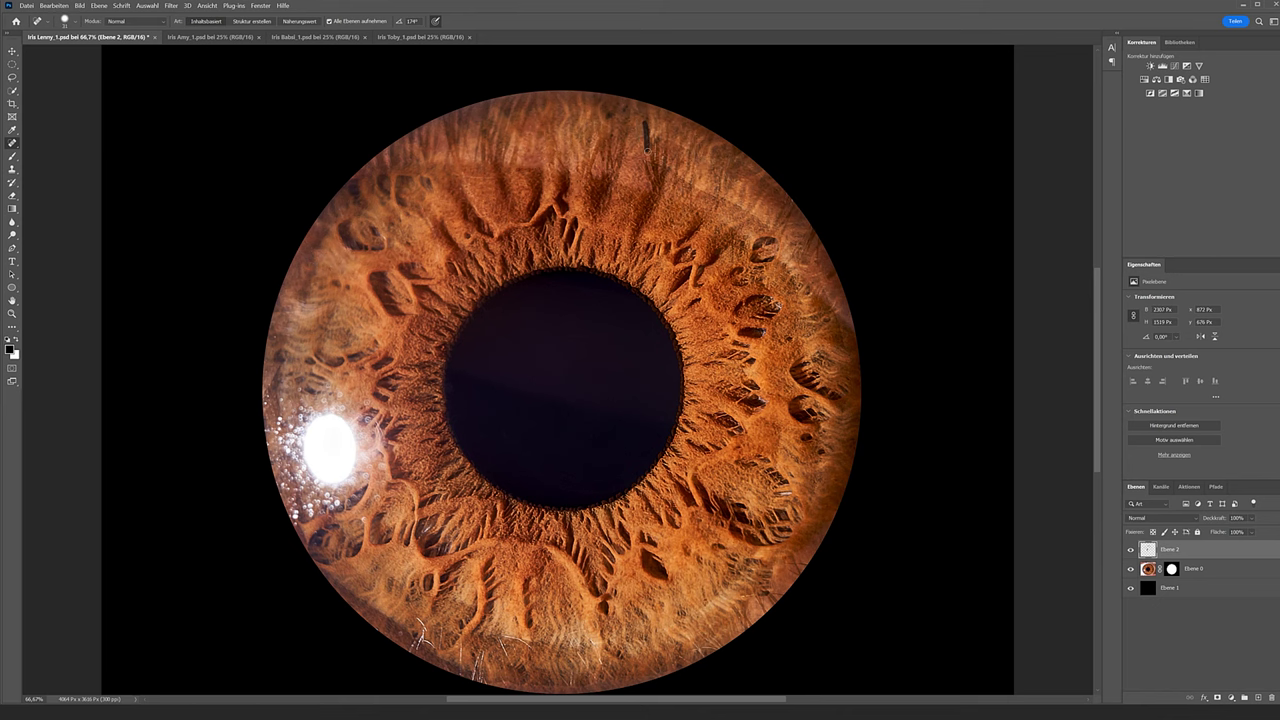
Heal the streaks across the top and the fibres on the lower iris, comparing before and after.
{"action": "left_click_drag", "start_coordinate": [612, 194], "coordinate": [490, 128]}
{"action": "left_click_drag", "start_coordinate": [560, 420], "coordinate": [583, 301]}
{"action": "mouse_move", "coordinate": [594, 560]}
{"action": "left_mouse_down"}
{"action": "mouse_move", "coordinate": [503, 552]}
{"action": "mouse_move", "coordinate": [445, 515]}
{"action": "left_mouse_up"}
{"action": "left_click_drag", "start_coordinate": [583, 301], "coordinate": [563, 387]}
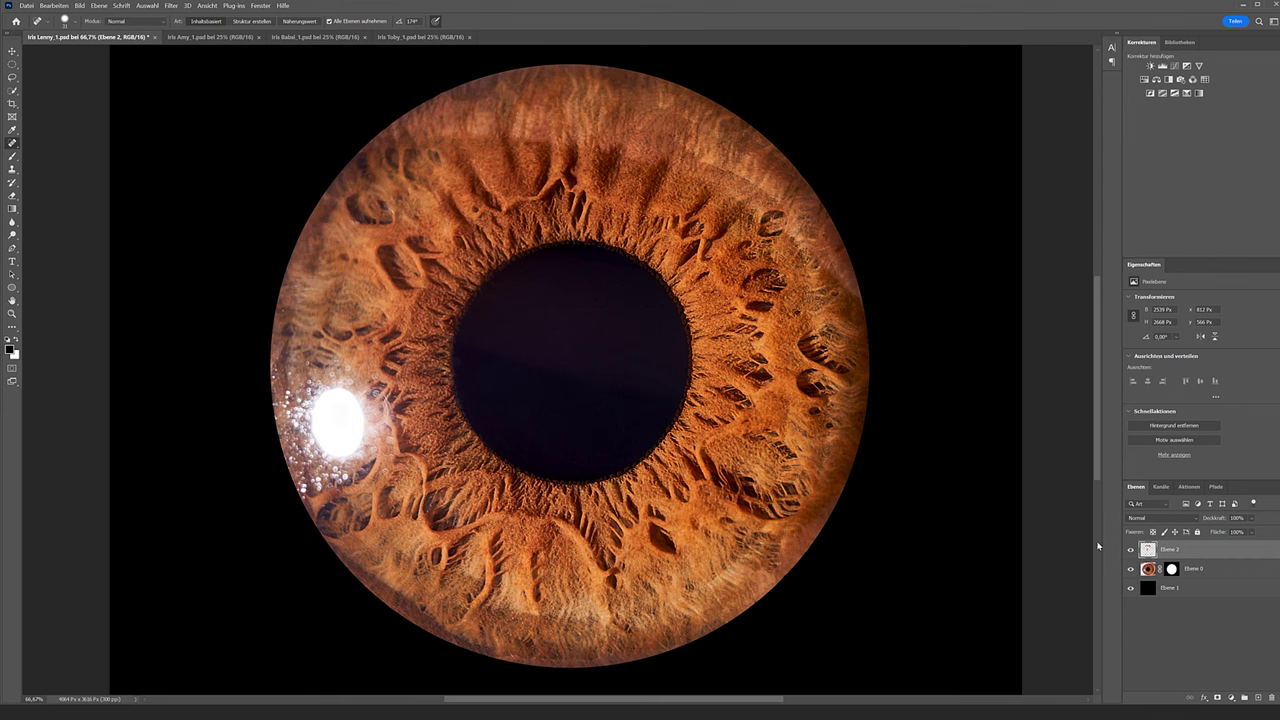
{"action": "left_click", "coordinate": [1131, 550]}
{"action": "left_click", "coordinate": [1131, 551]}
{"action": "left_click", "coordinate": [1172, 570]}
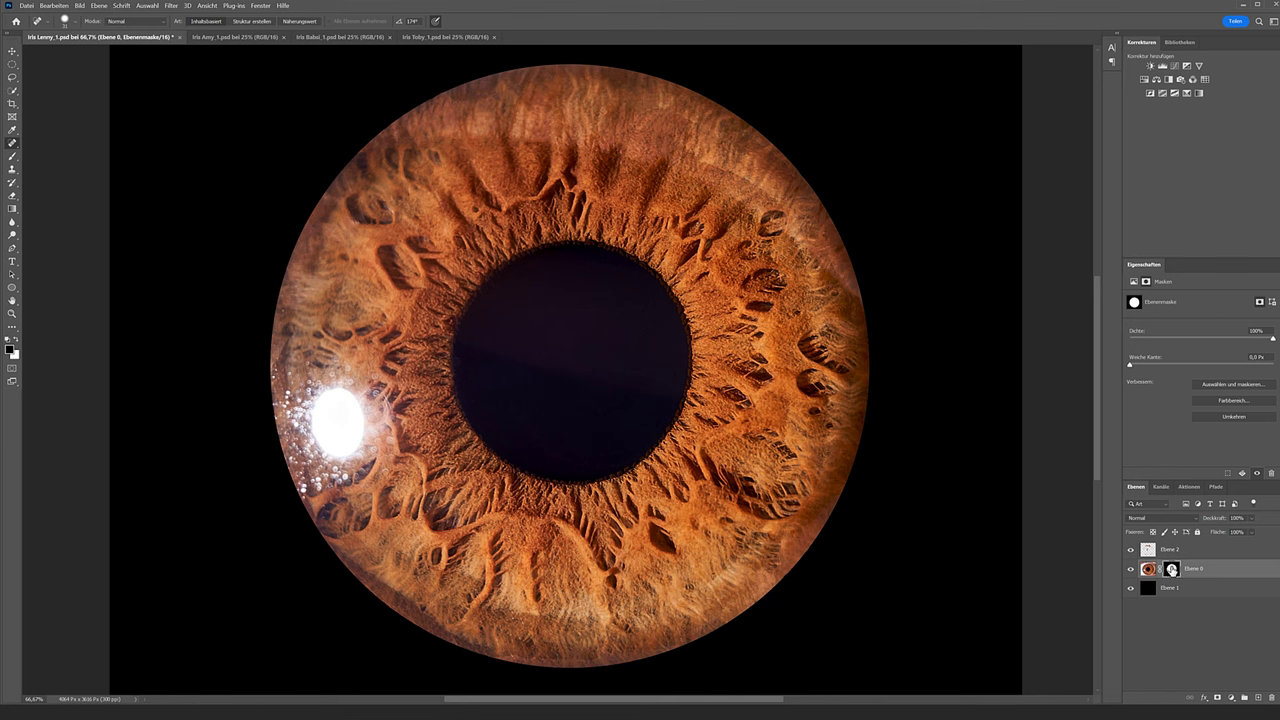
Apply the iris layer mask, merge retouch layer Ebene 2 into the iris, and hide the black background.
{"action": "right_click", "coordinate": [1174, 567]}
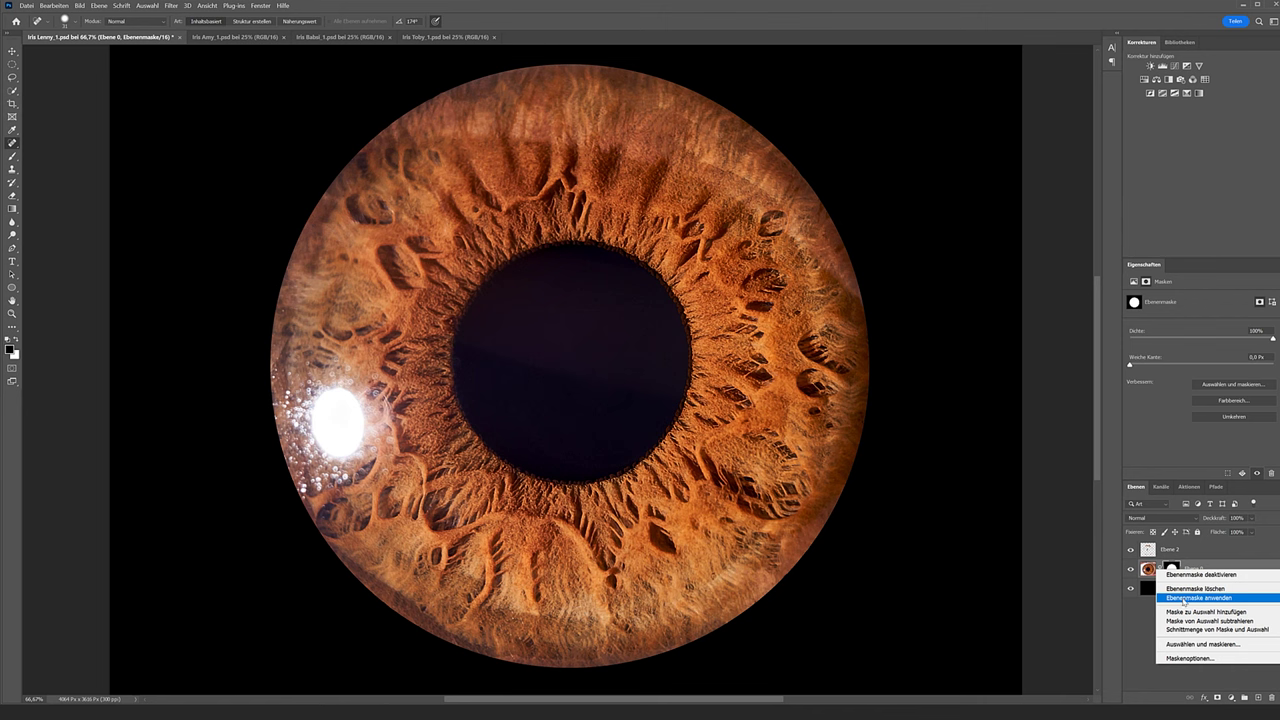
{"action": "left_click", "coordinate": [1190, 598]}
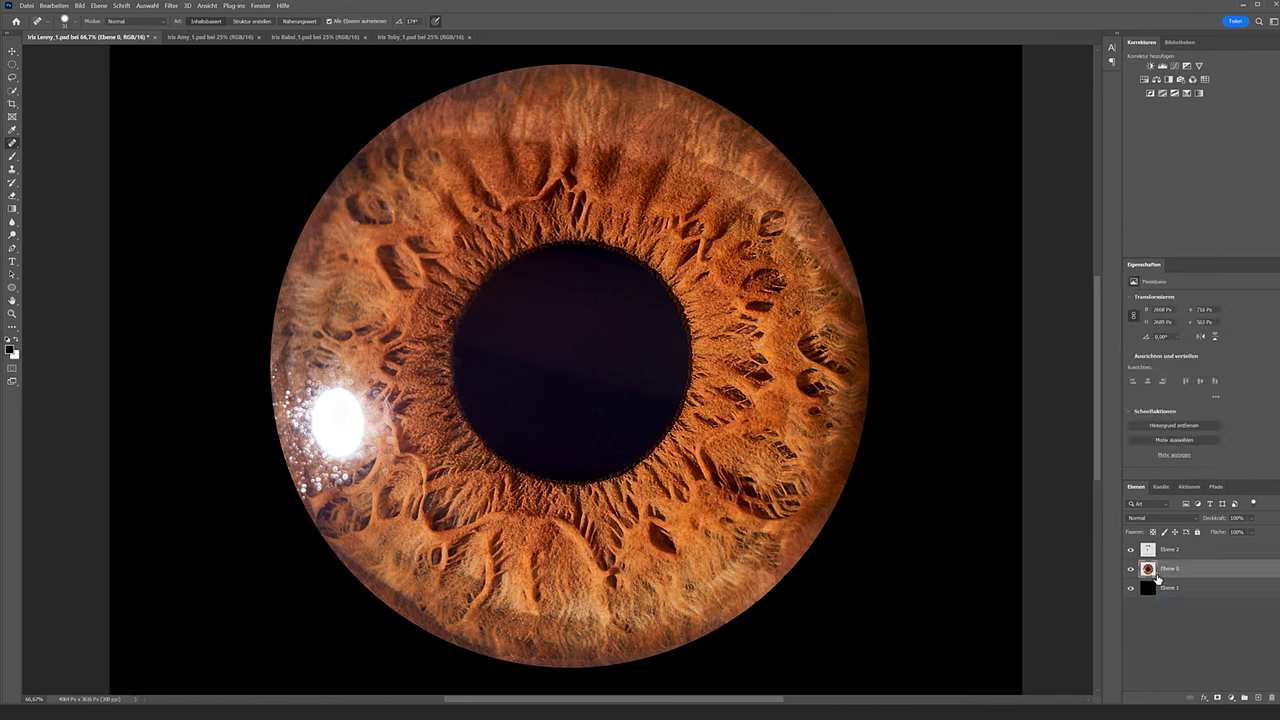
{"action": "left_click", "coordinate": [1150, 552]}
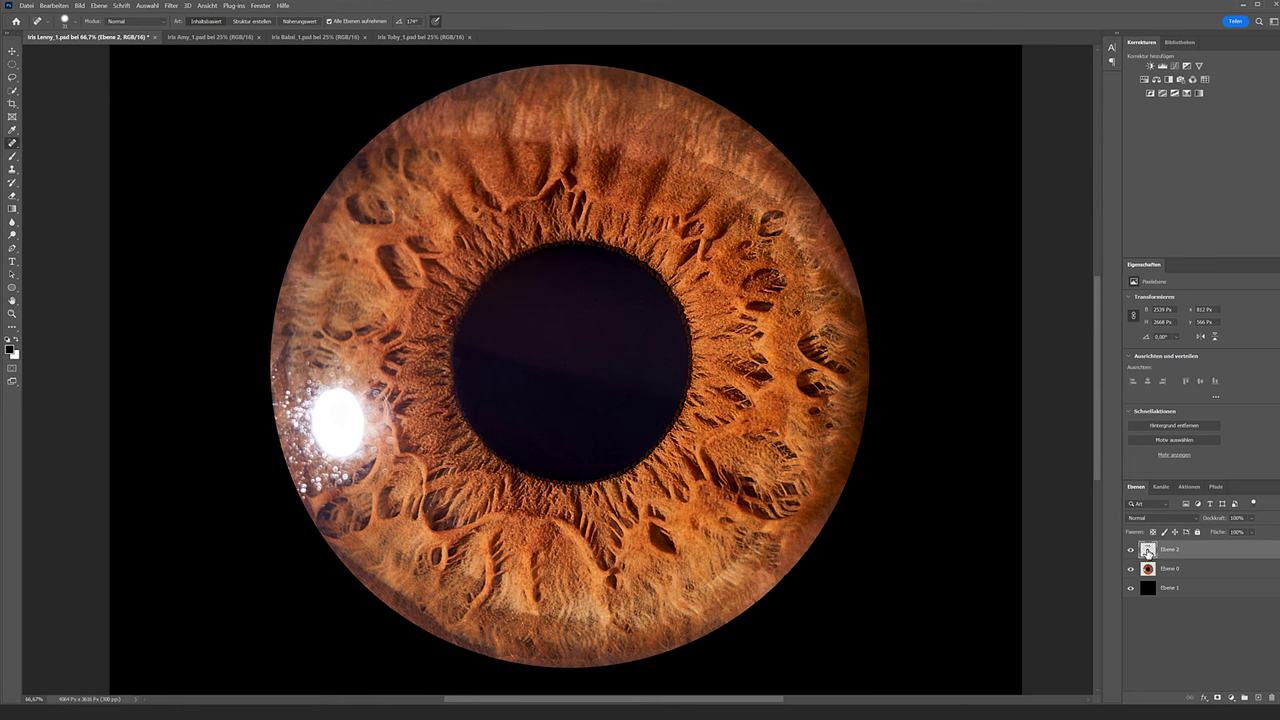
{"action": "key", "text": "ctrl+e"}
{"action": "left_click", "coordinate": [1131, 570]}
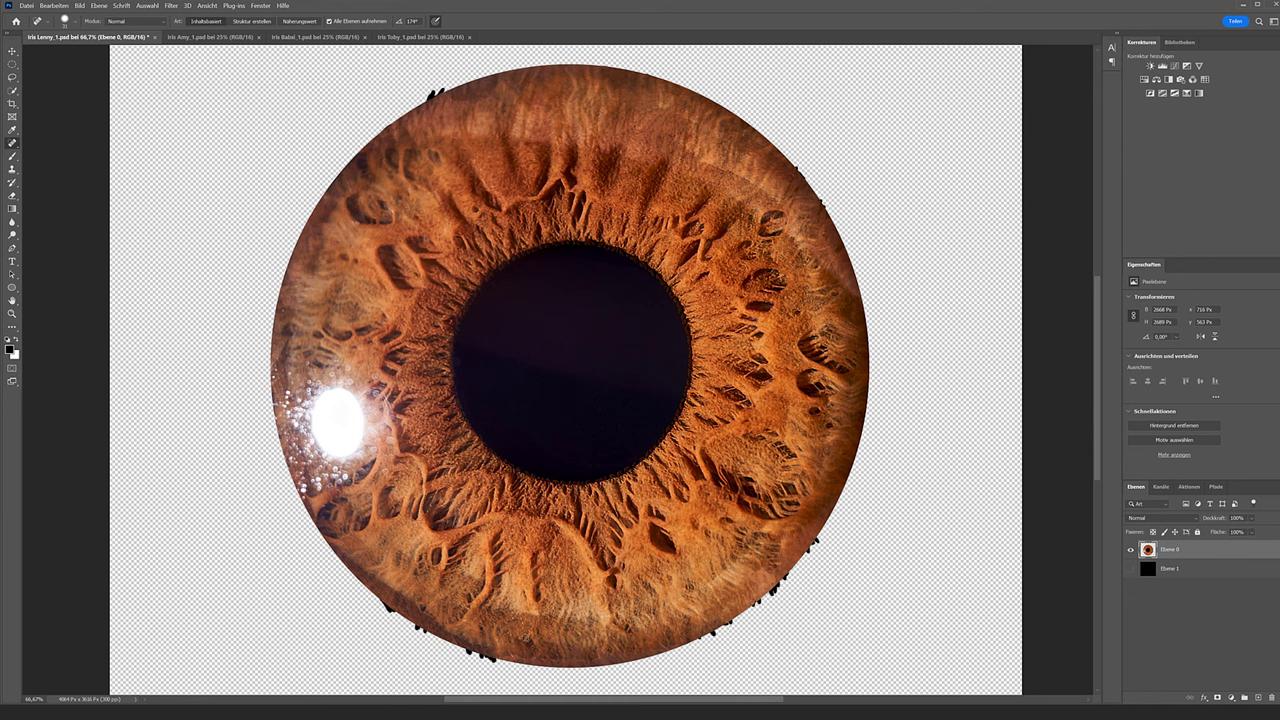
Select a circle matching the iris outline, invert it, and delete the dark fringe outside.
{"action": "key", "text": "m"}
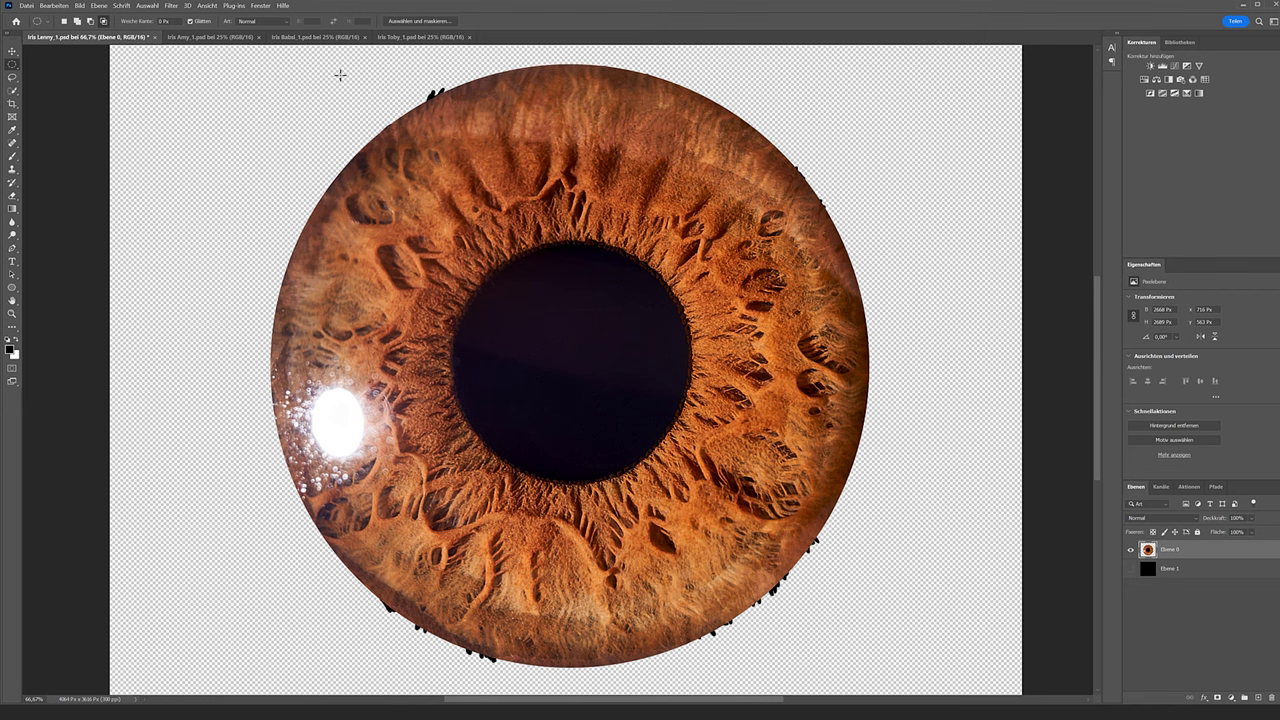
{"action": "mouse_move", "coordinate": [300, 69]}
{"action": "left_mouse_down"}
{"action": "mouse_move", "coordinate": [836, 635]}
{"action": "mouse_move", "coordinate": [864, 689]}
{"action": "mouse_move", "coordinate": [840, 608]}
{"action": "mouse_move", "coordinate": [866, 670]}
{"action": "left_mouse_up"}
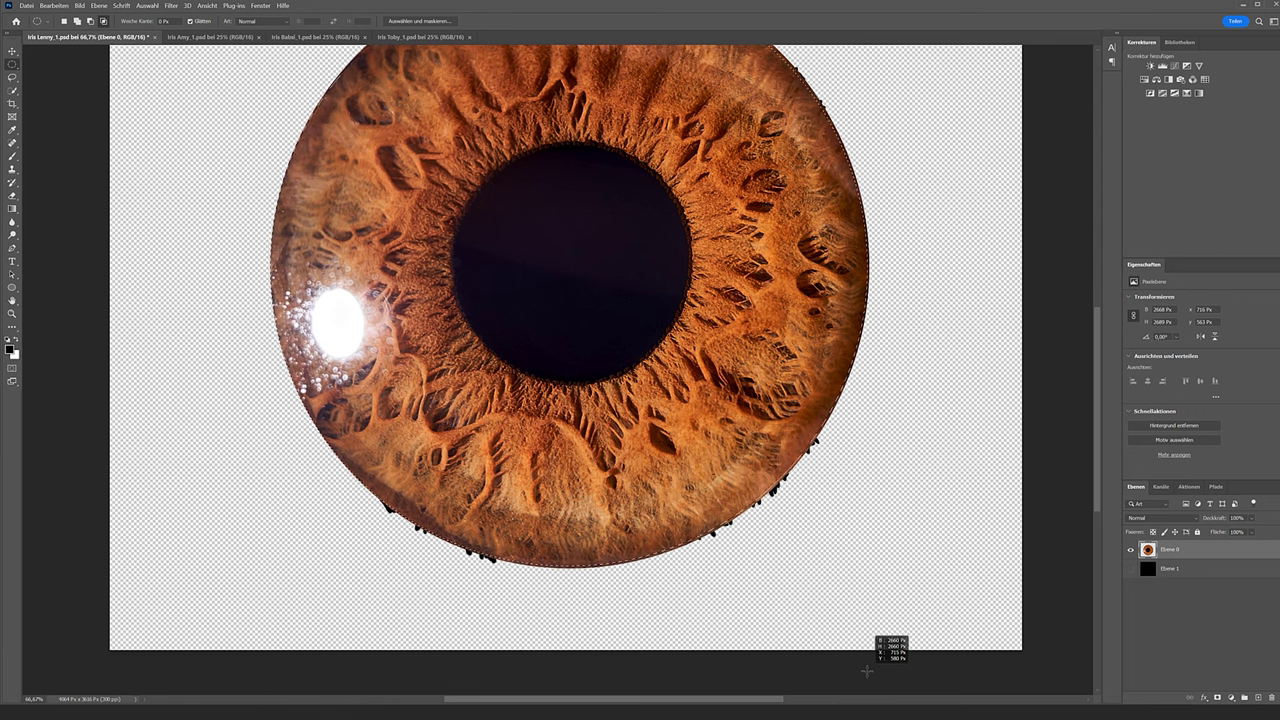
{"action": "left_click_drag", "start_coordinate": [866, 670], "coordinate": [868, 672]}
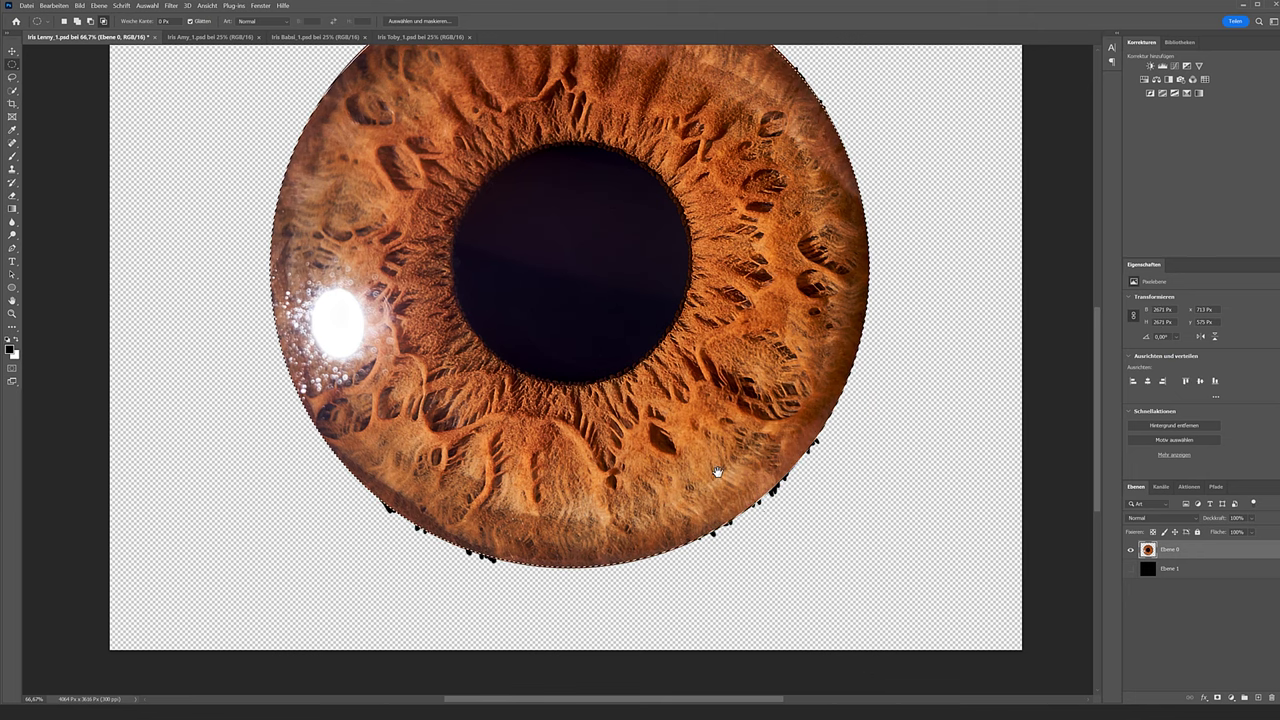
{"action": "left_click_drag", "start_coordinate": [712, 470], "coordinate": [729, 632]}
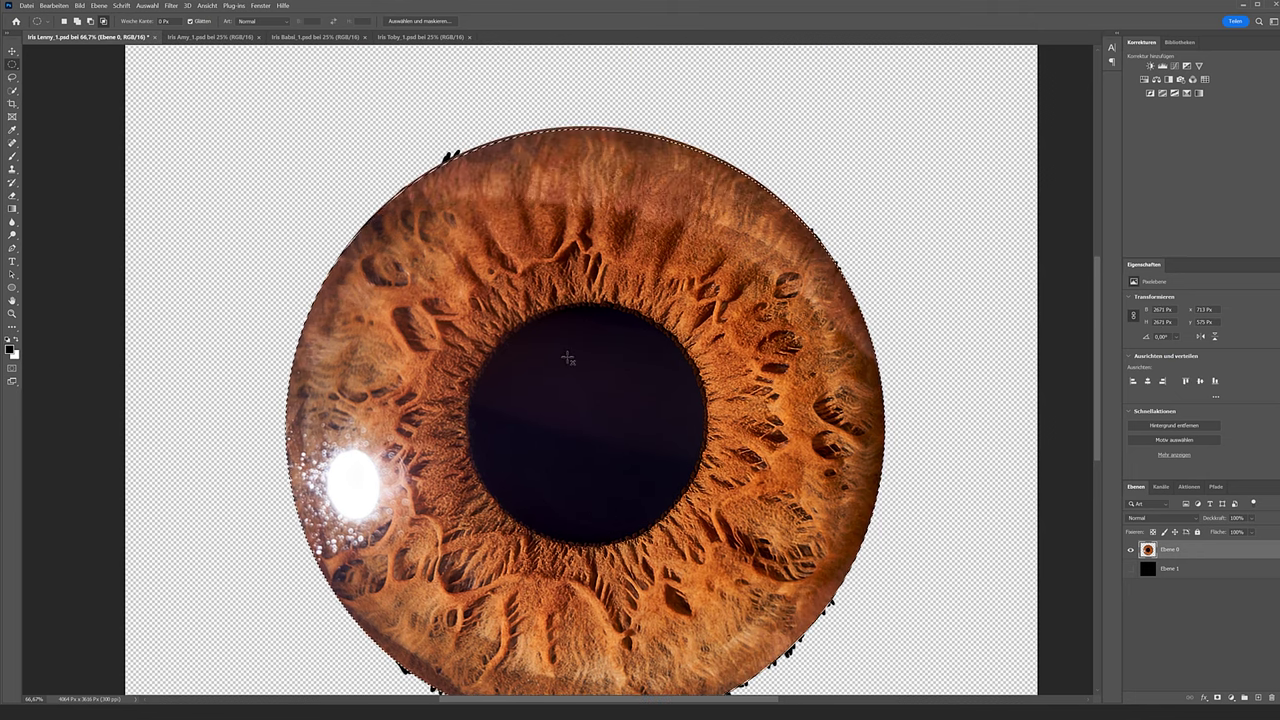
{"action": "left_click", "coordinate": [147, 5]}
{"action": "left_click", "coordinate": [166, 44]}
{"action": "key", "text": "Delete"}
{"action": "key", "text": "ctrl+d"}
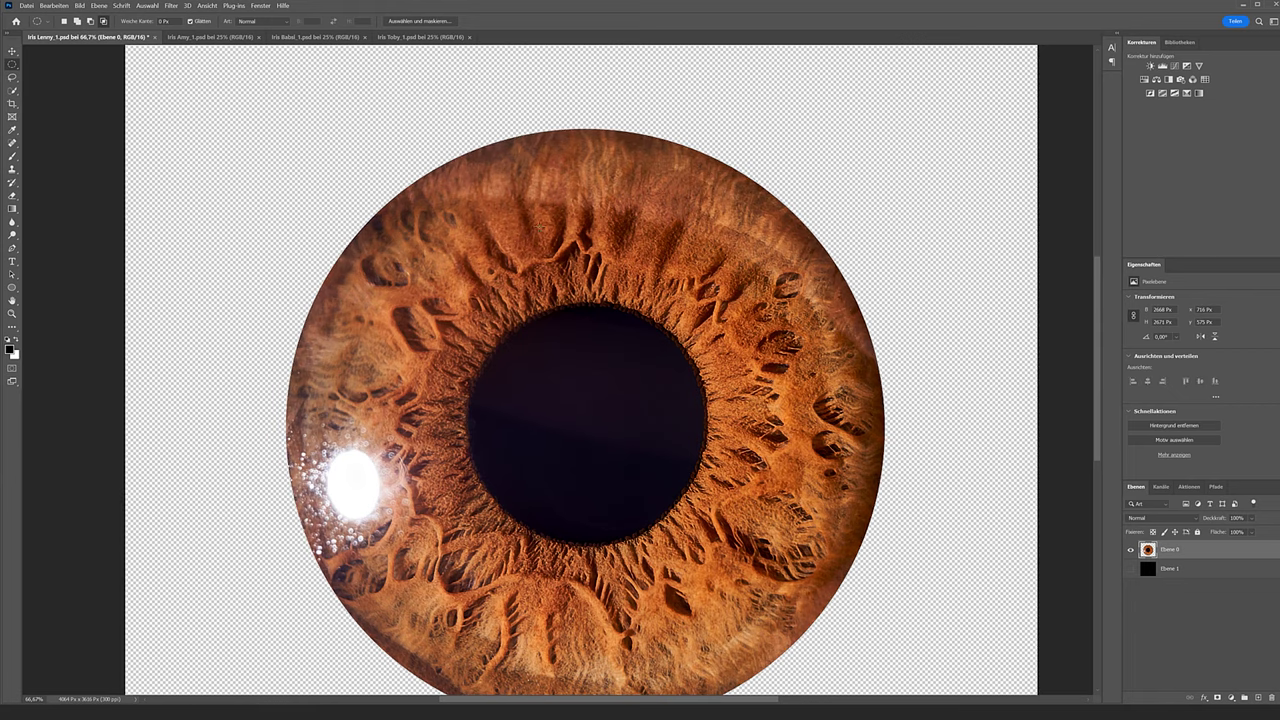
{"action": "left_click_drag", "start_coordinate": [629, 376], "coordinate": [626, 219]}
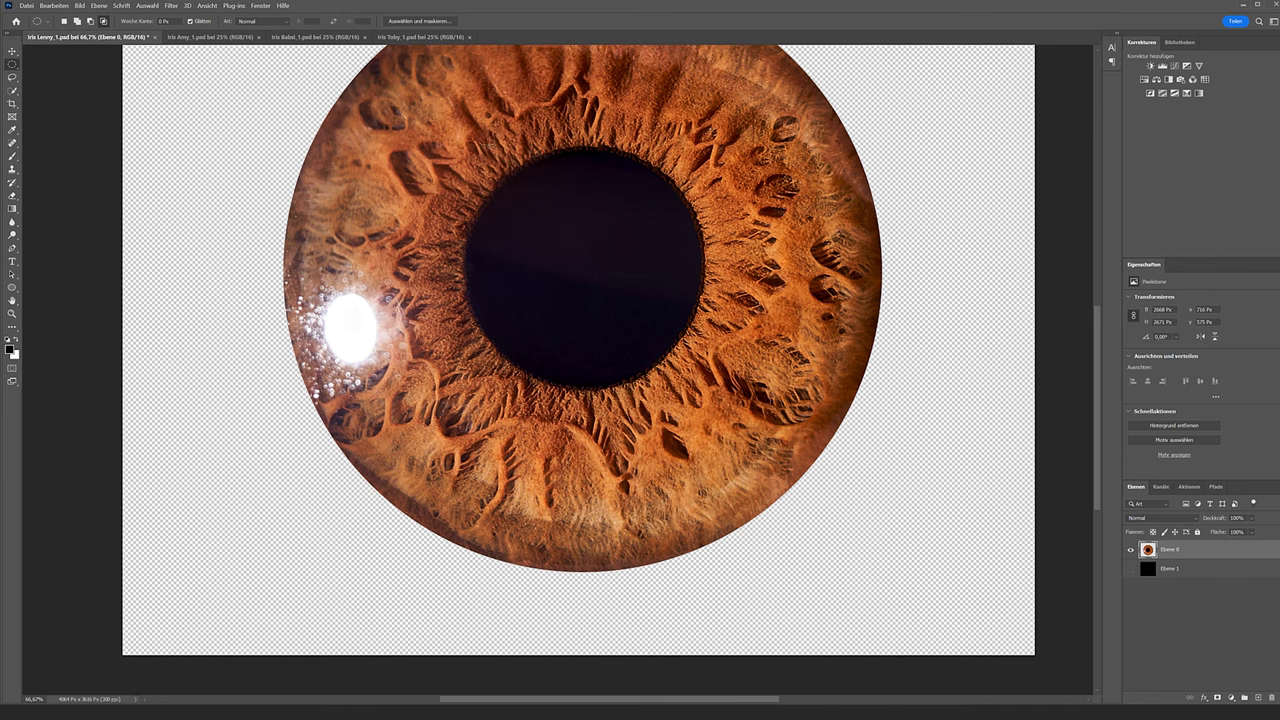
Select the dark pupil with an ellipse, delete it to leave a transparent hole, and zoom out to 50%.
{"action": "mouse_move", "coordinate": [628, 183]}
{"action": "left_mouse_down"}
{"action": "mouse_move", "coordinate": [699, 340]}
{"action": "mouse_move", "coordinate": [696, 376]}
{"action": "mouse_move", "coordinate": [710, 352]}
{"action": "mouse_move", "coordinate": [710, 364]}
{"action": "left_mouse_up"}
{"action": "mouse_move", "coordinate": [711, 367]}
{"action": "left_mouse_down"}
{"action": "mouse_move", "coordinate": [710, 355]}
{"action": "mouse_move", "coordinate": [704, 385]}
{"action": "left_mouse_up"}
{"action": "key", "text": "Delete"}
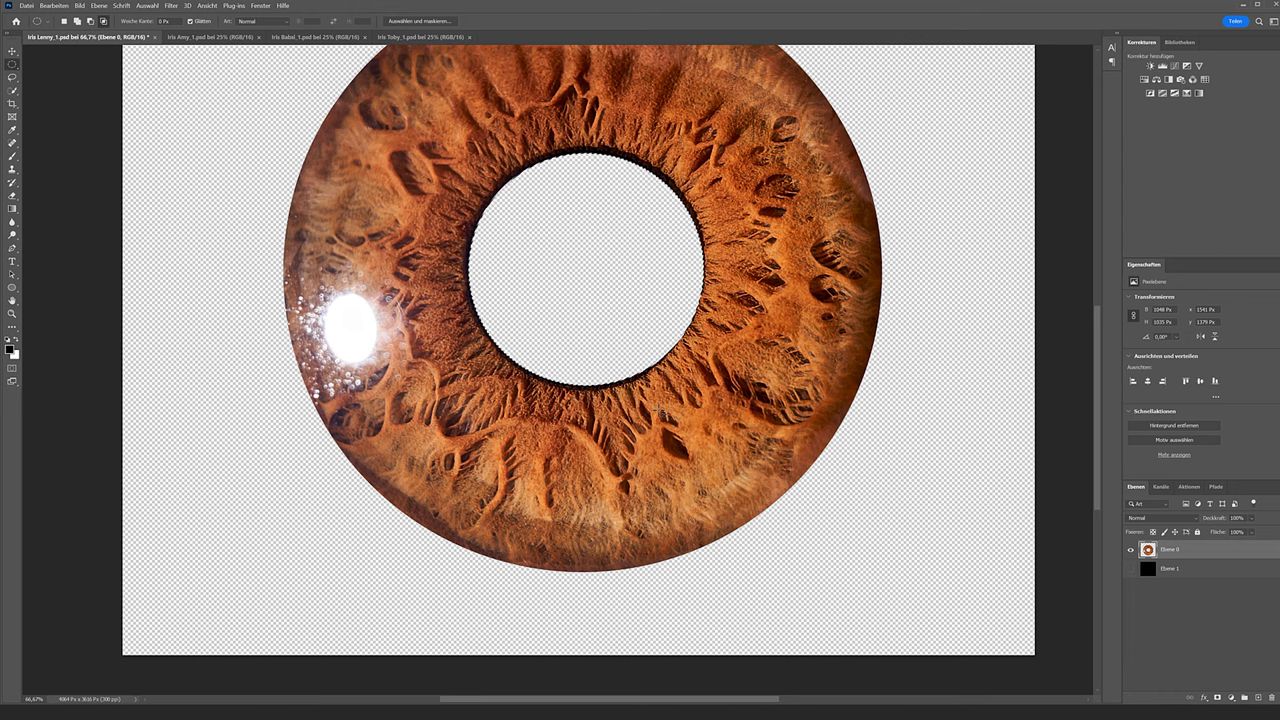
{"action": "key", "text": "ctrl+d"}
{"action": "key", "text": "ctrl+minus"}
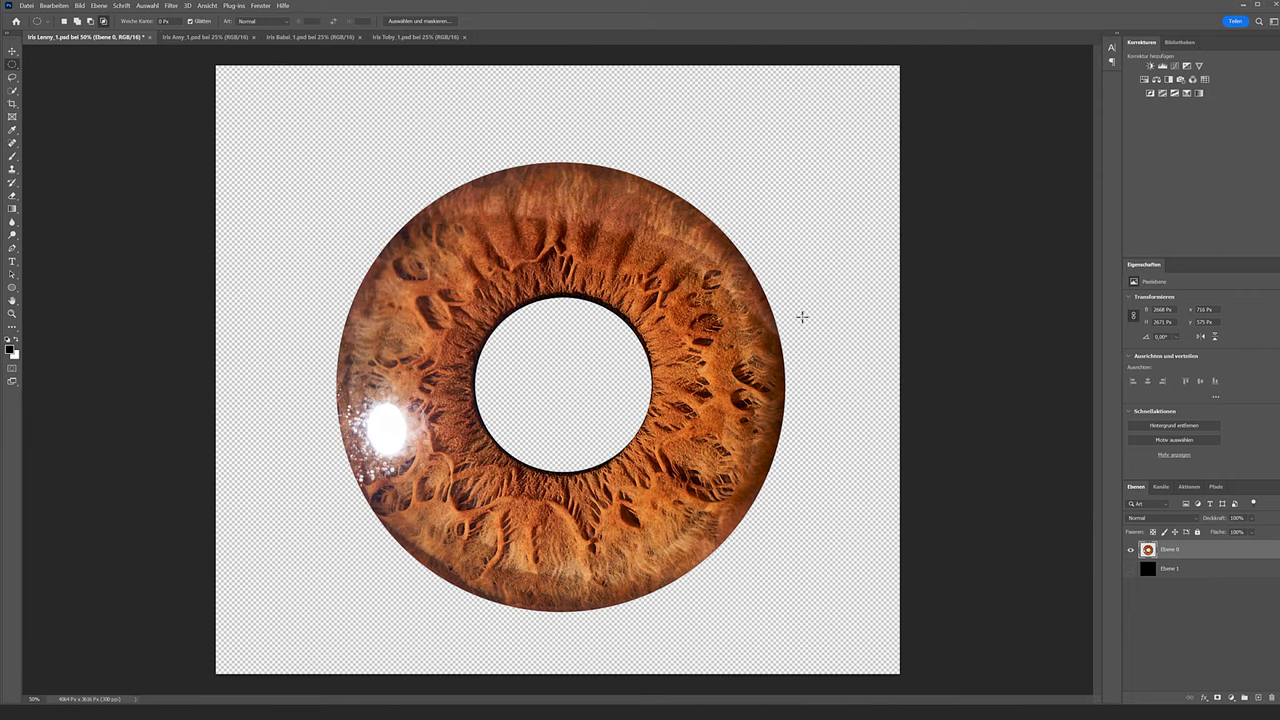
Re-show the black background and lasso a lower iris section onto its own new layer.
{"action": "left_click", "coordinate": [1131, 569]}
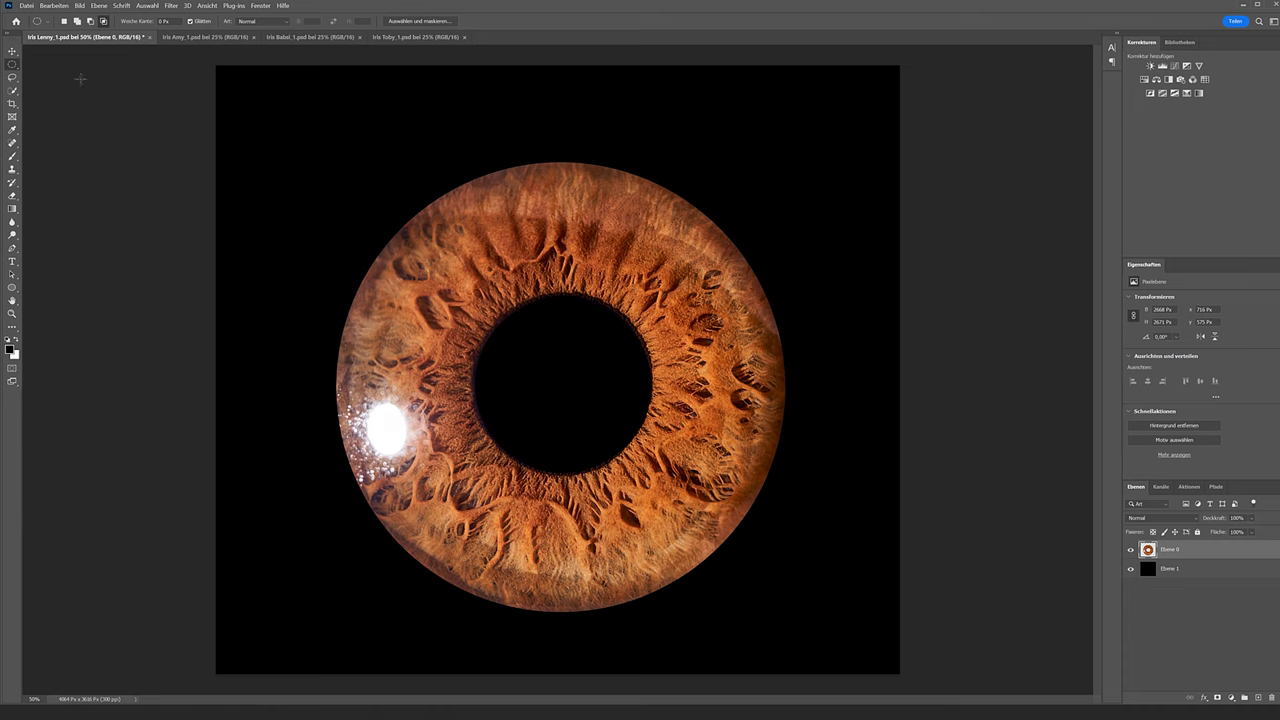
{"action": "left_click", "coordinate": [12, 78]}
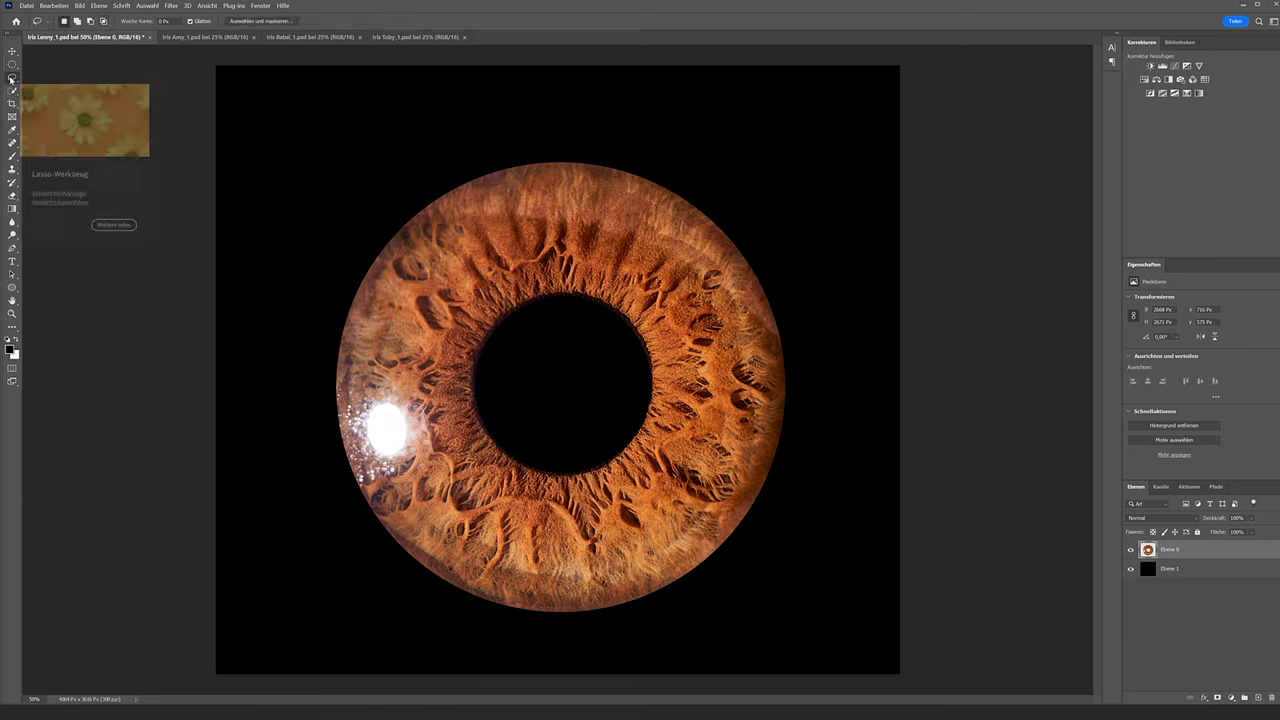
{"action": "mouse_move", "coordinate": [376, 570]}
{"action": "left_mouse_down"}
{"action": "mouse_move", "coordinate": [592, 424]}
{"action": "mouse_move", "coordinate": [634, 424]}
{"action": "mouse_move", "coordinate": [730, 596]}
{"action": "mouse_move", "coordinate": [590, 643]}
{"action": "mouse_move", "coordinate": [414, 606]}
{"action": "mouse_move", "coordinate": [376, 568]}
{"action": "left_mouse_up"}
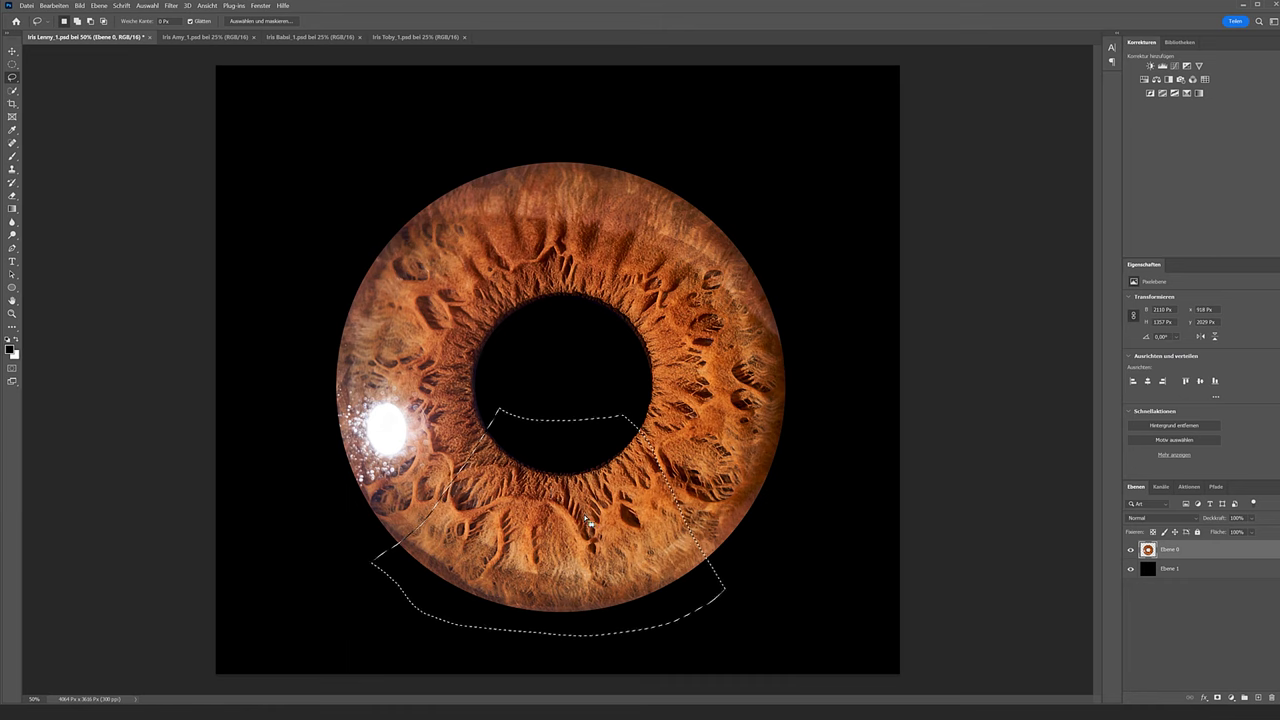
{"action": "key", "text": "ctrl+j"}
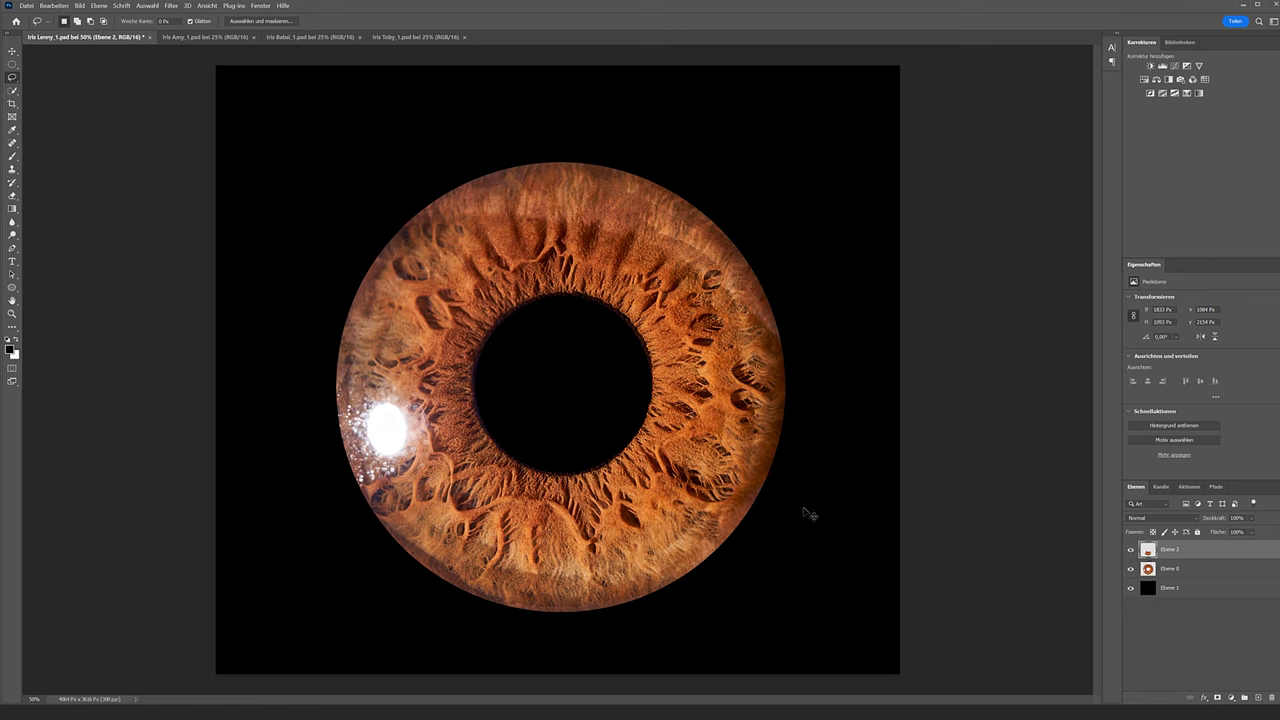
Rotate the copied iris piece about 65° and place it over the glare on the ring's left side.
{"action": "key", "text": "ctrl+t"}
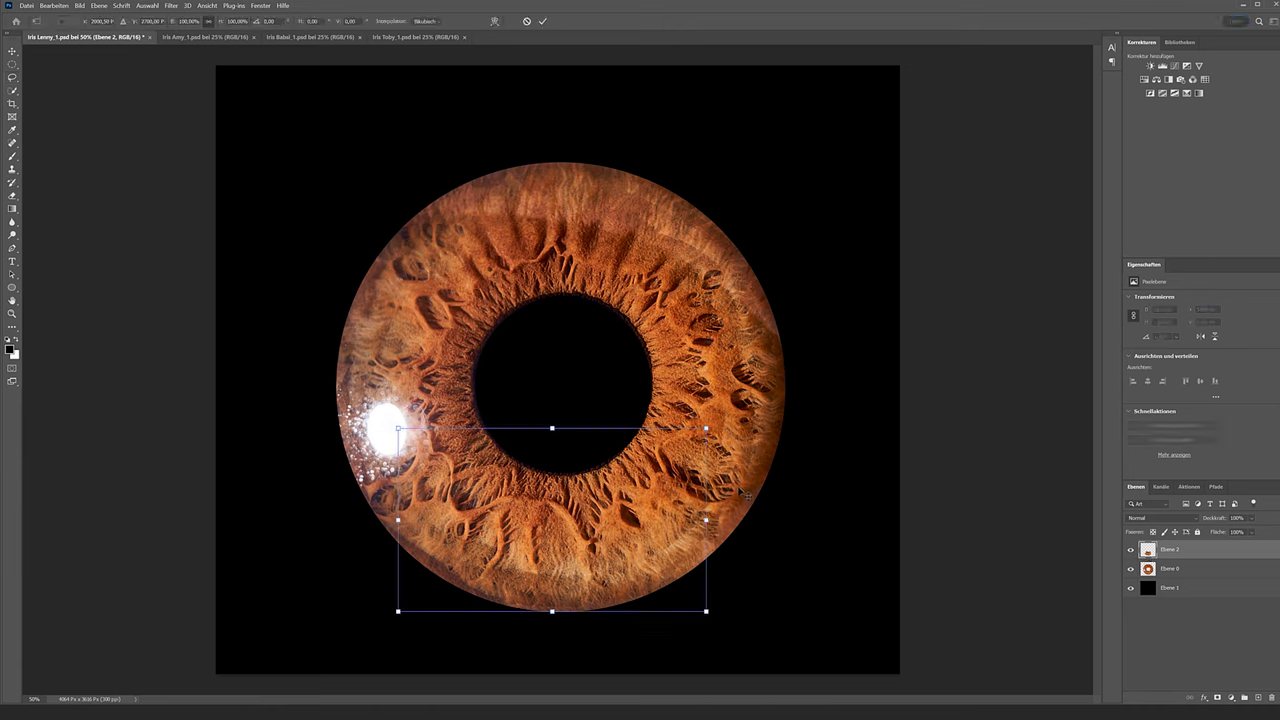
{"action": "left_click_drag", "start_coordinate": [733, 401], "coordinate": [760, 565]}
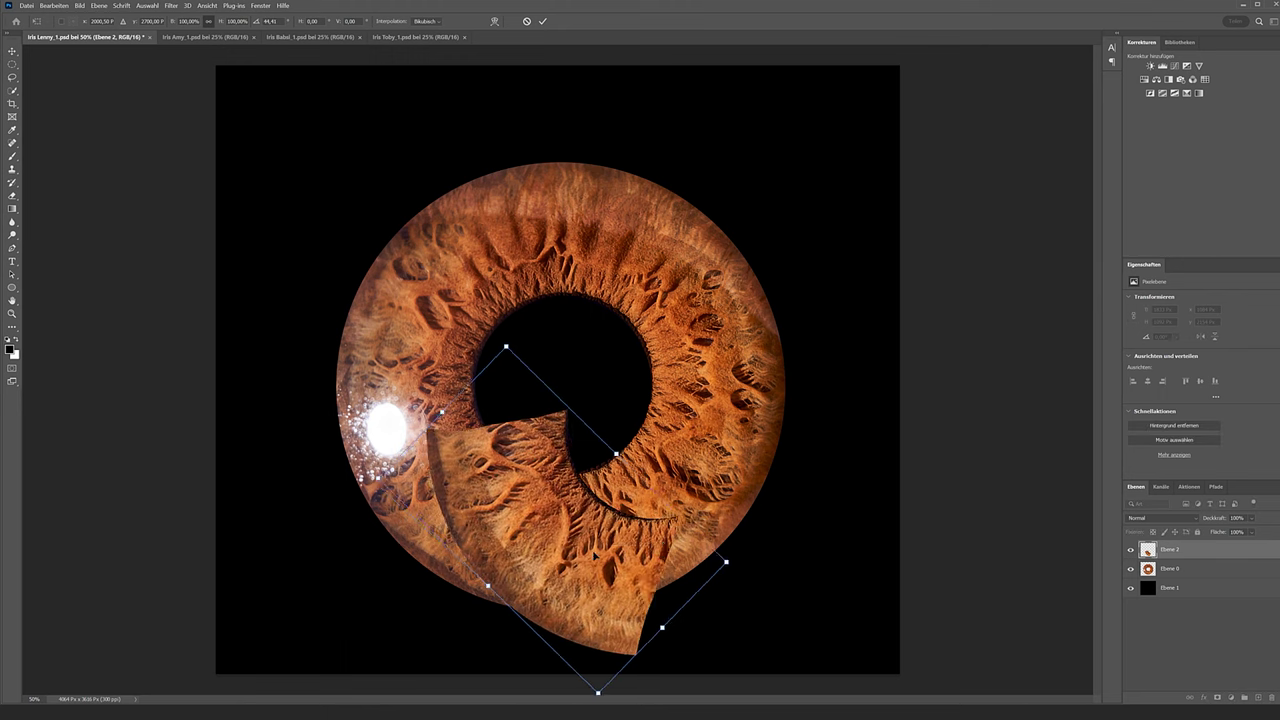
{"action": "left_click_drag", "start_coordinate": [650, 544], "coordinate": [500, 457]}
{"action": "left_click_drag", "start_coordinate": [418, 196], "coordinate": [508, 205]}
{"action": "left_click_drag", "start_coordinate": [405, 385], "coordinate": [425, 369]}
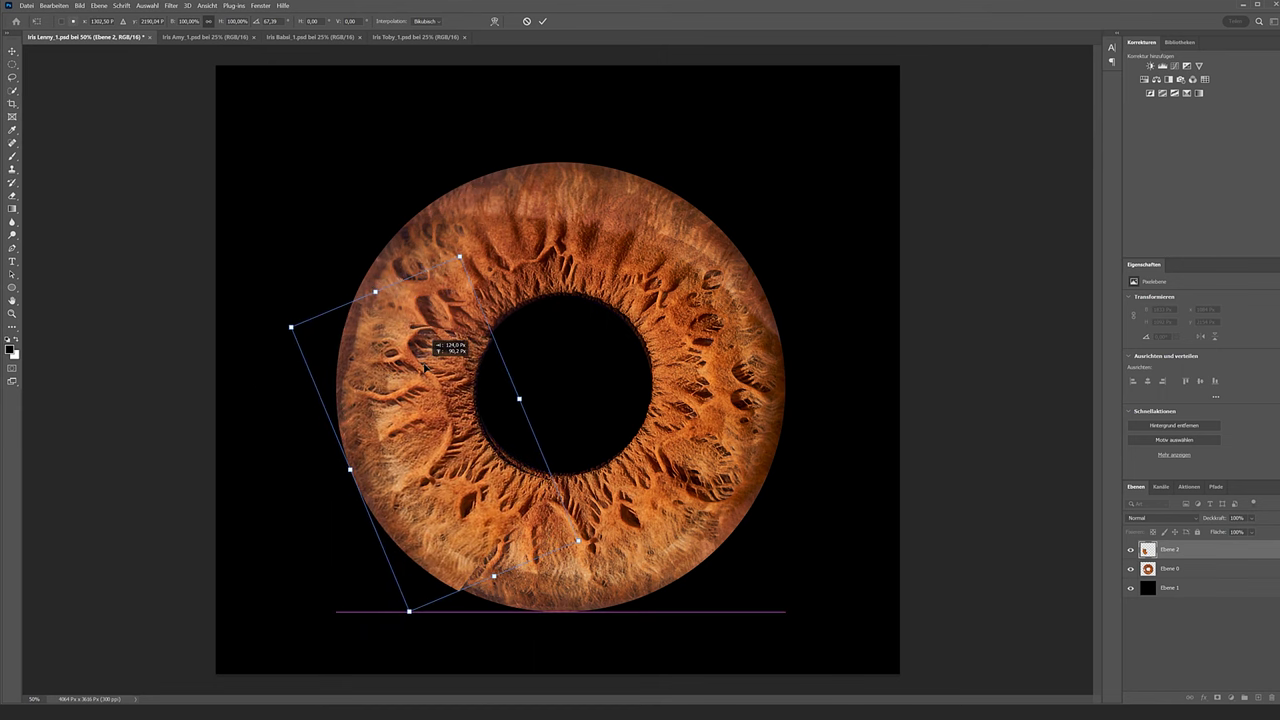
{"action": "left_click_drag", "start_coordinate": [597, 536], "coordinate": [594, 529]}
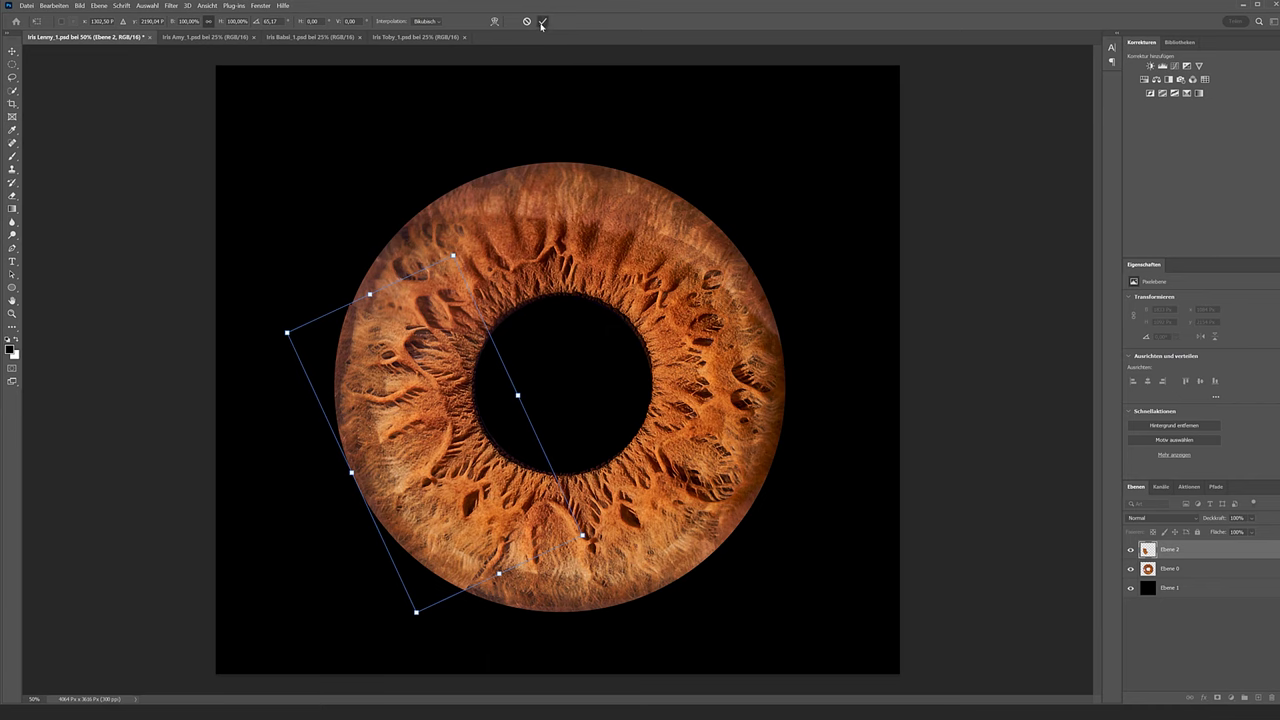
{"action": "left_click", "coordinate": [542, 22]}
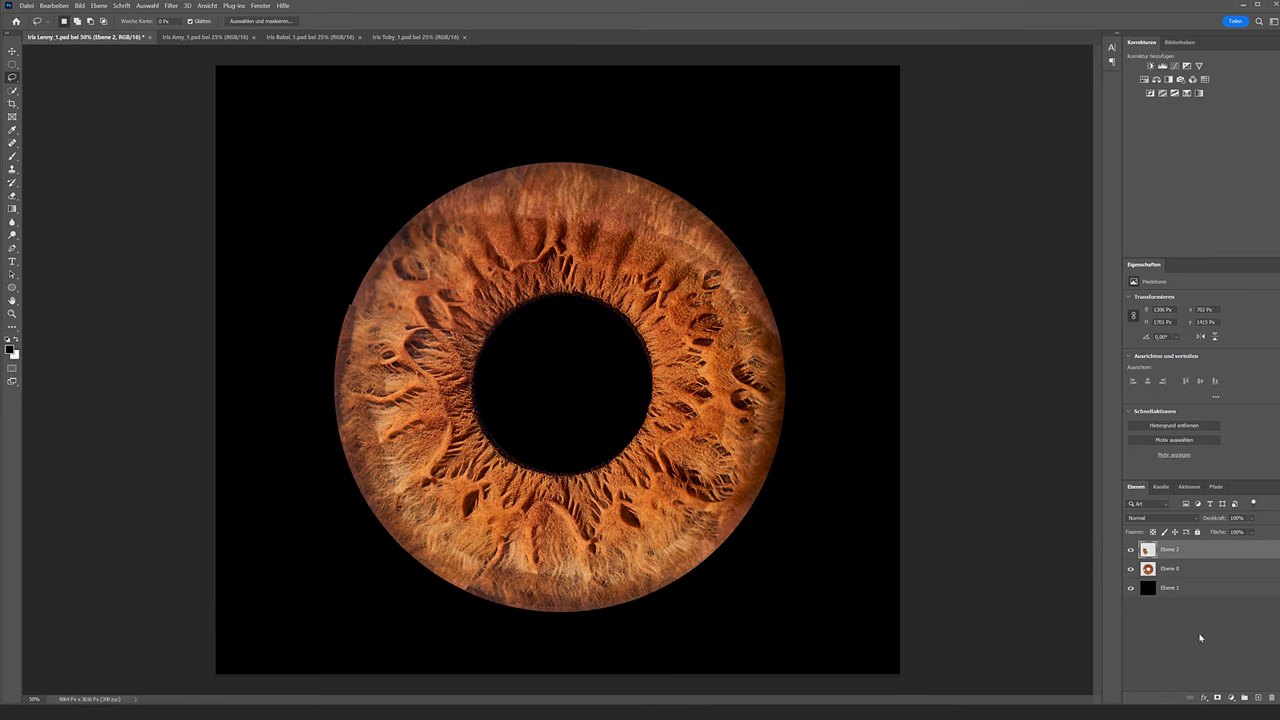
Give the patch a black mask and paint it back in over the glare with a white 100% brush.
{"action": "left_click", "coordinate": [1218, 699], "text": "alt"}
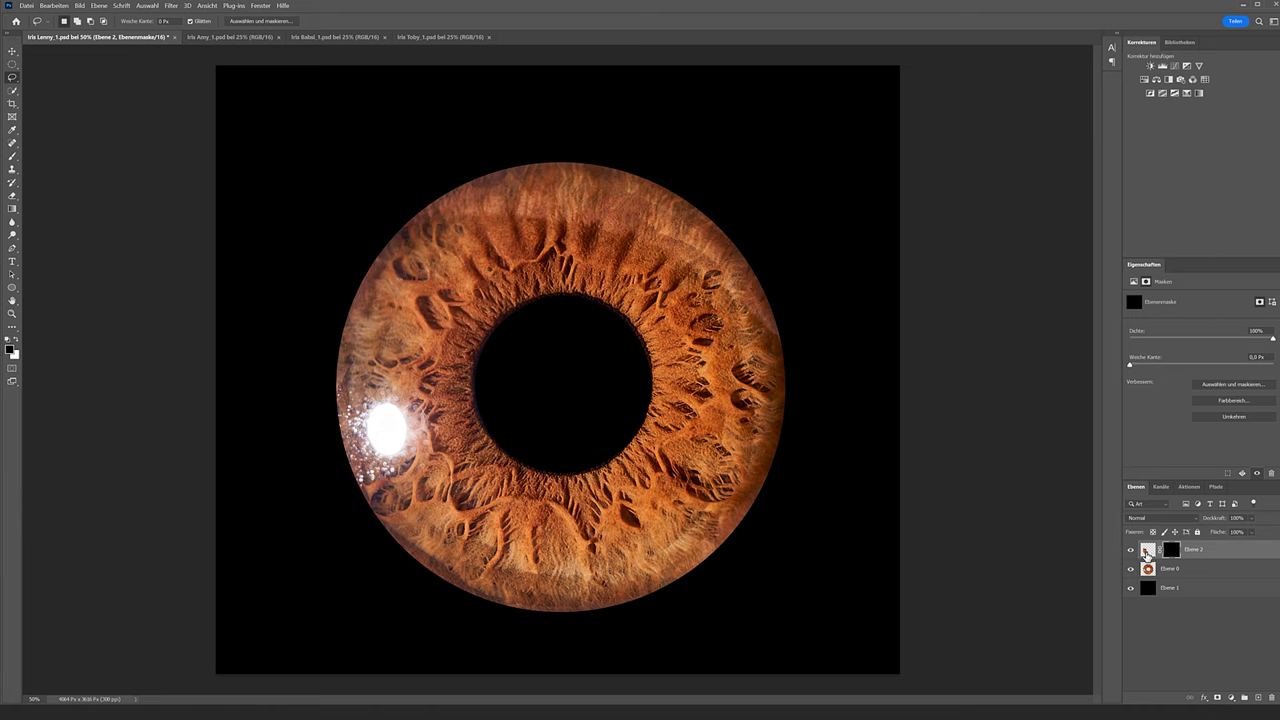
{"action": "left_click", "coordinate": [12, 156]}
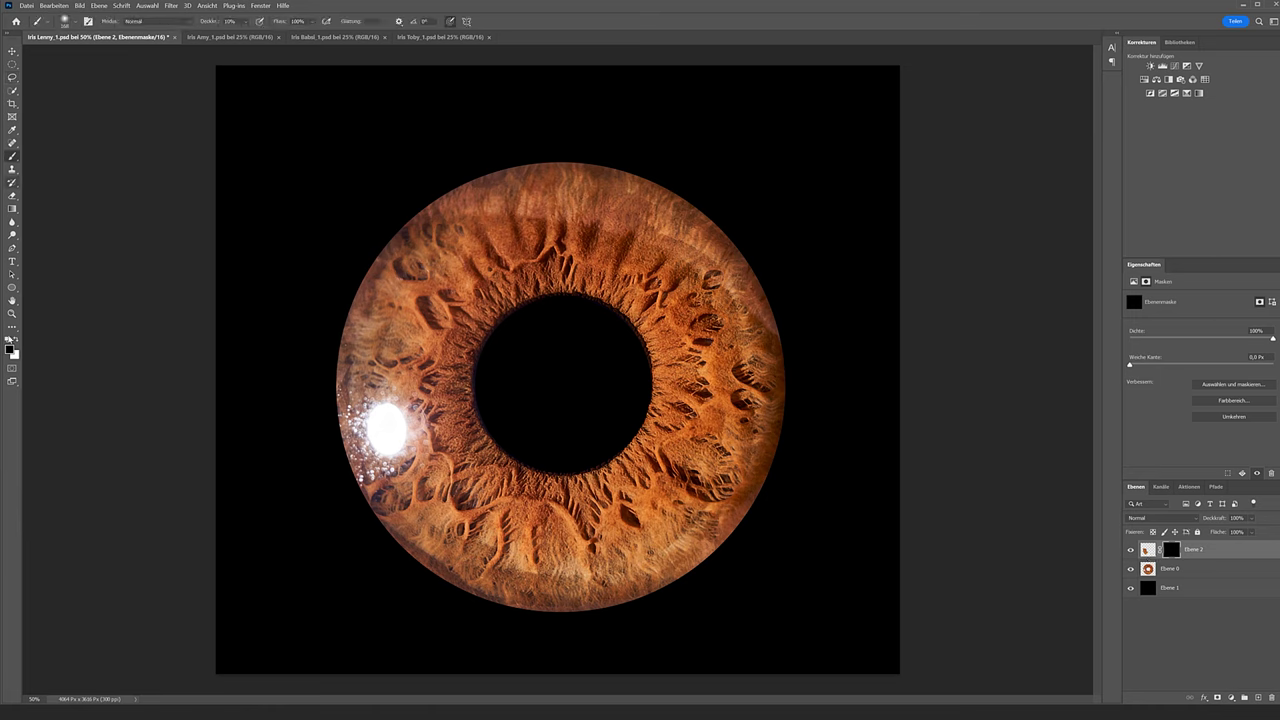
{"action": "left_click", "coordinate": [16, 340]}
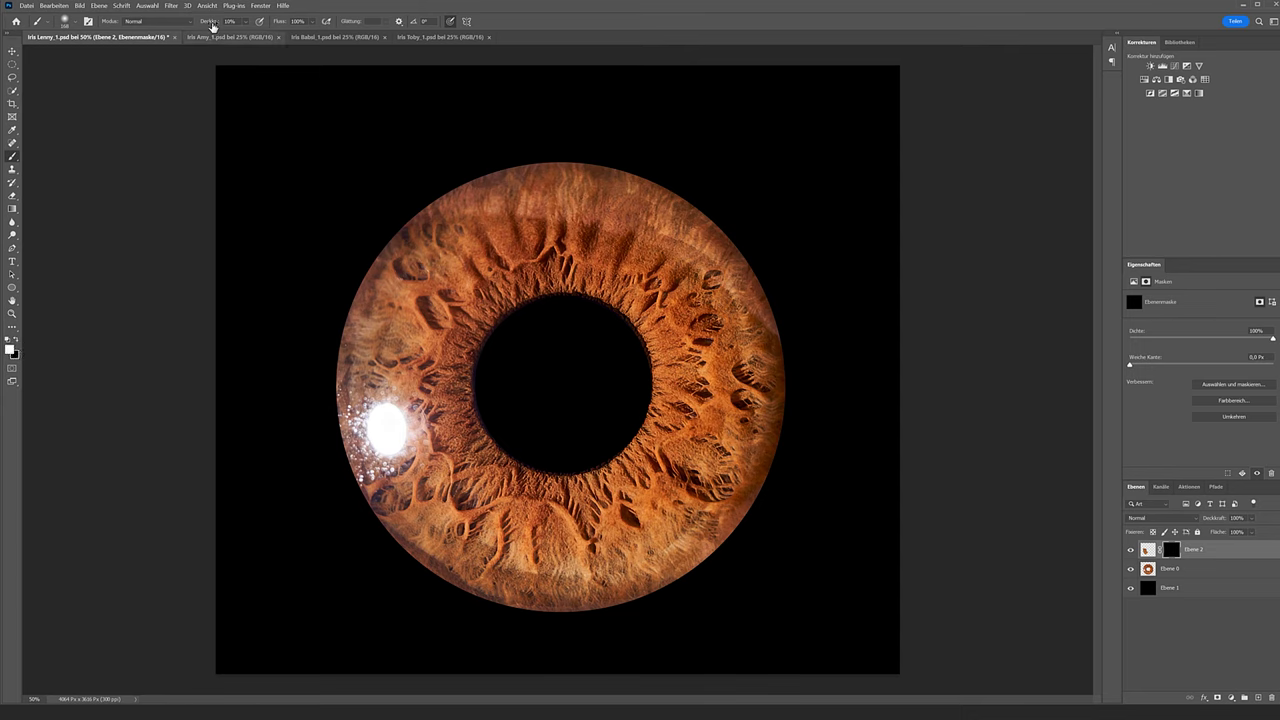
{"action": "left_click_drag", "start_coordinate": [208, 21], "coordinate": [300, 22]}
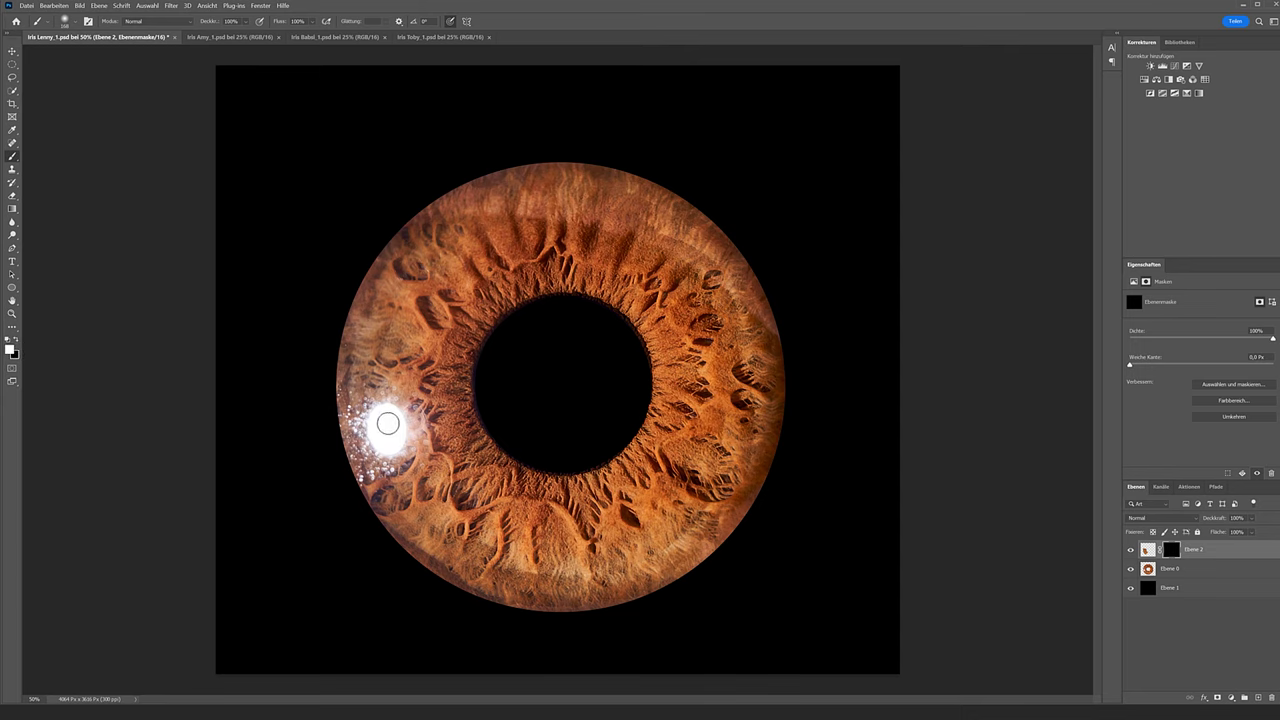
{"action": "right_click", "coordinate": [380, 429]}
{"action": "left_click", "coordinate": [385, 420]}
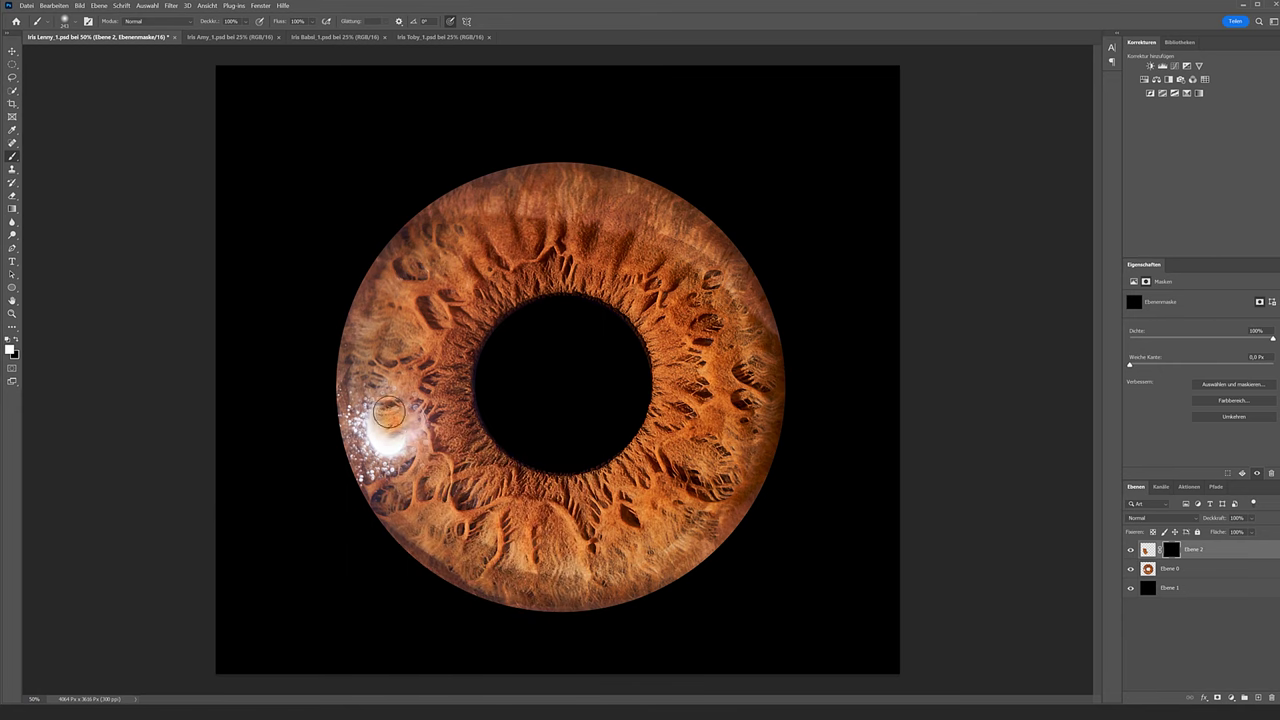
{"action": "mouse_move", "coordinate": [413, 428]}
{"action": "left_mouse_down"}
{"action": "mouse_move", "coordinate": [378, 465]}
{"action": "mouse_move", "coordinate": [360, 458]}
{"action": "mouse_move", "coordinate": [351, 414]}
{"action": "mouse_move", "coordinate": [362, 428]}
{"action": "mouse_move", "coordinate": [378, 400]}
{"action": "mouse_move", "coordinate": [398, 404]}
{"action": "mouse_move", "coordinate": [408, 421]}
{"action": "mouse_move", "coordinate": [390, 462]}
{"action": "mouse_move", "coordinate": [412, 452]}
{"action": "mouse_move", "coordinate": [422, 405]}
{"action": "mouse_move", "coordinate": [361, 378]}
{"action": "mouse_move", "coordinate": [423, 441]}
{"action": "mouse_move", "coordinate": [425, 405]}
{"action": "mouse_move", "coordinate": [424, 450]}
{"action": "mouse_move", "coordinate": [379, 473]}
{"action": "left_mouse_up"}
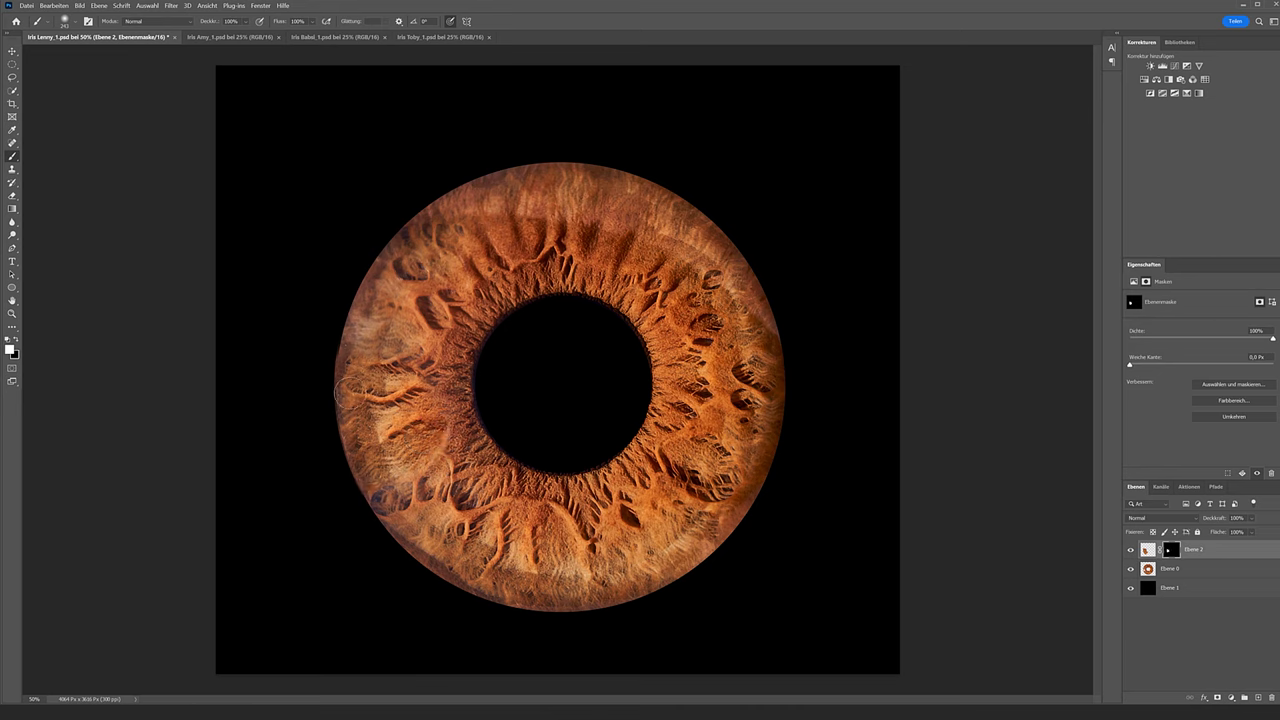
Paint the mask with black to hide the patch along the iris's left edge.
{"action": "key", "text": "x"}
{"action": "left_click_drag", "start_coordinate": [320, 368], "coordinate": [314, 425]}
{"action": "left_click", "coordinate": [1147, 550]}
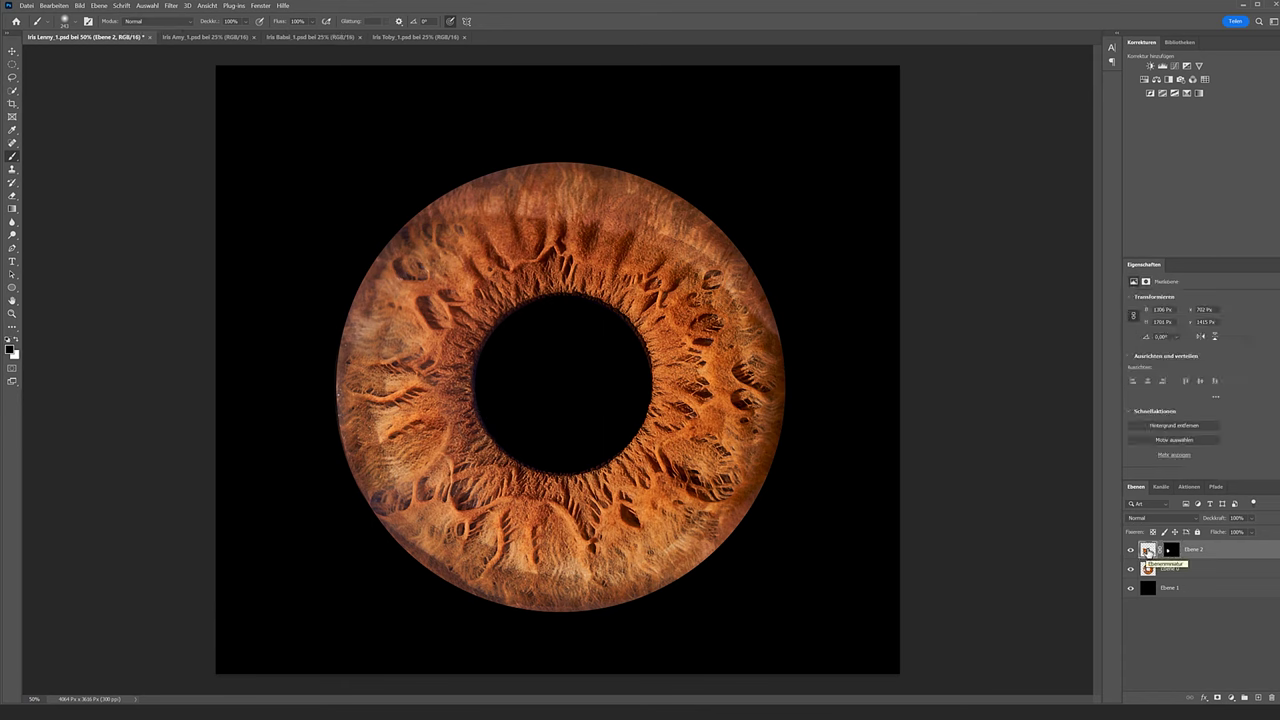
Apply a Gaussian blur with radius 2,5 to the Ebene 2 patch layer.
{"action": "left_click", "coordinate": [171, 5]}
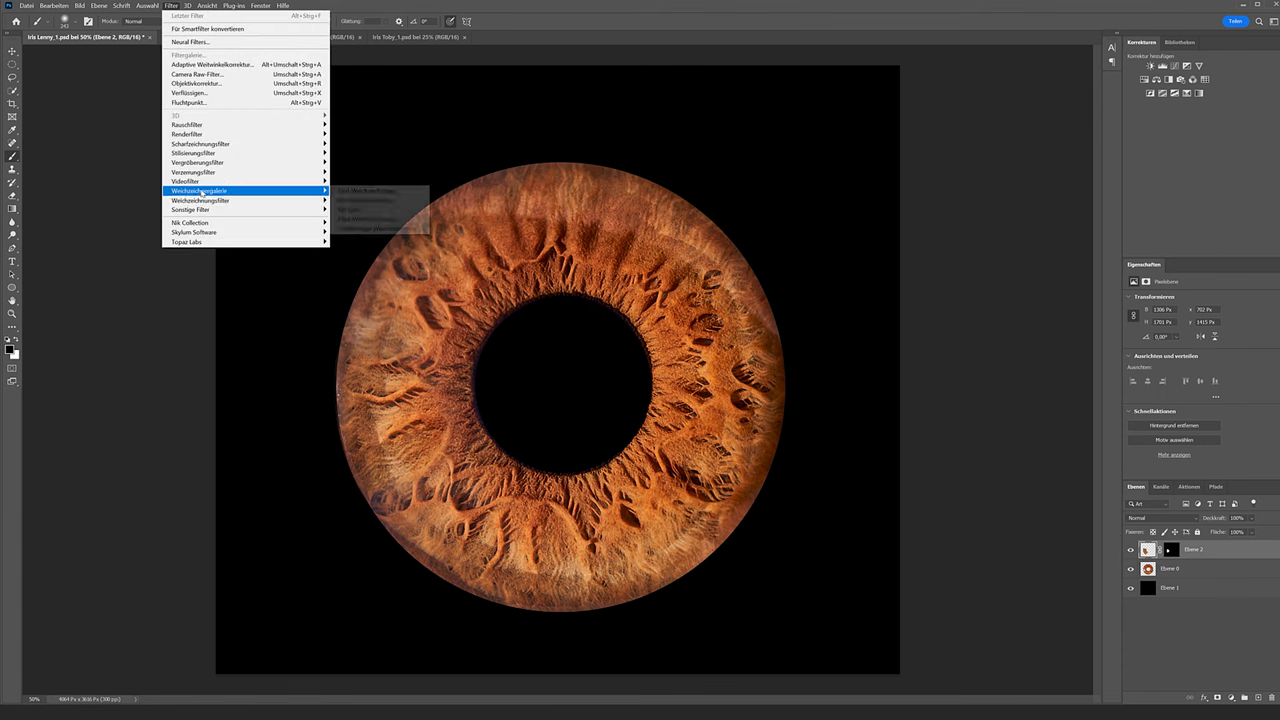
{"action": "mouse_move", "coordinate": [200, 200]}
{"action": "left_click", "coordinate": [378, 238]}
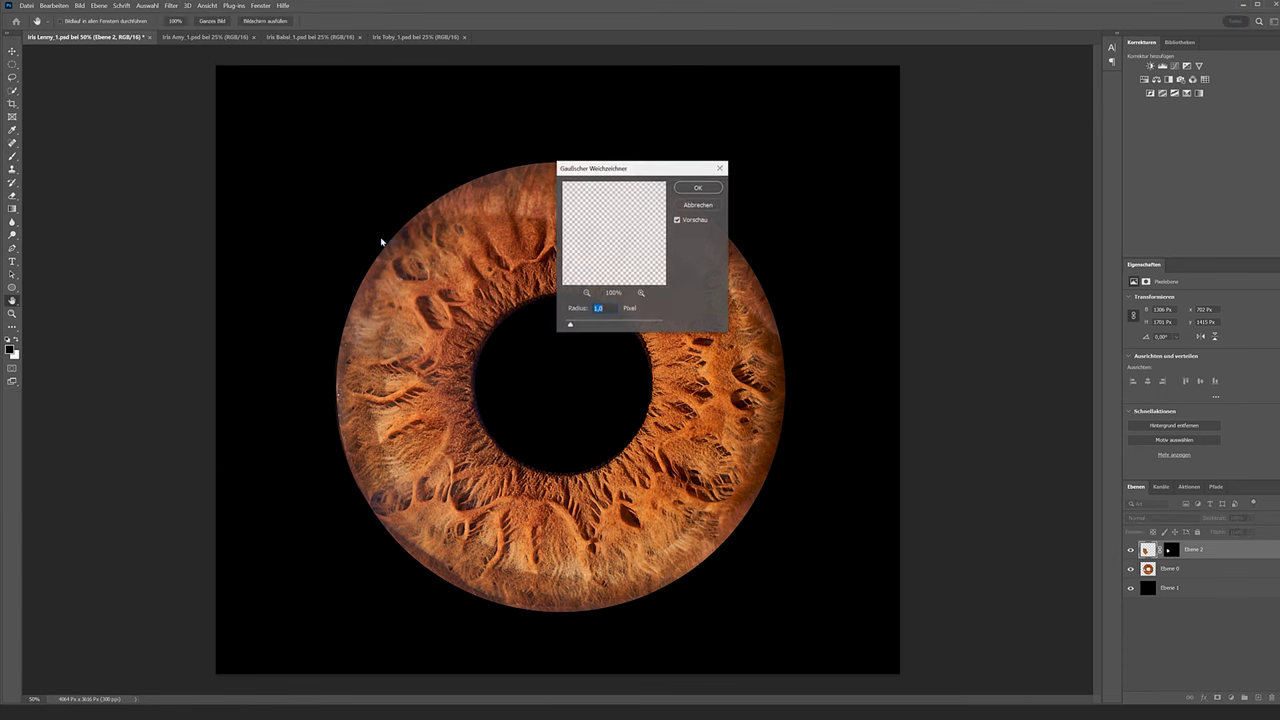
{"action": "type", "text": "2,"}
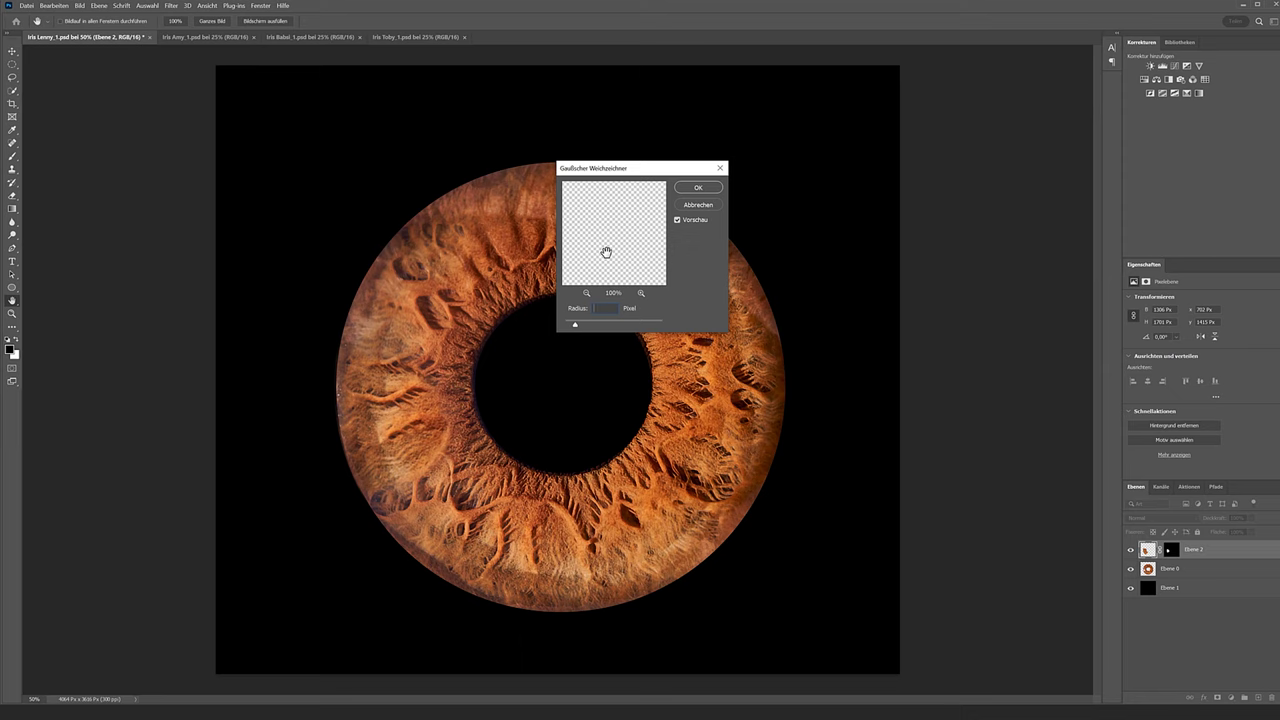
{"action": "type", "text": "5"}
{"action": "key", "text": "Return"}
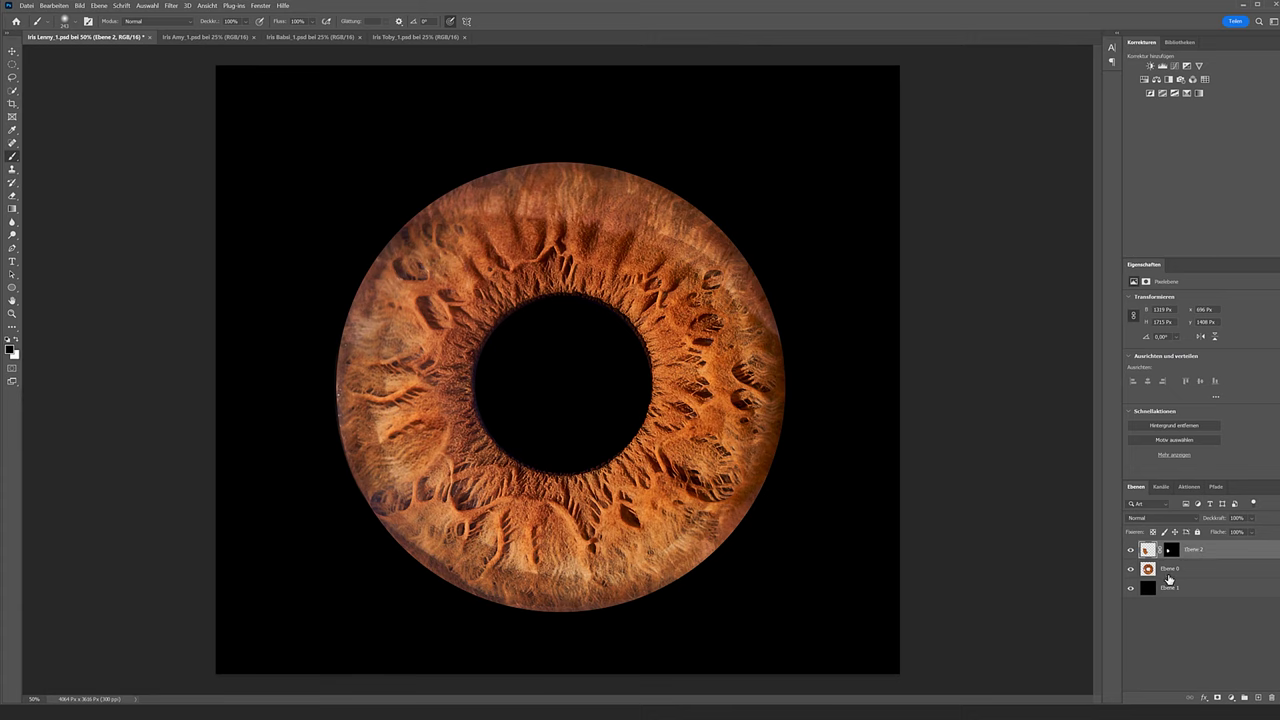
Merge the patch down into Ebene 0, then try an S-curve Curves adjustment and discard it.
{"action": "key", "text": "ctrl+e"}
{"action": "left_click", "coordinate": [1176, 66]}
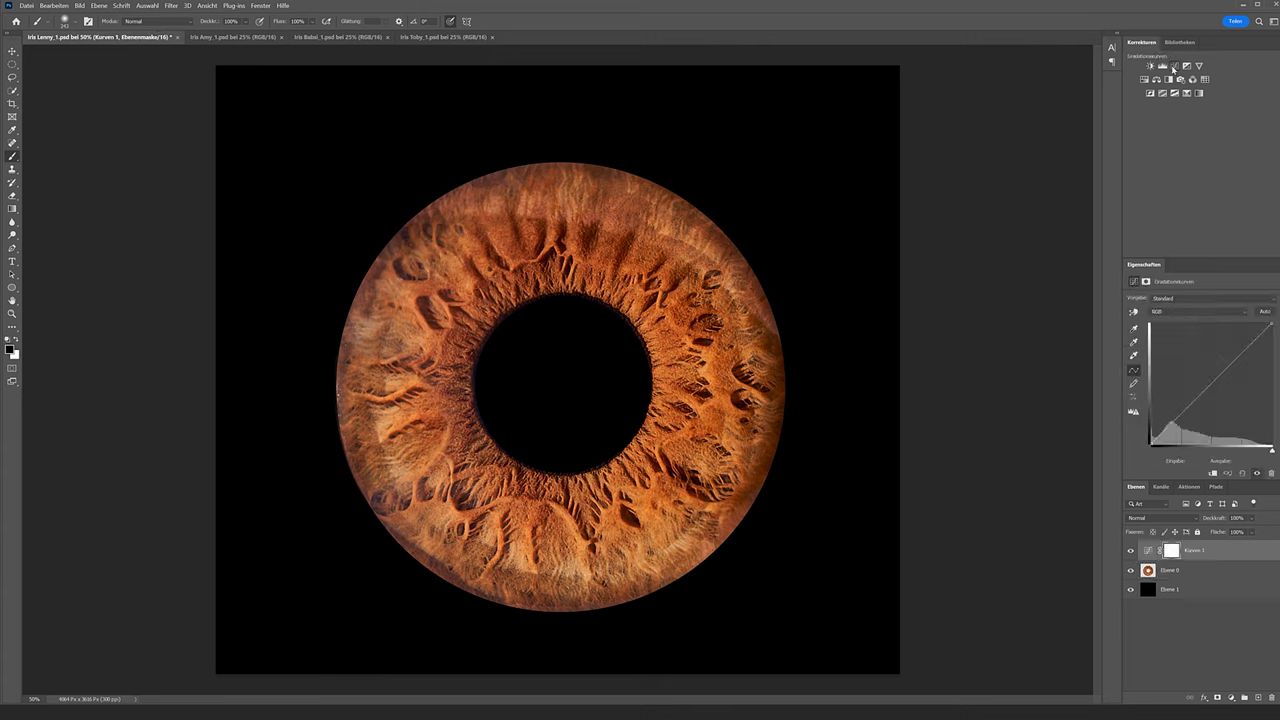
{"action": "left_click_drag", "start_coordinate": [1182, 415], "coordinate": [1181, 422]}
{"action": "left_click_drag", "start_coordinate": [1236, 364], "coordinate": [1231, 355]}
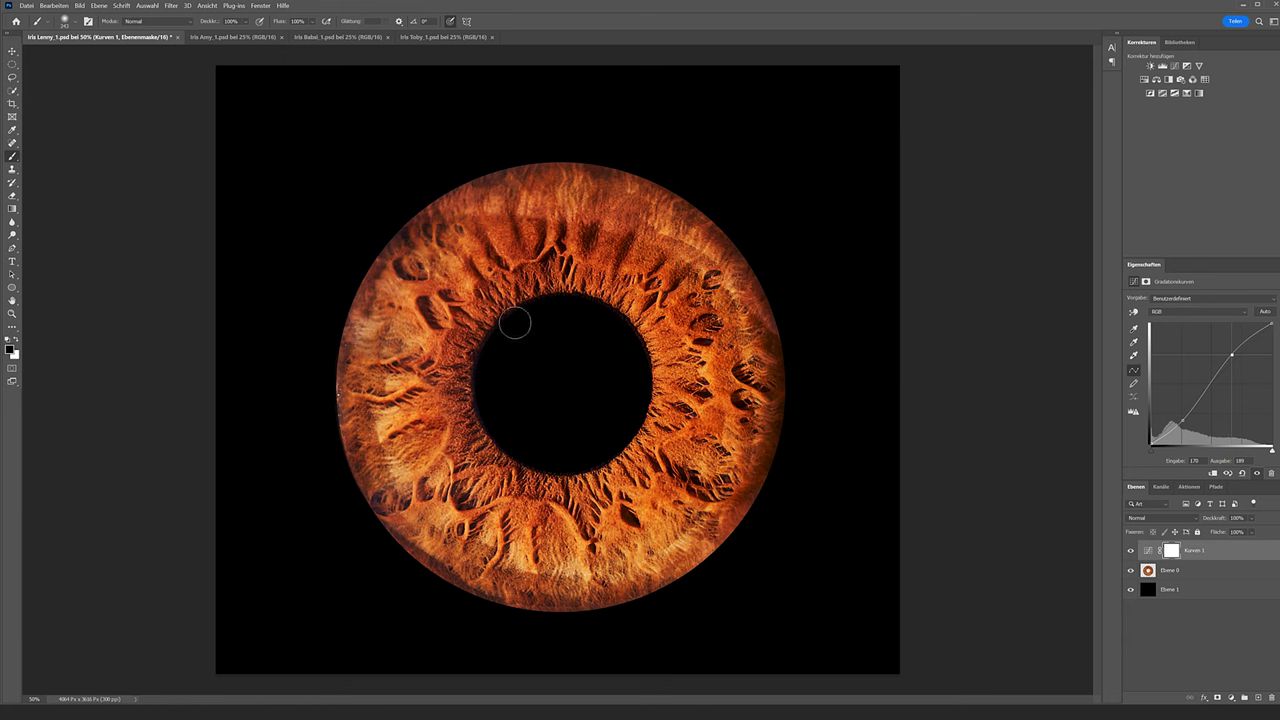
{"action": "left_click_drag", "start_coordinate": [1205, 560], "coordinate": [1271, 697]}
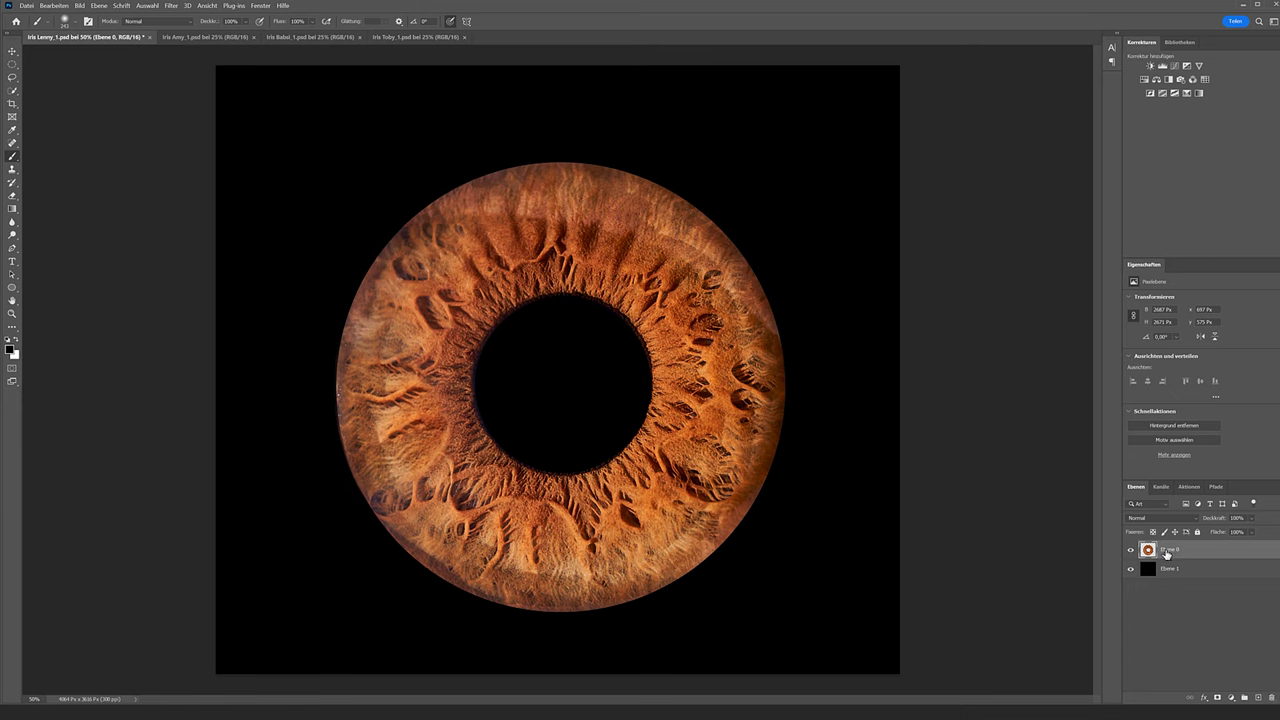
Duplicate the iris layer and apply Color Efex Pro 4's Detail Extractor to the copy.
{"action": "key", "text": "ctrl+j"}
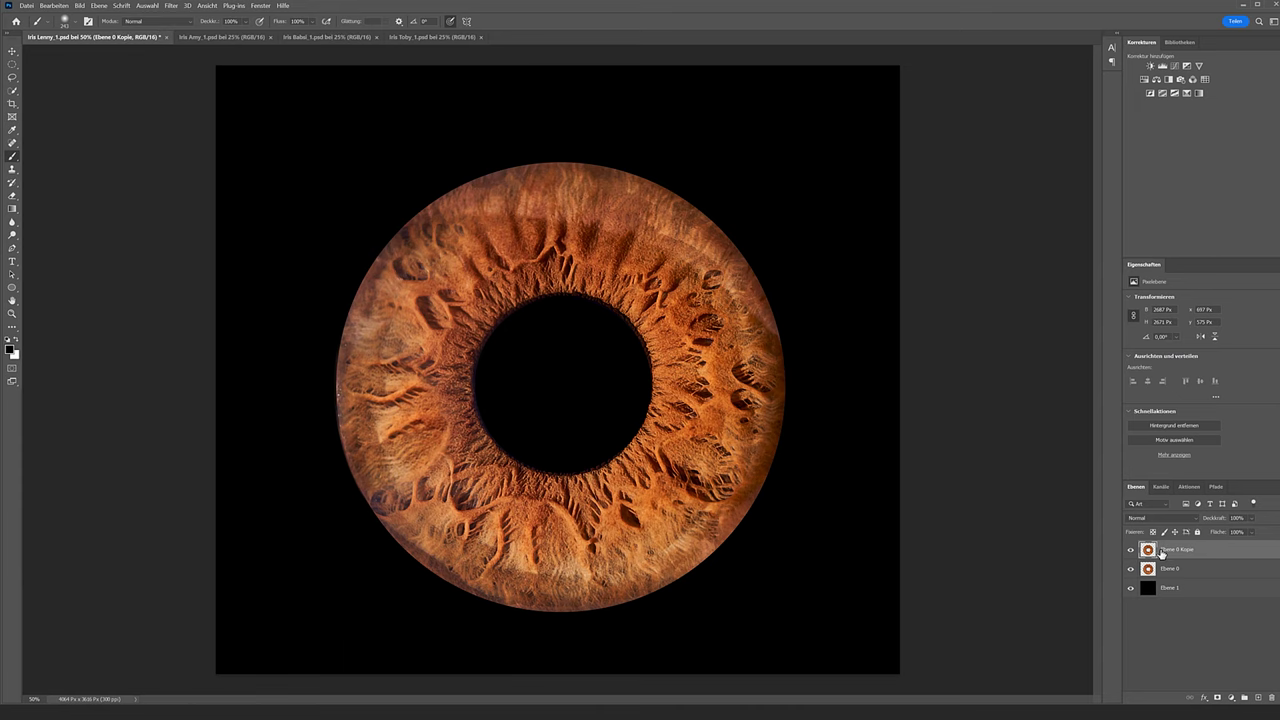
{"action": "left_click", "coordinate": [173, 6]}
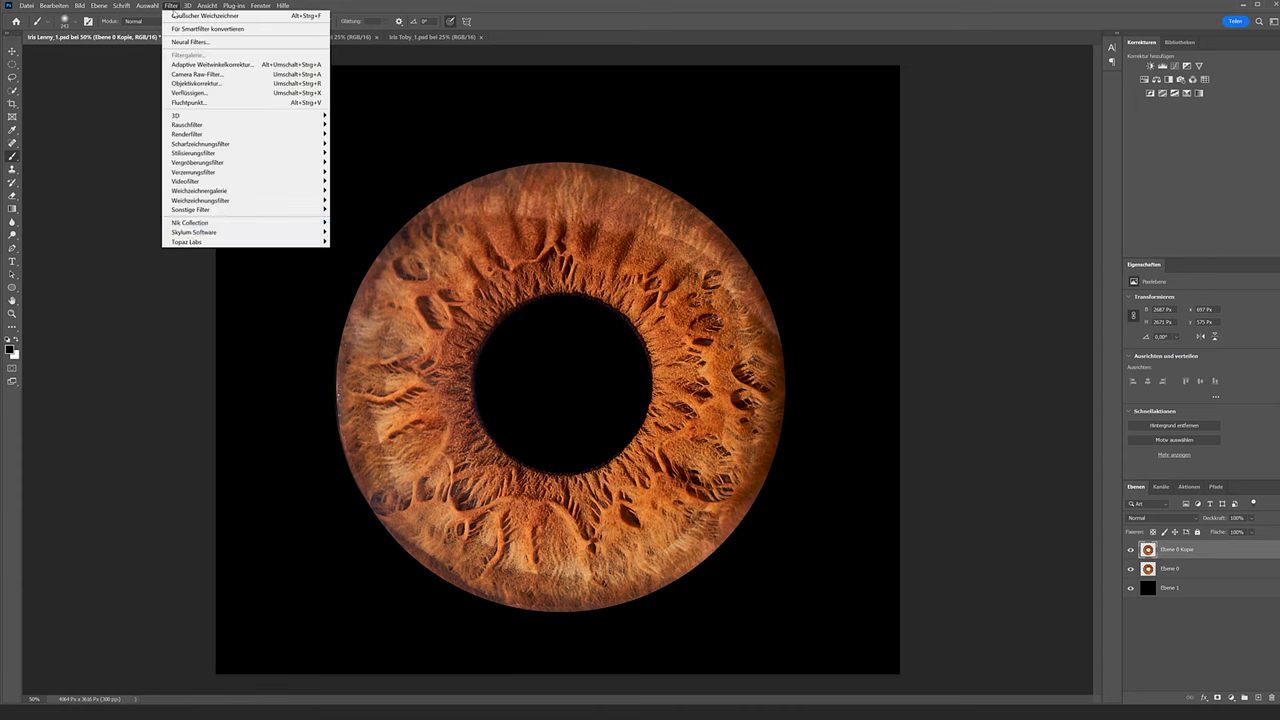
{"action": "mouse_move", "coordinate": [190, 222]}
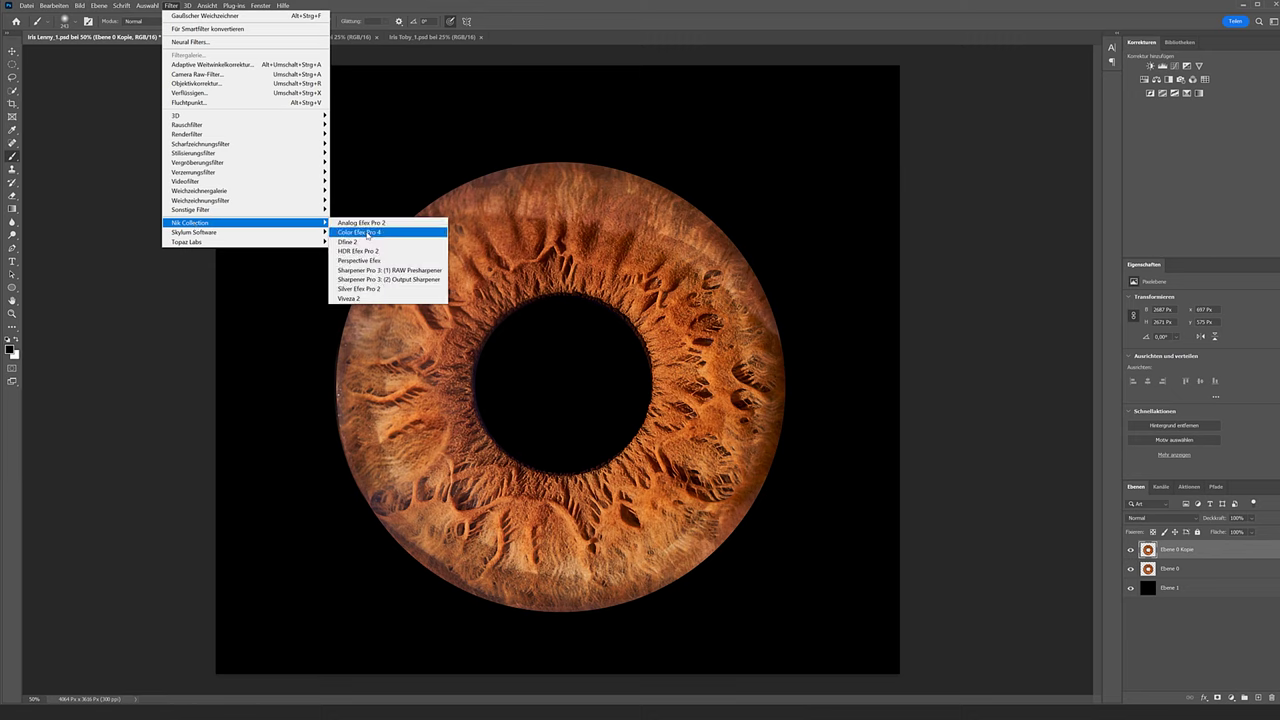
{"action": "left_click", "coordinate": [375, 233]}
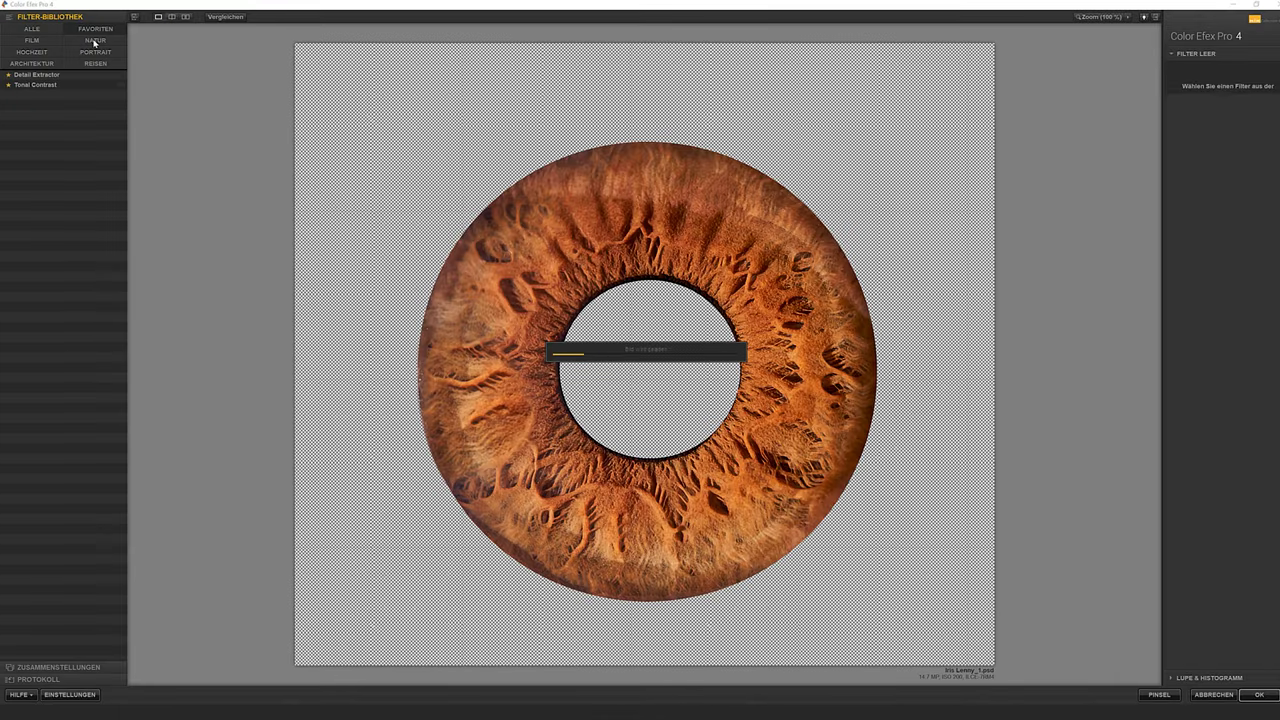
{"action": "left_click", "coordinate": [34, 75]}
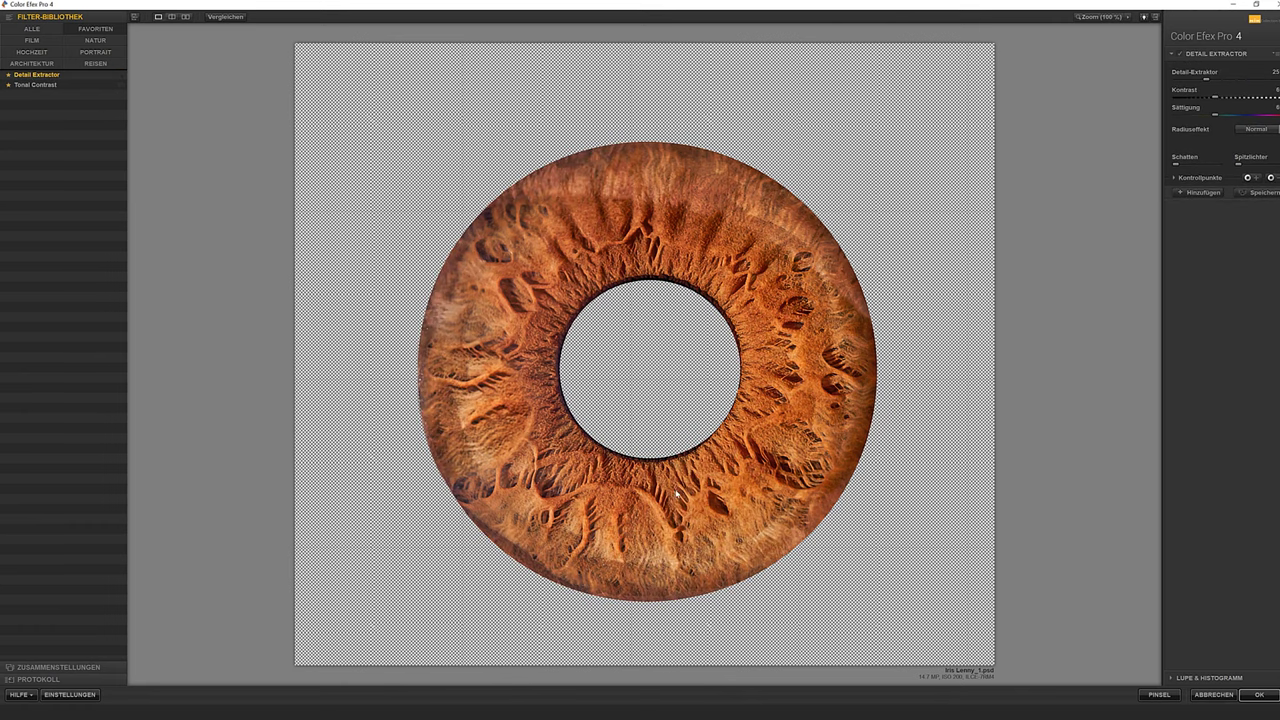
{"action": "left_click", "coordinate": [1259, 694]}
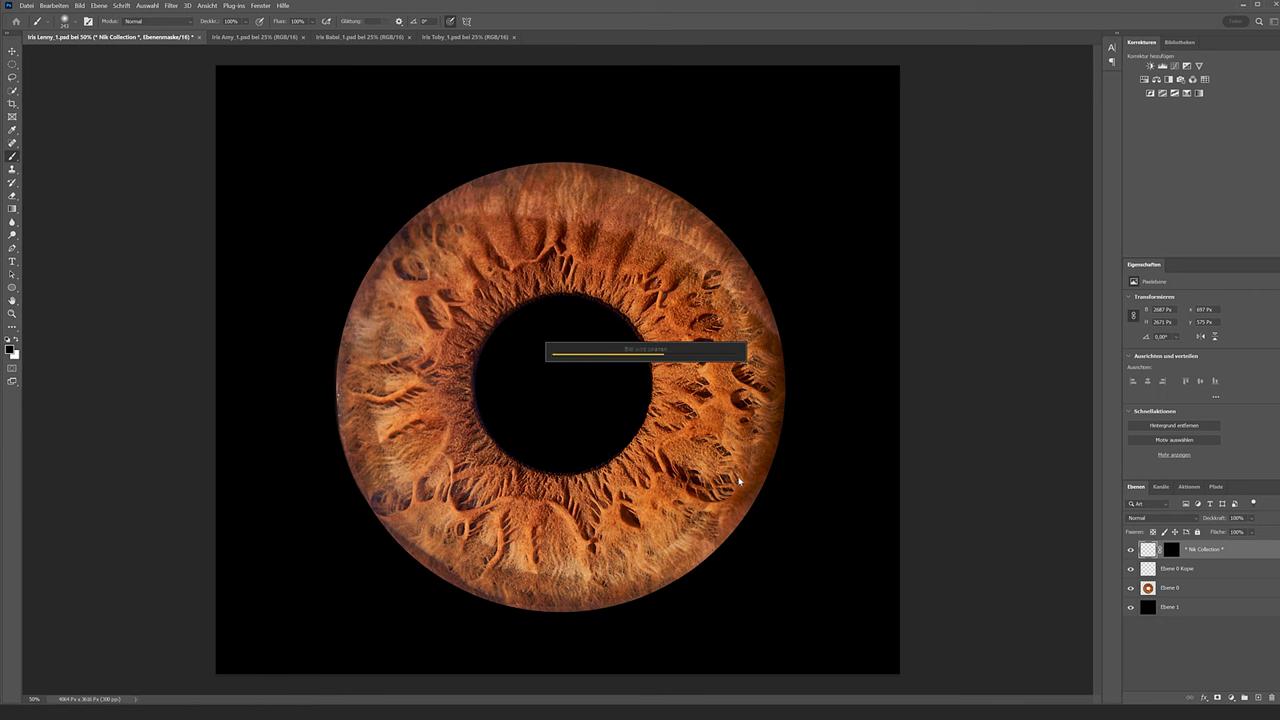
Compare the Detail Extractor layer on and off and at 59% opacity, then delete it.
{"action": "left_click", "coordinate": [1130, 550]}
{"action": "left_click", "coordinate": [1130, 550]}
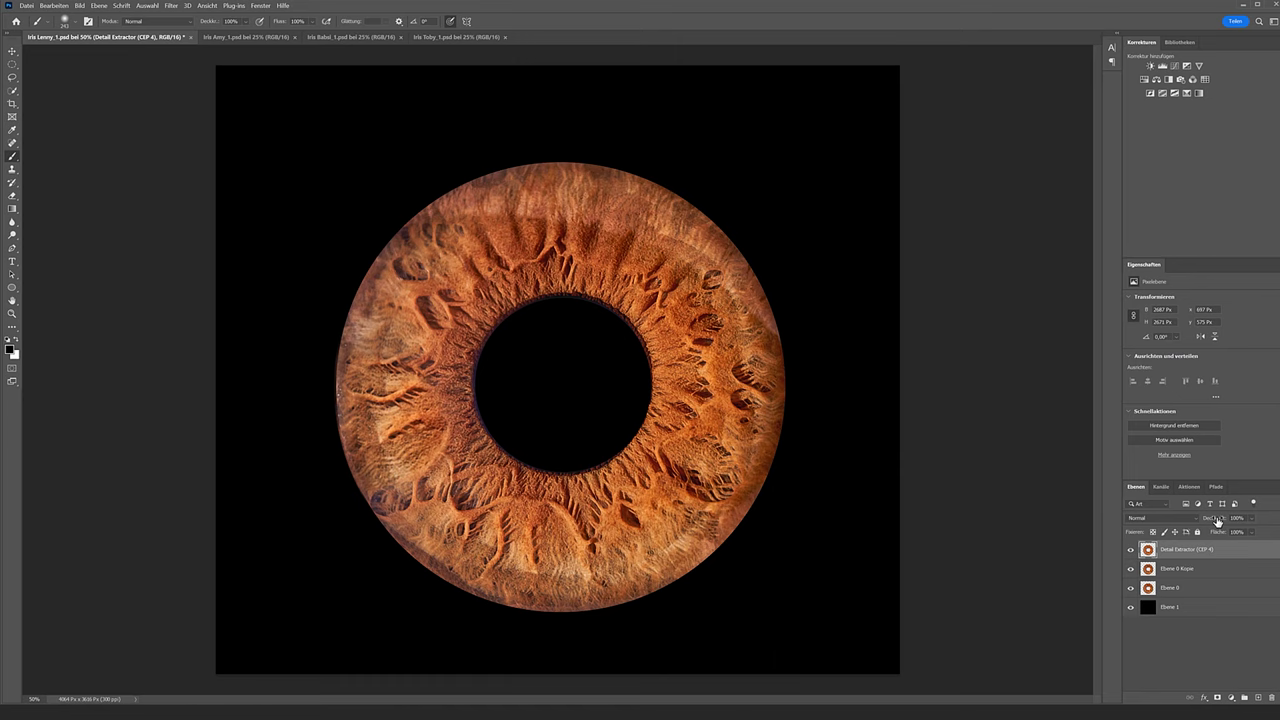
{"action": "left_click_drag", "start_coordinate": [1214, 521], "coordinate": [1190, 518]}
{"action": "key", "text": "Delete"}
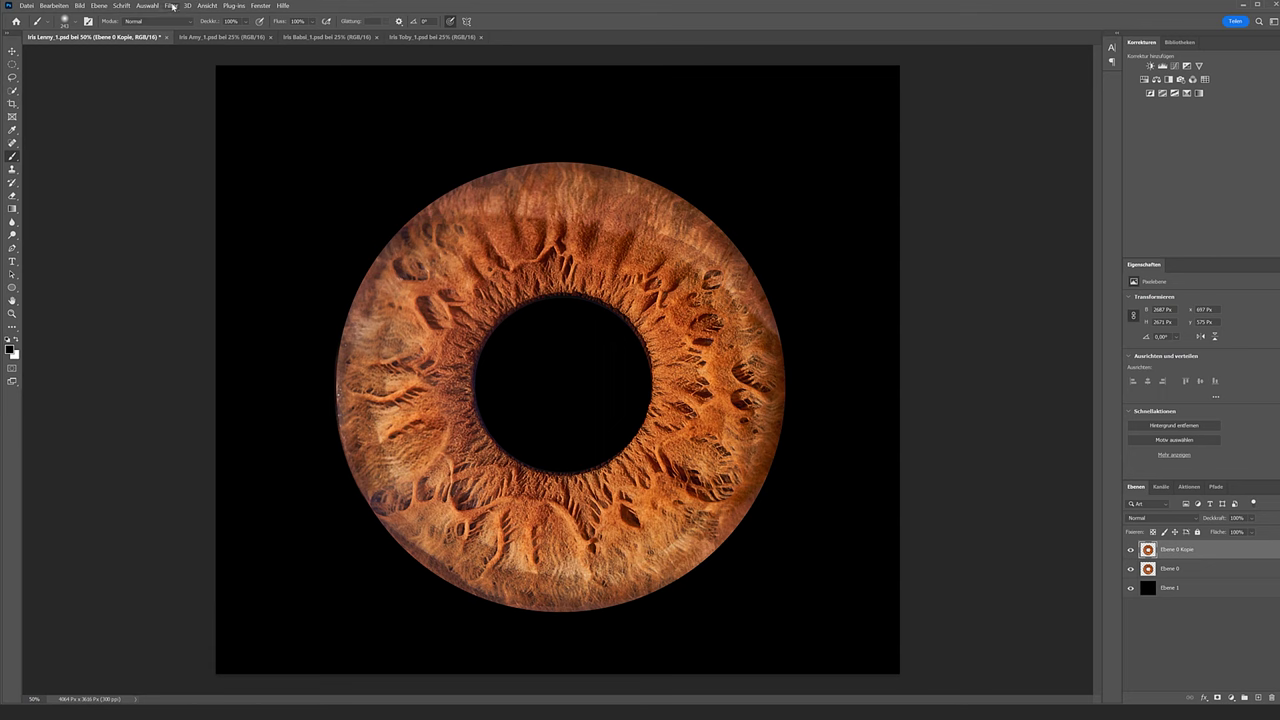
Apply Color Efex Pro 4 Tonal Contrast with midtones 14, highlights 32 and adjusted shadows.
{"action": "left_click", "coordinate": [172, 6]}
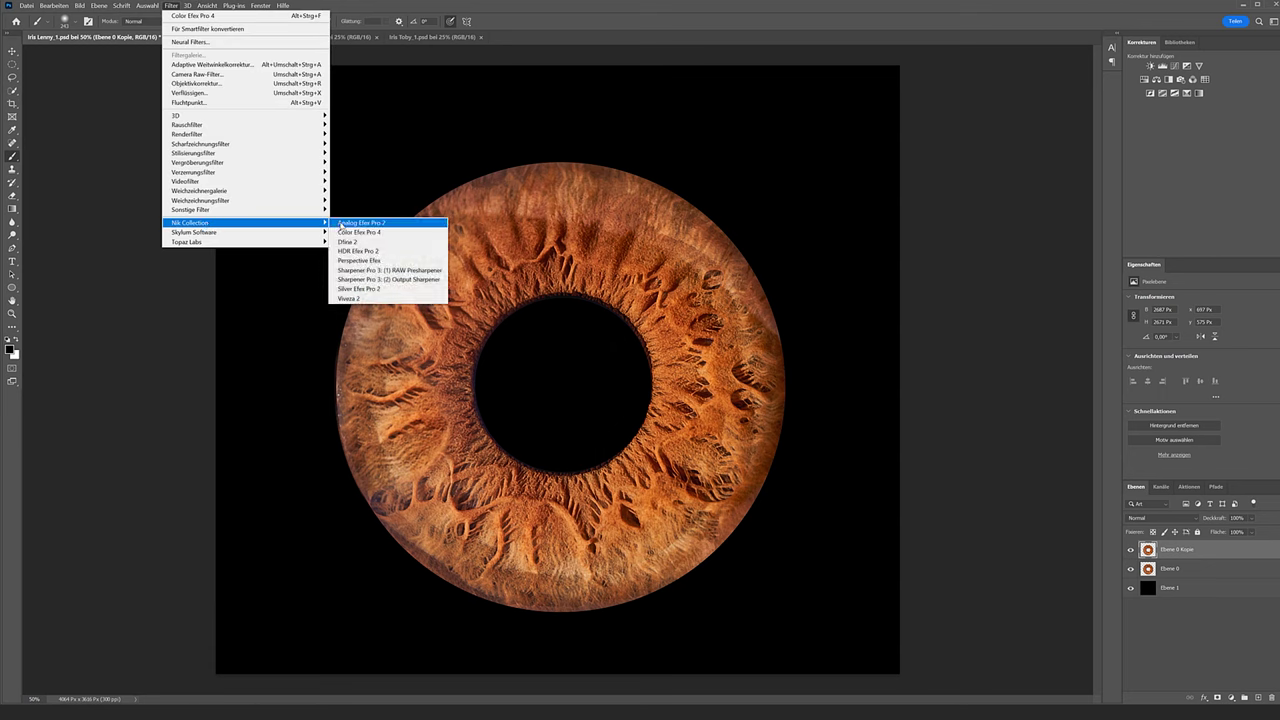
{"action": "left_click", "coordinate": [343, 224]}
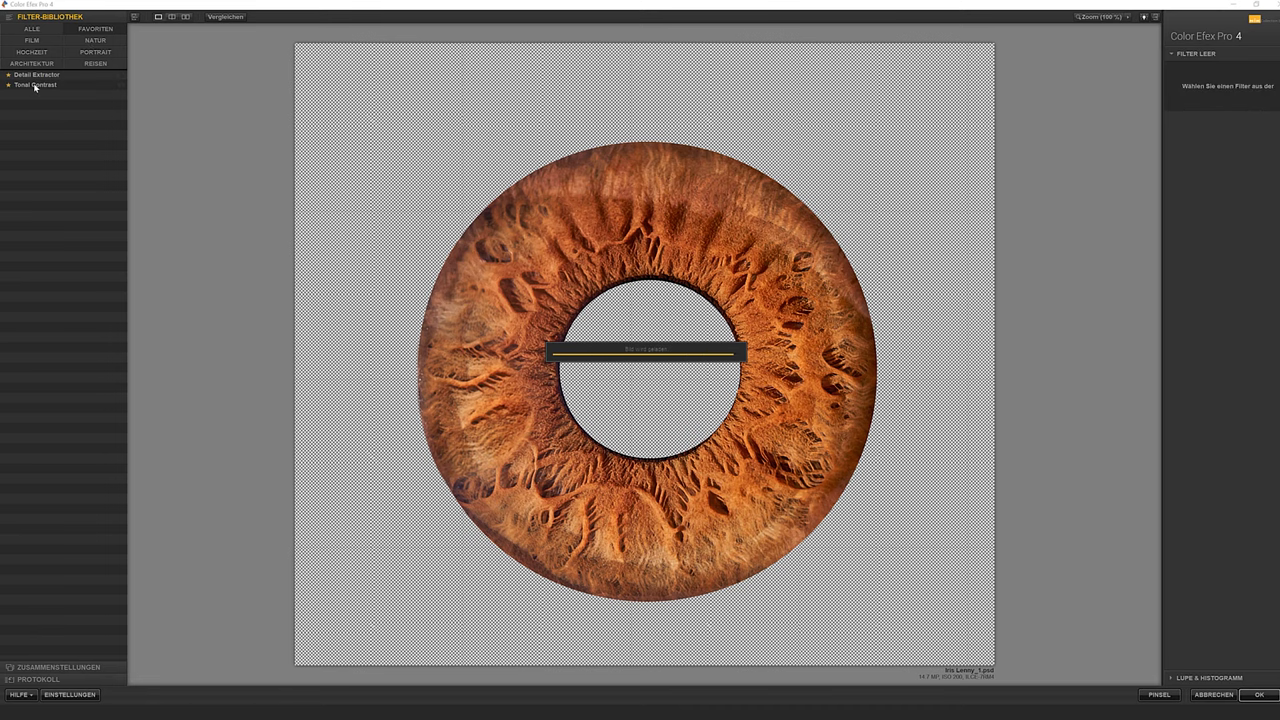
{"action": "left_click", "coordinate": [35, 85]}
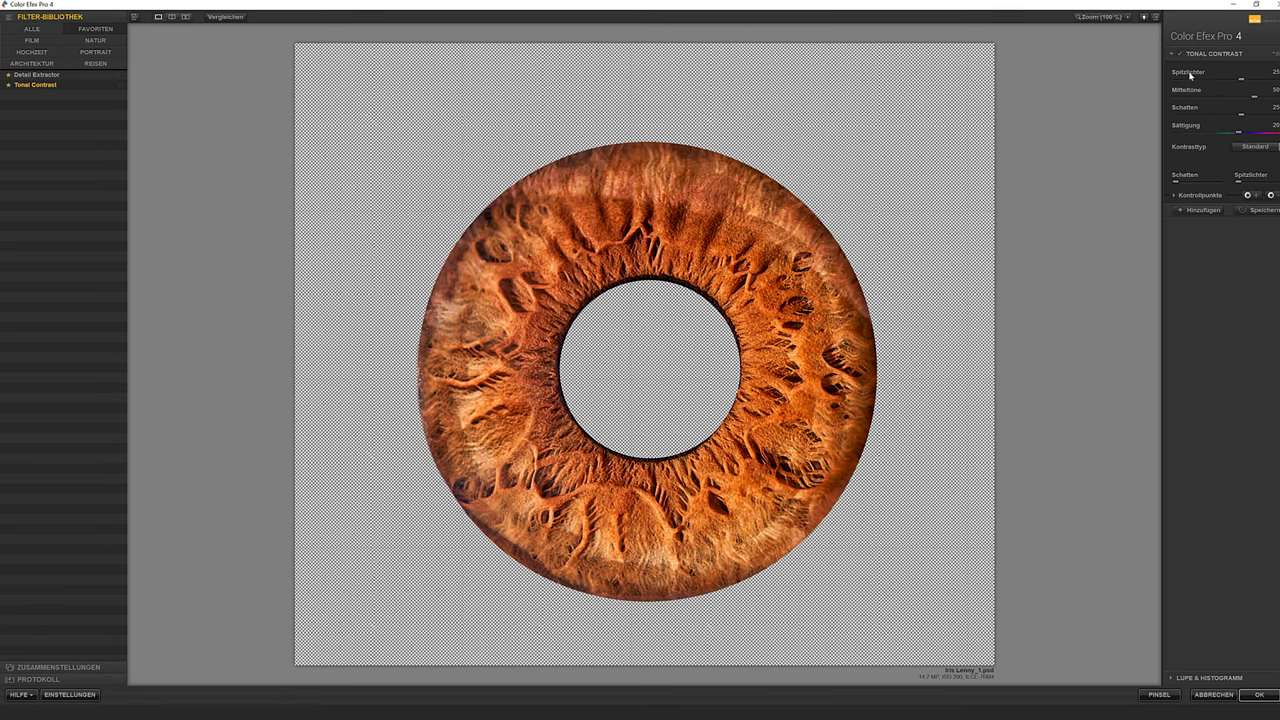
{"action": "left_click", "coordinate": [1236, 99]}
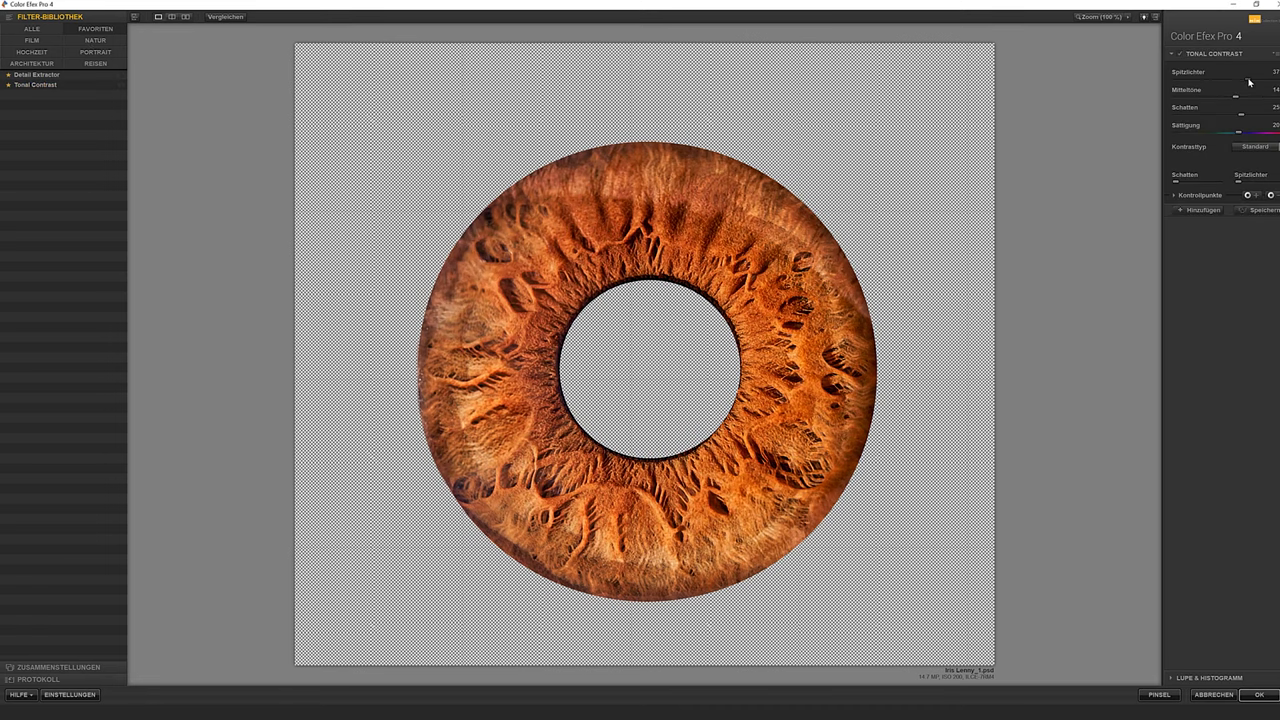
{"action": "left_click_drag", "start_coordinate": [1249, 82], "coordinate": [1244, 80]}
{"action": "left_click_drag", "start_coordinate": [1244, 119], "coordinate": [1248, 113]}
{"action": "double_click", "coordinate": [1246, 113]}
Bring the Tonal Contrast result into Photoshop, compare it at about 60% opacity, then delete it.
{"action": "left_click", "coordinate": [1259, 694]}
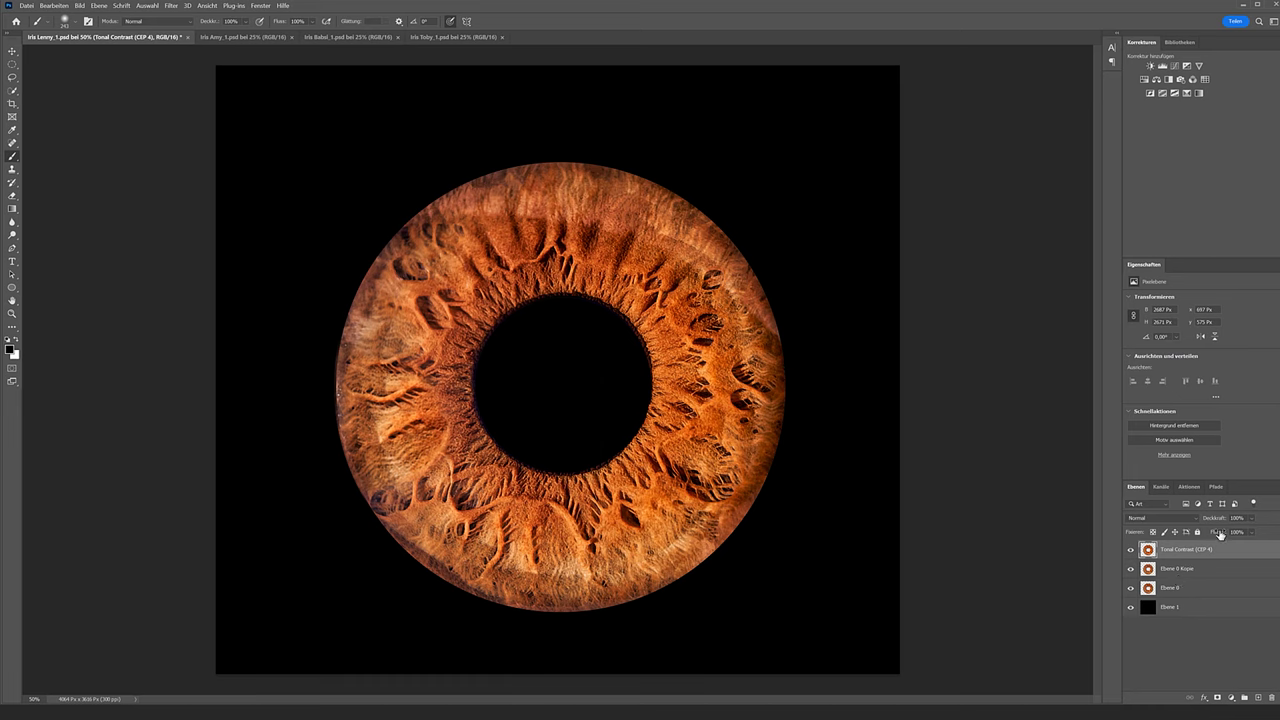
{"action": "left_click_drag", "start_coordinate": [1221, 520], "coordinate": [1205, 521]}
{"action": "left_click", "coordinate": [1130, 588], "text": "alt"}
{"action": "left_click", "coordinate": [1131, 550]}
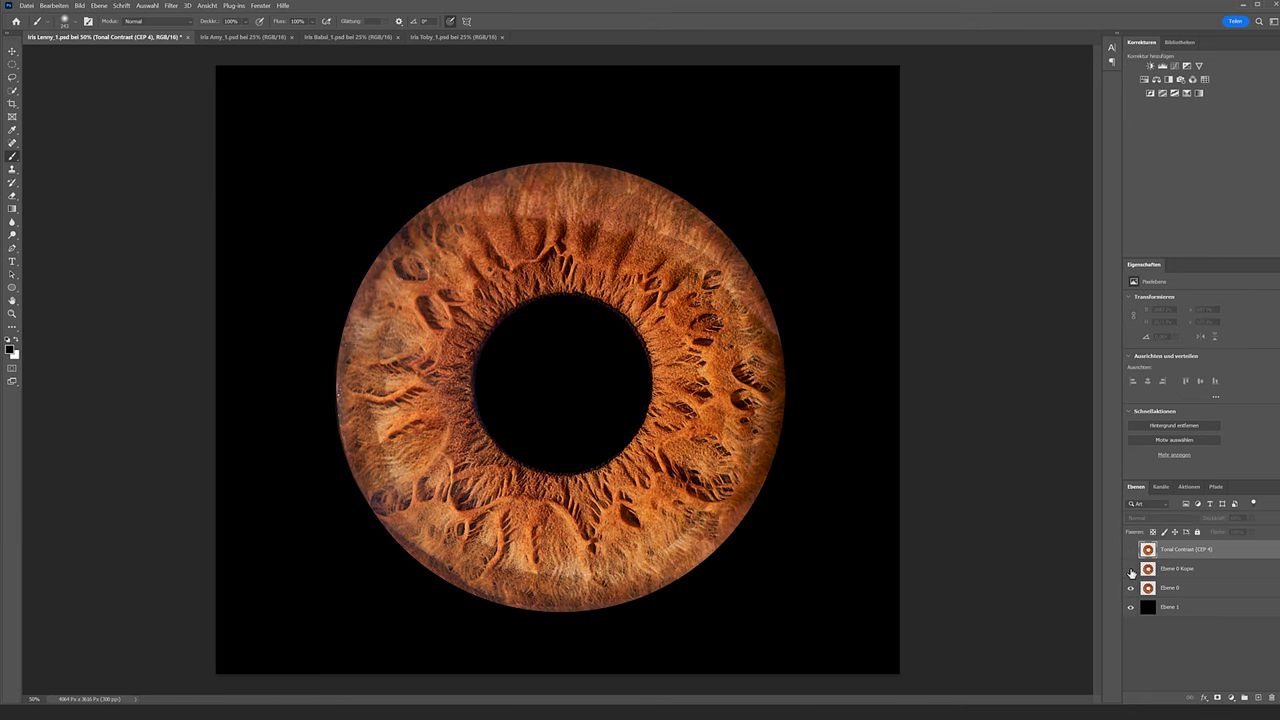
{"action": "left_click", "coordinate": [1131, 550]}
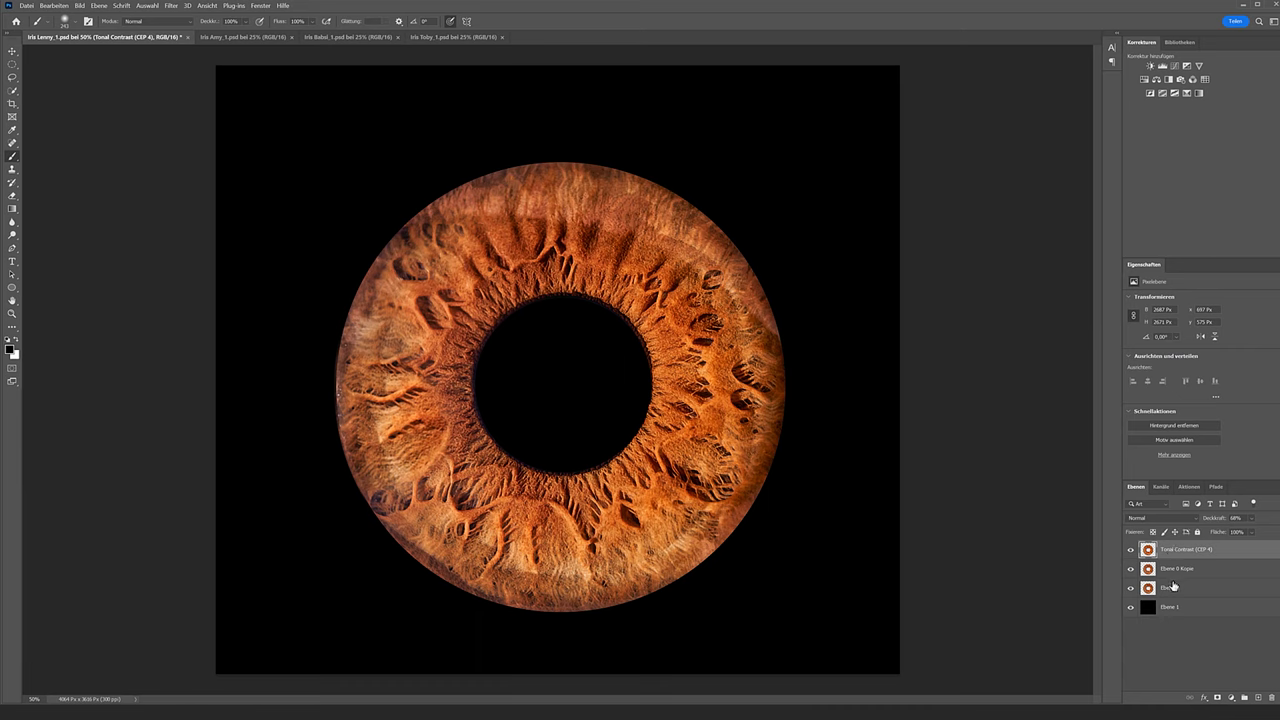
{"action": "key", "text": "Delete"}
{"action": "key", "text": "Delete"}
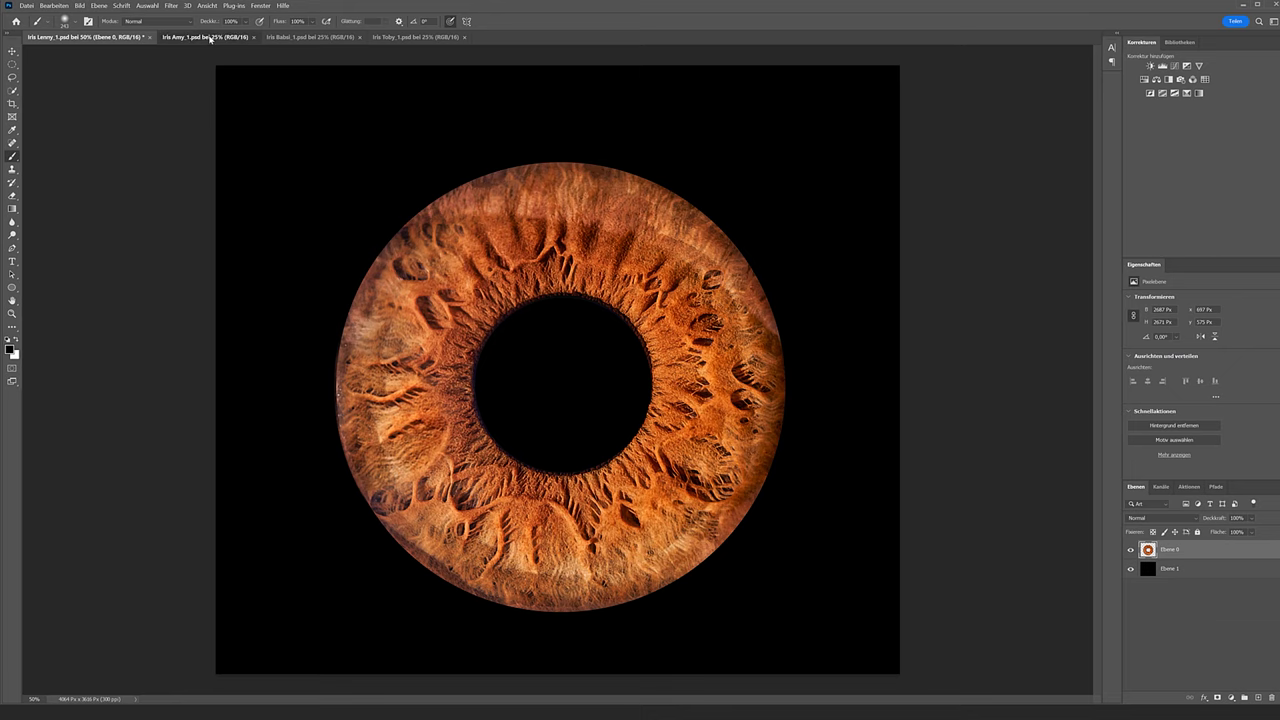
{"action": "left_click", "coordinate": [205, 37]}
{"action": "left_click", "coordinate": [312, 37]}
{"action": "left_click", "coordinate": [410, 37]}
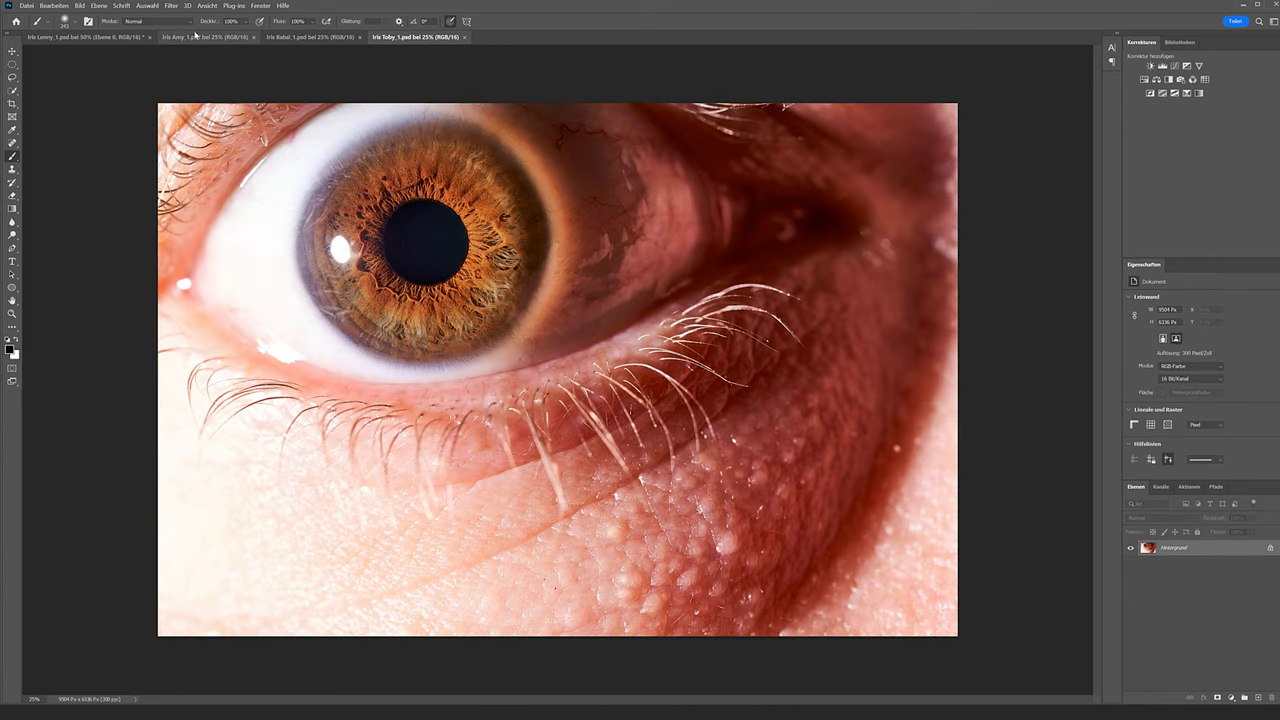
{"action": "left_click", "coordinate": [205, 37]}
{"action": "left_click", "coordinate": [88, 36]}
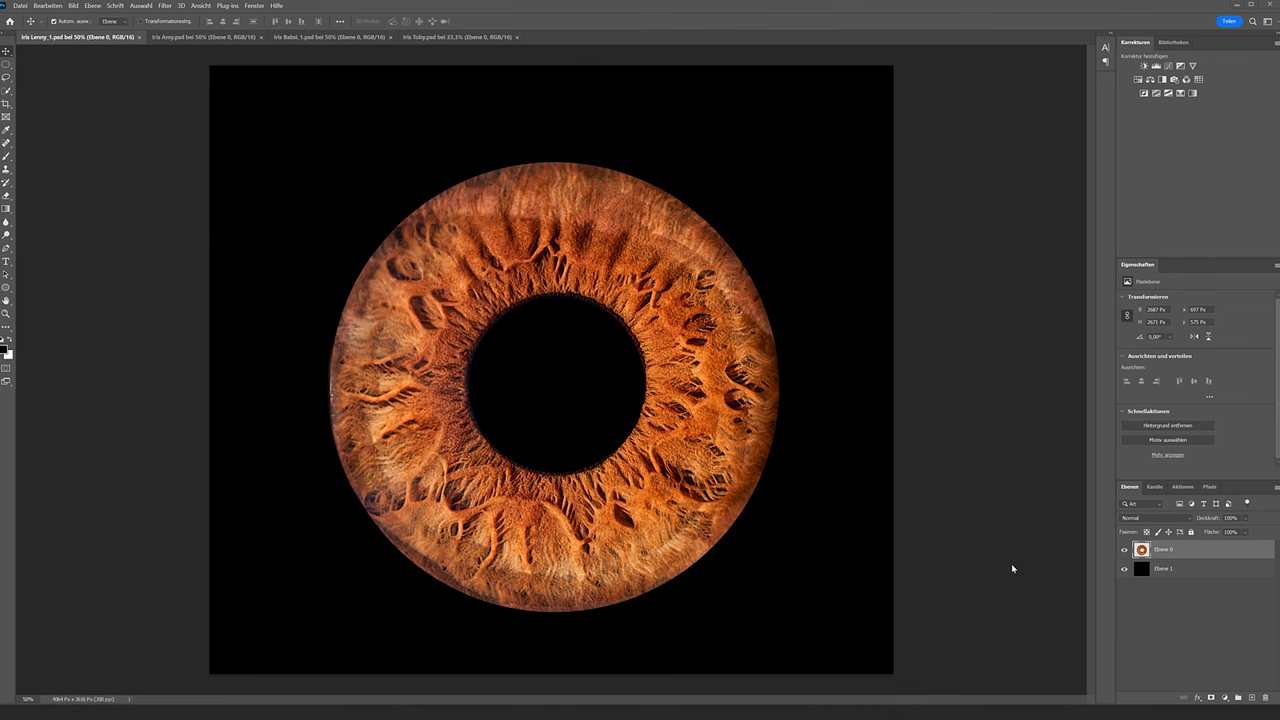
{"action": "left_click", "coordinate": [188, 38]}
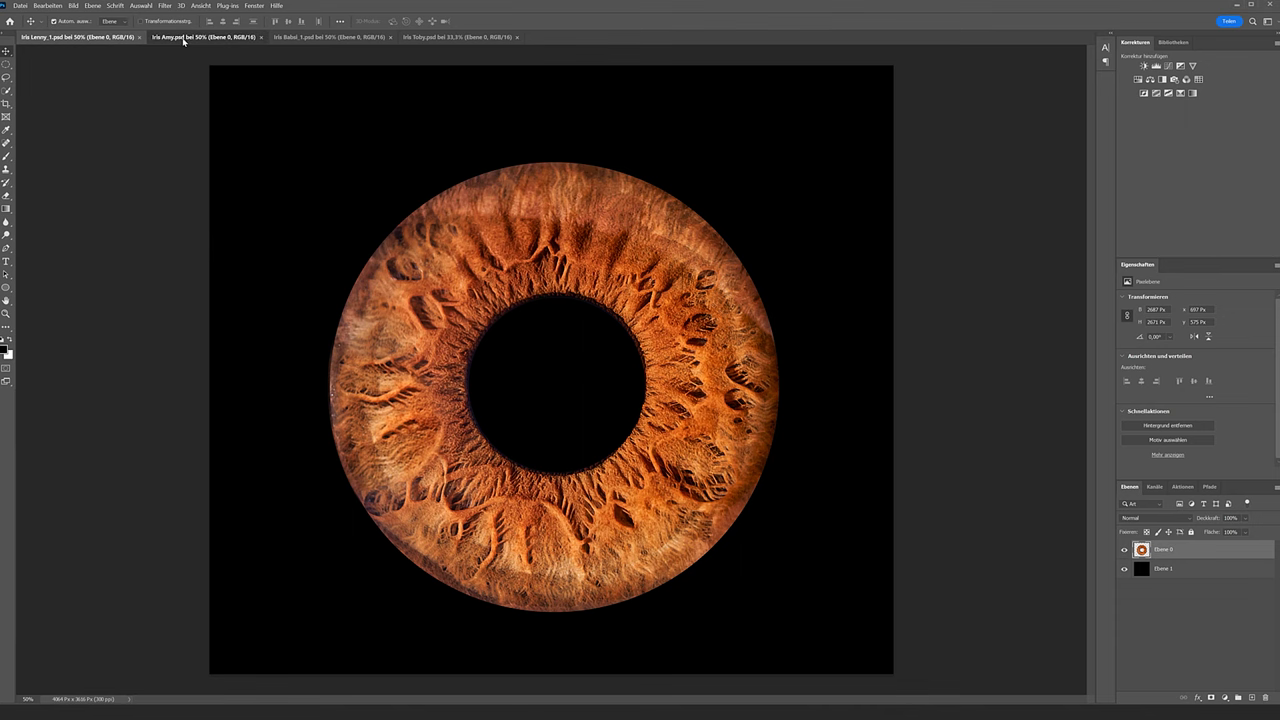
{"action": "left_click", "coordinate": [320, 38]}
{"action": "left_click", "coordinate": [432, 37]}
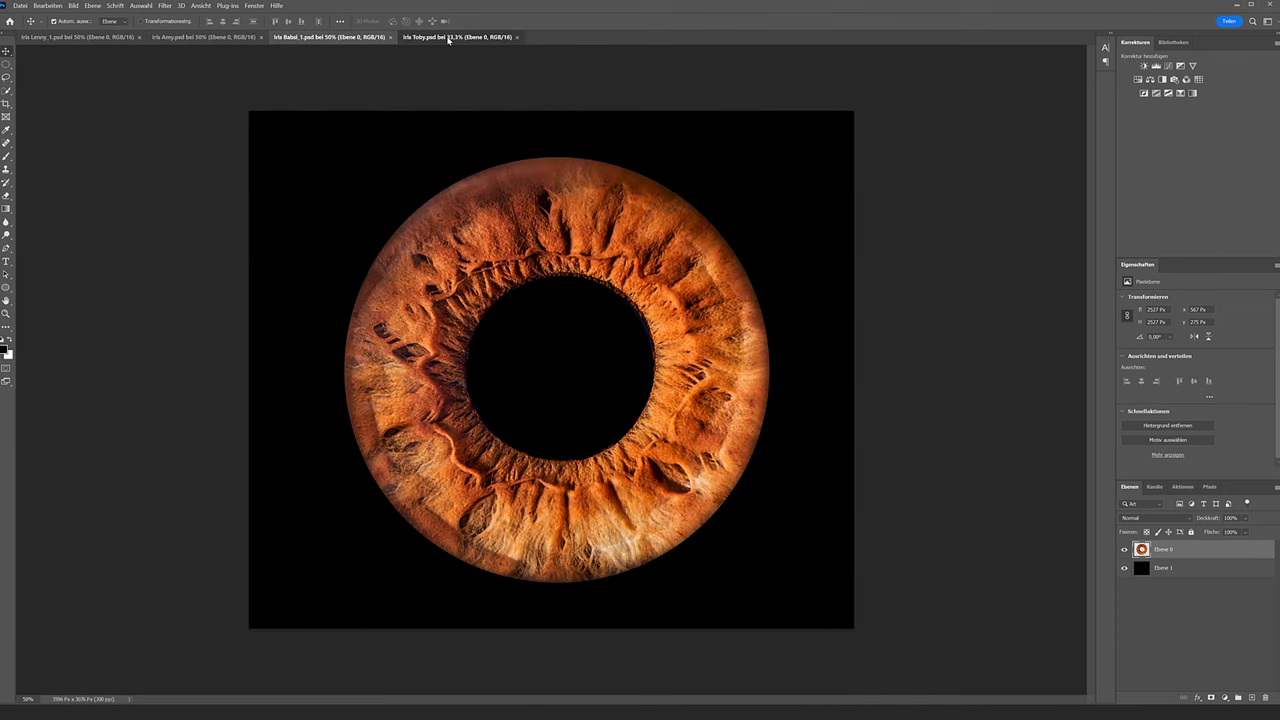
{"action": "left_click", "coordinate": [78, 37]}
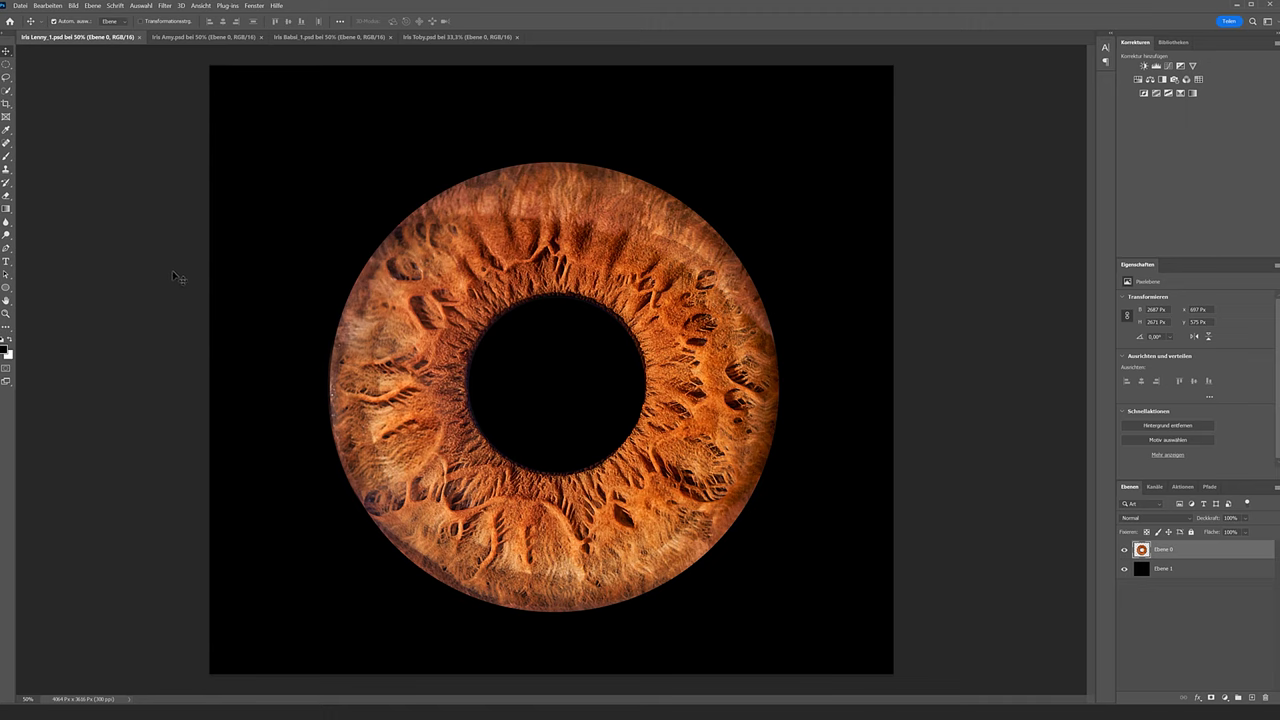
Create a new document in centimetres, 80 wide by 60 high at 300 ppi.
{"action": "left_click", "coordinate": [20, 6]}
{"action": "left_click", "coordinate": [27, 16]}
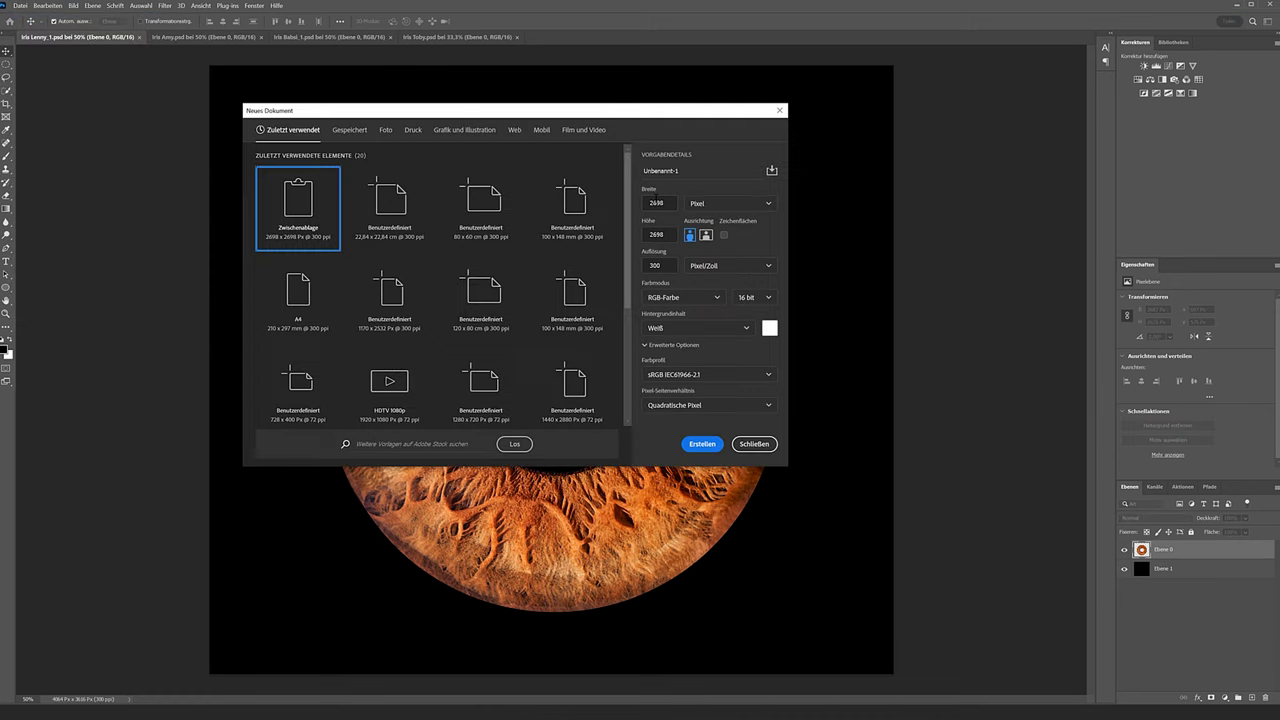
{"action": "left_click", "coordinate": [706, 205]}
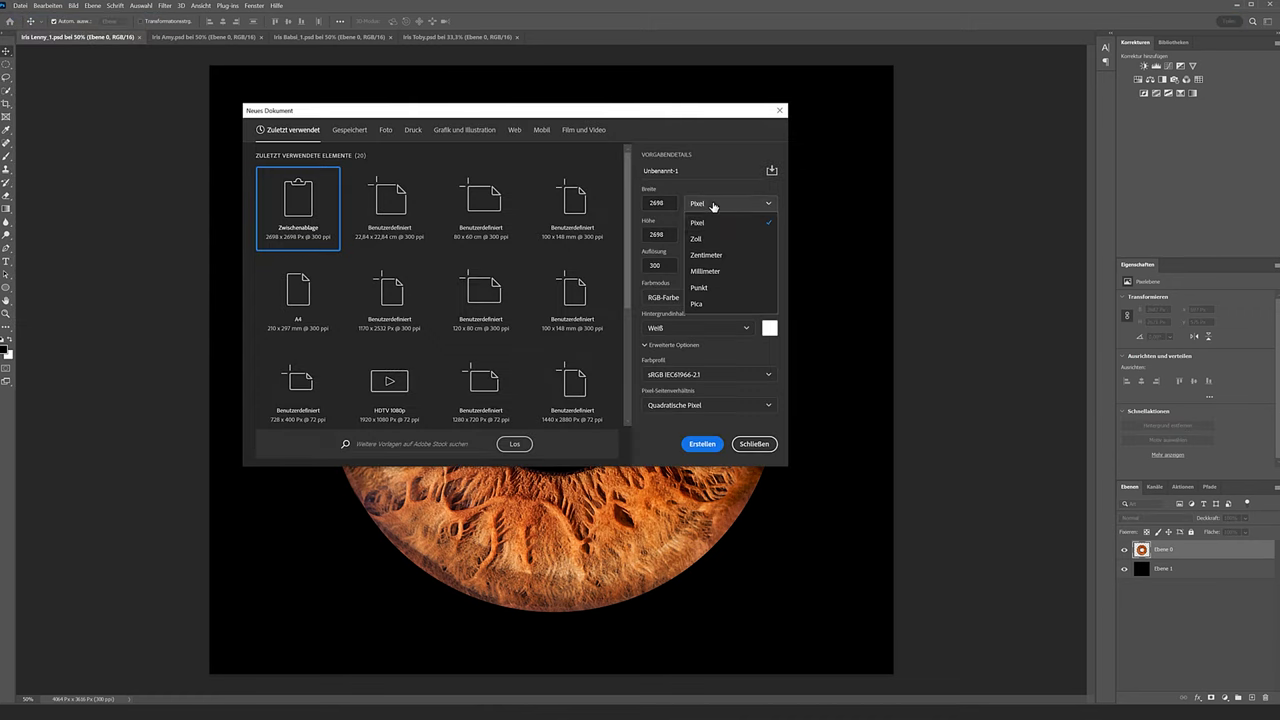
{"action": "left_click", "coordinate": [705, 255]}
{"action": "left_click", "coordinate": [666, 203]}
{"action": "type", "text": "80"}
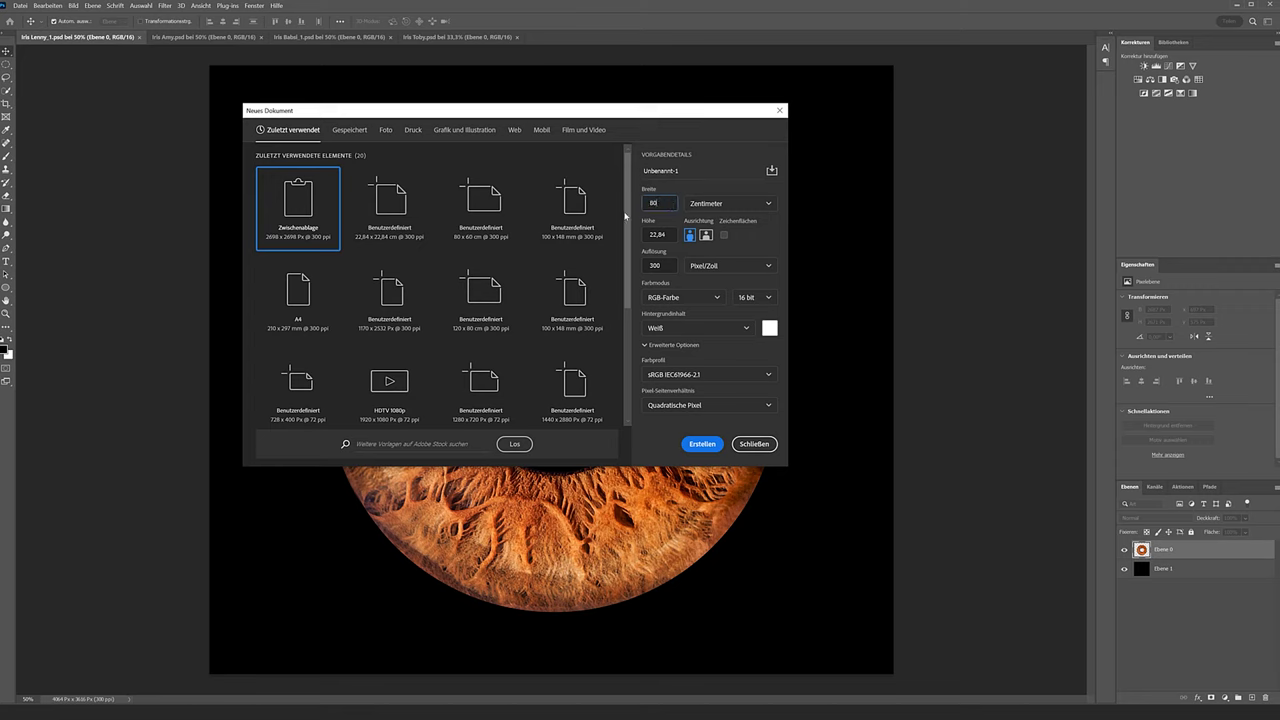
{"action": "left_click", "coordinate": [669, 235]}
{"action": "type", "text": "60"}
{"action": "left_click", "coordinate": [702, 444]}
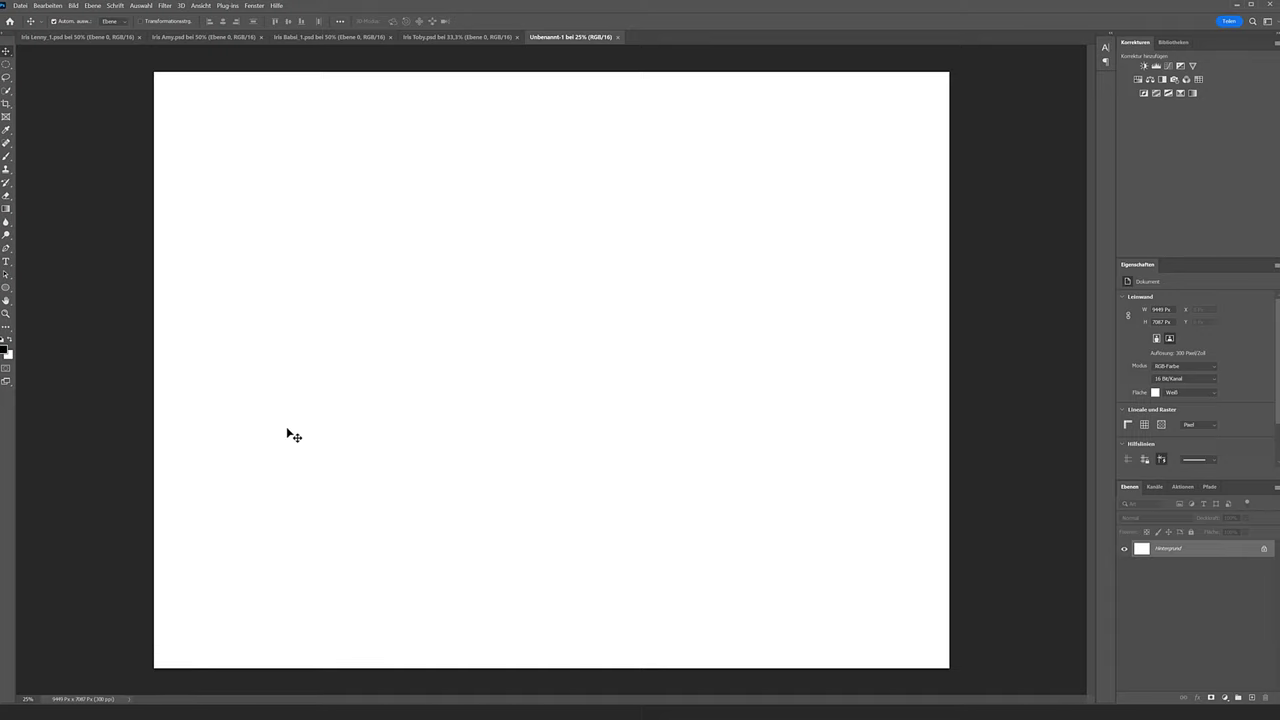
Fill Unbenannt-1 with black and return to the Iris Lenny_1.psd document.
{"action": "key", "text": "alt+BackSpace"}
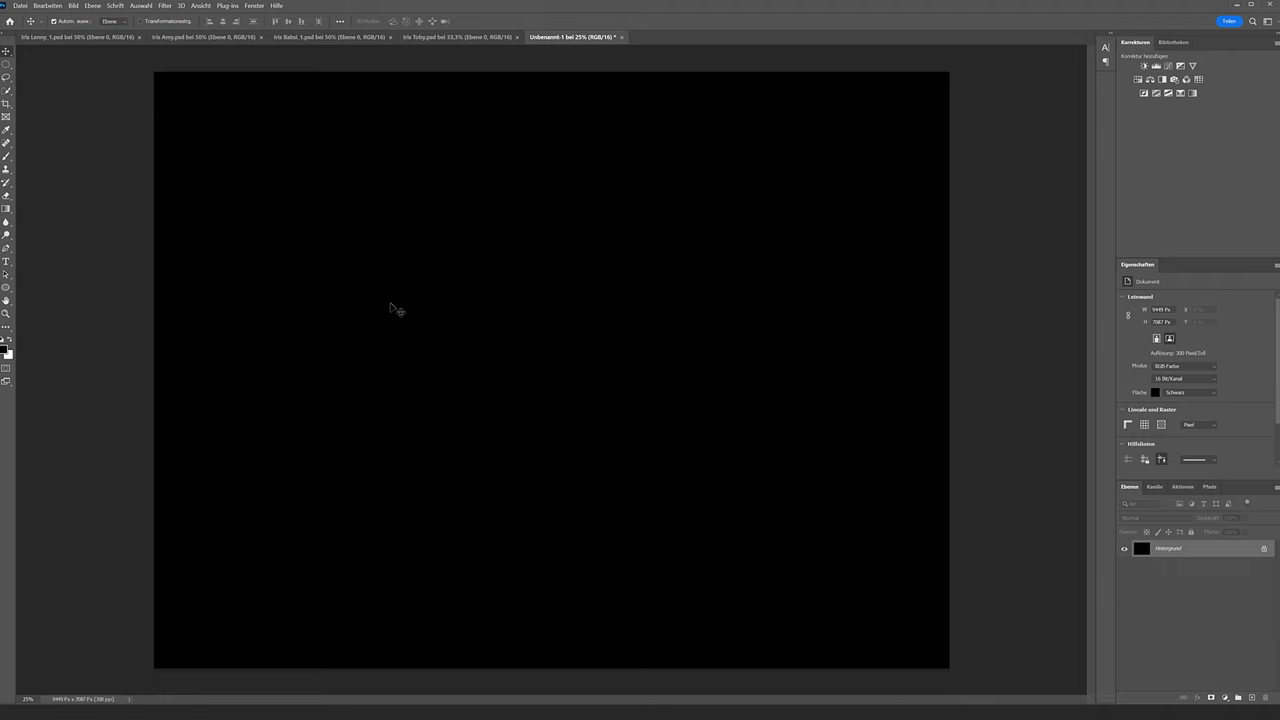
{"action": "left_click", "coordinate": [60, 38]}
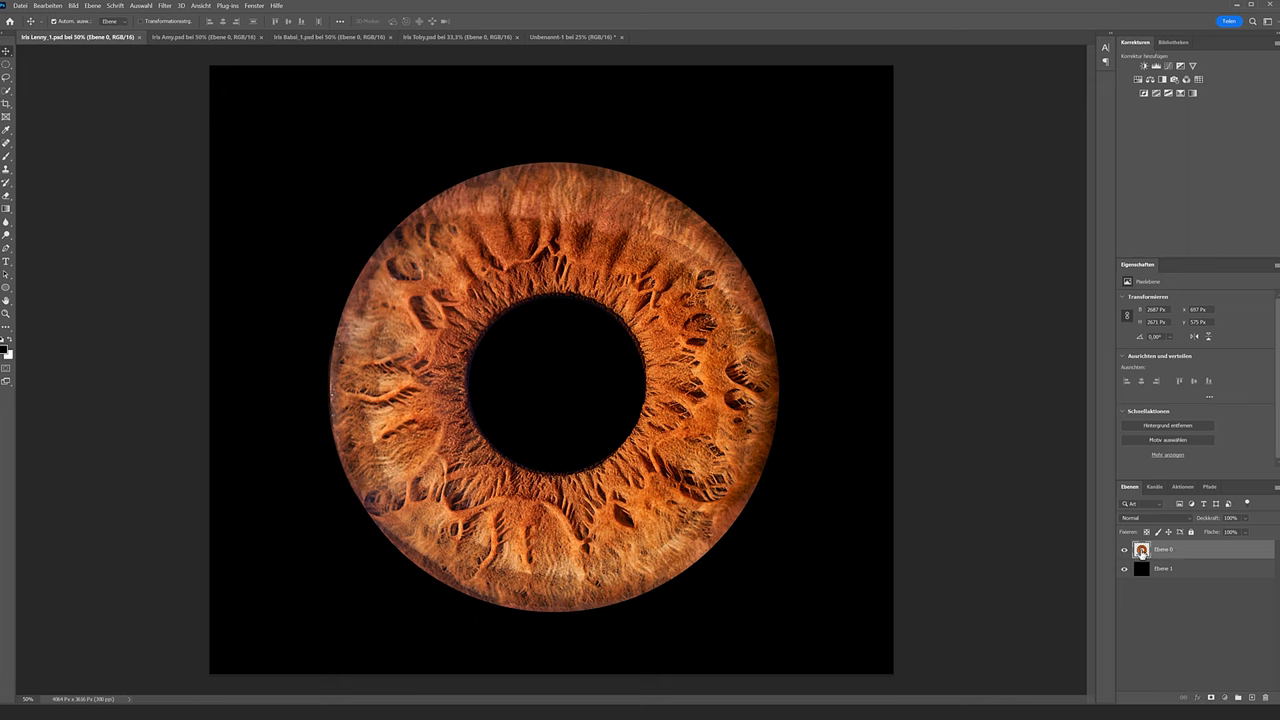
Drag the iris layer from each of the four iris documents onto the Unbenannt-1 canvas.
{"action": "mouse_move", "coordinate": [1141, 551]}
{"action": "left_mouse_down"}
{"action": "mouse_move", "coordinate": [561, 38]}
{"action": "mouse_move", "coordinate": [375, 234]}
{"action": "left_mouse_up"}
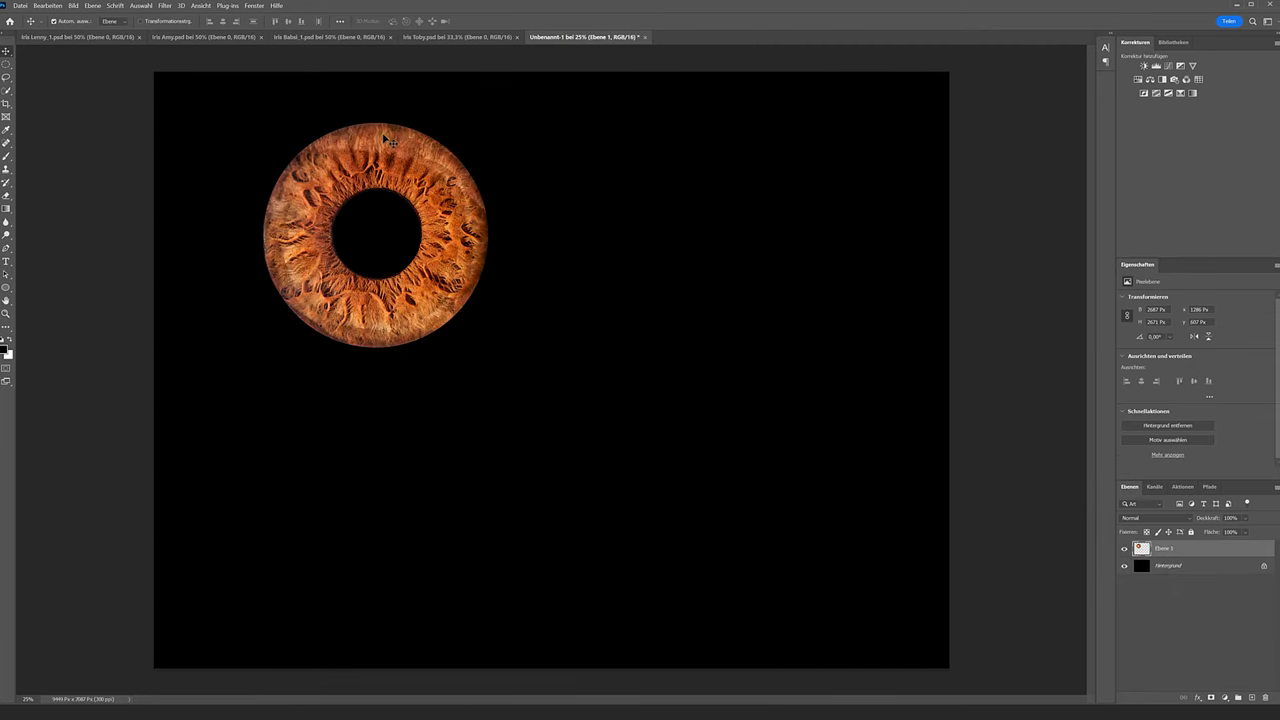
{"action": "left_click", "coordinate": [204, 37]}
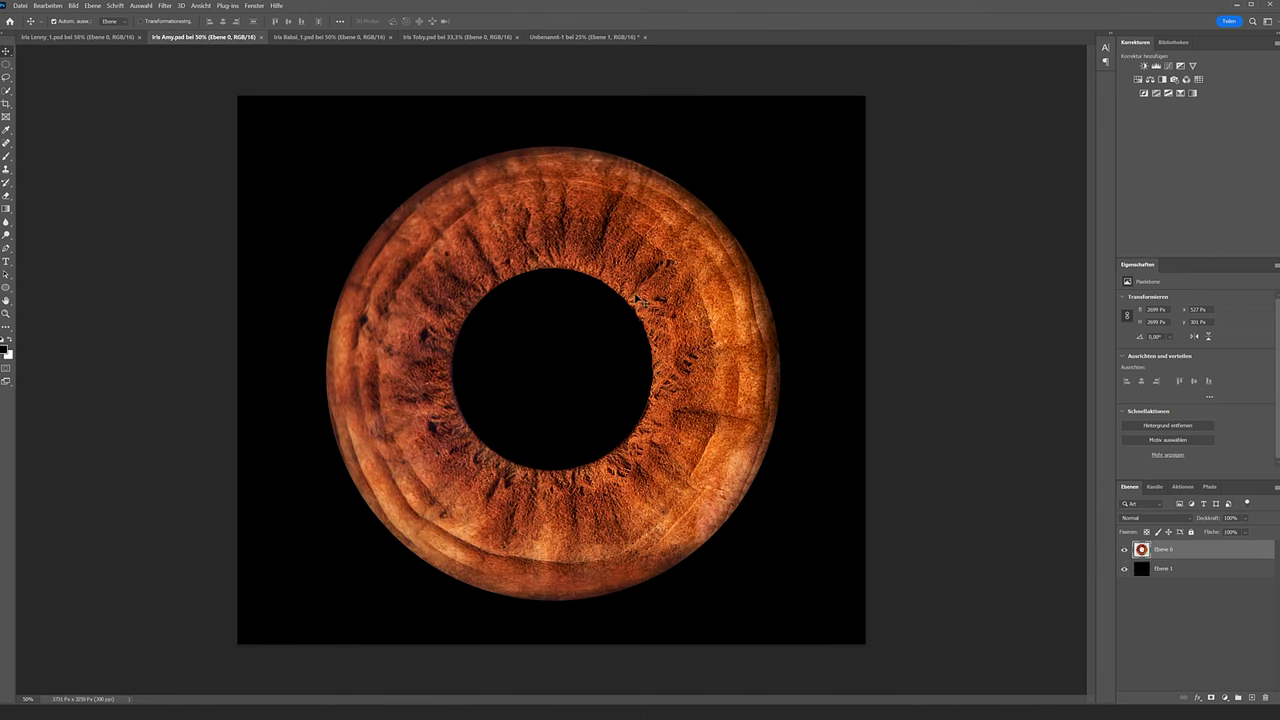
{"action": "mouse_move", "coordinate": [1150, 549]}
{"action": "left_mouse_down"}
{"action": "mouse_move", "coordinate": [547, 39]}
{"action": "mouse_move", "coordinate": [581, 310]}
{"action": "left_mouse_up"}
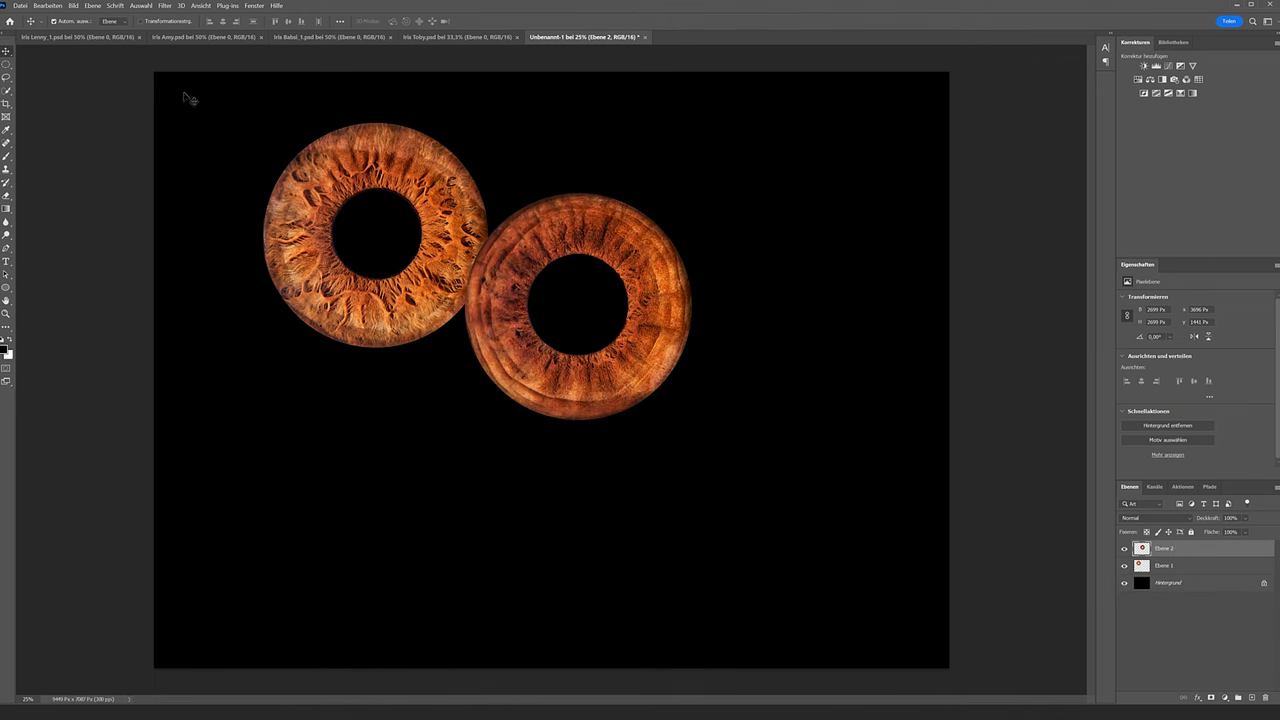
{"action": "left_click", "coordinate": [329, 37]}
{"action": "mouse_move", "coordinate": [1142, 549]}
{"action": "left_mouse_down"}
{"action": "mouse_move", "coordinate": [810, 198]}
{"action": "mouse_move", "coordinate": [778, 232]}
{"action": "left_mouse_up"}
{"action": "left_click", "coordinate": [420, 37]}
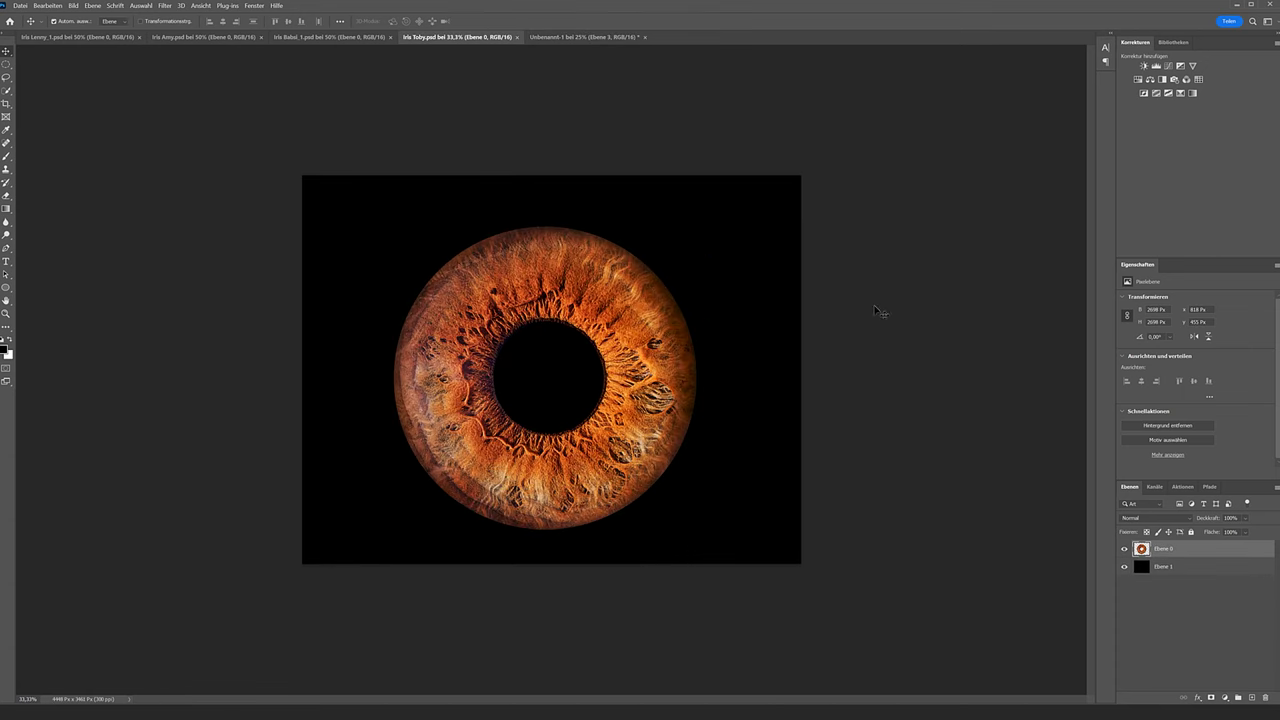
{"action": "mouse_move", "coordinate": [1128, 548]}
{"action": "left_mouse_down"}
{"action": "mouse_move", "coordinate": [568, 45]}
{"action": "mouse_move", "coordinate": [380, 465]}
{"action": "left_mouse_up"}
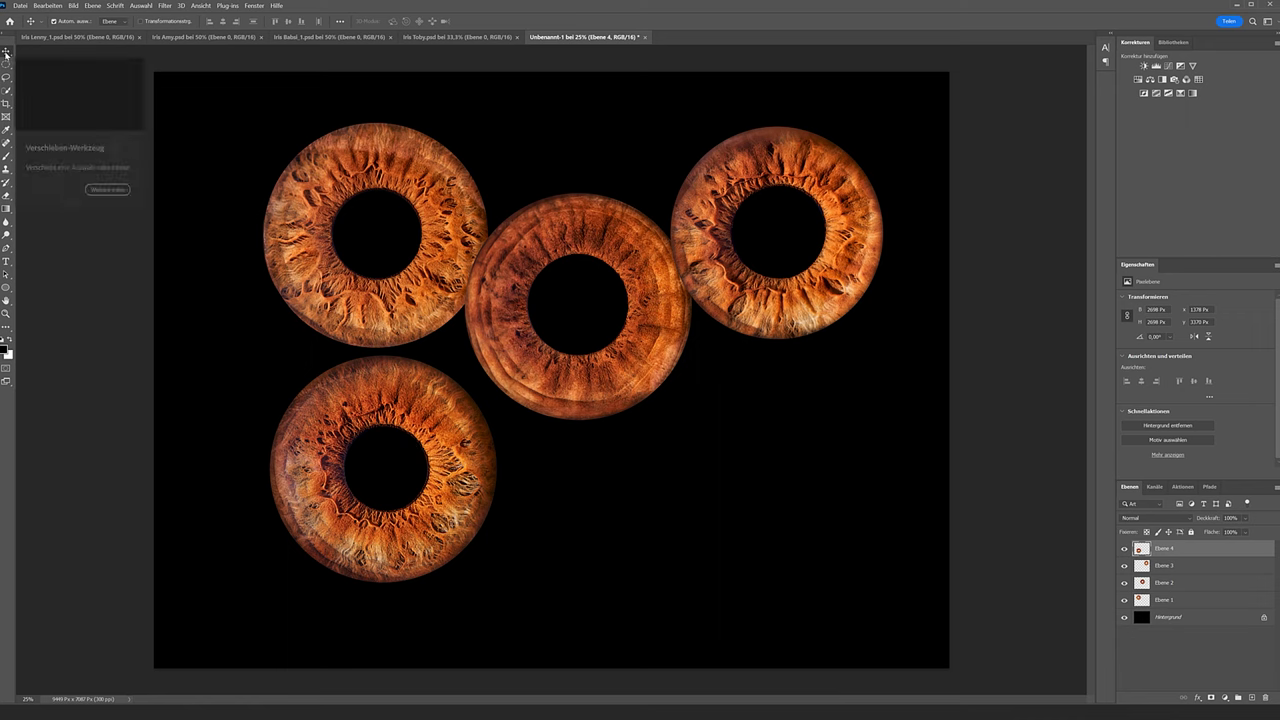
Move the four irises into a touching two-by-two cluster and select all four iris layers.
{"action": "left_click_drag", "start_coordinate": [422, 400], "coordinate": [471, 434]}
{"action": "left_click_drag", "start_coordinate": [578, 388], "coordinate": [620, 500]}
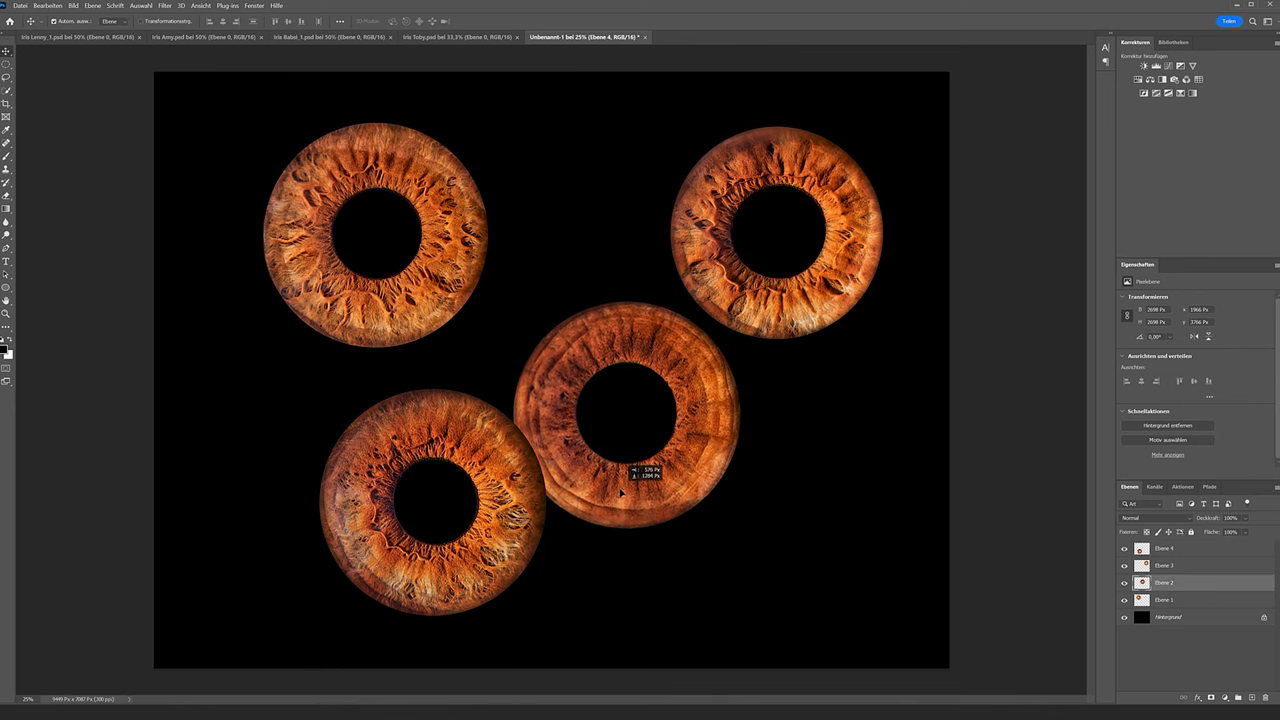
{"action": "left_click_drag", "start_coordinate": [432, 251], "coordinate": [503, 282]}
{"action": "left_click_drag", "start_coordinate": [697, 255], "coordinate": [568, 222]}
{"action": "left_click_drag", "start_coordinate": [636, 298], "coordinate": [637, 303]}
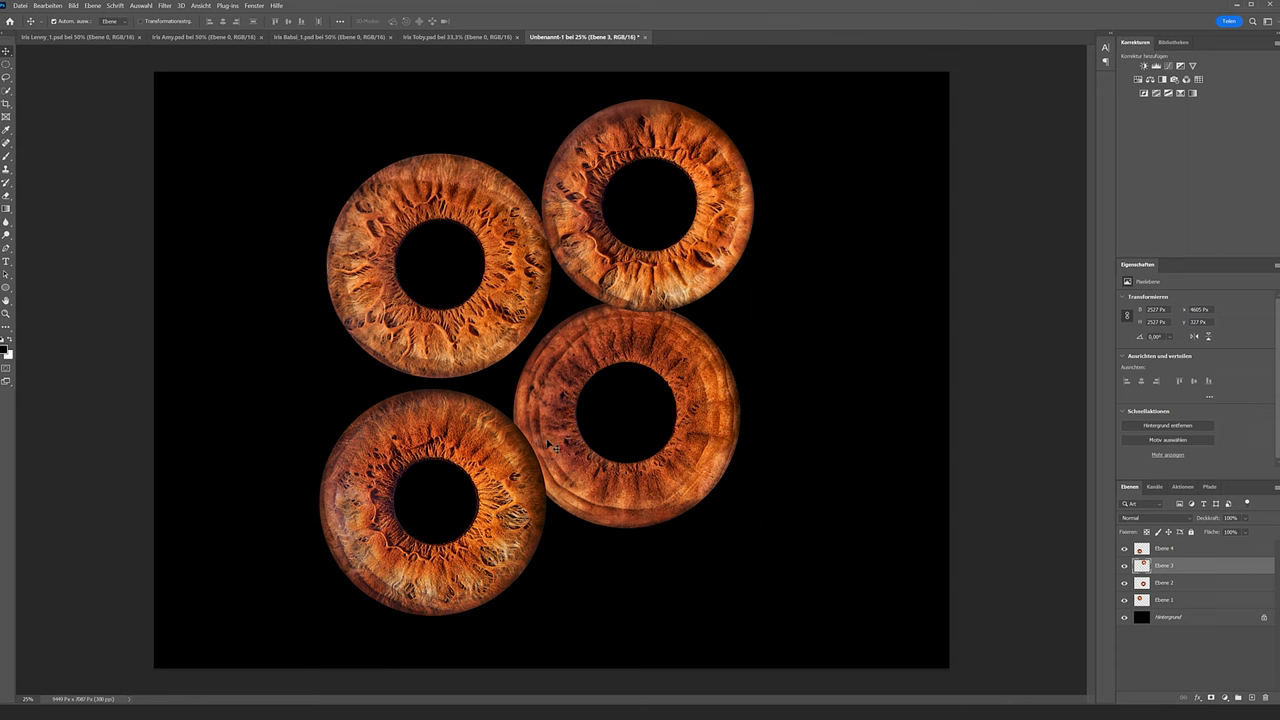
{"action": "left_click_drag", "start_coordinate": [506, 454], "coordinate": [491, 437]}
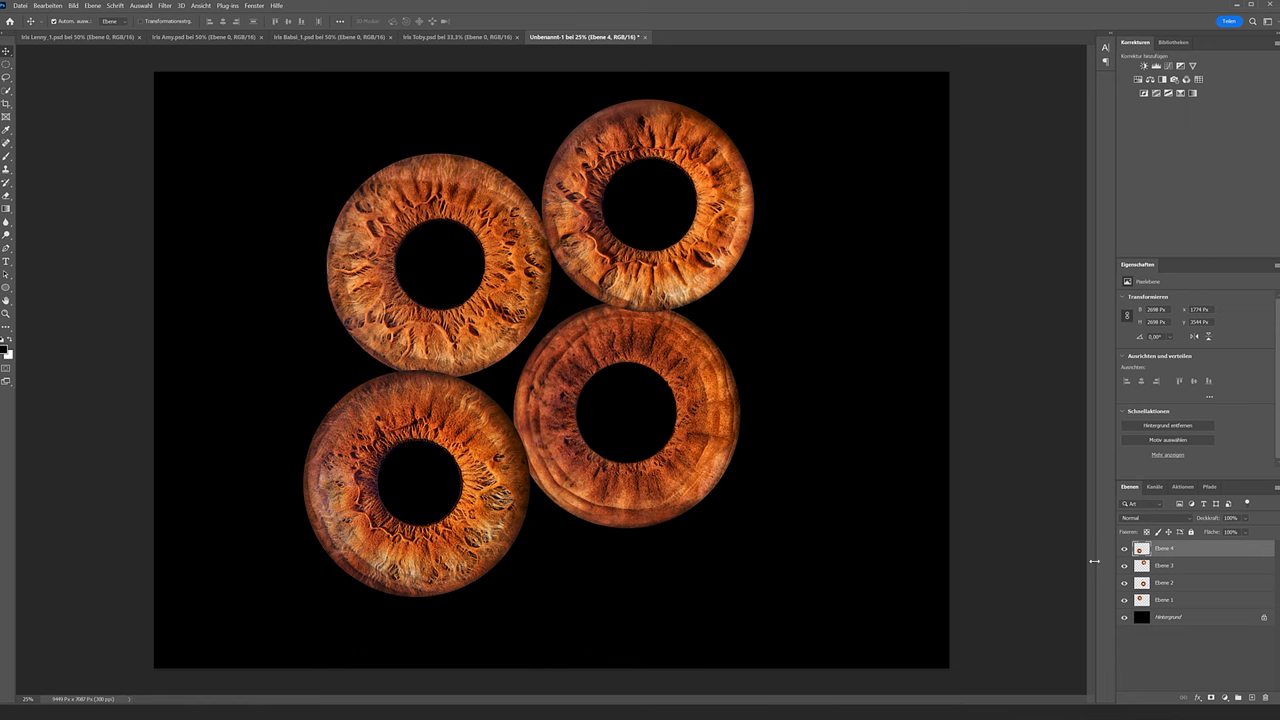
{"action": "left_click", "coordinate": [1168, 600], "text": "shift"}
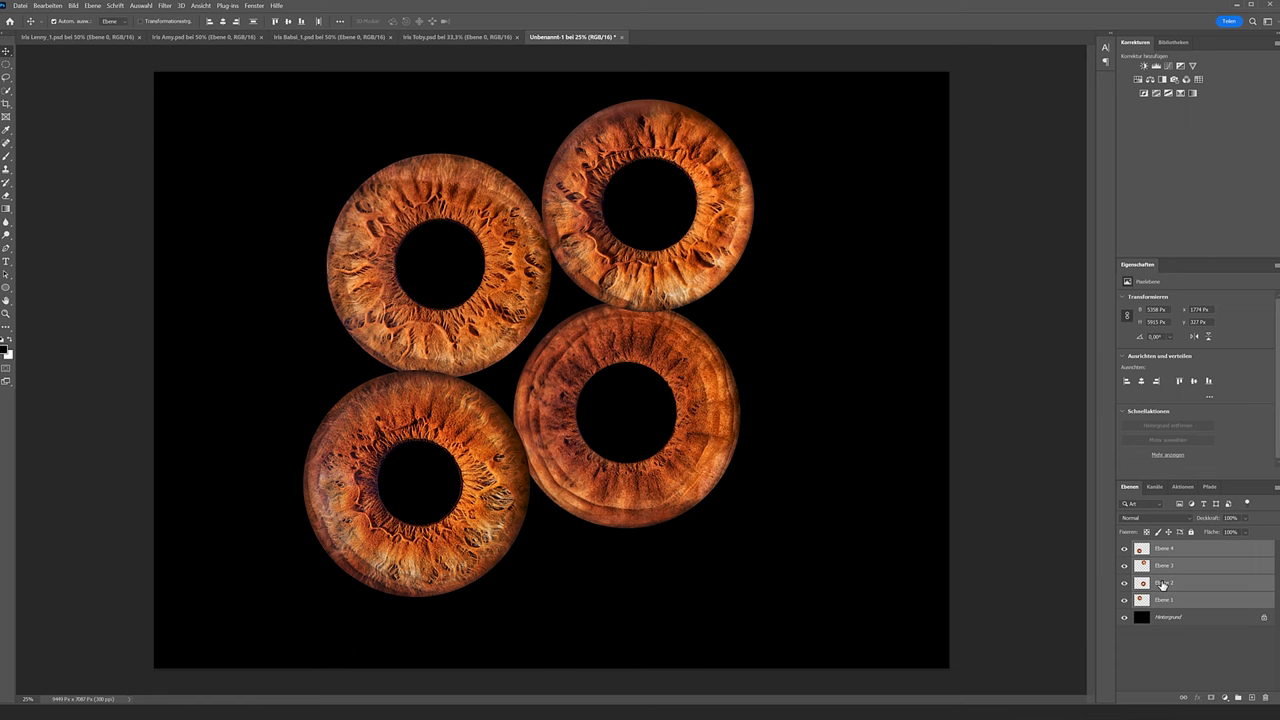
Scale the four-iris cluster down to about 92% and move it right to centre it on the canvas.
{"action": "key", "text": "ctrl+t"}
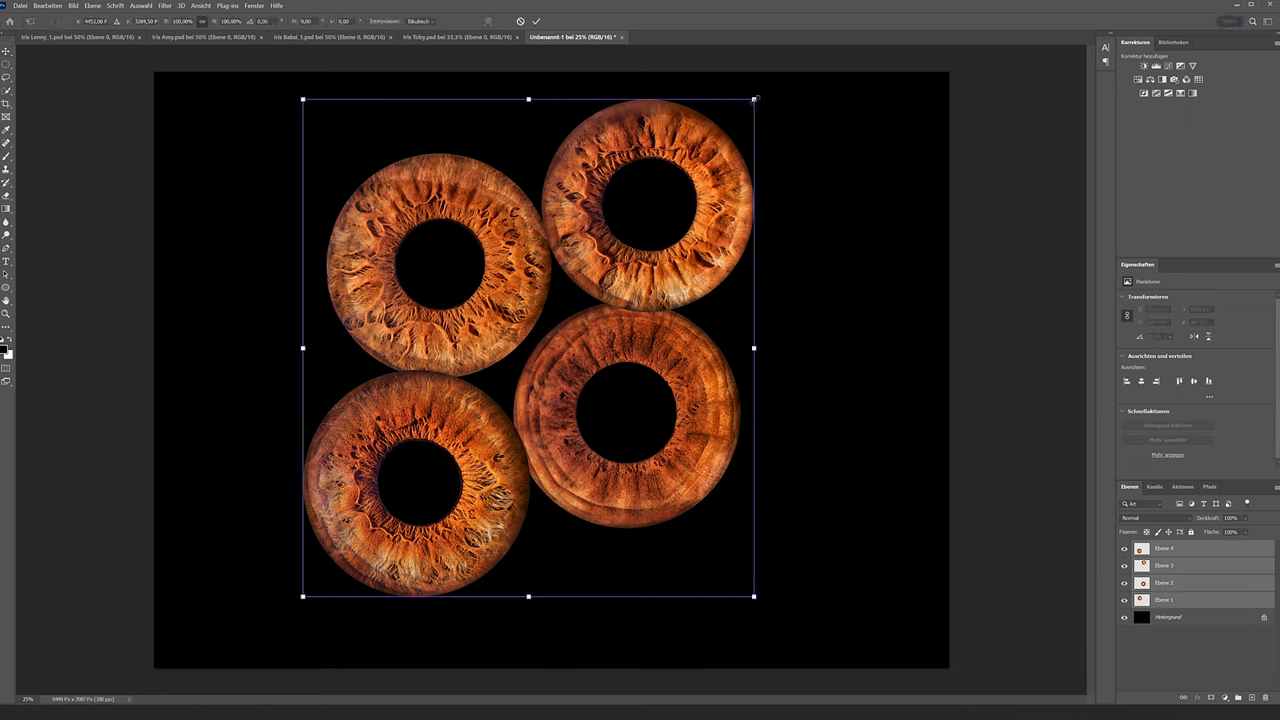
{"action": "left_click_drag", "start_coordinate": [754, 99], "coordinate": [719, 136]}
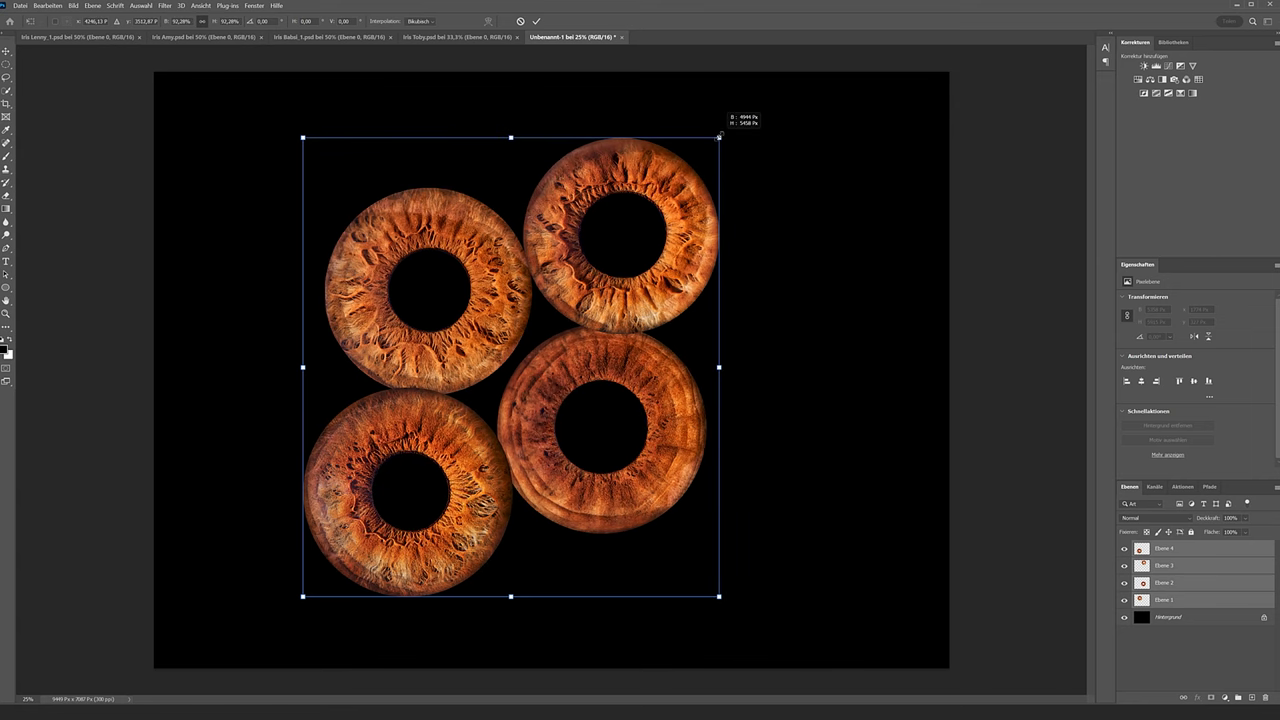
{"action": "left_click_drag", "start_coordinate": [672, 232], "coordinate": [704, 235]}
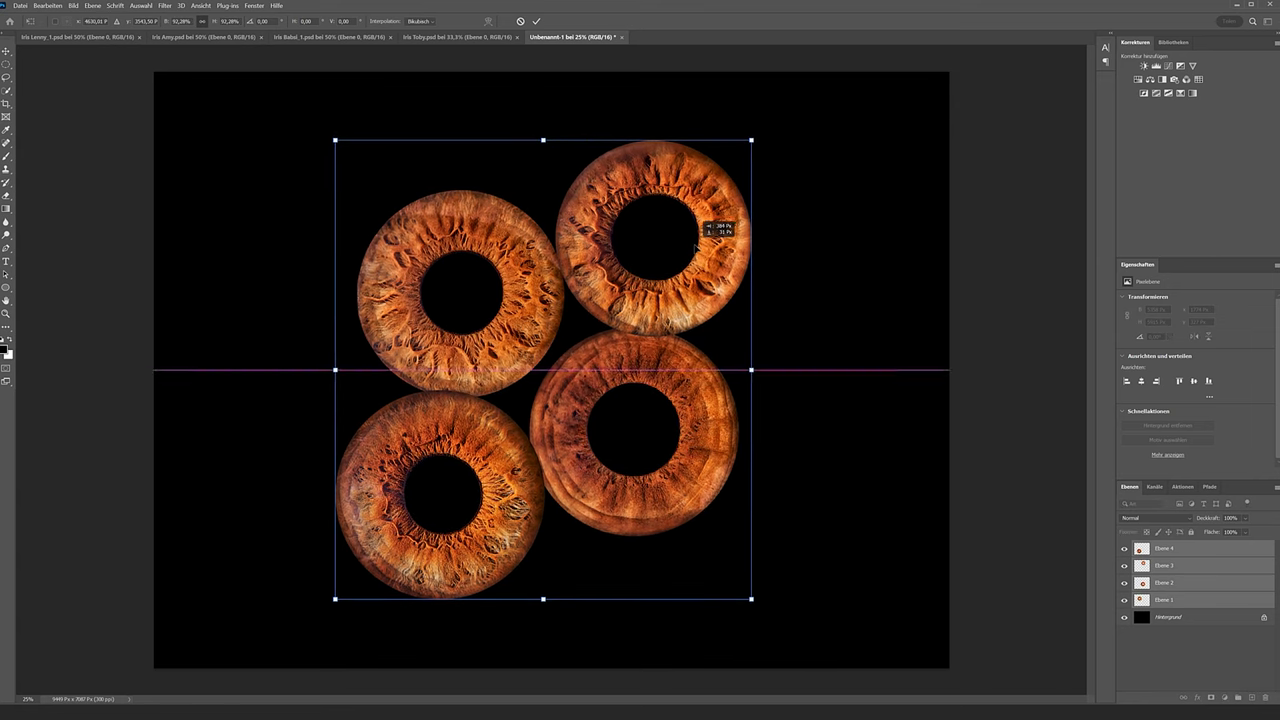
{"action": "left_click_drag", "start_coordinate": [650, 367], "coordinate": [658, 367]}
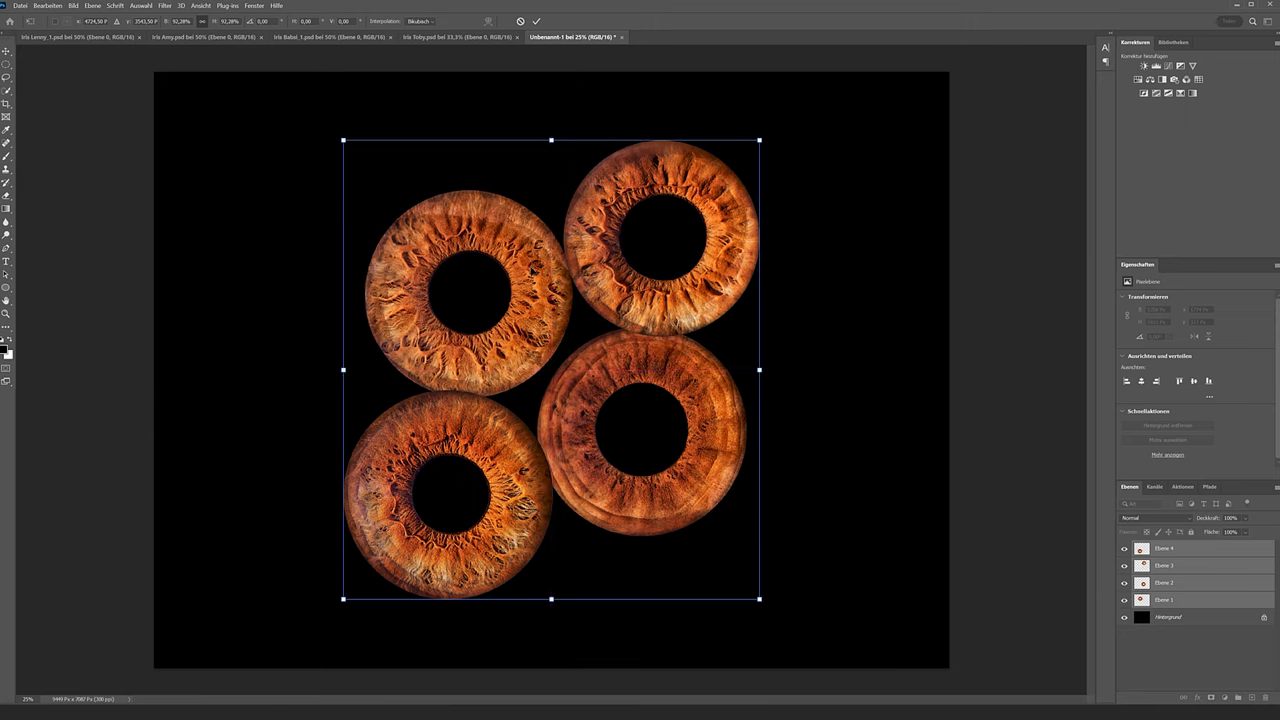
{"action": "left_click", "coordinate": [537, 22]}
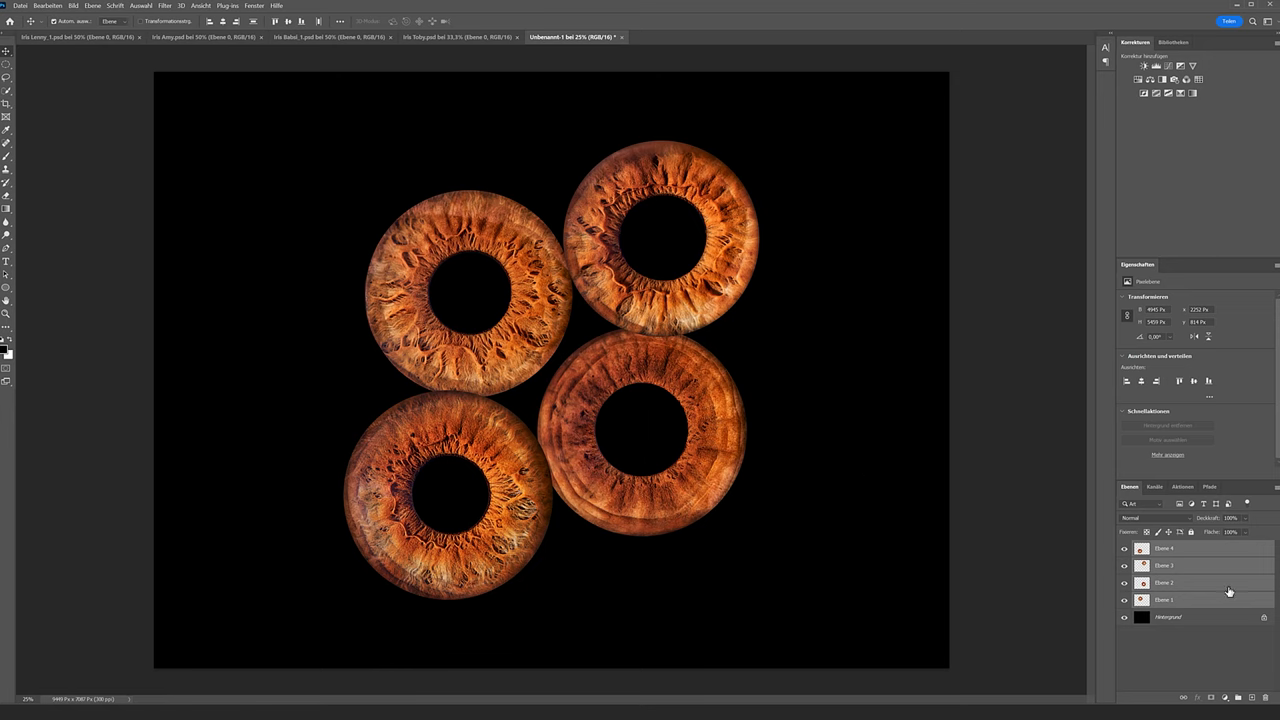
{"action": "left_click", "coordinate": [1203, 567]}
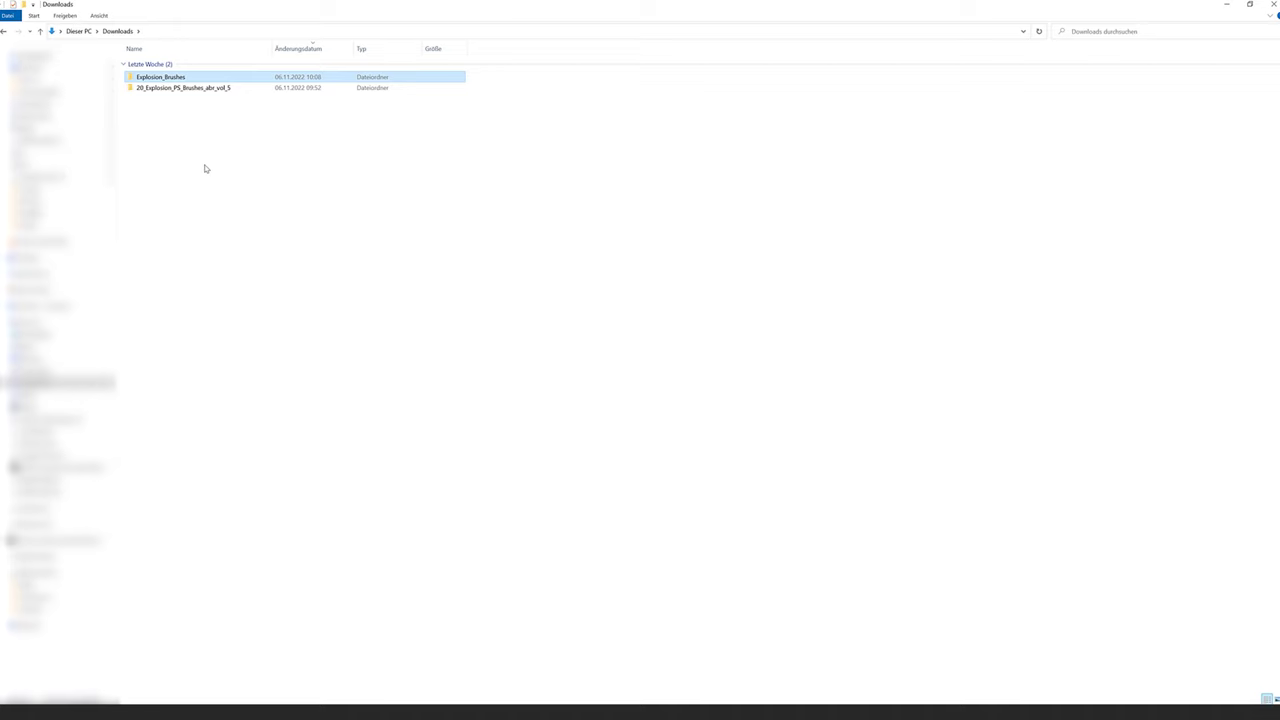
Open the Explosion_Brushes folder in Downloads and load its ABR brush file into Photoshop.
{"action": "left_click", "coordinate": [205, 168]}
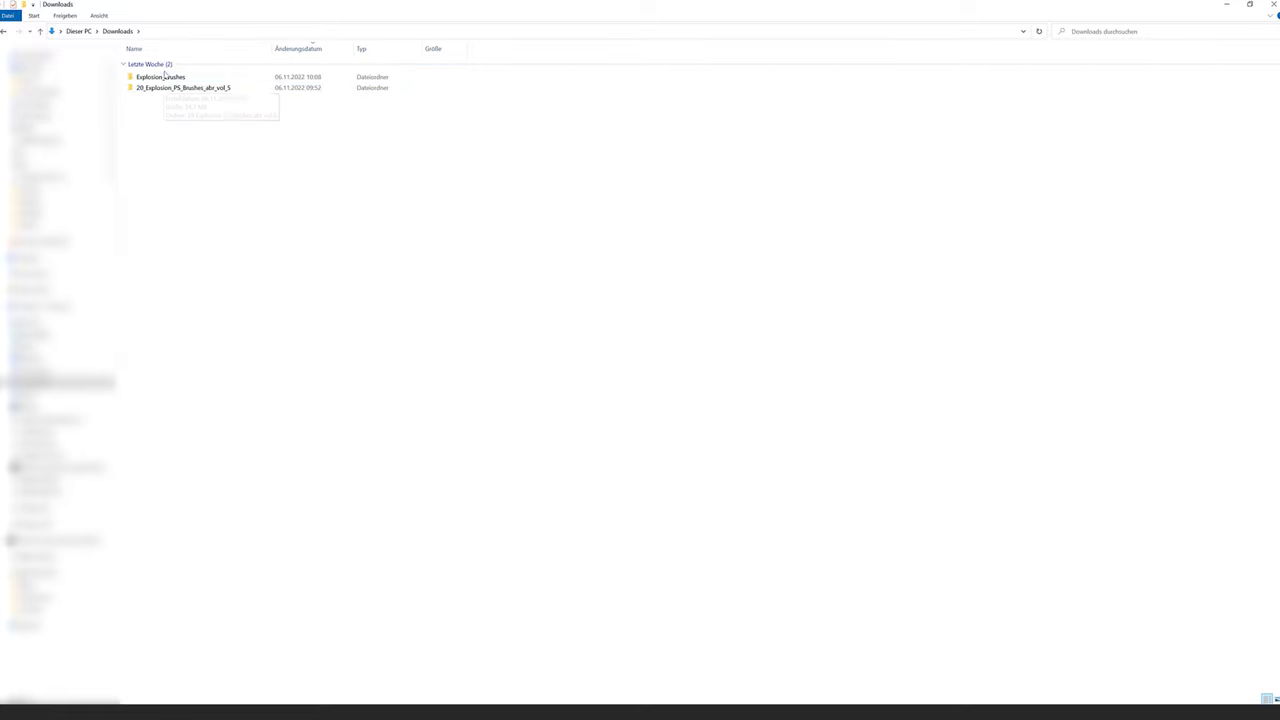
{"action": "double_click", "coordinate": [160, 77]}
{"action": "double_click", "coordinate": [155, 66]}
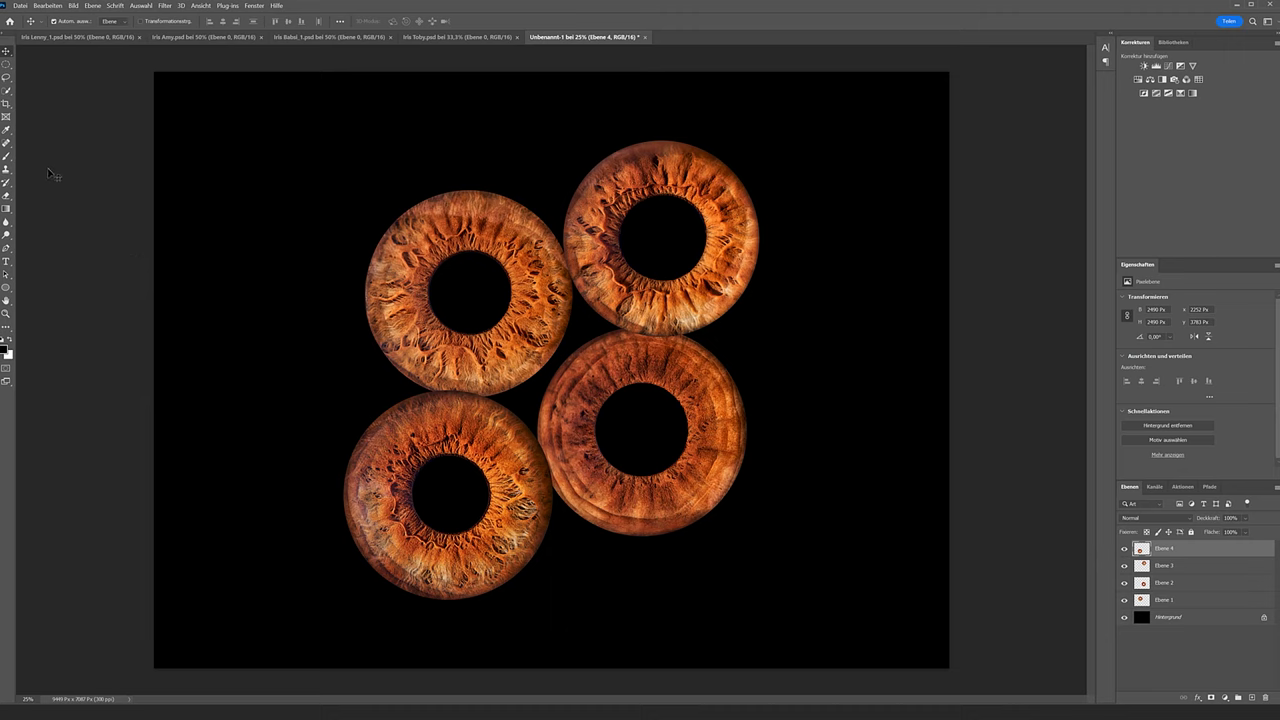
Pick the 004_Explosion brush, enlarge it to 2565 px and rotate its tip angle.
{"action": "left_click", "coordinate": [7, 160]}
{"action": "right_click", "coordinate": [367, 213]}
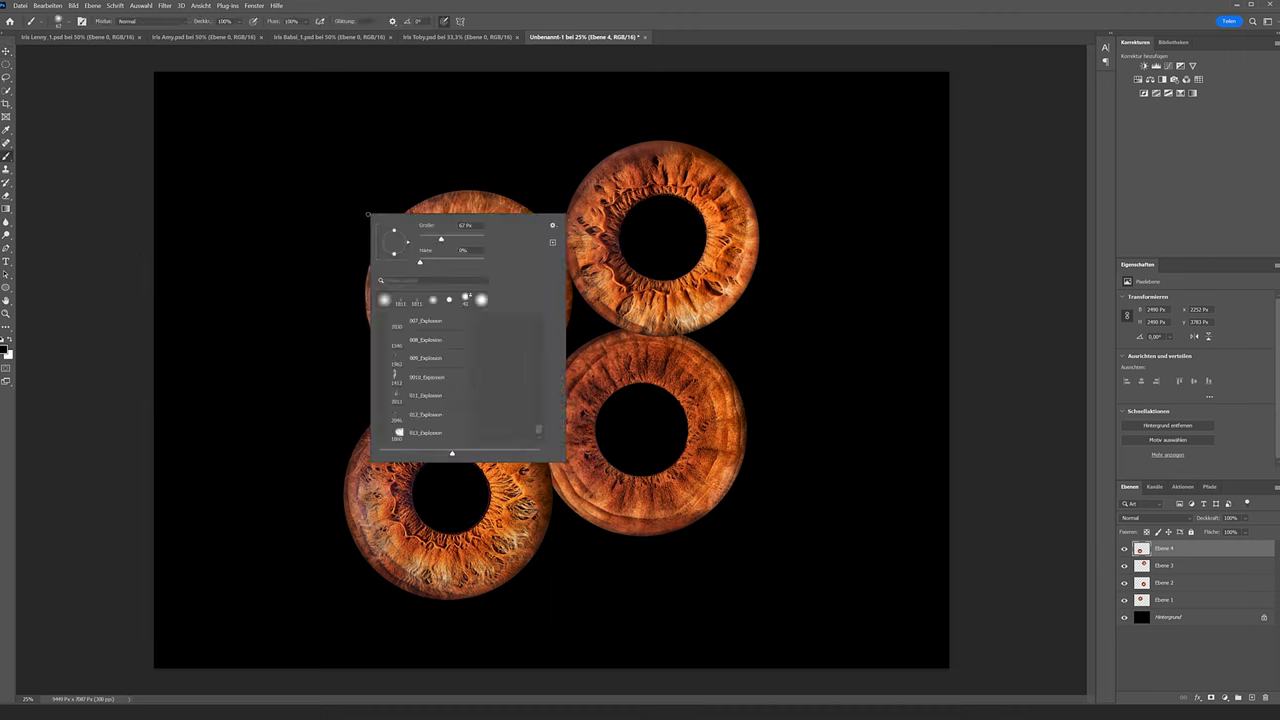
{"action": "scroll", "coordinate": [460, 380], "scroll_direction": "up", "scroll_amount": 3}
{"action": "scroll", "coordinate": [430, 370], "scroll_direction": "up", "scroll_amount": 3}
{"action": "scroll", "coordinate": [400, 350], "scroll_direction": "up", "scroll_amount": 3}
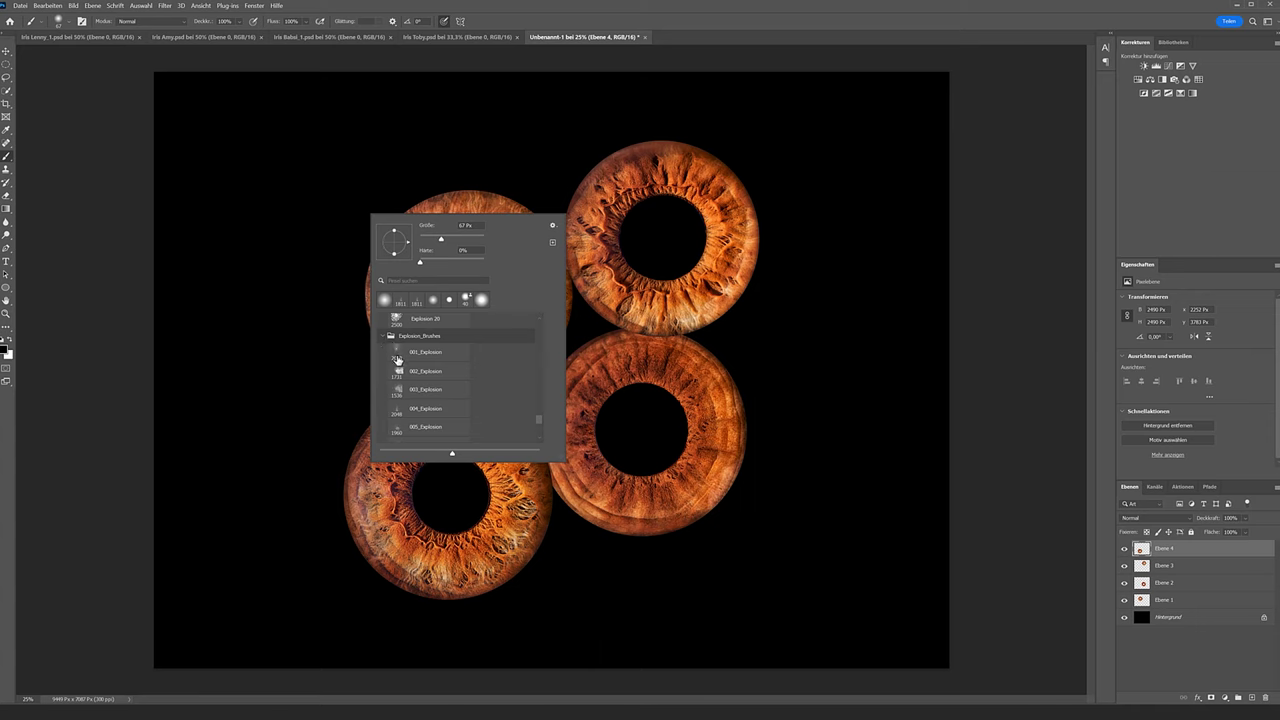
{"action": "left_click", "coordinate": [399, 412]}
{"action": "left_click_drag", "start_coordinate": [474, 242], "coordinate": [485, 236]}
{"action": "left_click", "coordinate": [479, 241]}
{"action": "left_click_drag", "start_coordinate": [479, 241], "coordinate": [520, 220]}
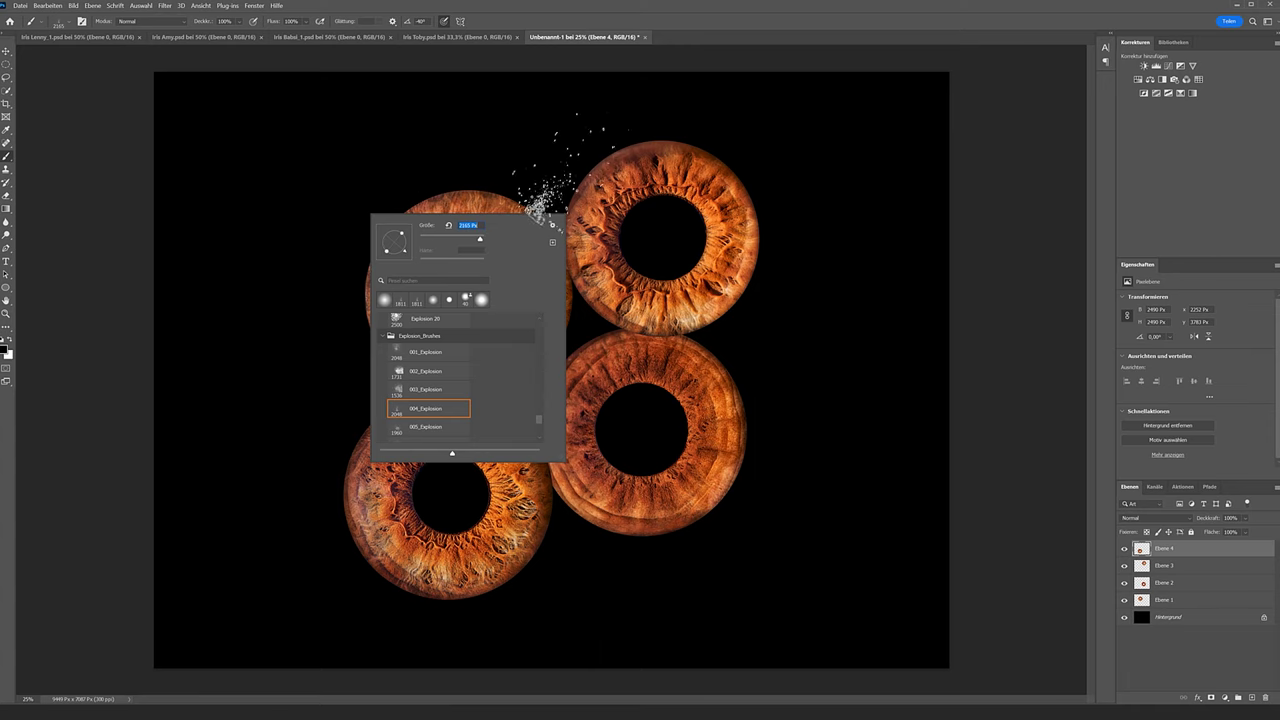
{"action": "left_click_drag", "start_coordinate": [403, 254], "coordinate": [439, 250]}
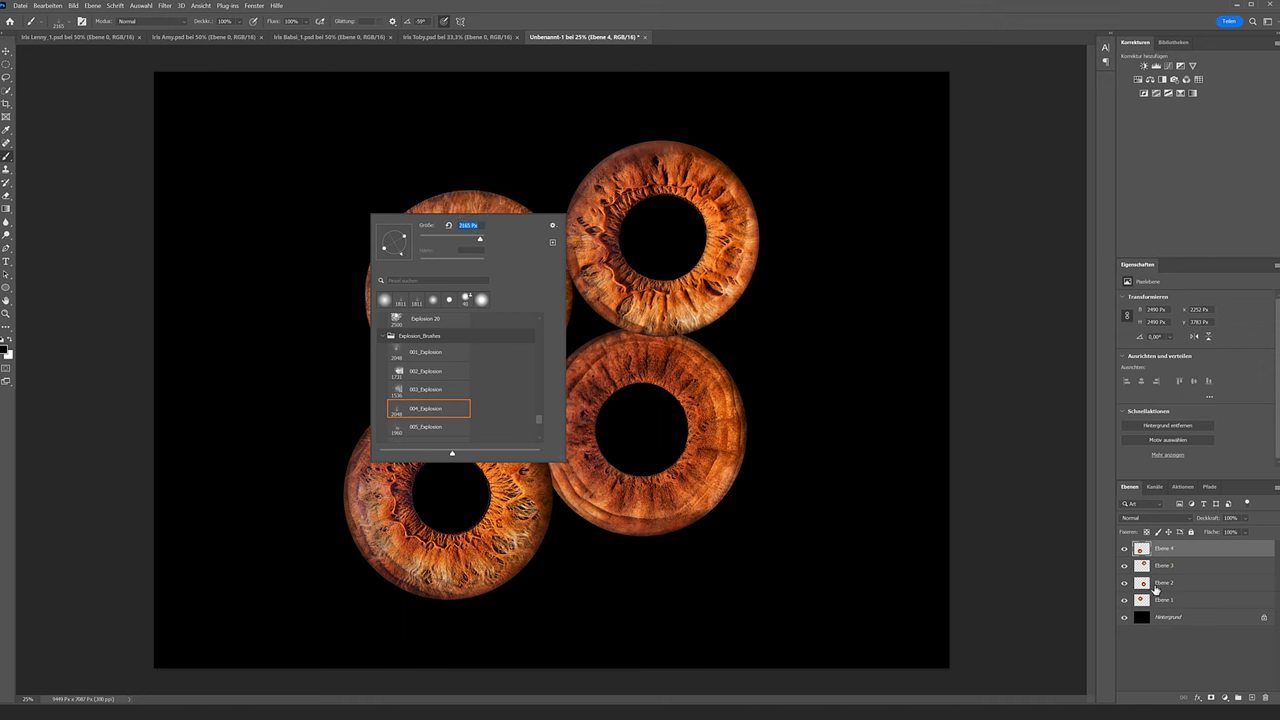
{"action": "left_click", "coordinate": [1186, 573]}
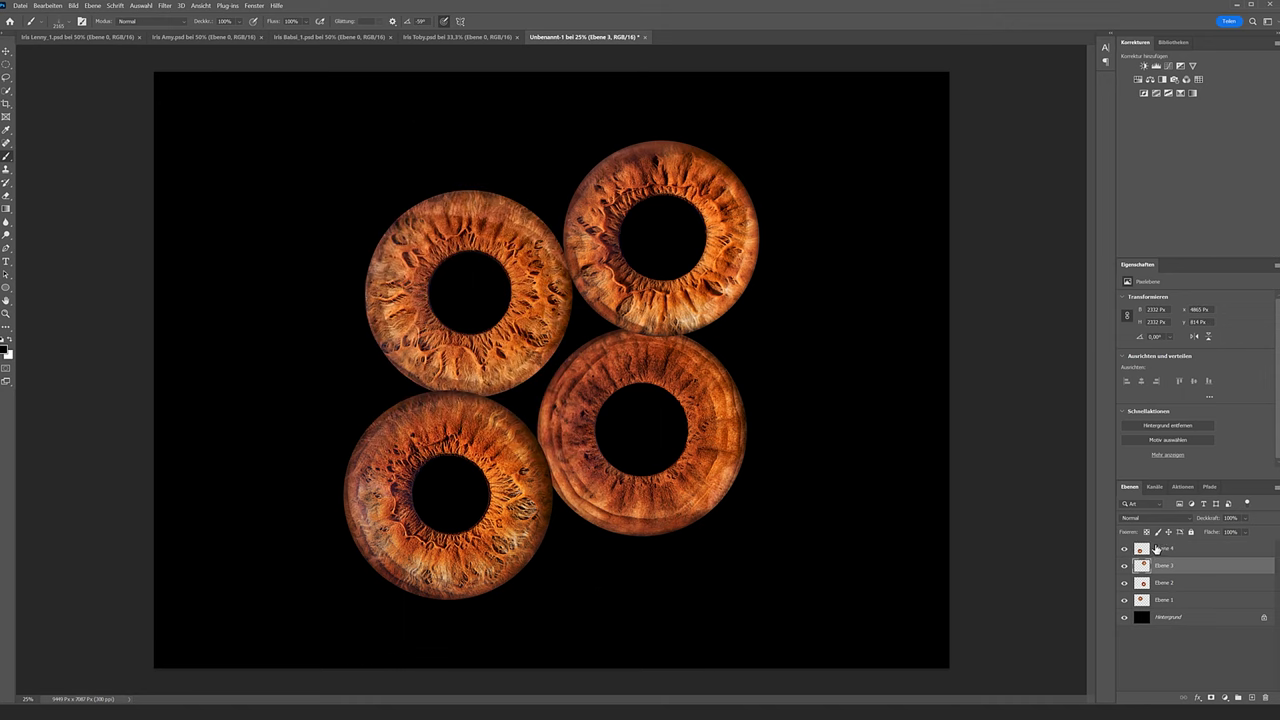
Add layer Ebene 5 with explosion specks, place it above Ebene 1 and clip it to that iris.
{"action": "left_click", "coordinate": [1252, 698]}
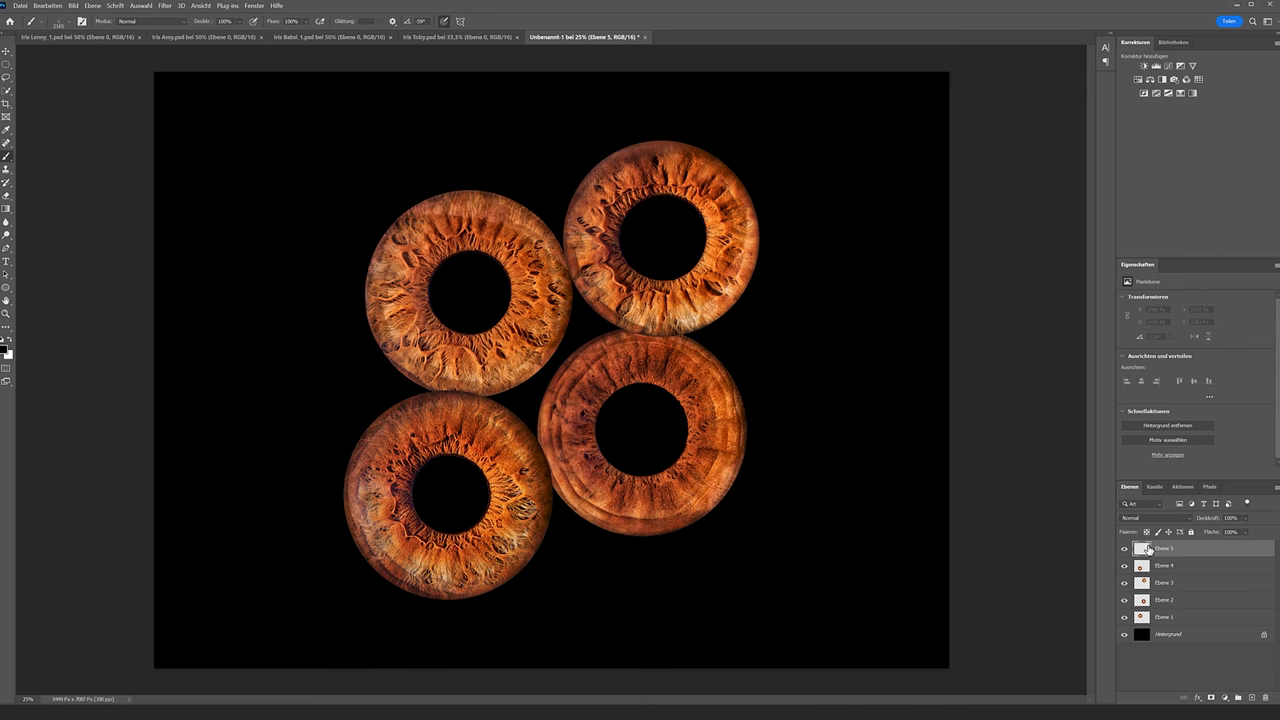
{"action": "left_click_drag", "start_coordinate": [560, 228], "coordinate": [592, 232]}
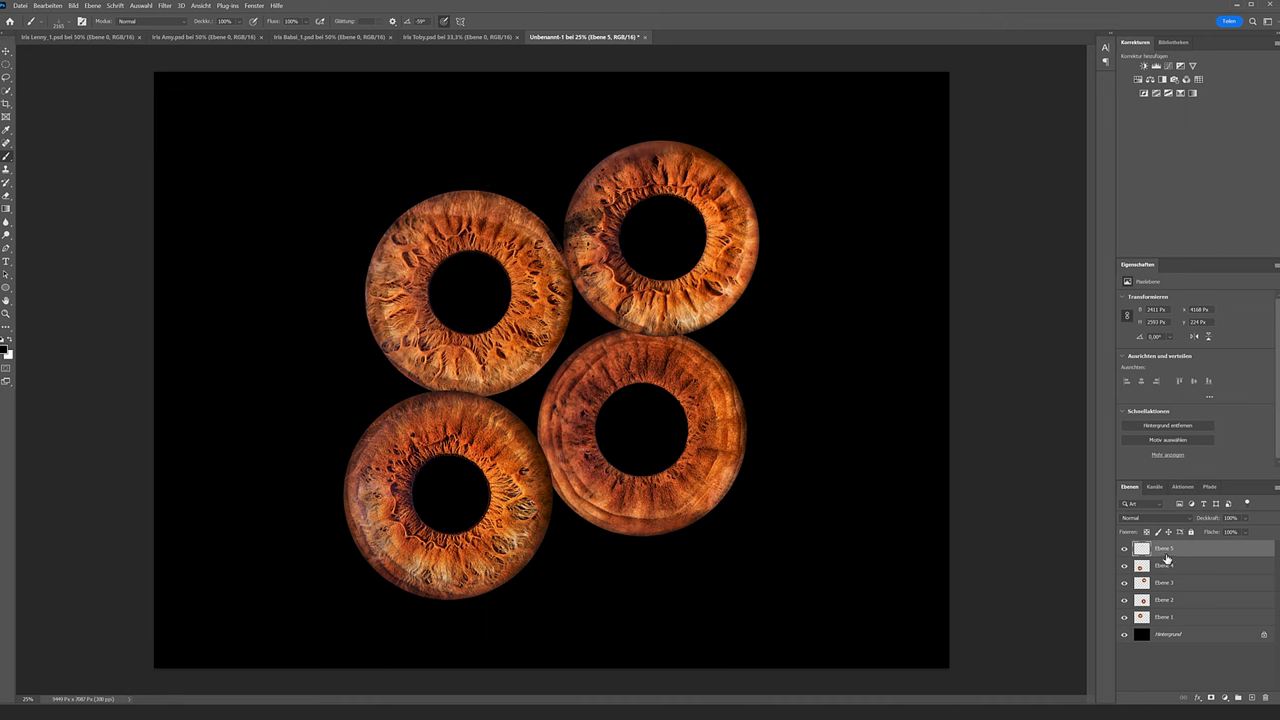
{"action": "left_click_drag", "start_coordinate": [1165, 553], "coordinate": [1168, 608]}
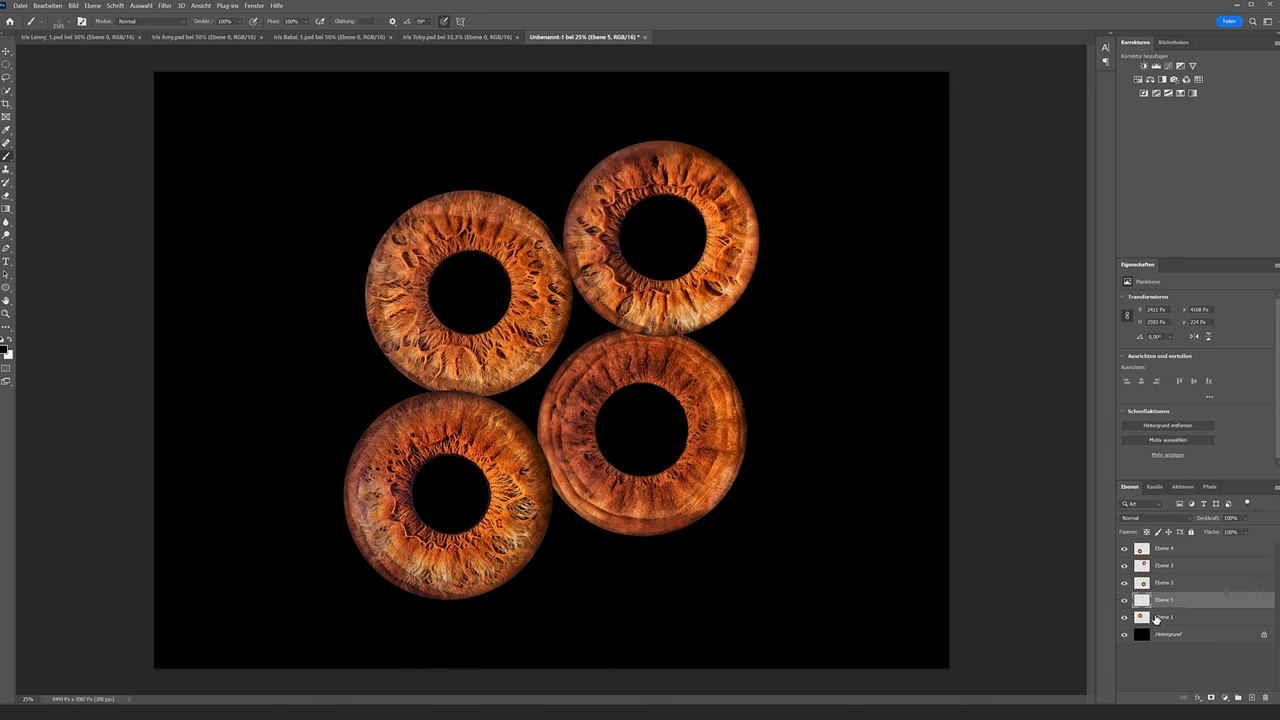
{"action": "left_click_drag", "start_coordinate": [1148, 620], "coordinate": [1146, 604]}
{"action": "left_click", "coordinate": [1148, 607], "text": "alt"}
Paint explosion particle specks between and above the two upper irises, switching to 005_Explosion.
{"action": "left_click_drag", "start_coordinate": [545, 180], "coordinate": [560, 228]}
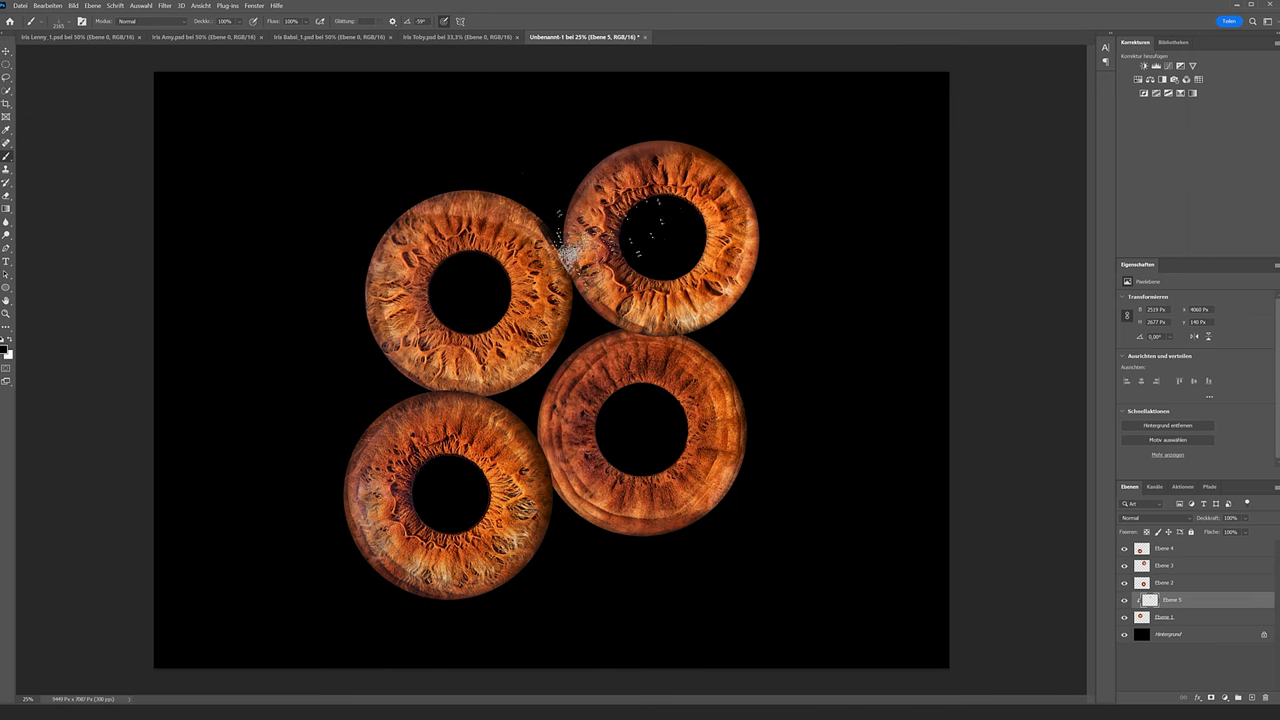
{"action": "left_click_drag", "start_coordinate": [560, 230], "coordinate": [585, 180]}
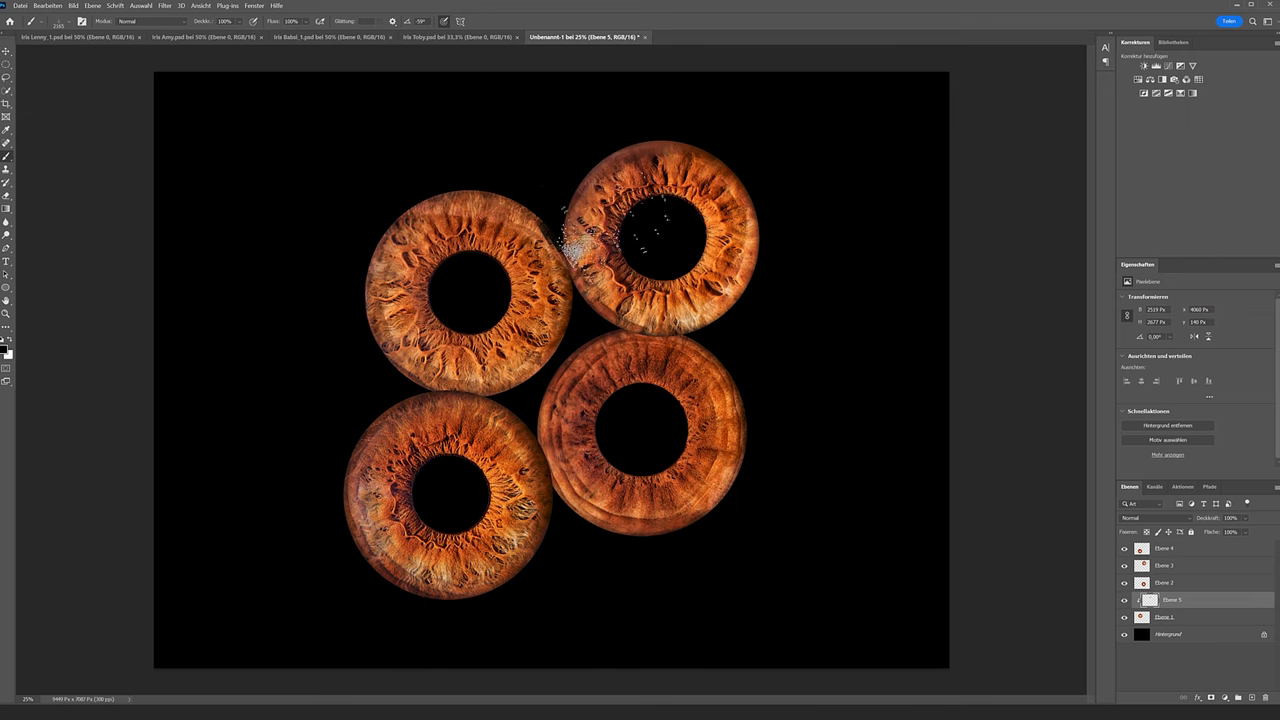
{"action": "right_click", "coordinate": [590, 268]}
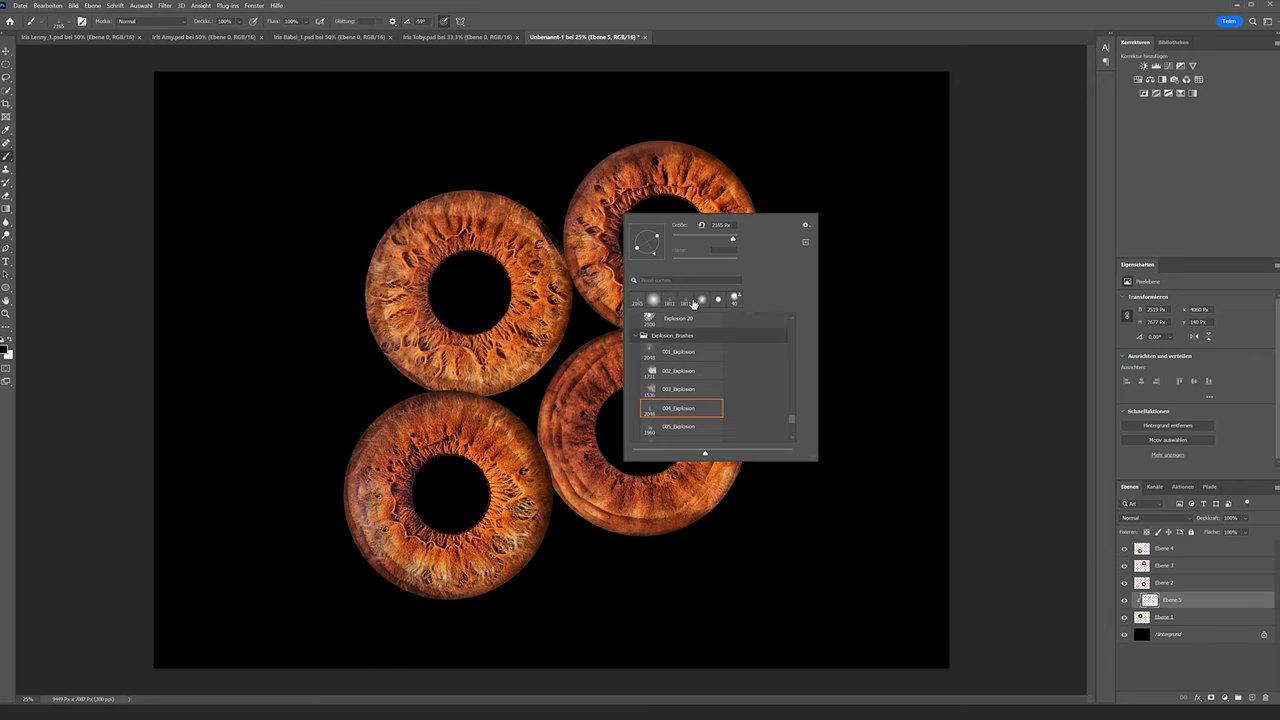
{"action": "left_click", "coordinate": [666, 427]}
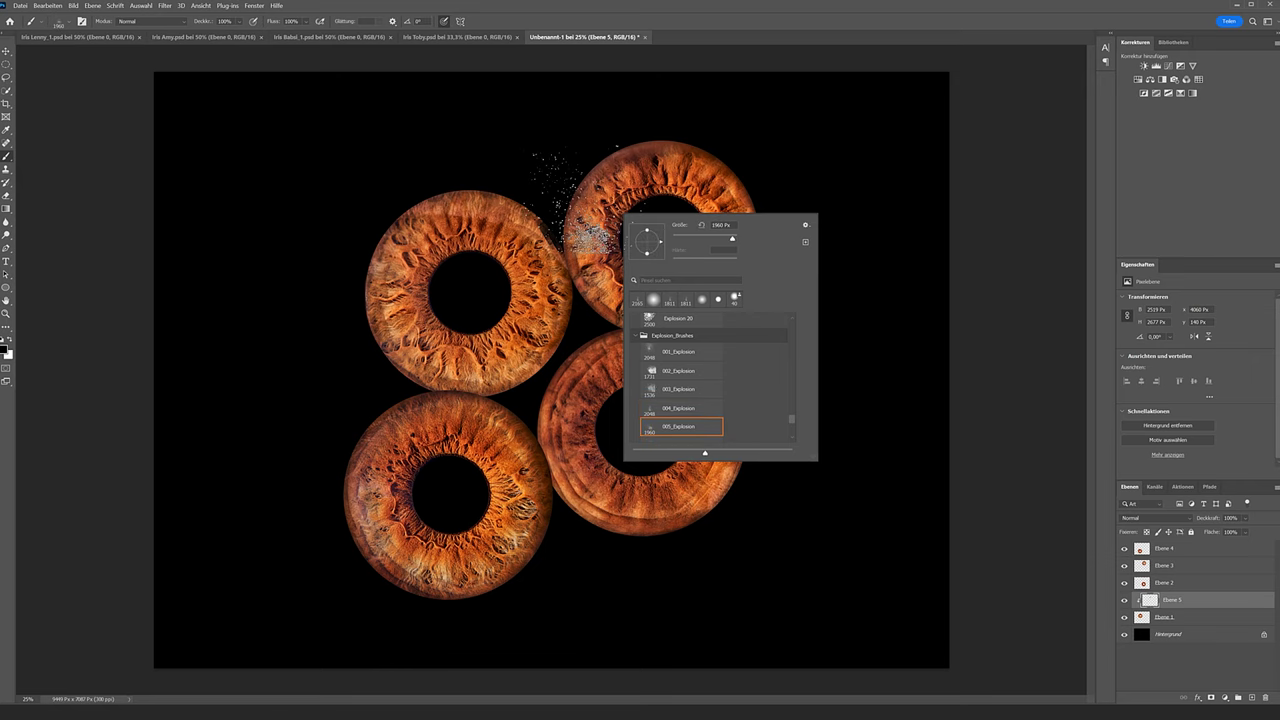
{"action": "left_click", "coordinate": [600, 240]}
Set the explosion brush tip to a 90° angle and 480 px size.
{"action": "right_click", "coordinate": [722, 326]}
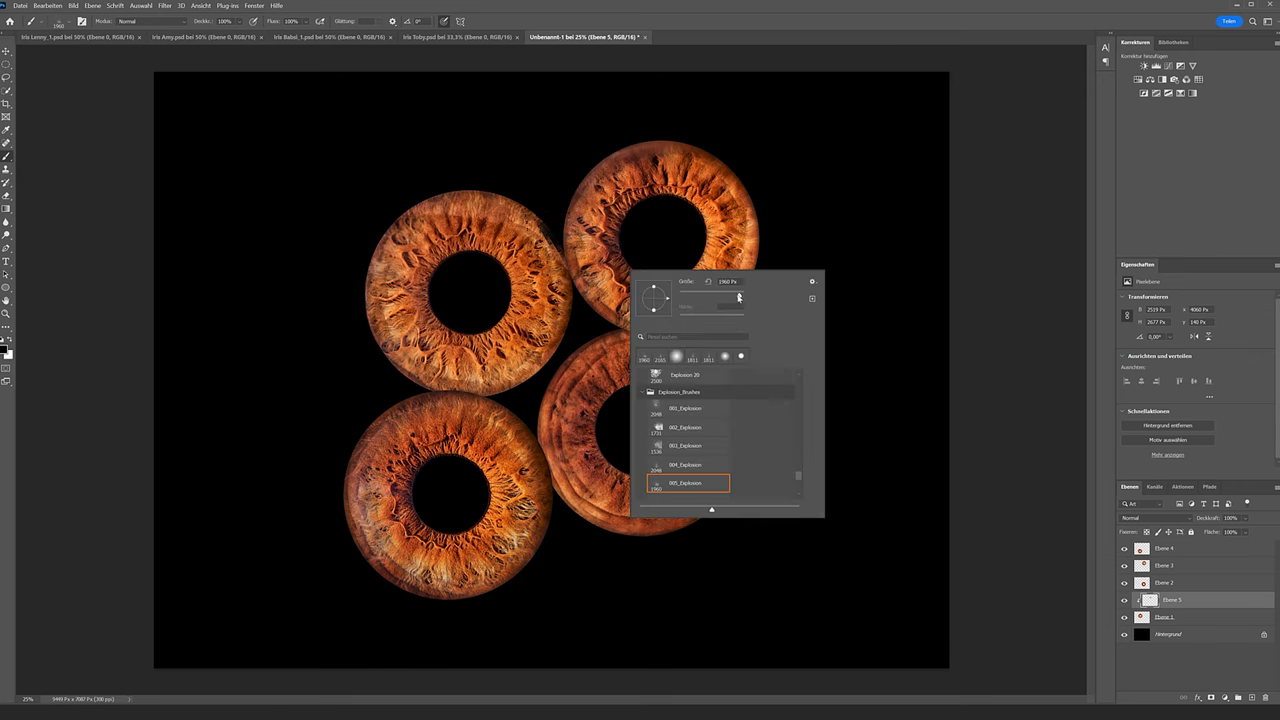
{"action": "left_click_drag", "start_coordinate": [660, 290], "coordinate": [653, 285]}
{"action": "left_click_drag", "start_coordinate": [727, 293], "coordinate": [737, 295]}
{"action": "key", "text": "Return"}
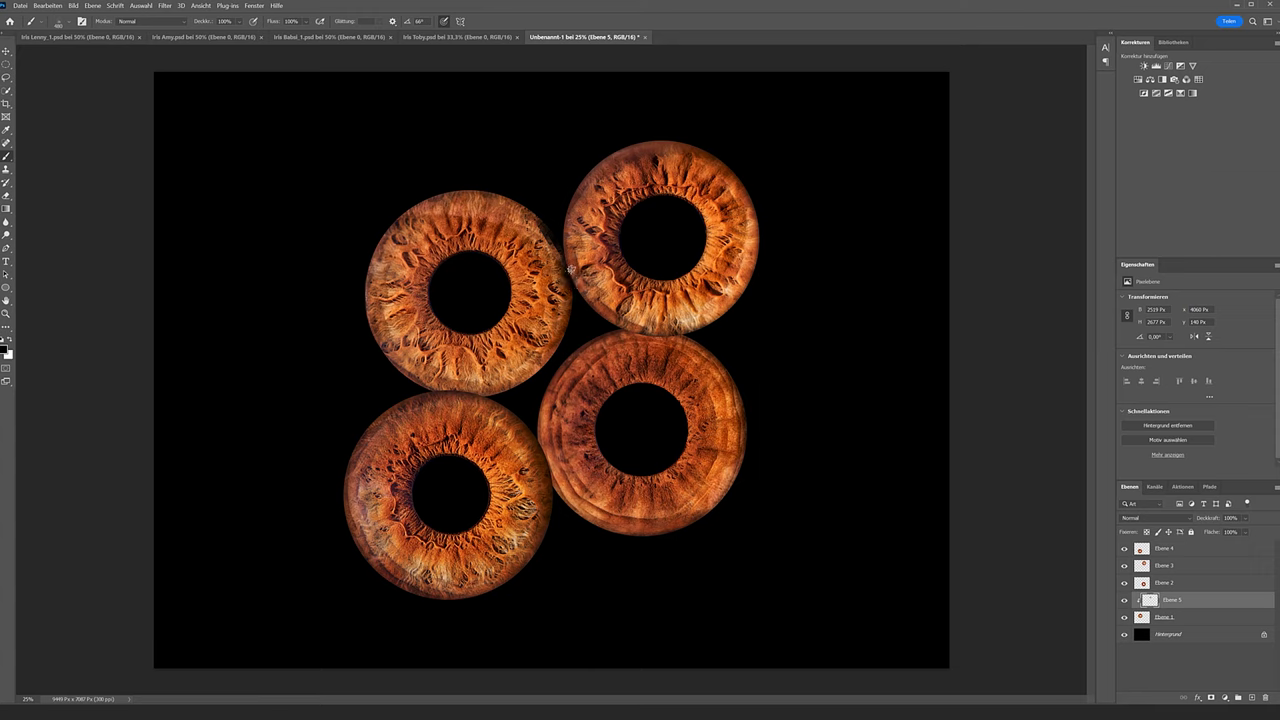
Try a 003_Explosion burst, undo it, and stamp 005_Explosion particles between the upper irises.
{"action": "right_click", "coordinate": [580, 301]}
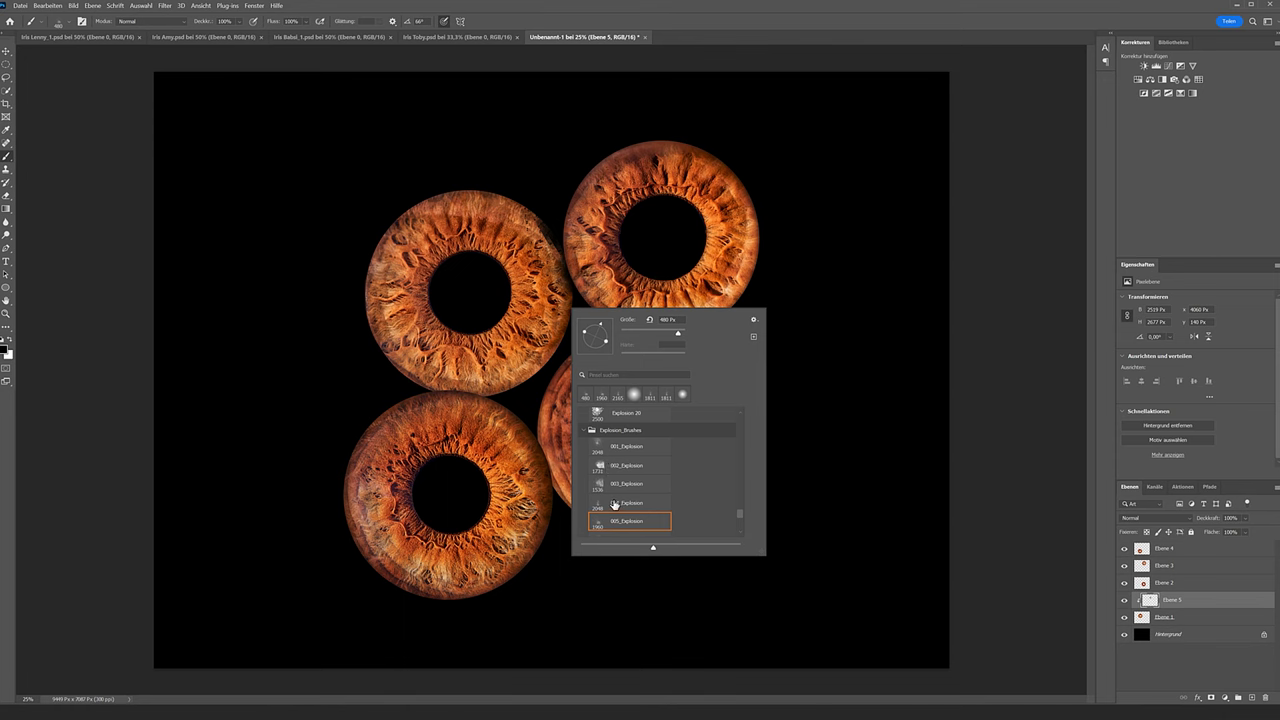
{"action": "left_click", "coordinate": [622, 490]}
{"action": "left_click", "coordinate": [604, 268]}
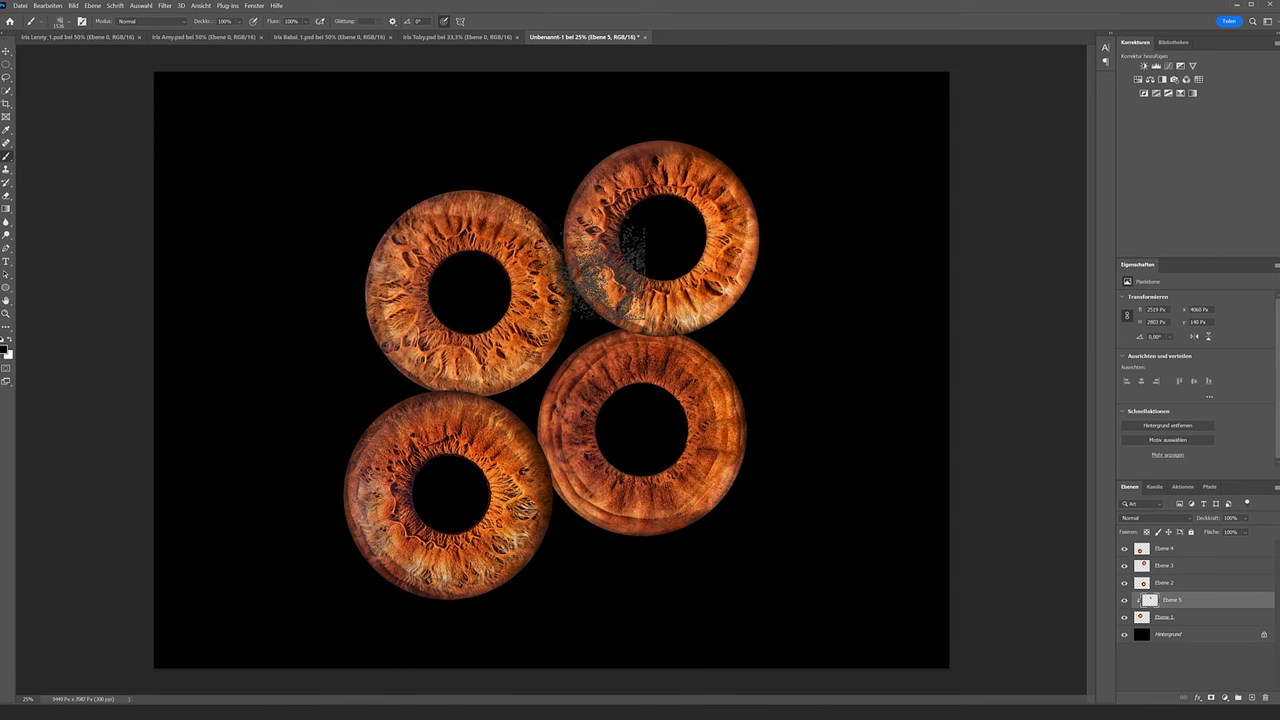
{"action": "left_click", "coordinate": [600, 235]}
{"action": "key", "text": "ctrl+z"}
{"action": "right_click", "coordinate": [643, 329]}
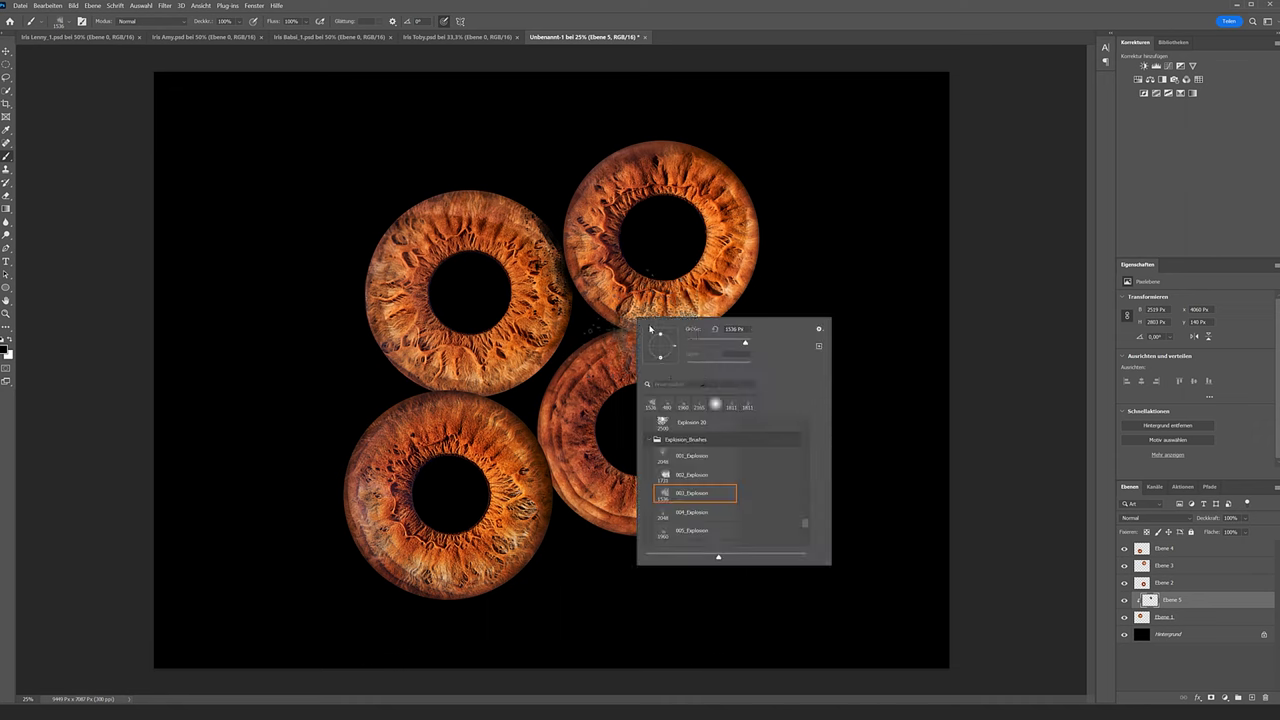
{"action": "left_click", "coordinate": [696, 522]}
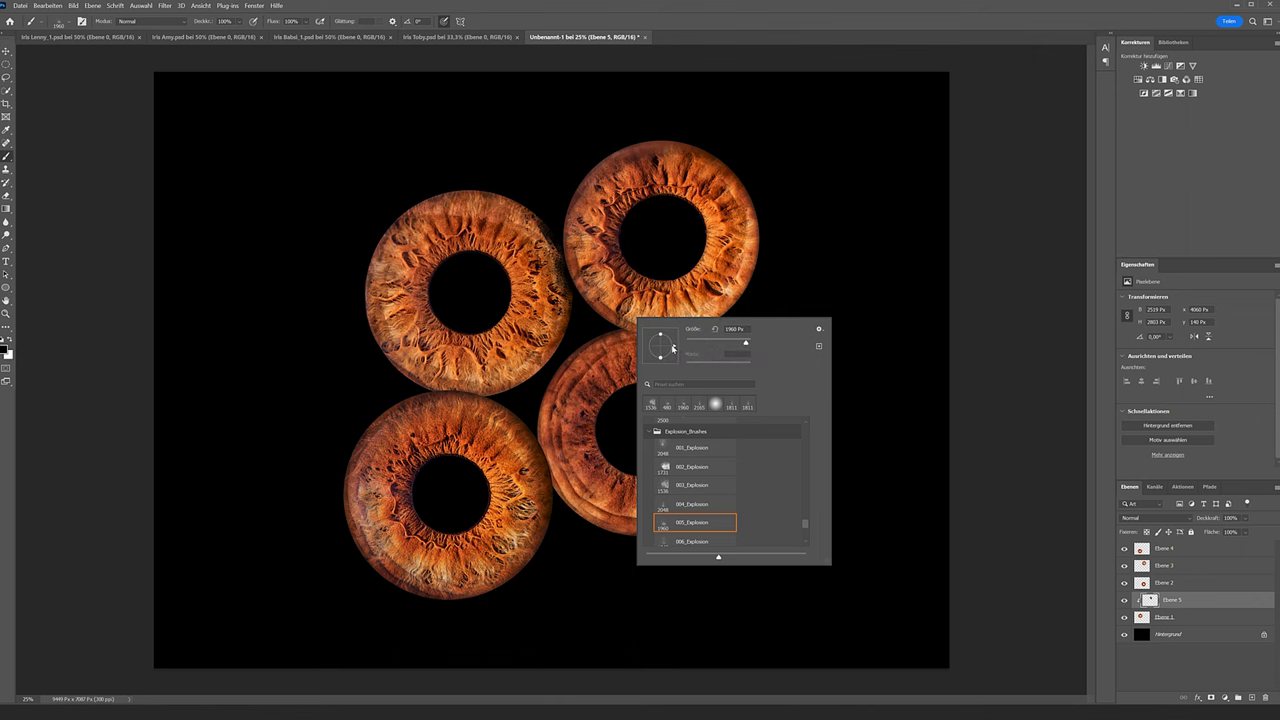
{"action": "left_click", "coordinate": [560, 240]}
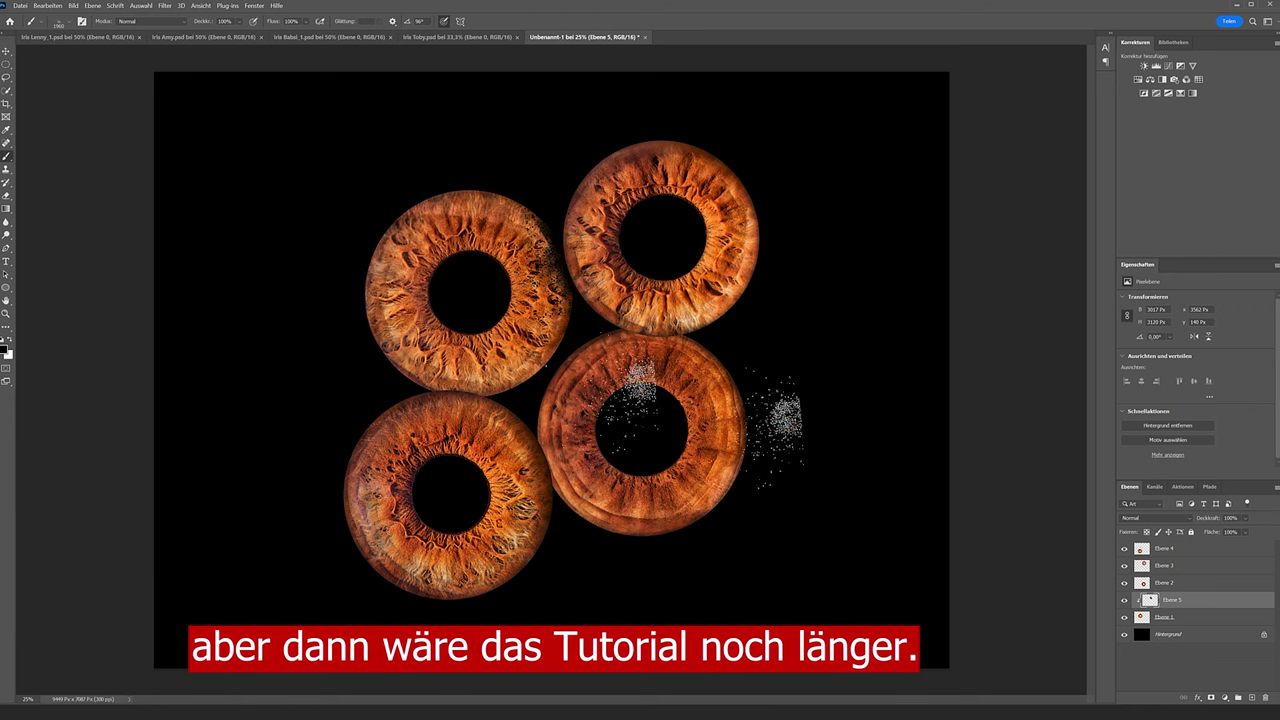
Zoom in and break the upper-left iris's upper-right edge into particles, then pick an eraser tip.
{"action": "key", "text": "ctrl+plus"}
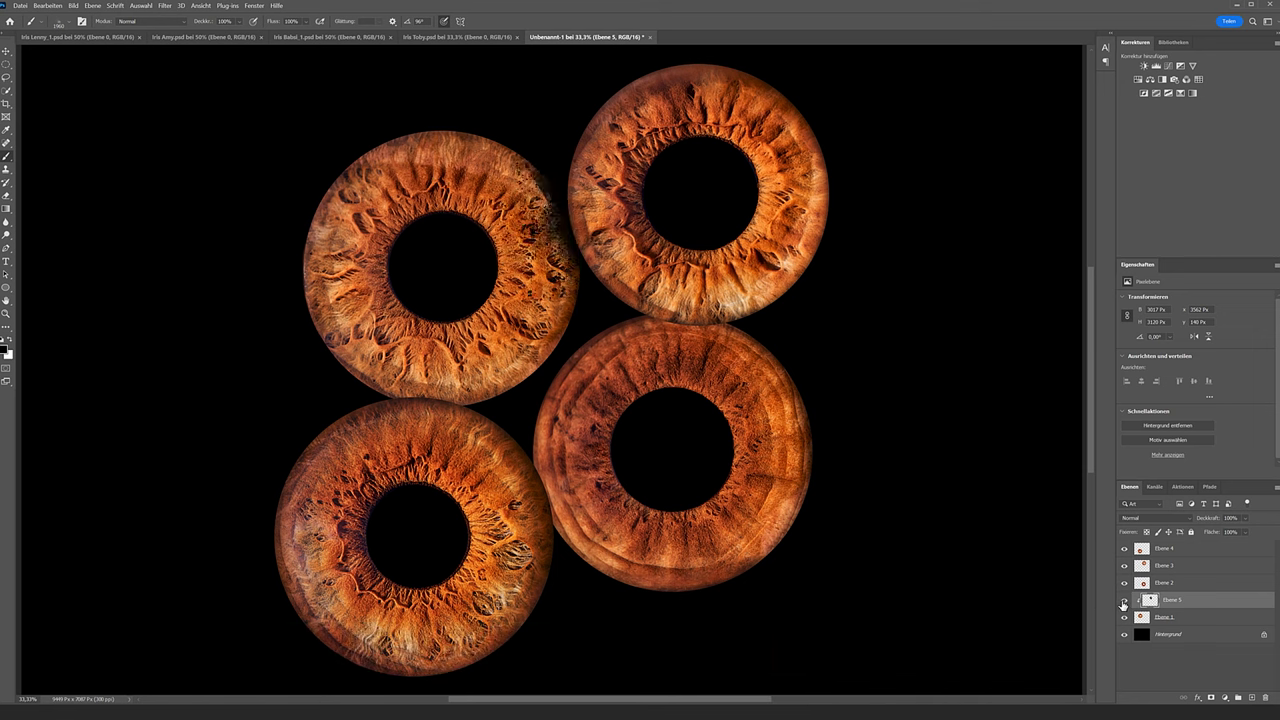
{"action": "left_click_drag", "start_coordinate": [525, 110], "coordinate": [515, 150]}
{"action": "left_click", "coordinate": [6, 196]}
{"action": "right_click", "coordinate": [567, 167]}
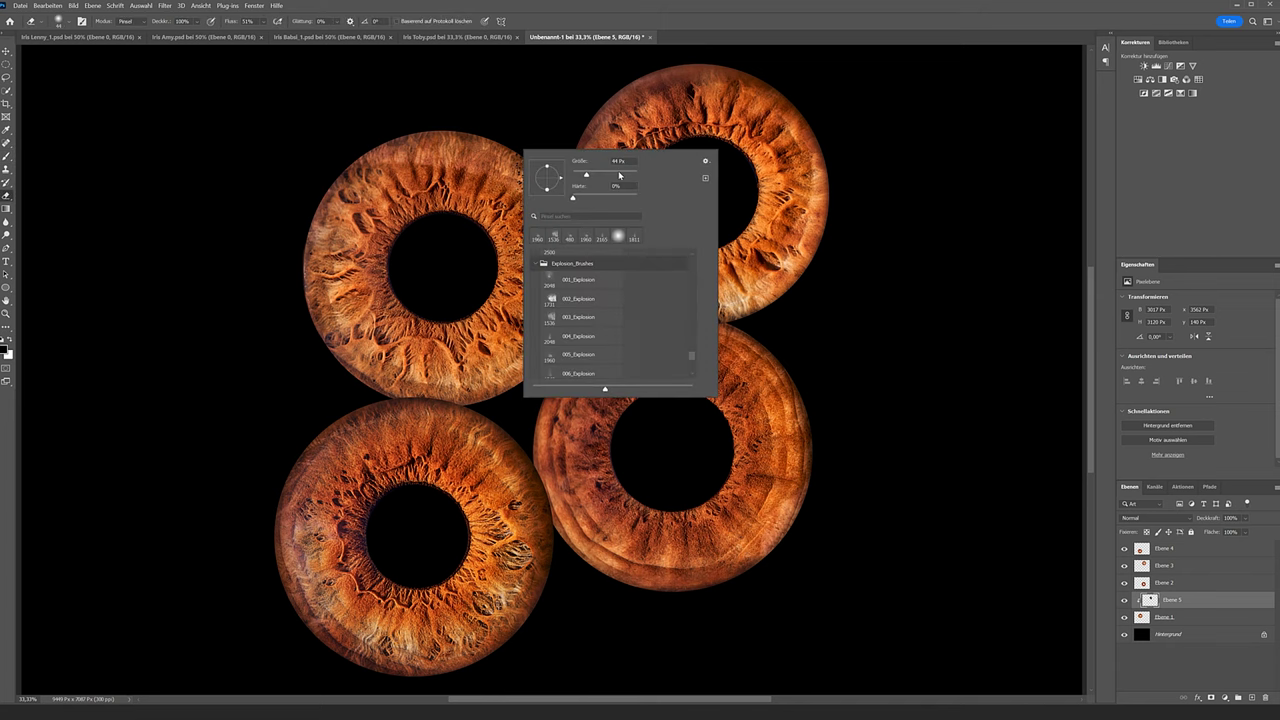
{"action": "left_click", "coordinate": [508, 145]}
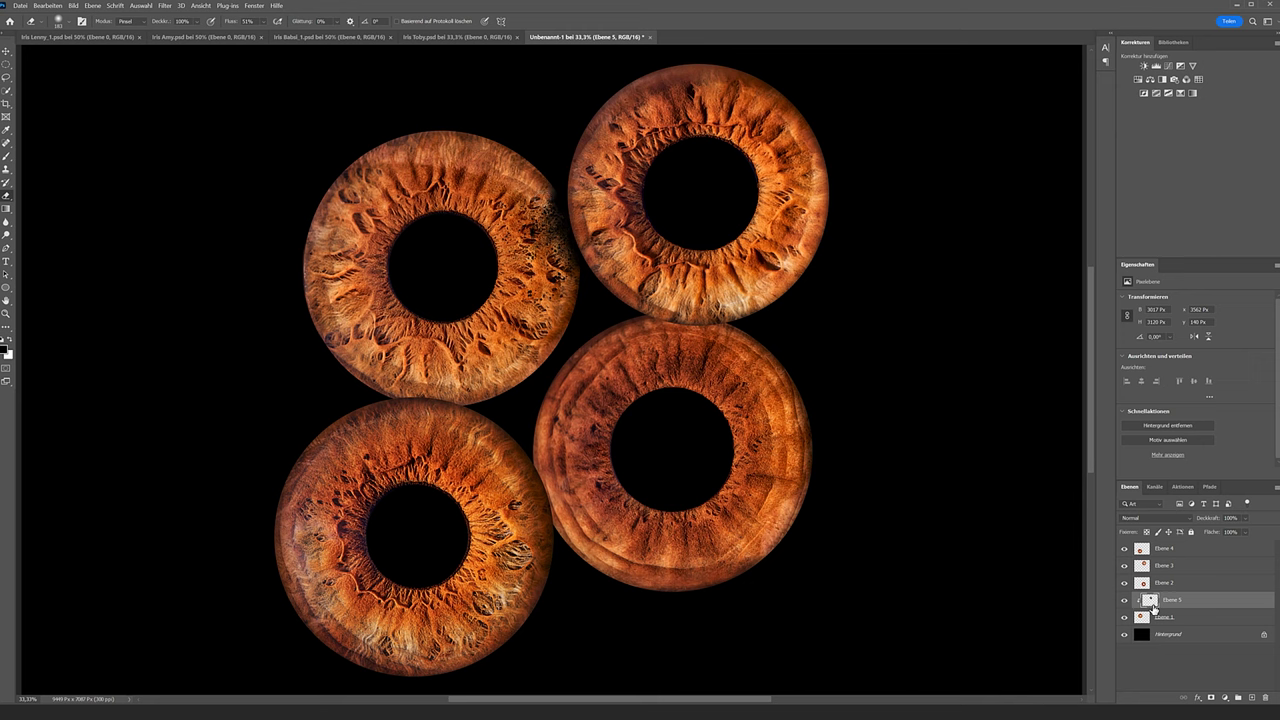
Set the brush to 006_Explosion at a 54° angle and about 2874 px.
{"action": "left_click", "coordinate": [7, 157]}
{"action": "right_click", "coordinate": [550, 270]}
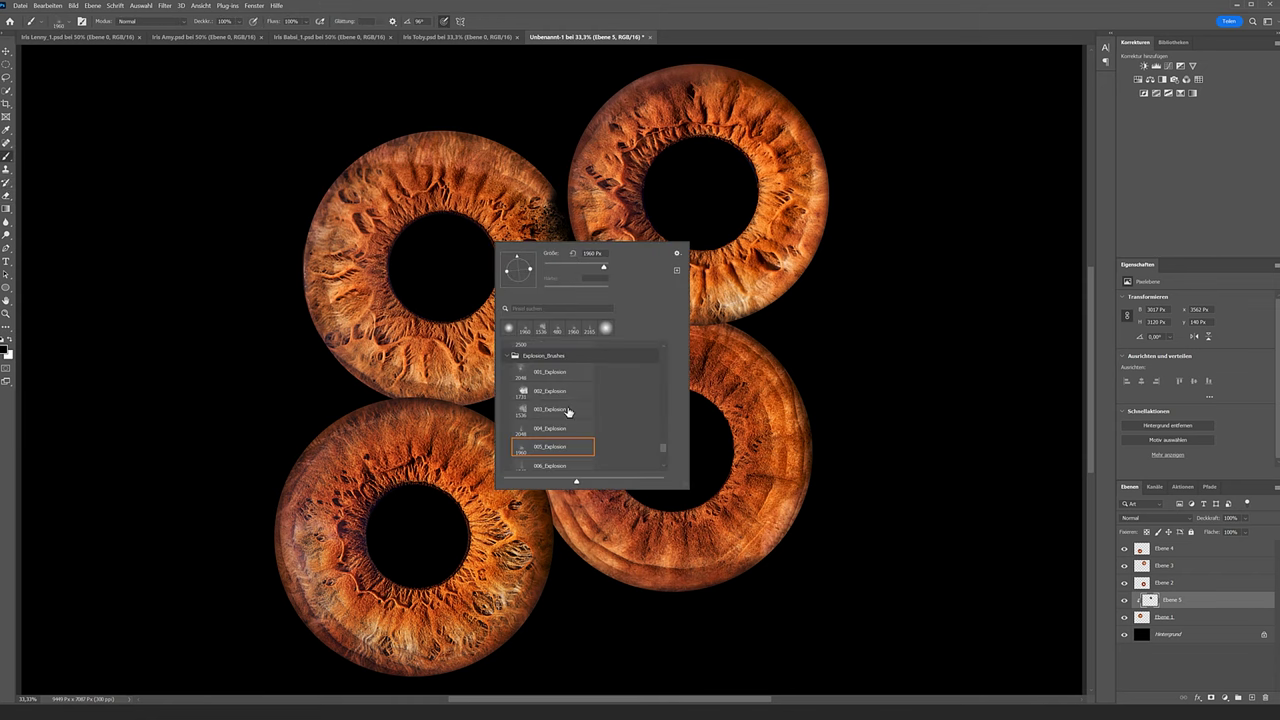
{"action": "scroll", "coordinate": [571, 448], "scroll_direction": "down", "scroll_amount": 1}
{"action": "left_click", "coordinate": [545, 450]}
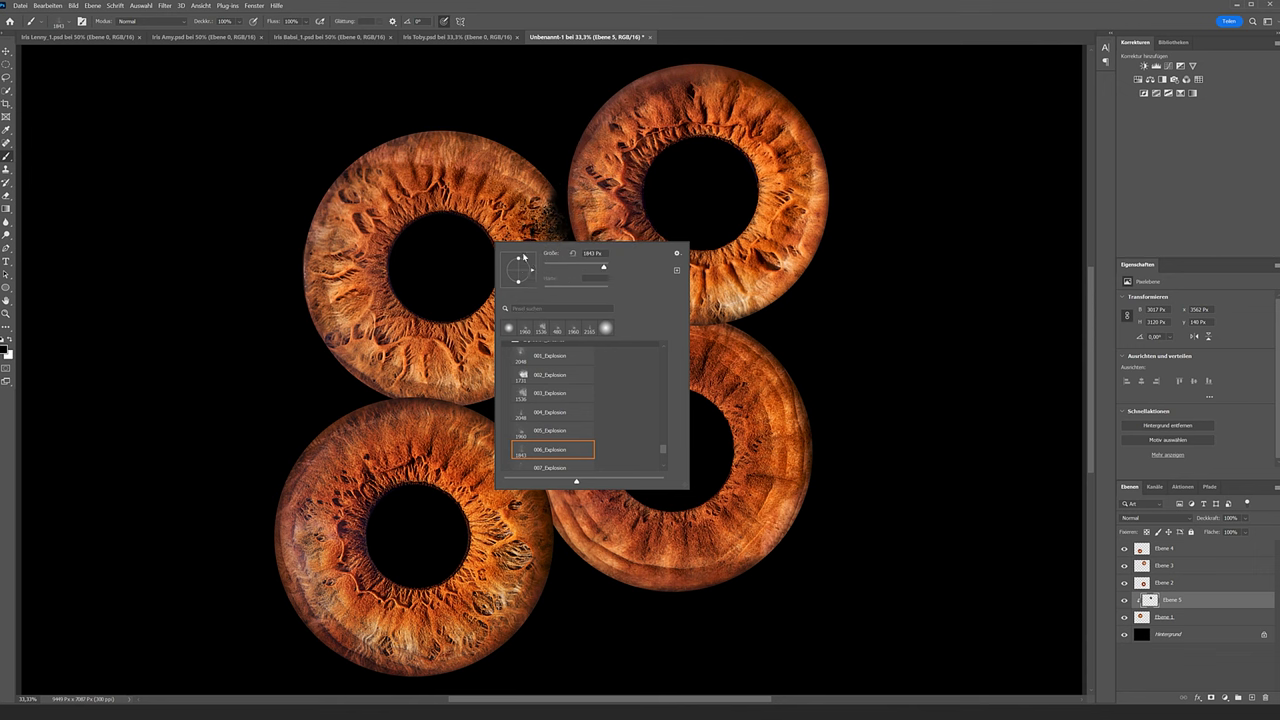
{"action": "left_click_drag", "start_coordinate": [530, 262], "coordinate": [525, 257]}
{"action": "left_click_drag", "start_coordinate": [601, 268], "coordinate": [612, 268]}
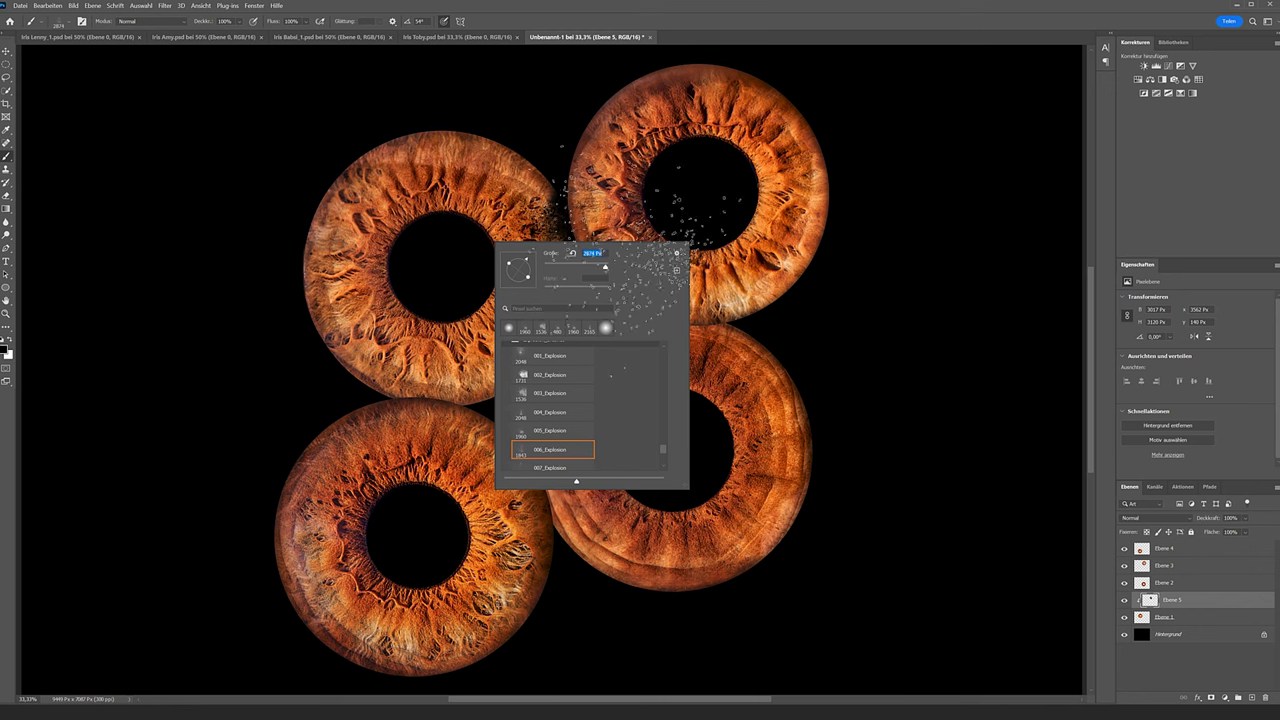
{"action": "key", "text": "Return"}
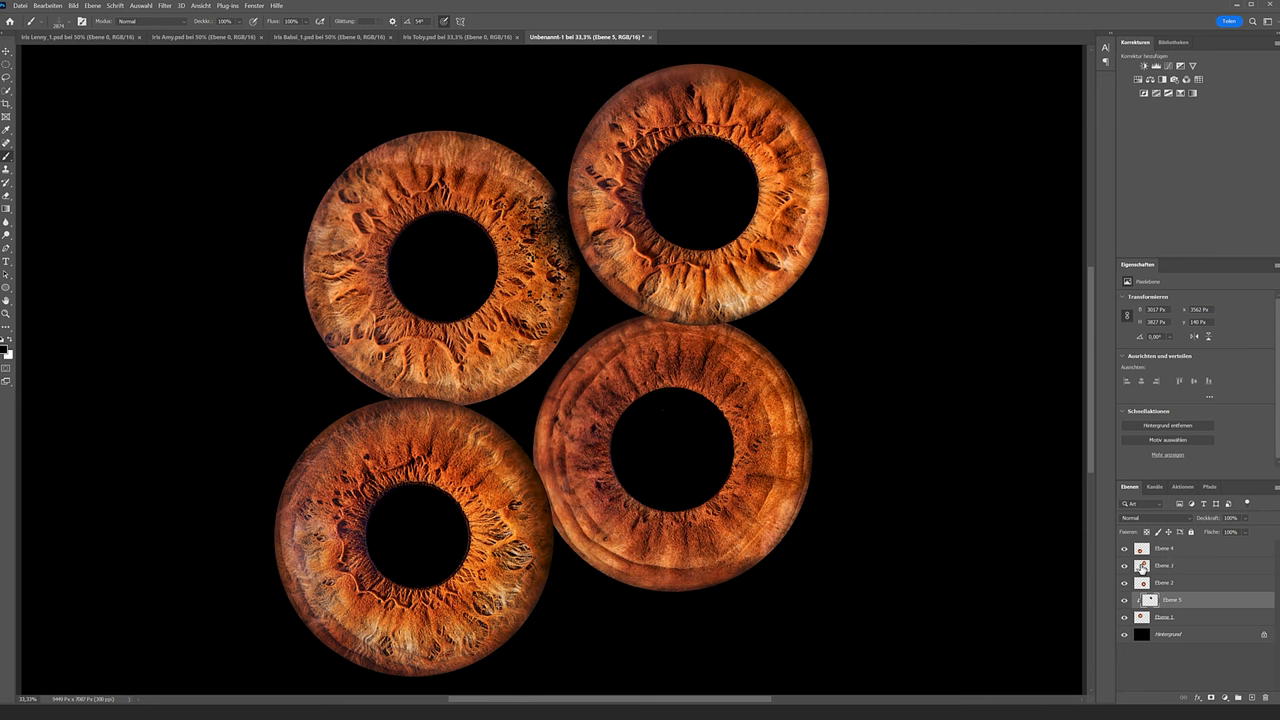
{"action": "left_click", "coordinate": [1143, 567]}
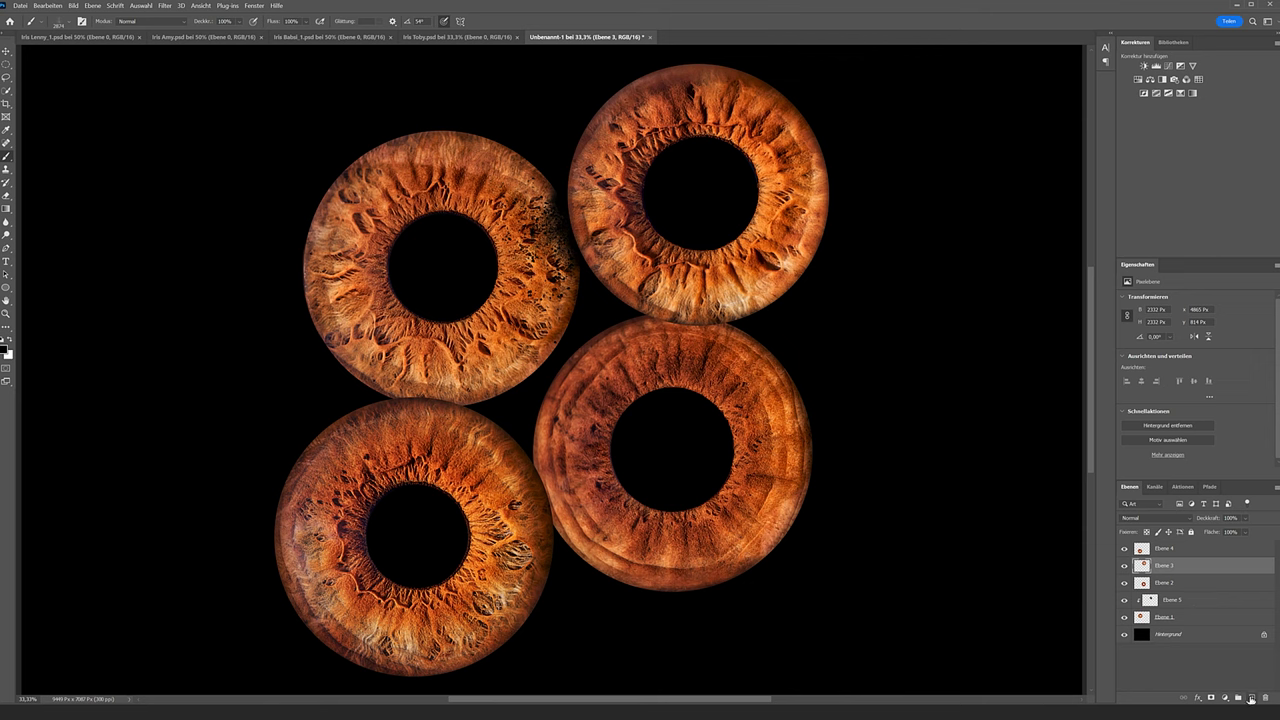
Add a new layer clipped to Ebene 3 and set the brush to 62° at 1851 px.
{"action": "left_click", "coordinate": [1251, 699]}
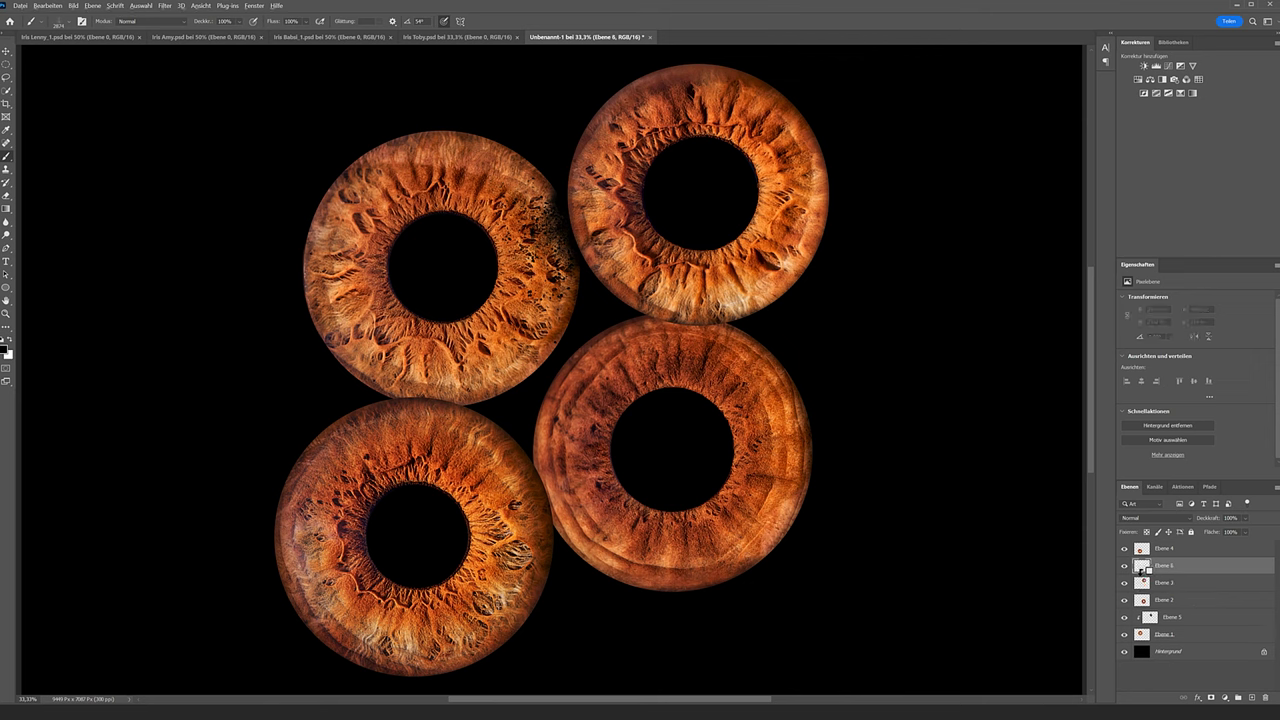
{"action": "left_click", "coordinate": [1141, 567], "text": "alt"}
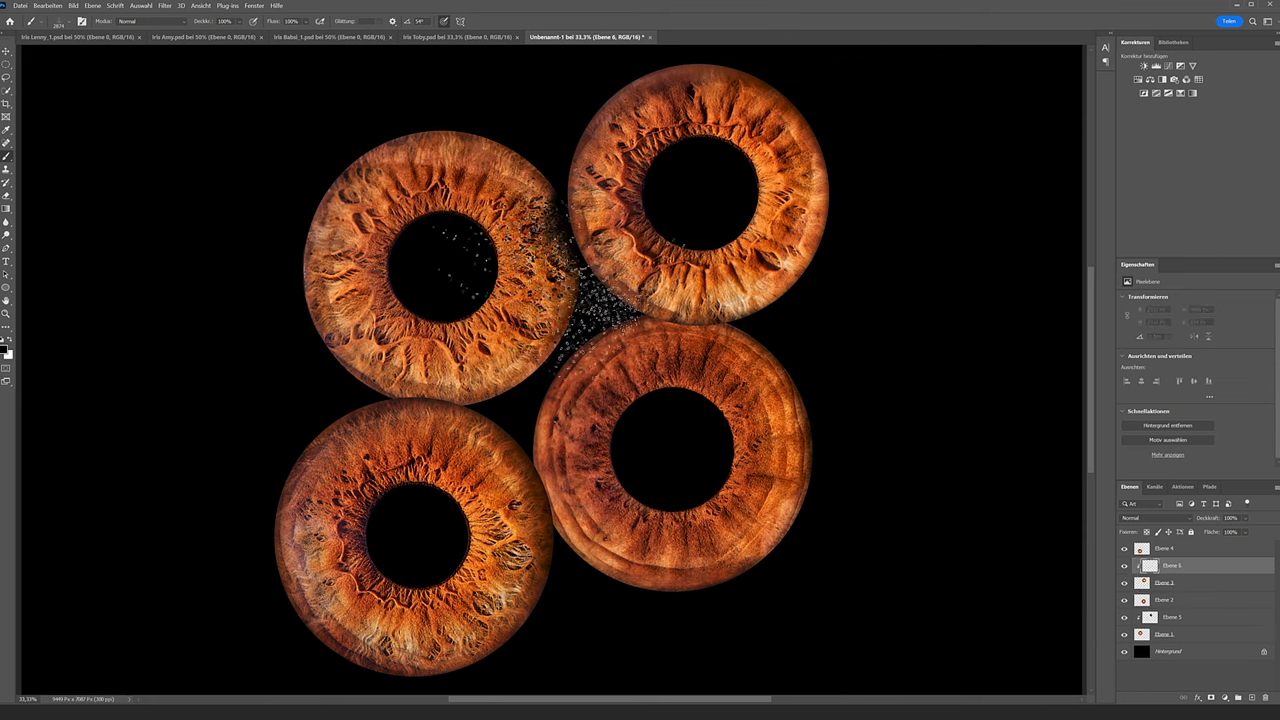
{"action": "right_click", "coordinate": [544, 294]}
{"action": "left_click_drag", "start_coordinate": [558, 308], "coordinate": [553, 311]}
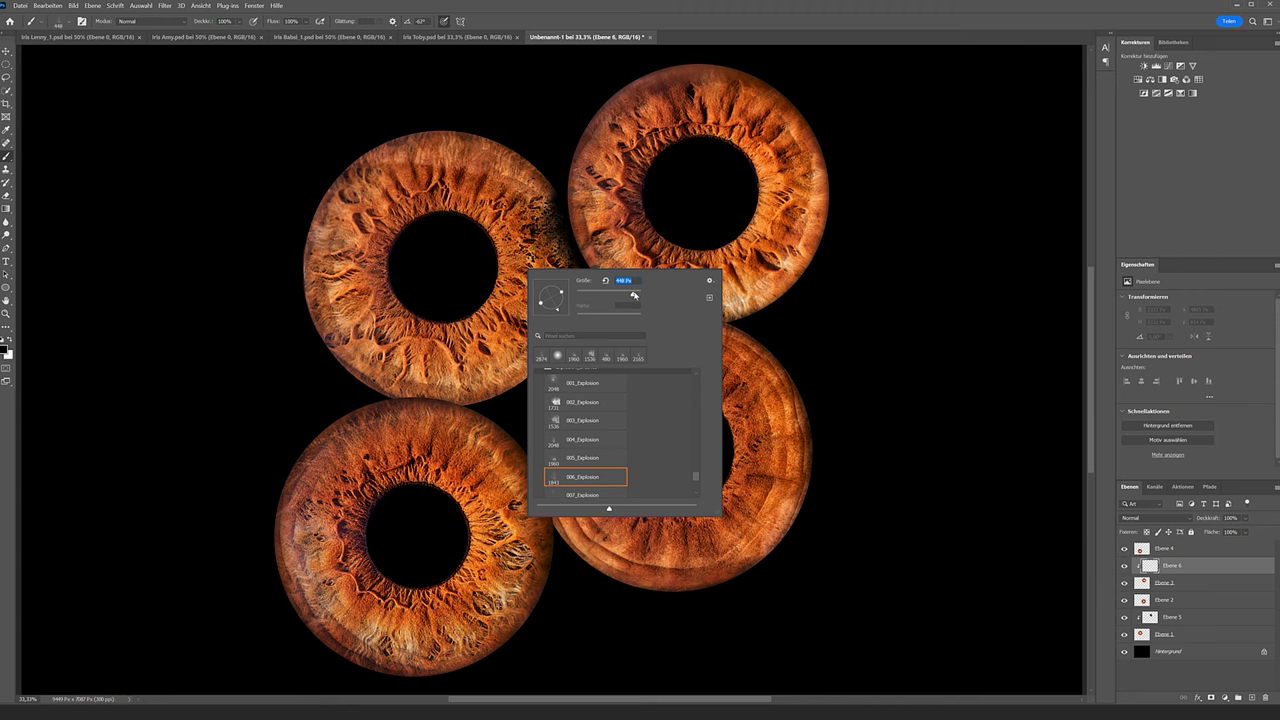
{"action": "type", "text": "1851"}
{"action": "key", "text": "Return"}
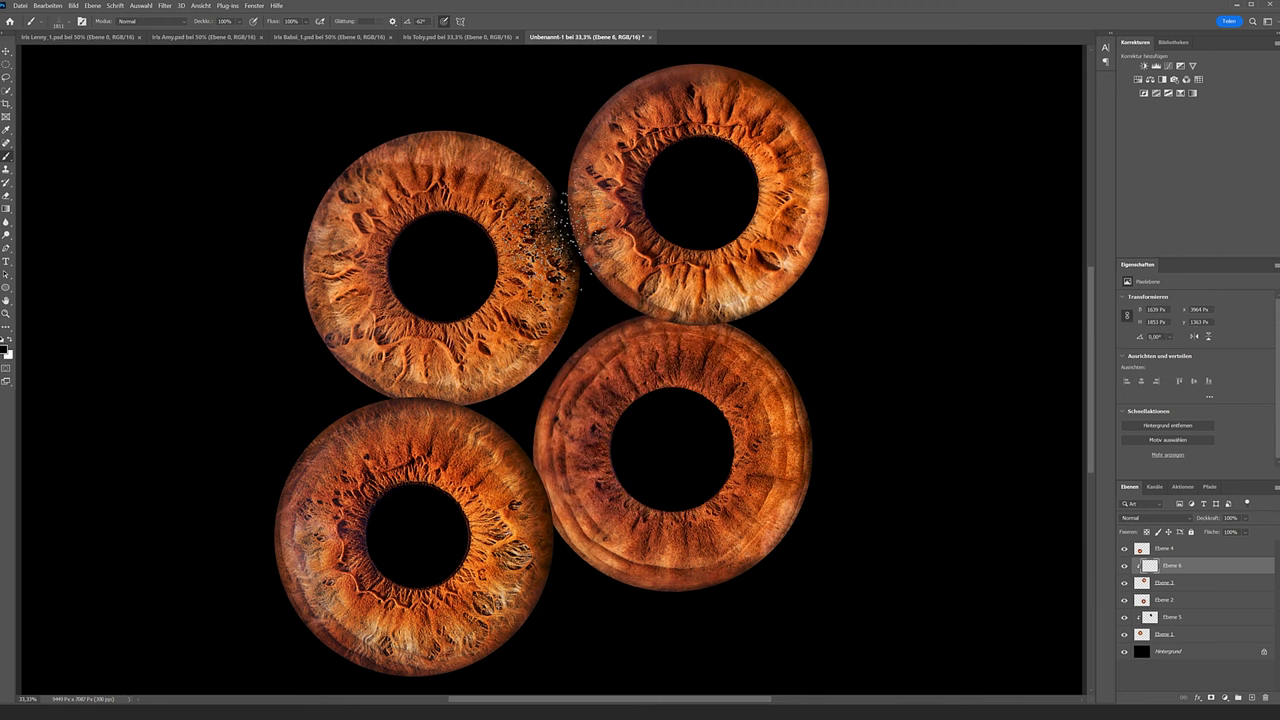
Paint 005_Explosion particles along the edge between the upper irises, then choose 003_Explosion.
{"action": "right_click", "coordinate": [600, 272]}
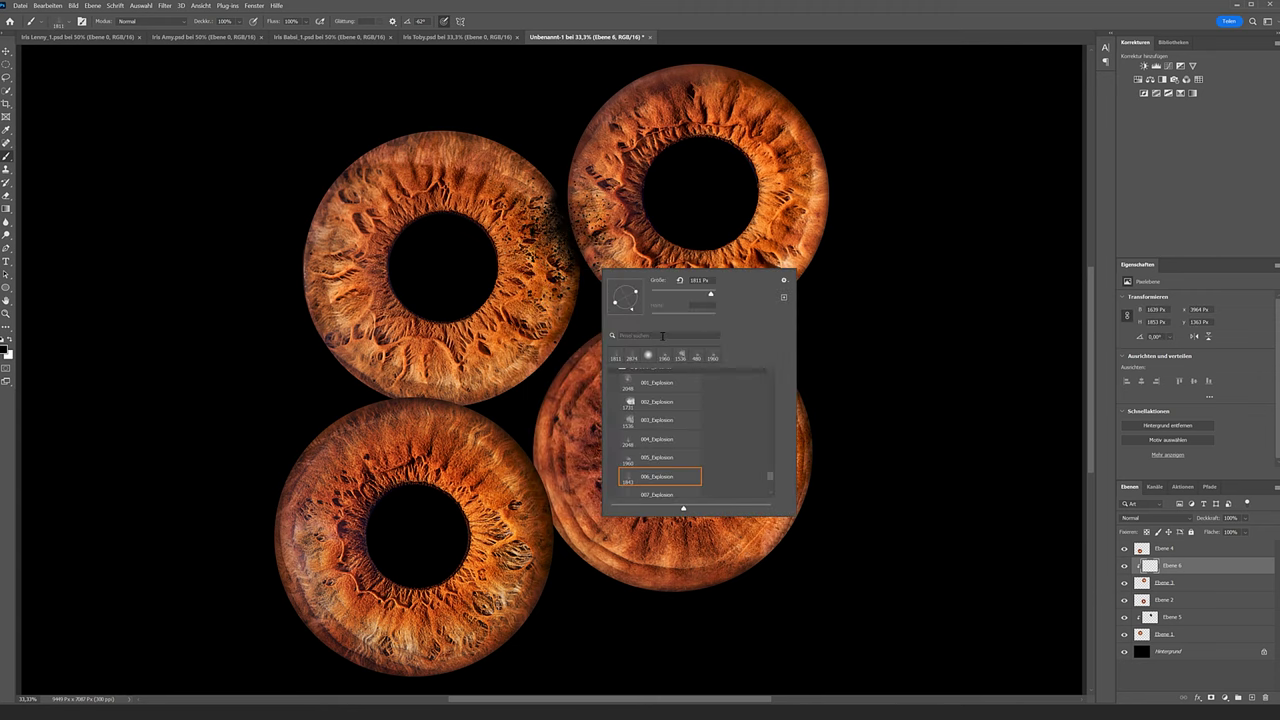
{"action": "left_click", "coordinate": [627, 458]}
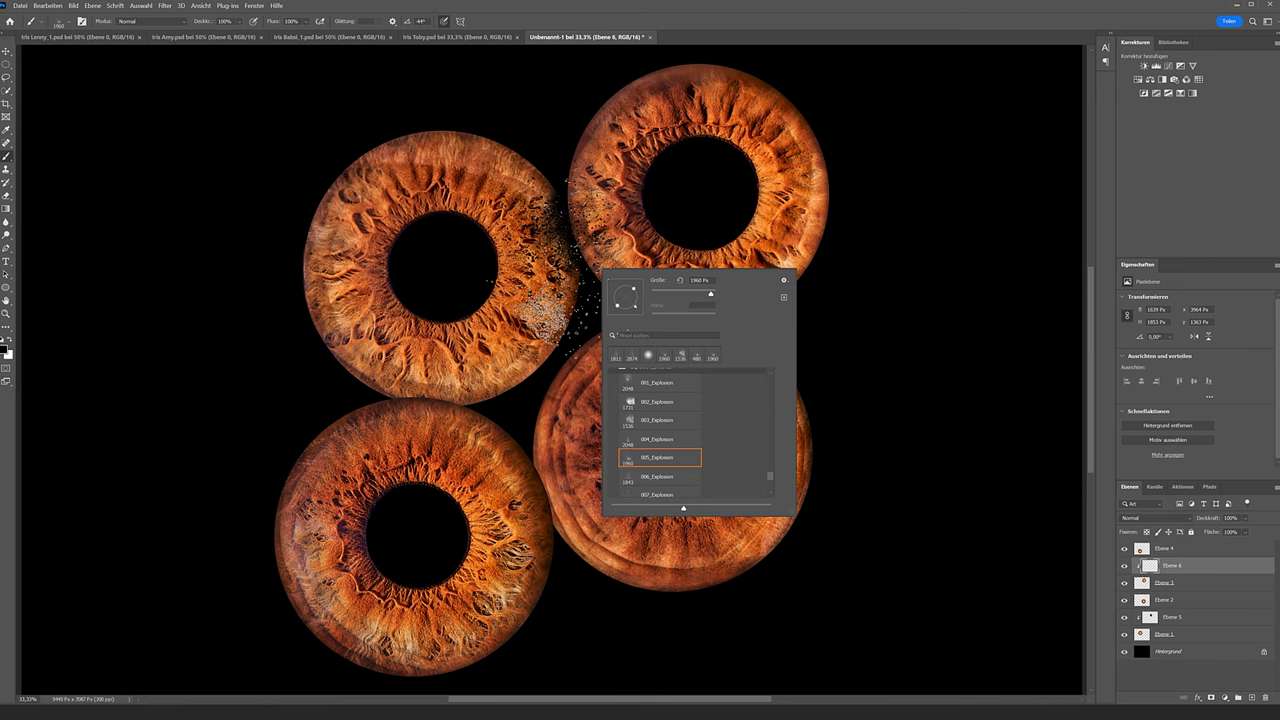
{"action": "left_click", "coordinate": [705, 296]}
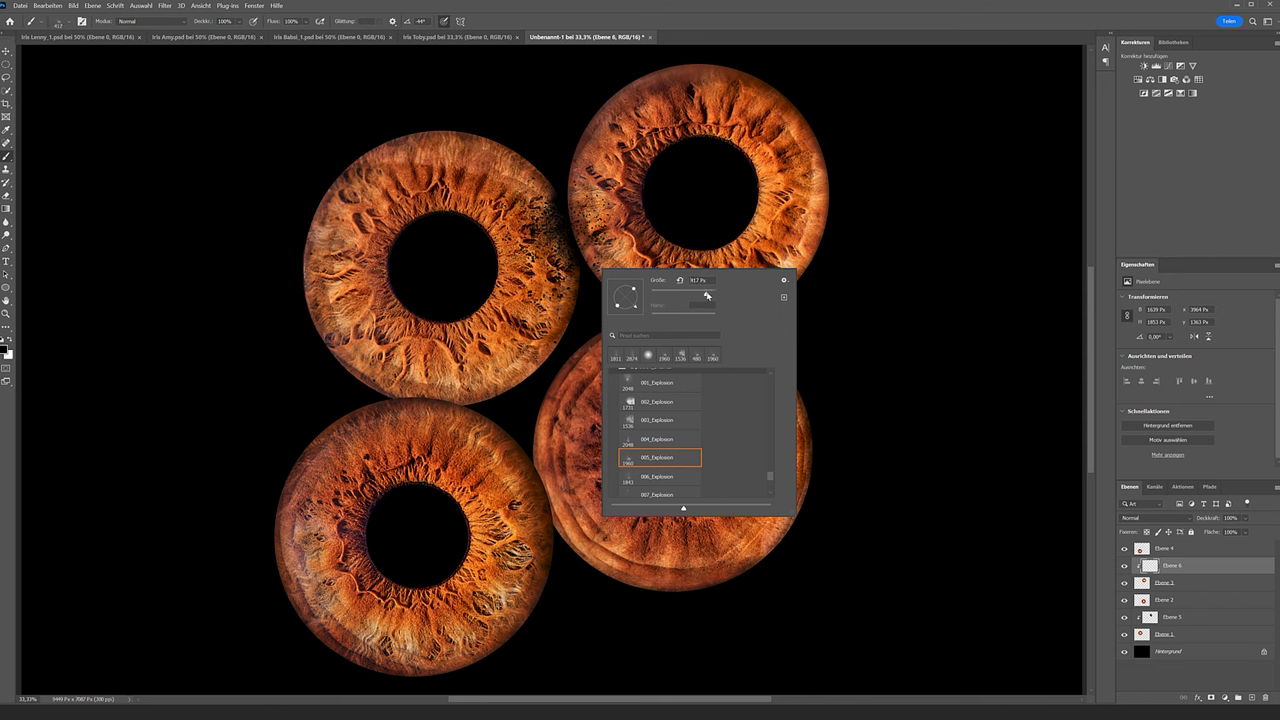
{"action": "key", "text": "Return"}
{"action": "left_click_drag", "start_coordinate": [574, 233], "coordinate": [573, 245]}
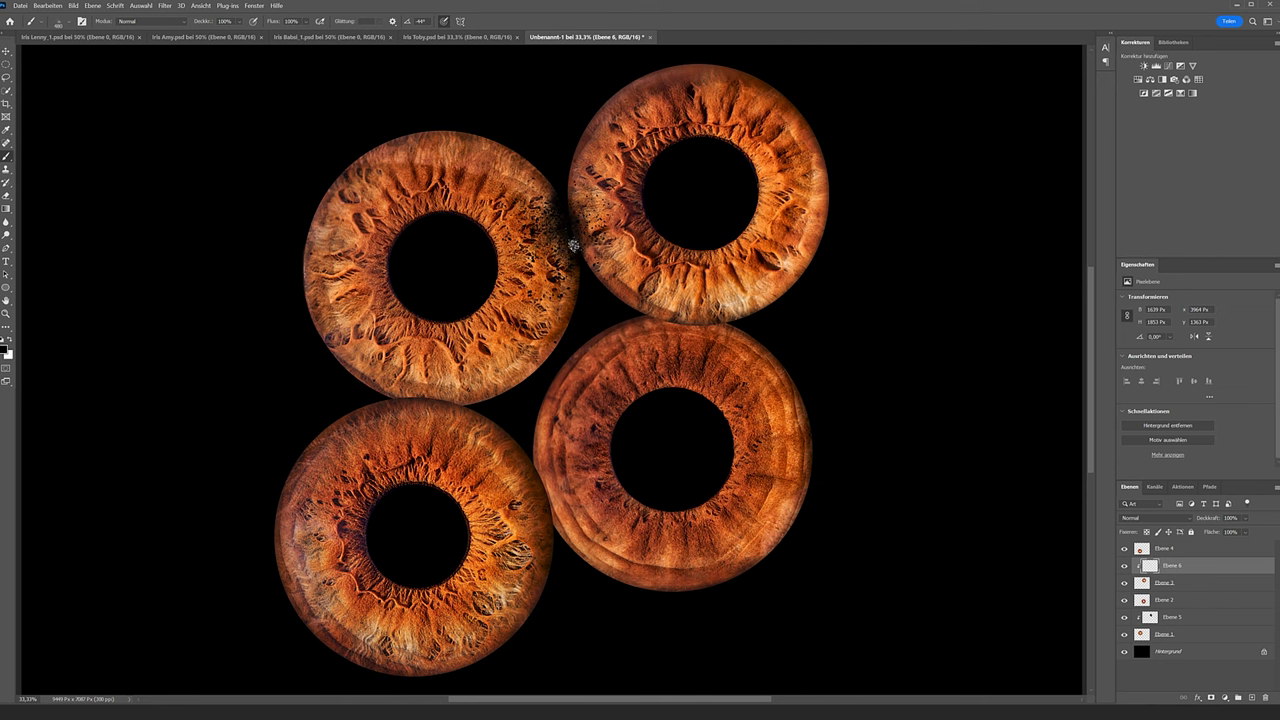
{"action": "right_click", "coordinate": [595, 275]}
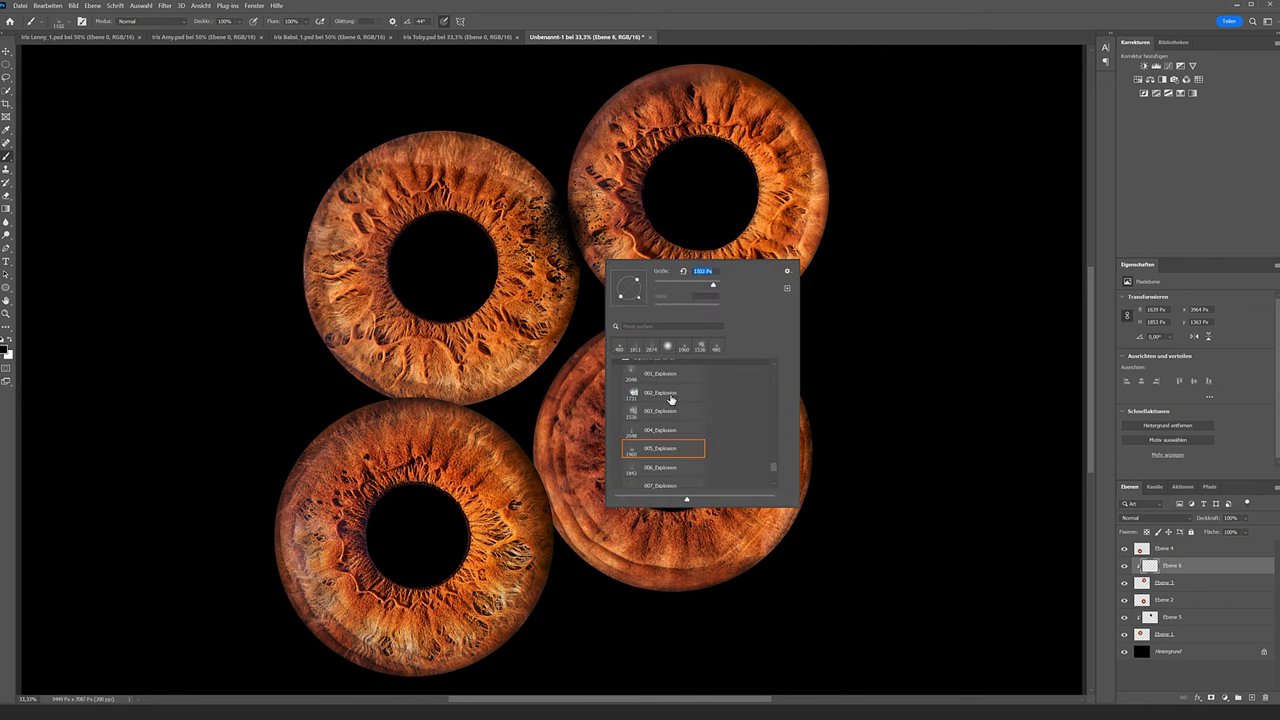
{"action": "left_click", "coordinate": [647, 410]}
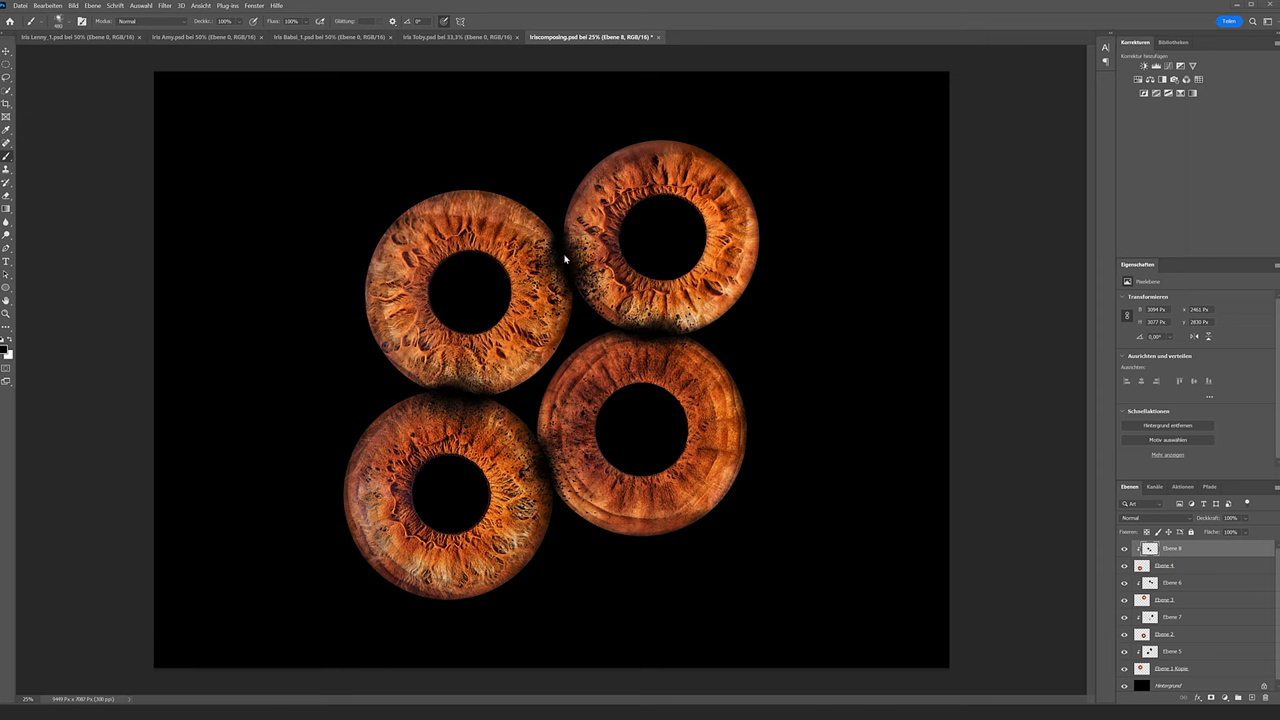
On new top layer Ebene 9, stamp 900 px Explosion 2 particles along the upper-left iris's right edge.
{"action": "left_click", "coordinate": [1252, 699]}
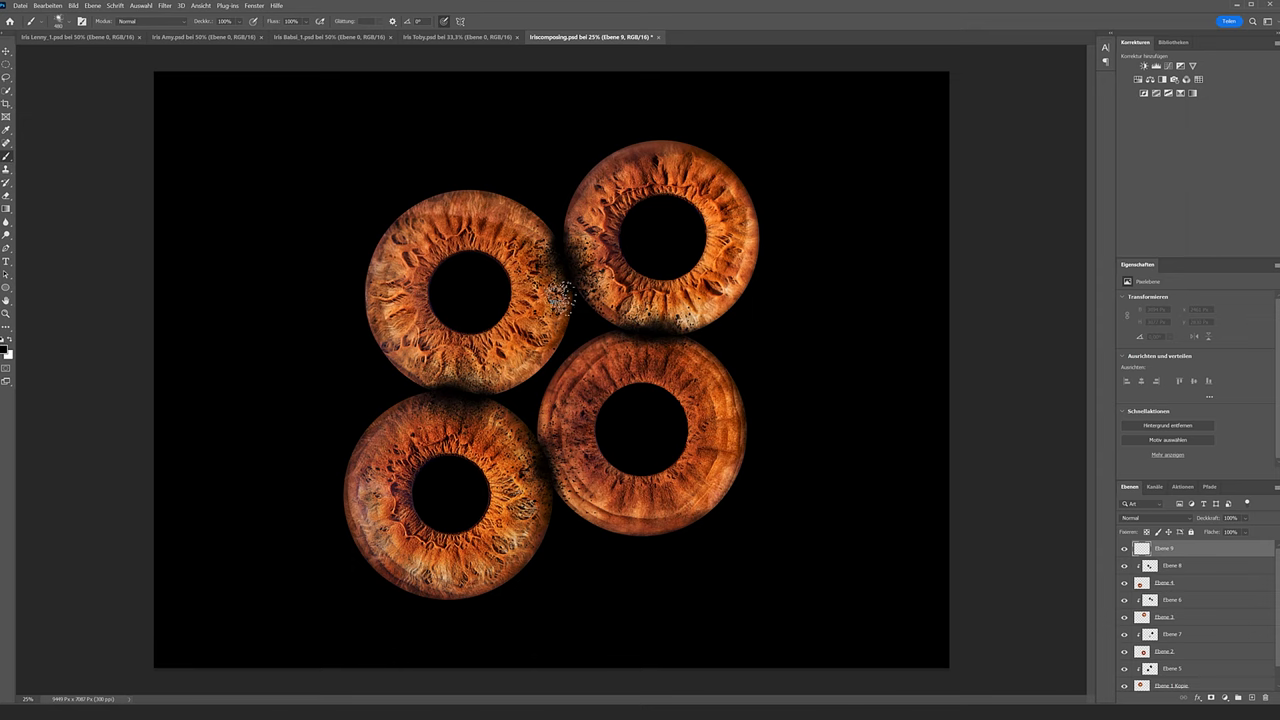
{"action": "right_click", "coordinate": [593, 386]}
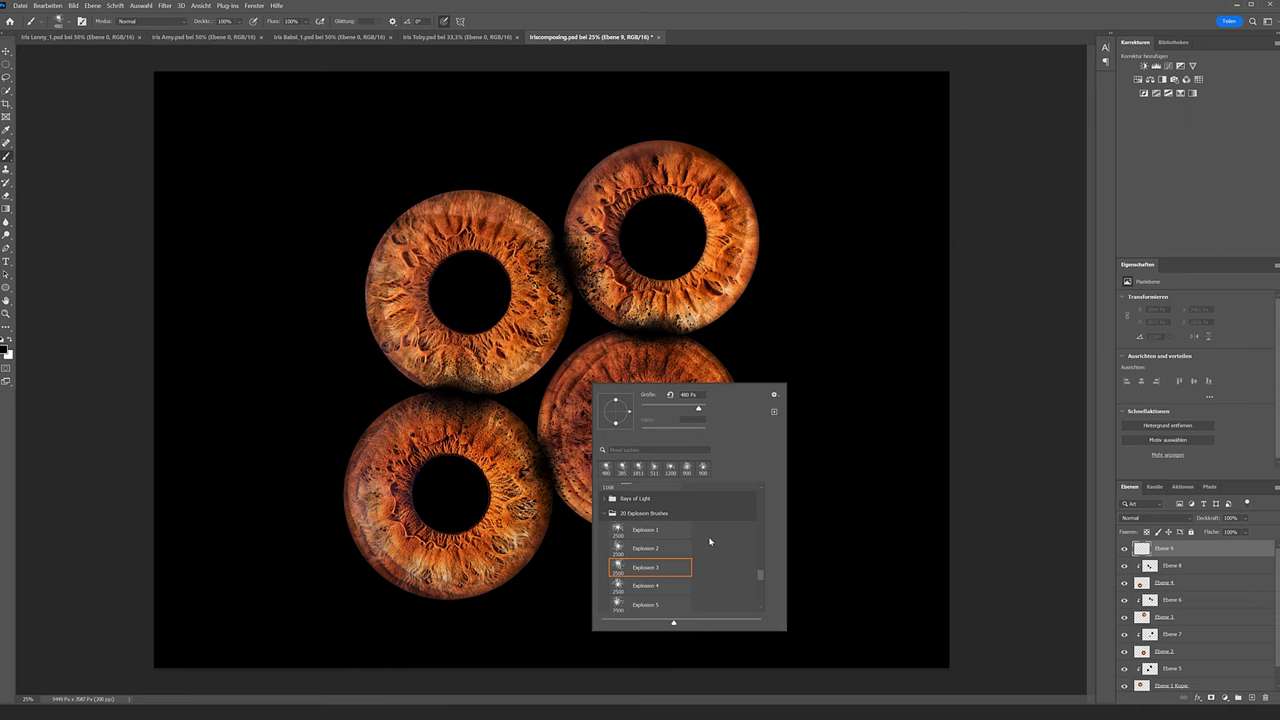
{"action": "left_click", "coordinate": [648, 547]}
{"action": "type", "text": "900"}
{"action": "key", "text": "Return"}
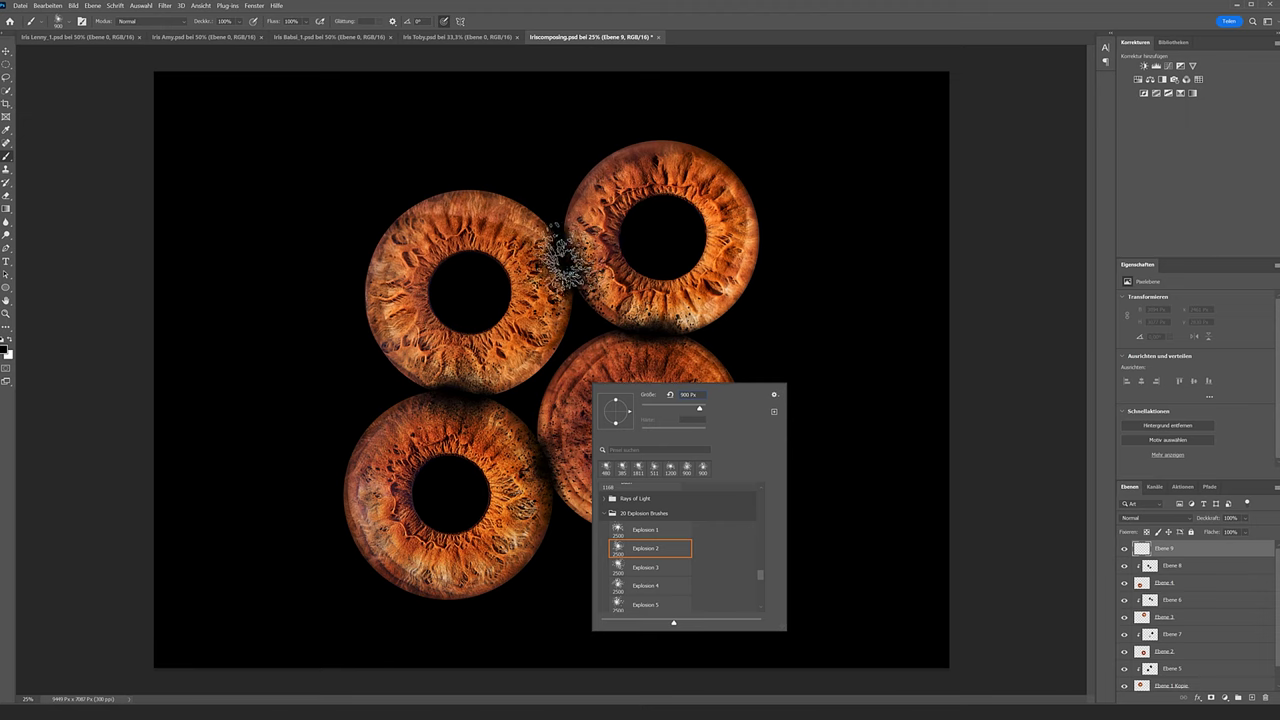
{"action": "left_click", "coordinate": [568, 256]}
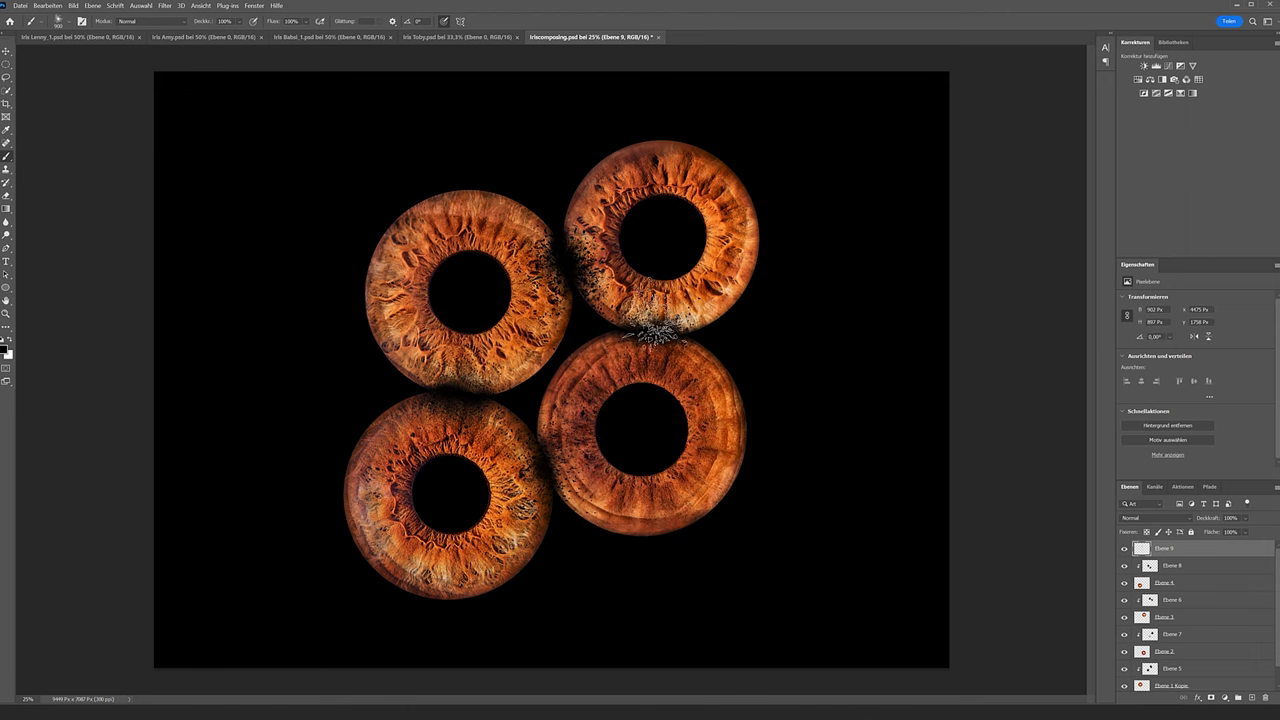
{"action": "left_click", "coordinate": [572, 288]}
Paint Explosion 4 speckles over the join of the right-hand irises.
{"action": "right_click", "coordinate": [668, 338]}
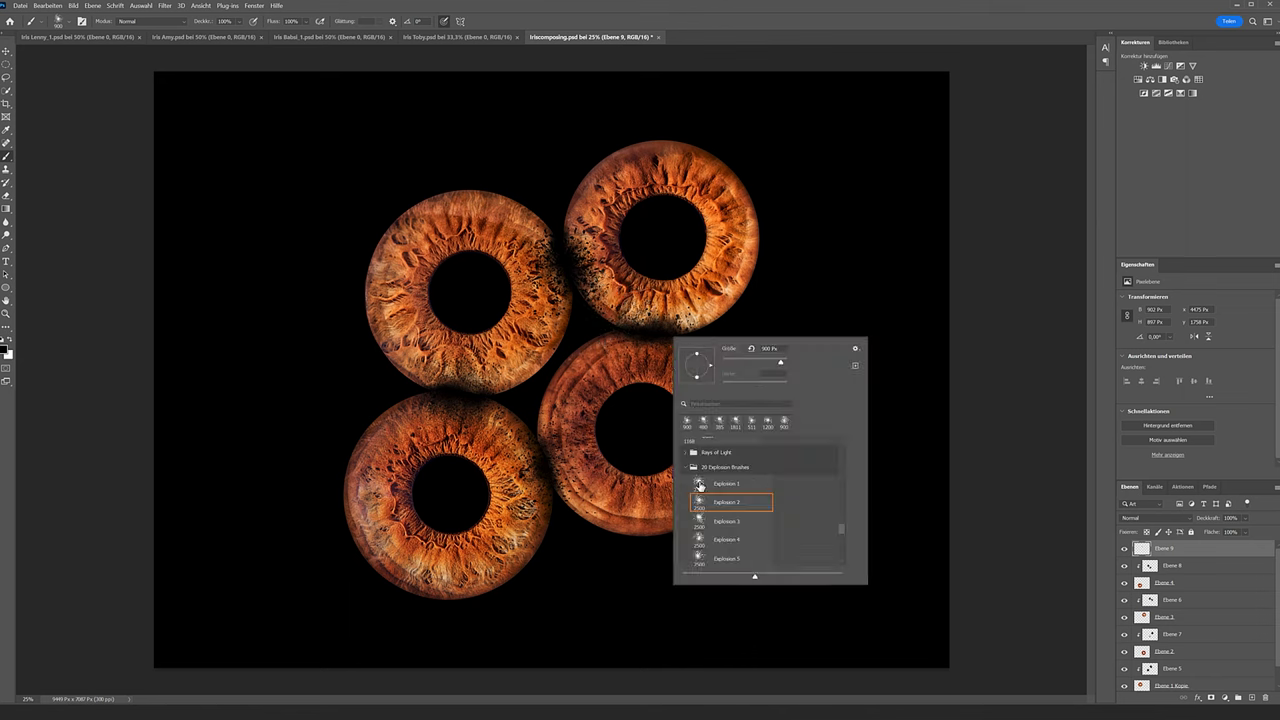
{"action": "left_click", "coordinate": [699, 540]}
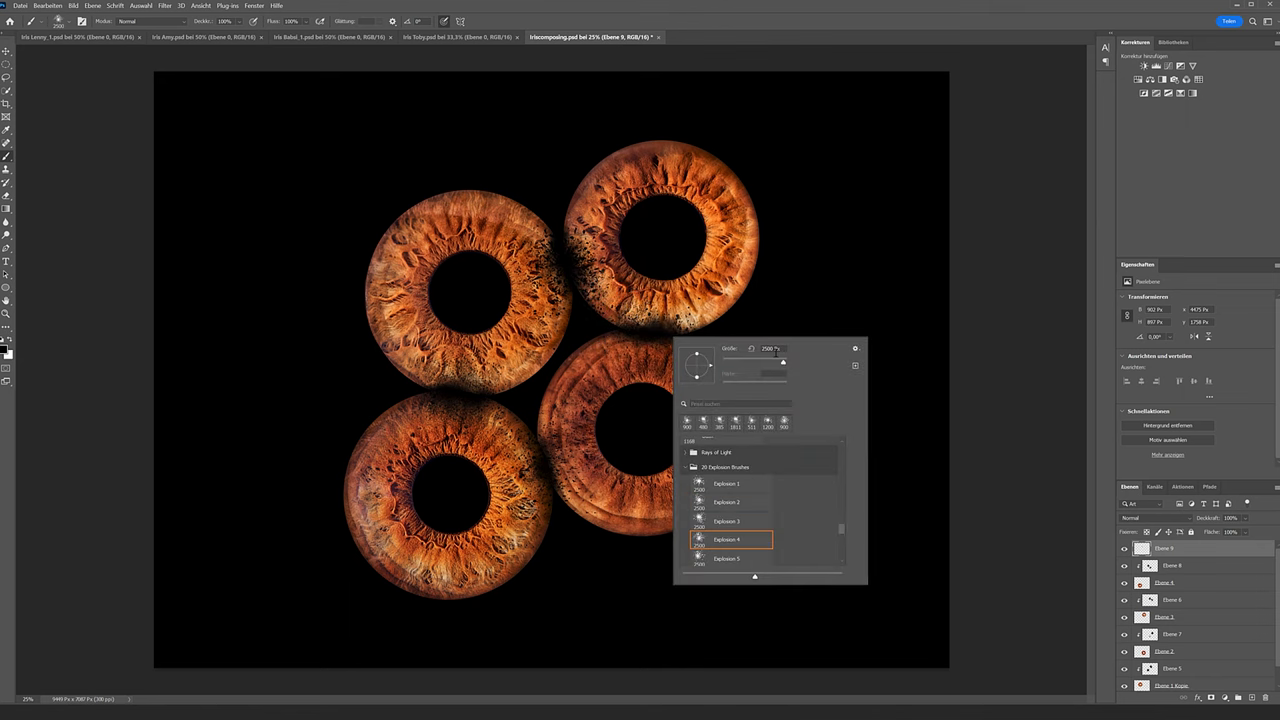
{"action": "type", "text": "2"}
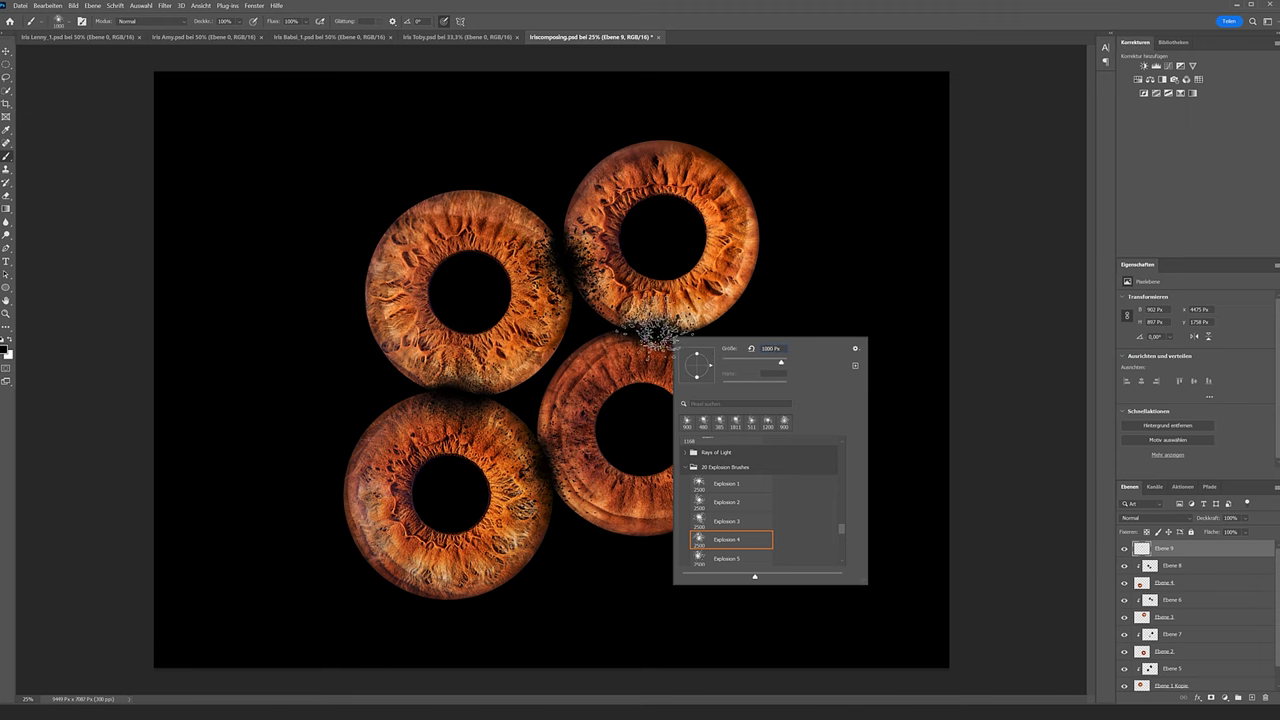
{"action": "key", "text": "Return"}
{"action": "left_click_drag", "start_coordinate": [677, 334], "coordinate": [648, 322]}
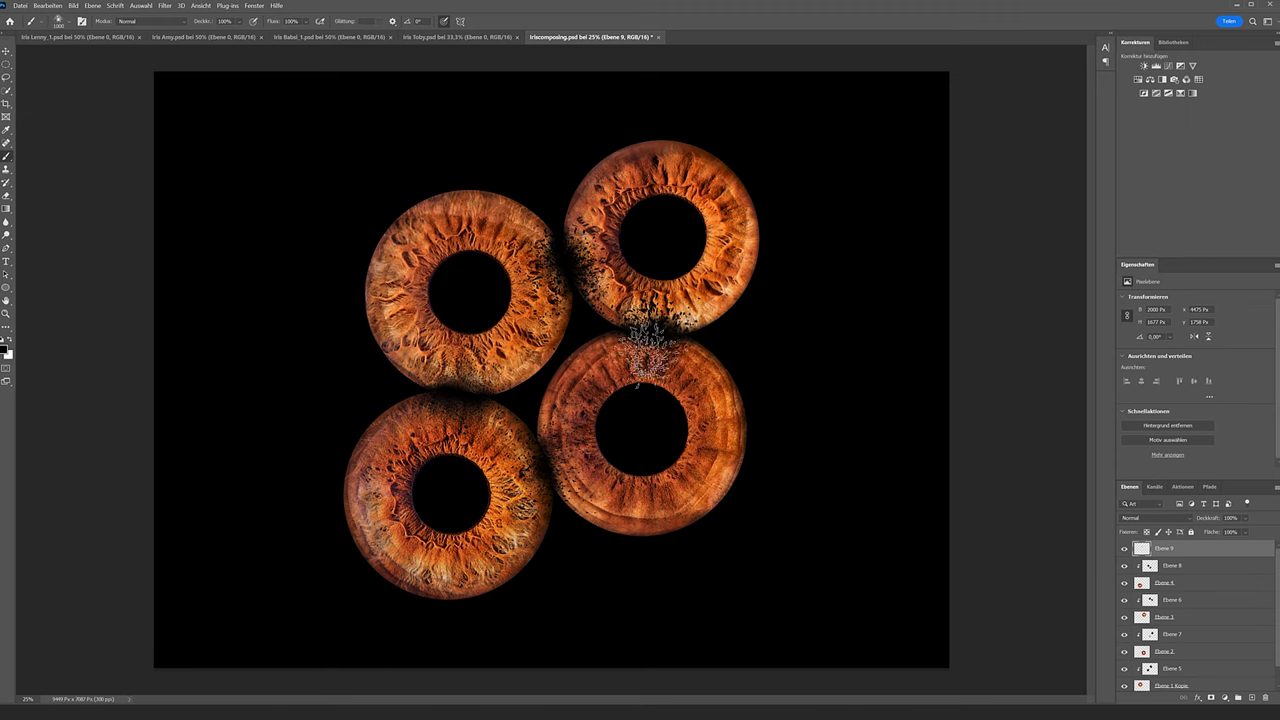
{"action": "right_click", "coordinate": [668, 350]}
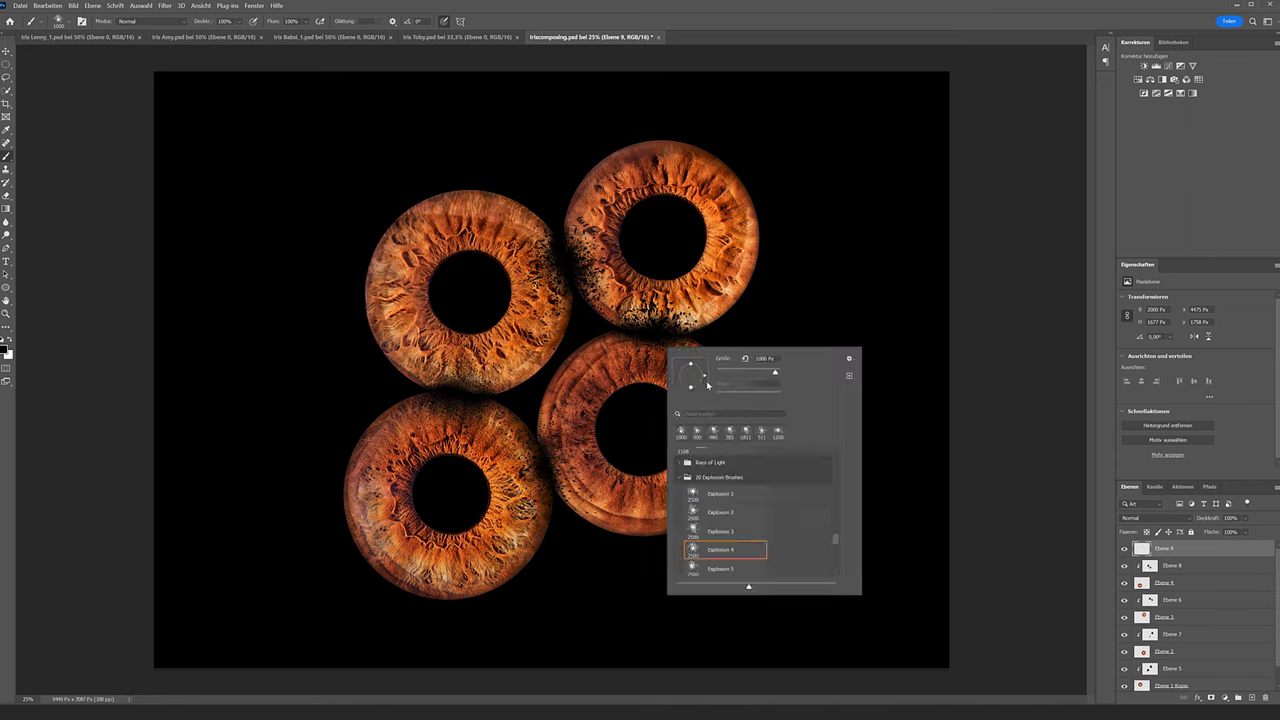
{"action": "left_click", "coordinate": [660, 350]}
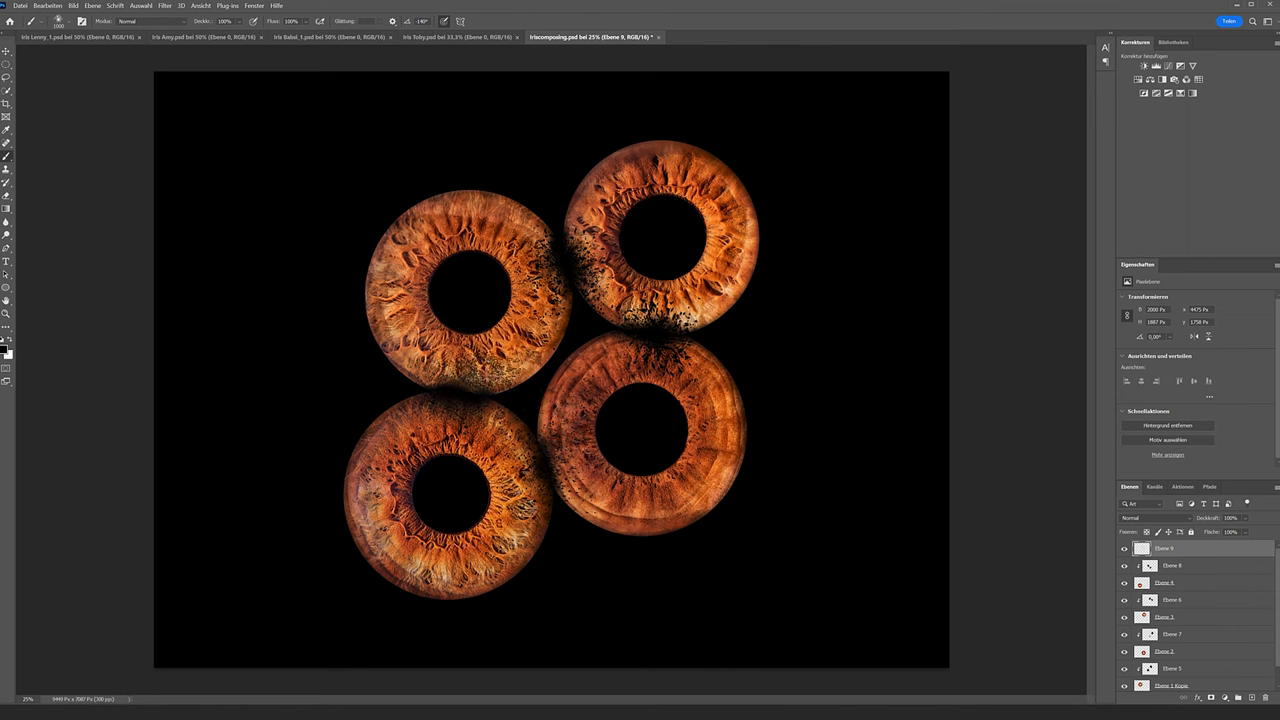
Stamp Explosion 6 bursts at the lower-left iris joins and between the right irises.
{"action": "right_click", "coordinate": [660, 455]}
{"action": "scroll", "coordinate": [713, 660], "scroll_direction": "down", "scroll_amount": 2}
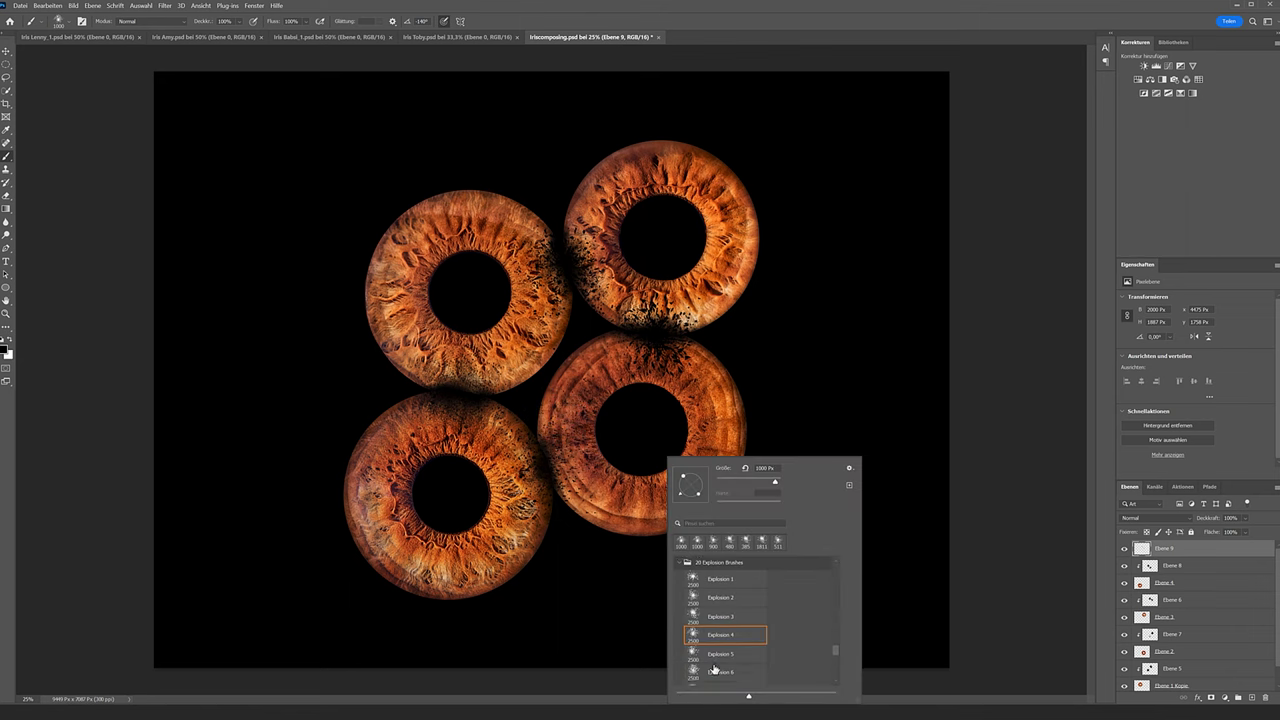
{"action": "left_click", "coordinate": [709, 670]}
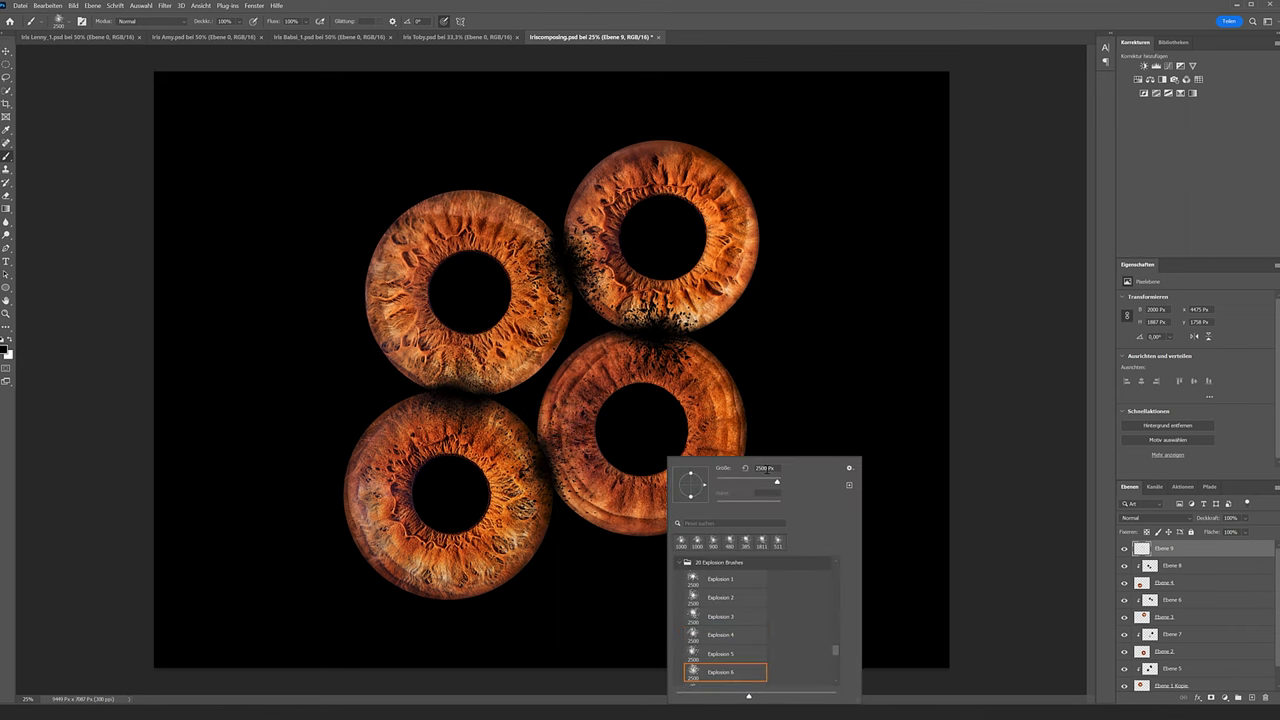
{"action": "left_click", "coordinate": [718, 480]}
{"action": "left_click", "coordinate": [545, 460]}
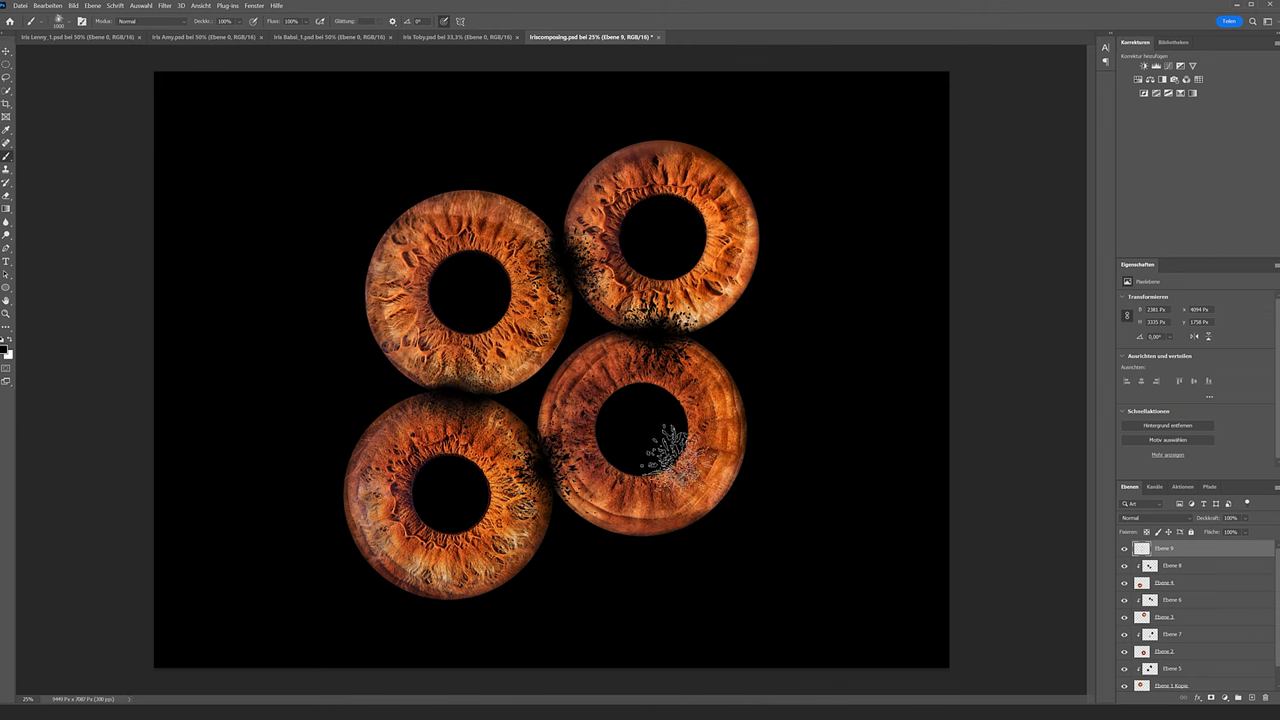
{"action": "left_click", "coordinate": [695, 338]}
Switch to the Explosion 5 brush to keep painting bursts along the iris joins.
{"action": "right_click", "coordinate": [470, 396]}
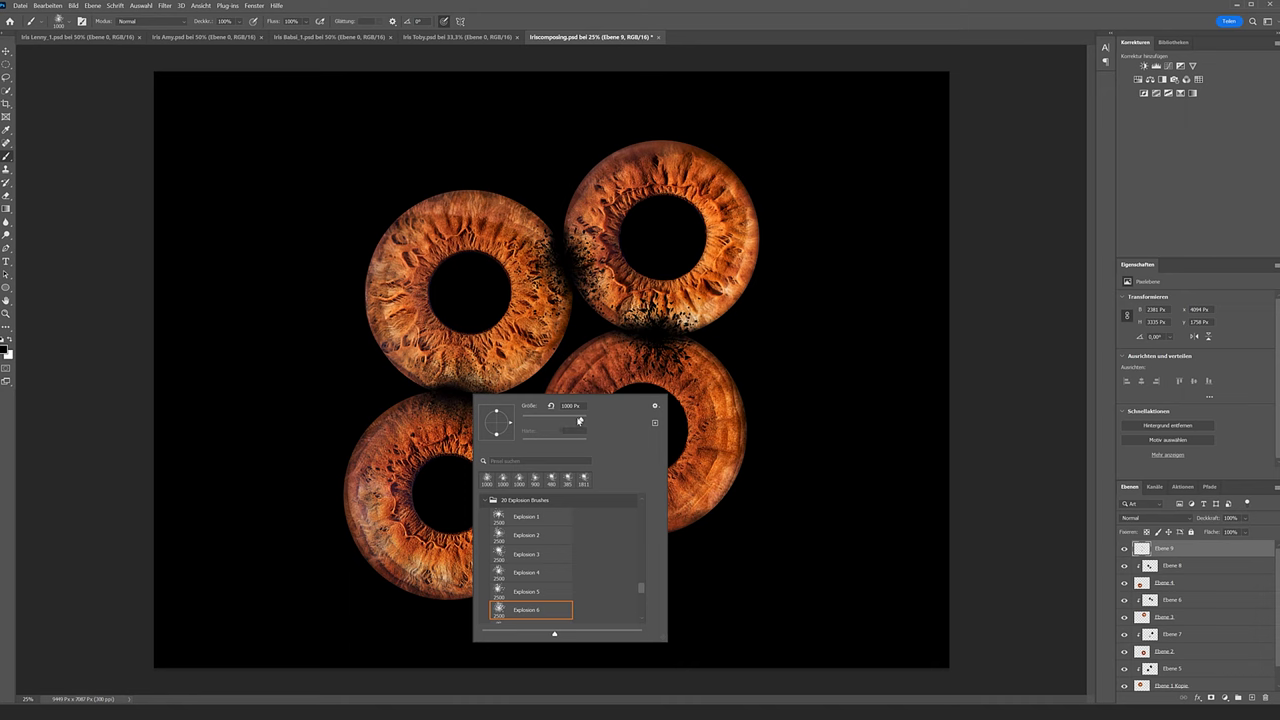
{"action": "left_click", "coordinate": [516, 593]}
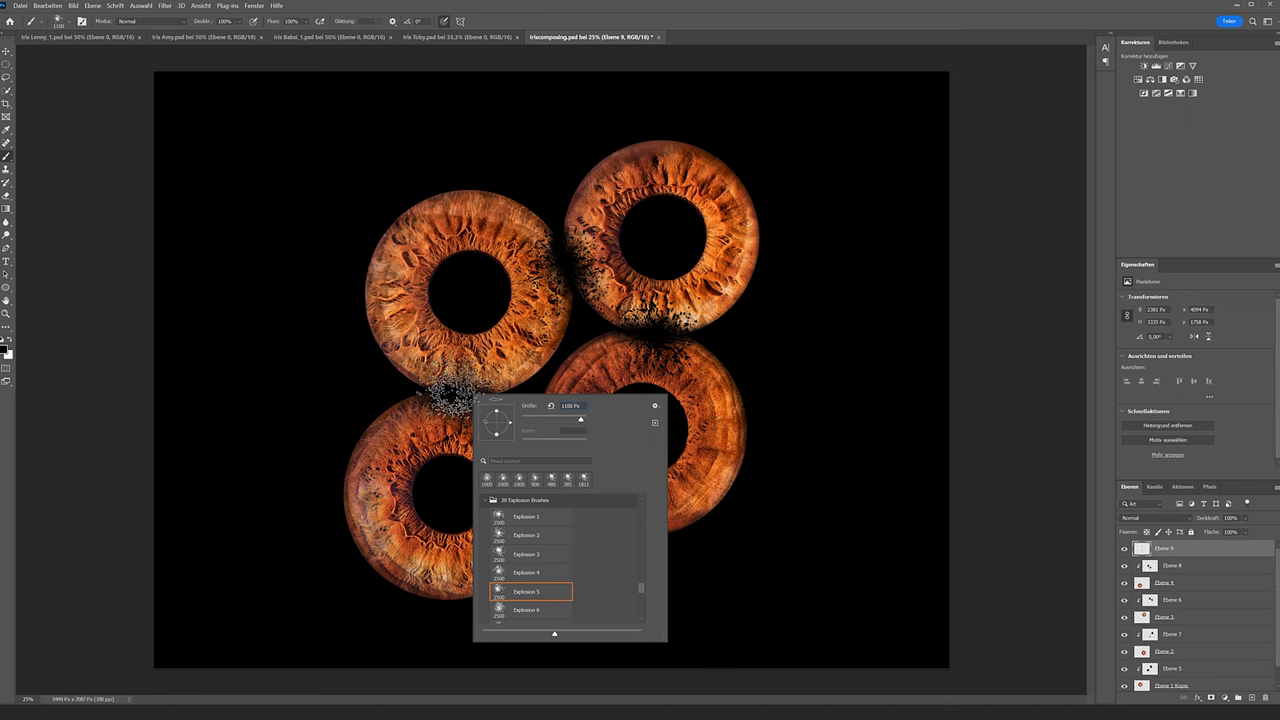
{"action": "left_click", "coordinate": [443, 400]}
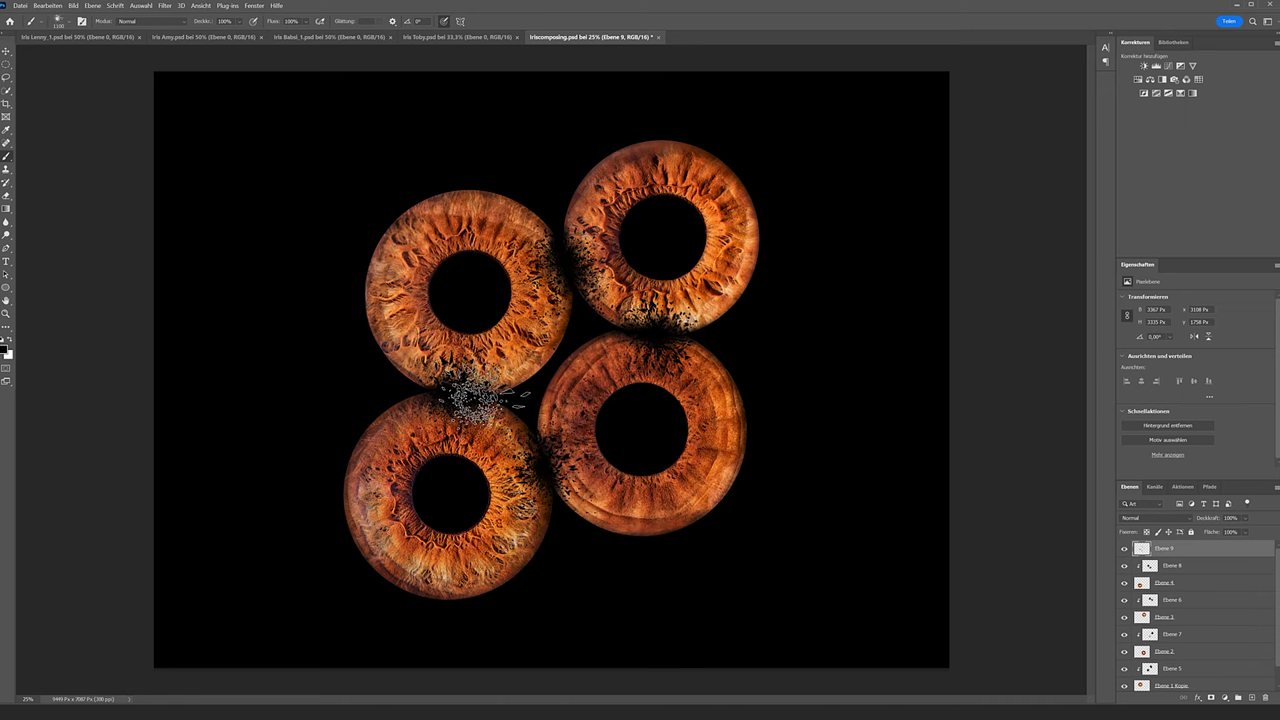
{"action": "right_click", "coordinate": [493, 396]}
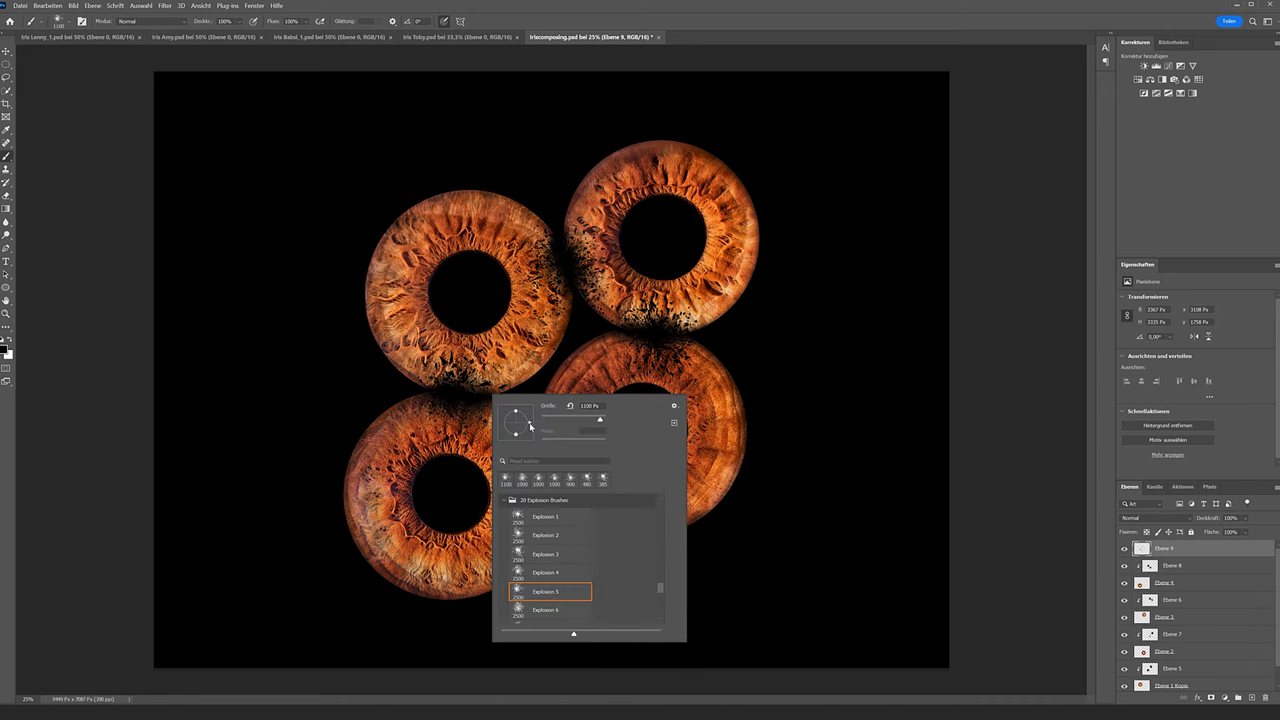
{"action": "left_click", "coordinate": [448, 405]}
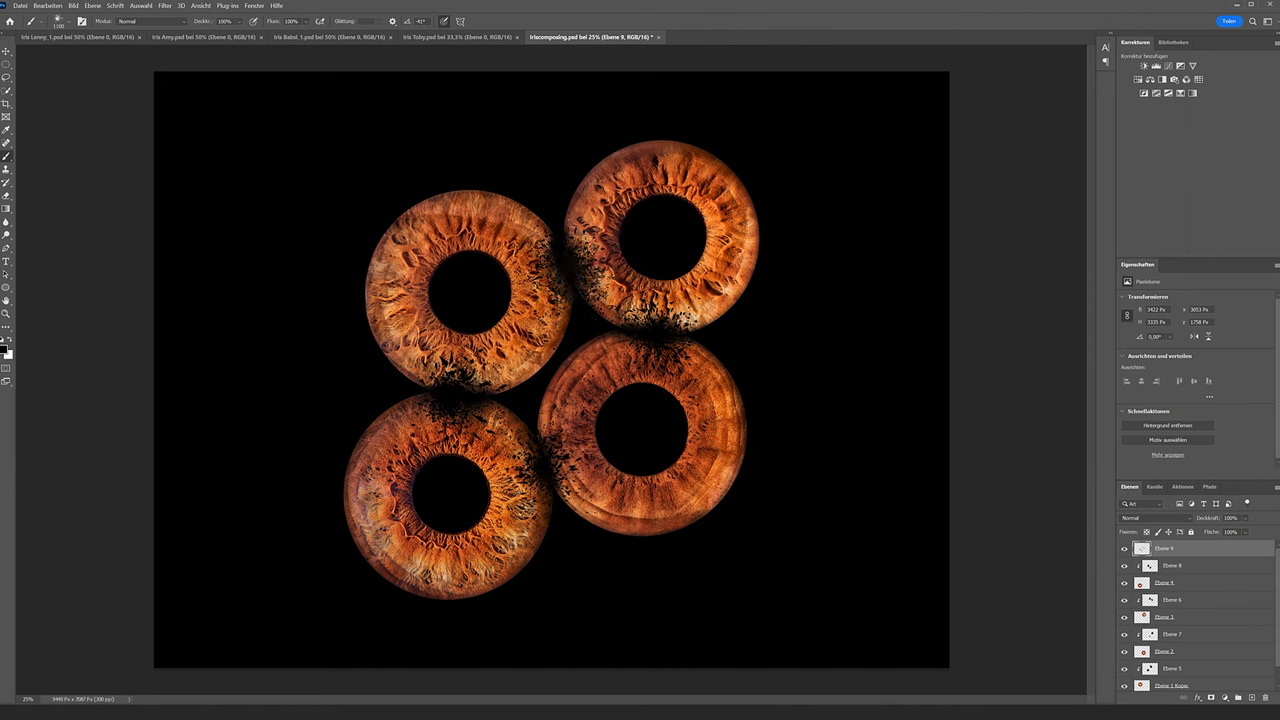
Duplicate the Ebene 1 Kopie iris layer and move it to the top of the layer stack.
{"action": "scroll", "coordinate": [1193, 635], "scroll_direction": "down", "scroll_amount": 1}
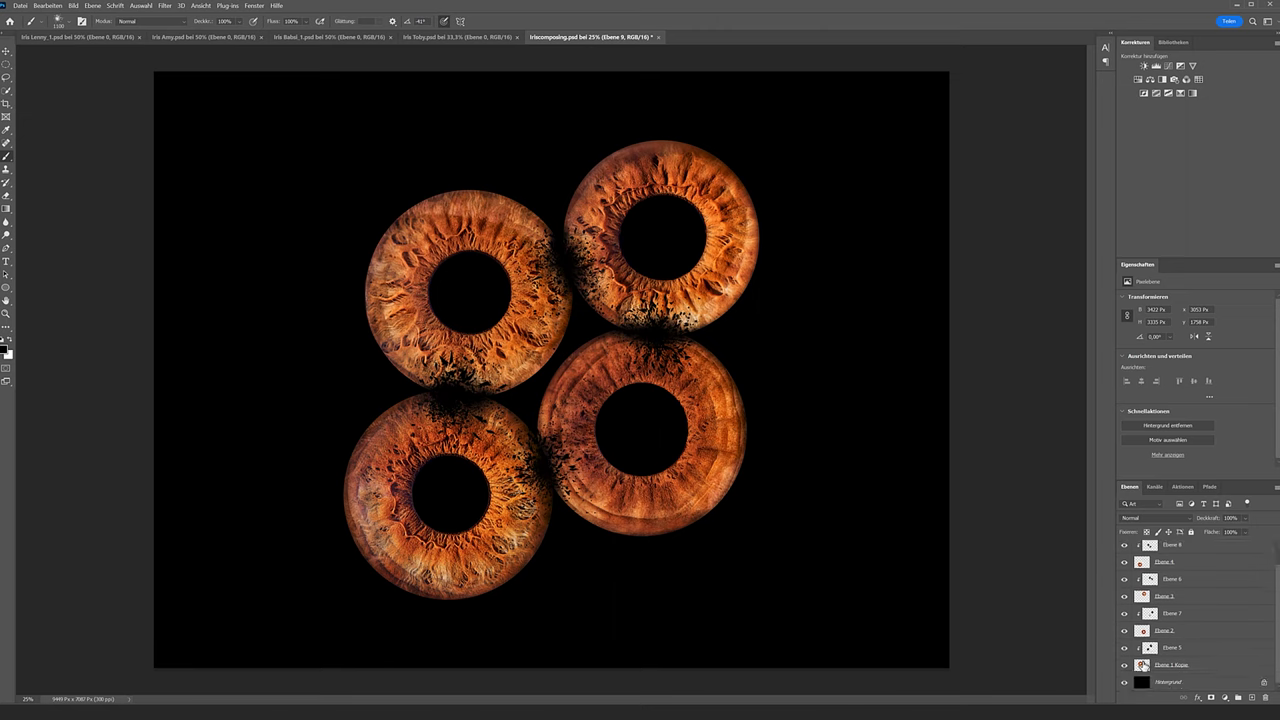
{"action": "left_click", "coordinate": [1142, 666]}
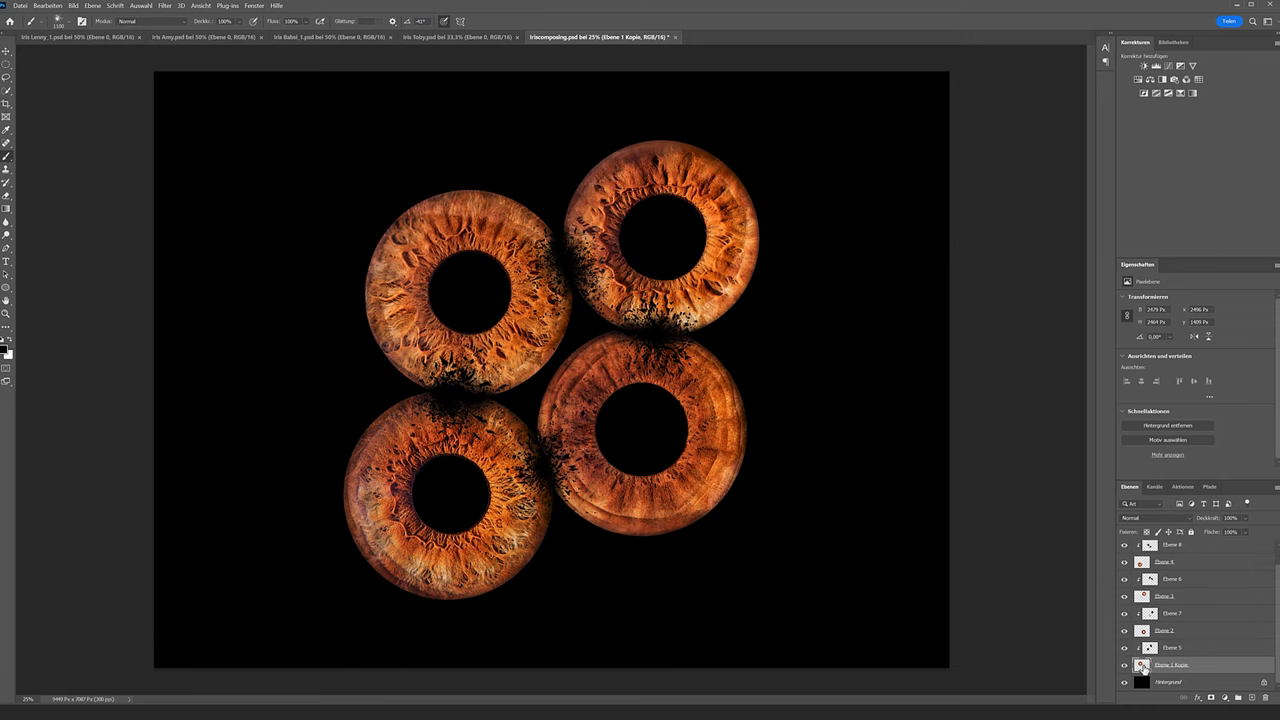
{"action": "key", "text": "ctrl+j"}
{"action": "scroll", "coordinate": [1200, 658], "scroll_direction": "down", "scroll_amount": 1}
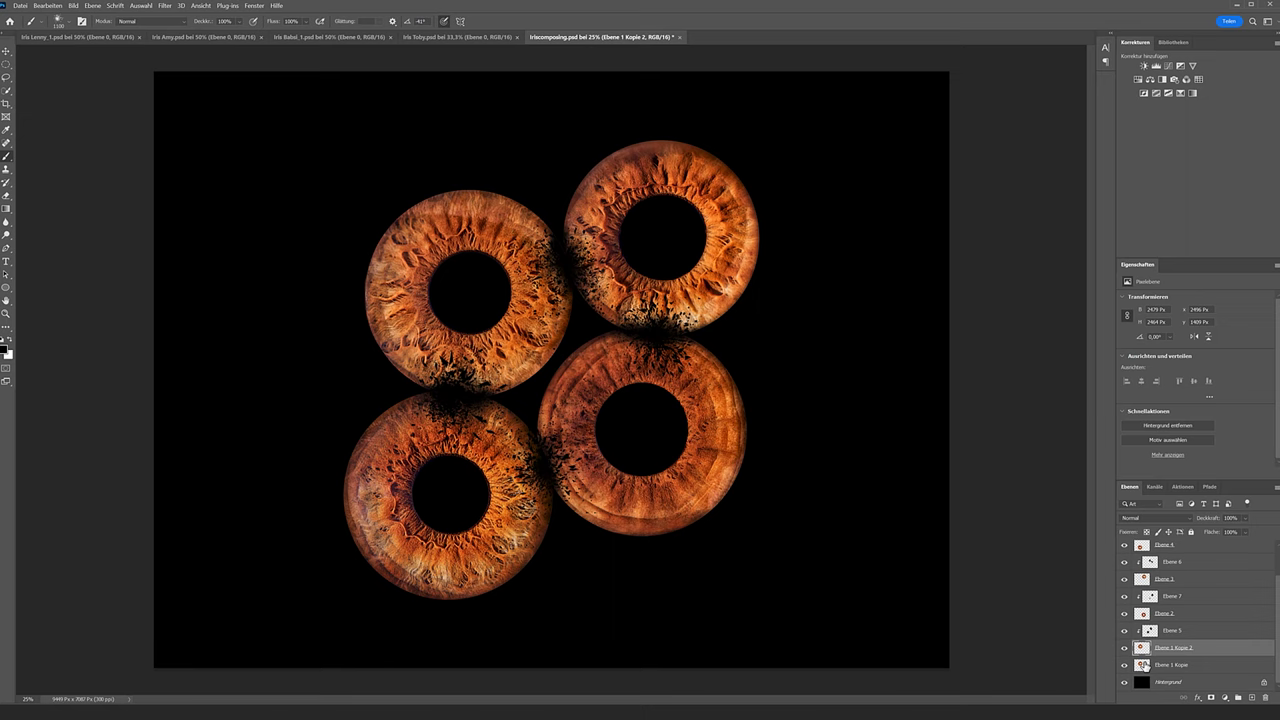
{"action": "left_click", "coordinate": [1141, 667]}
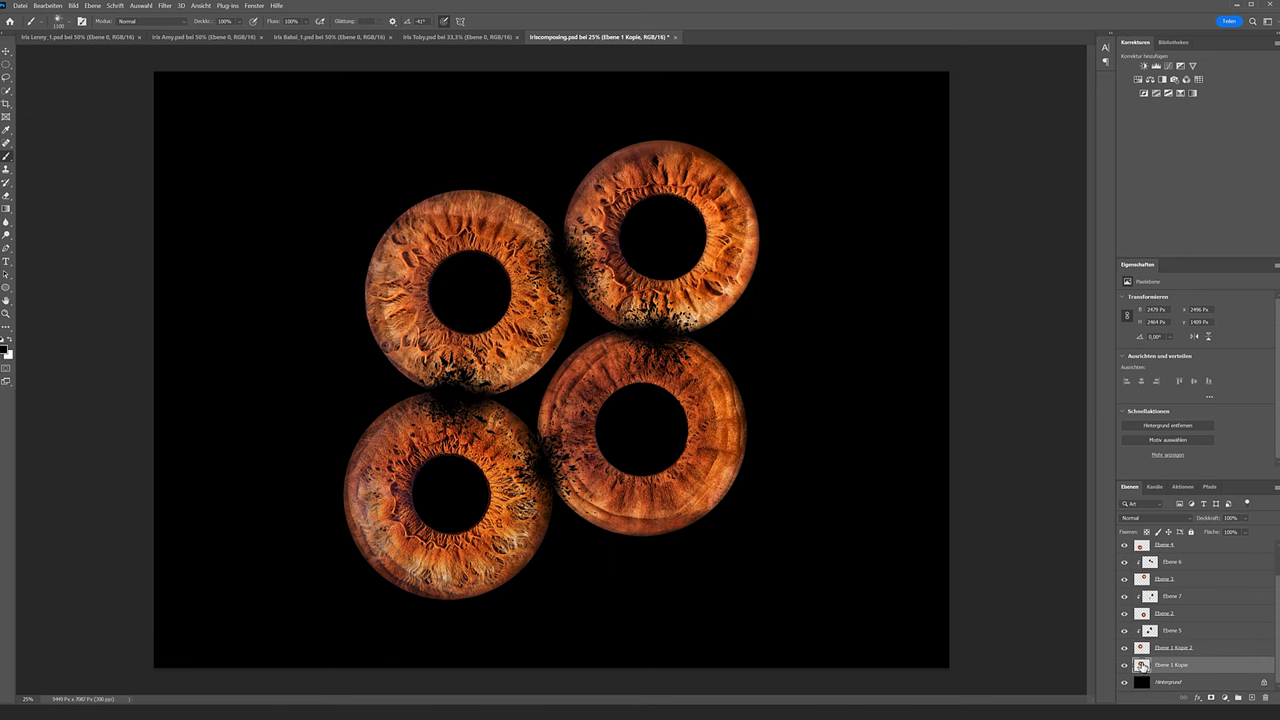
{"action": "left_click_drag", "start_coordinate": [1141, 667], "coordinate": [1138, 548]}
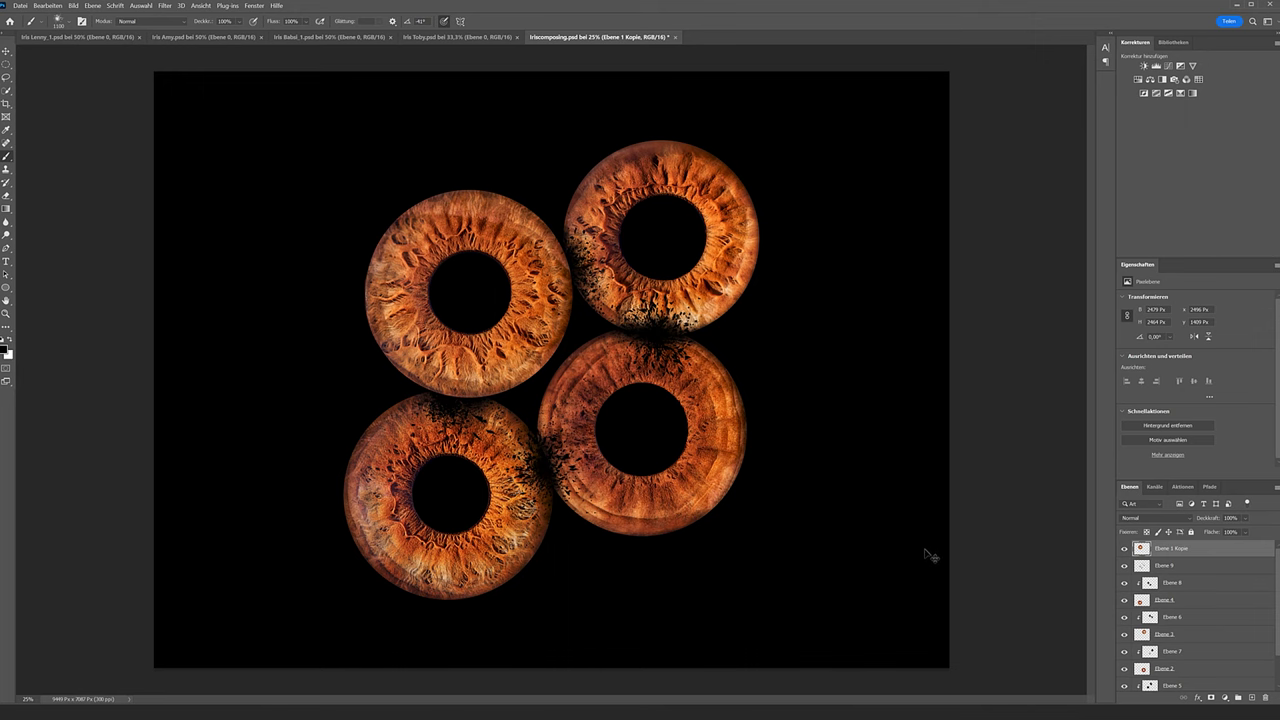
Enlarge the top iris copy to about 324%, rotate it and place it over the cluster's right side.
{"action": "key", "text": "ctrl+t"}
{"action": "mouse_move", "coordinate": [572, 189]}
{"action": "left_mouse_down"}
{"action": "mouse_move", "coordinate": [942, 423]}
{"action": "mouse_move", "coordinate": [782, 476]}
{"action": "mouse_move", "coordinate": [778, 452]}
{"action": "left_mouse_up"}
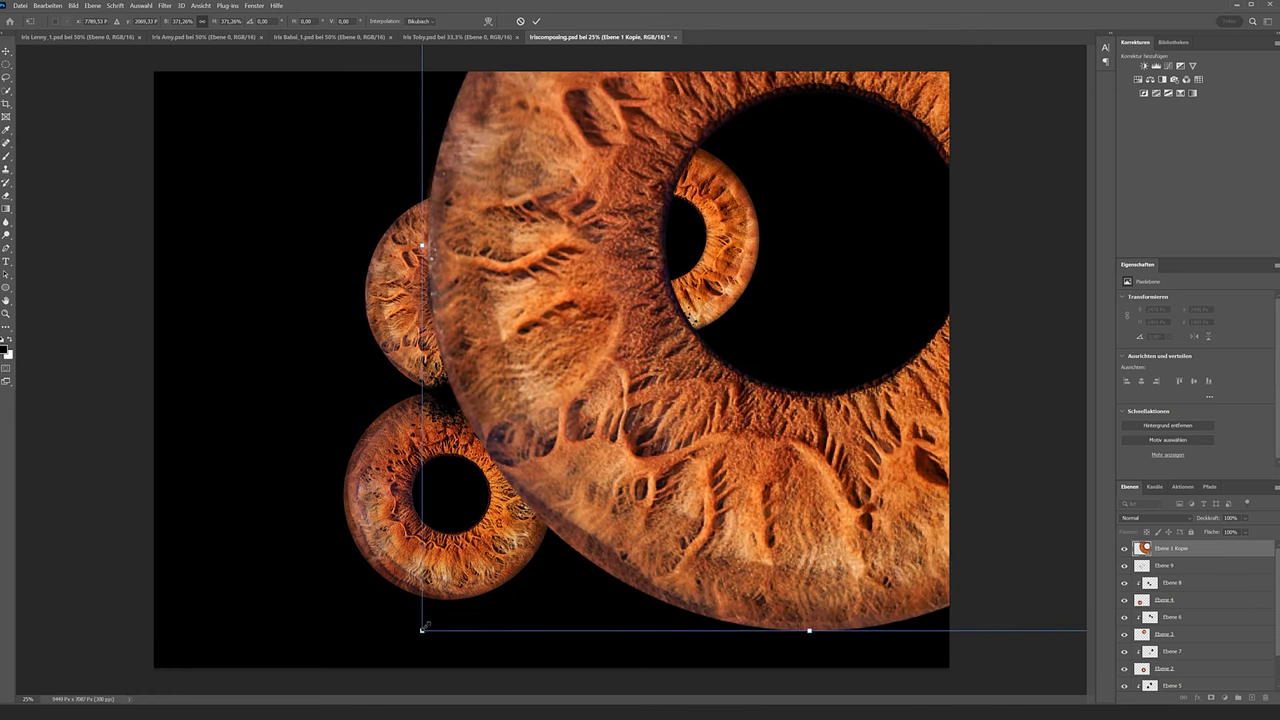
{"action": "left_click_drag", "start_coordinate": [422, 628], "coordinate": [518, 535]}
{"action": "mouse_move", "coordinate": [722, 396]}
{"action": "left_mouse_down"}
{"action": "mouse_move", "coordinate": [640, 450]}
{"action": "mouse_move", "coordinate": [655, 447]}
{"action": "left_mouse_up"}
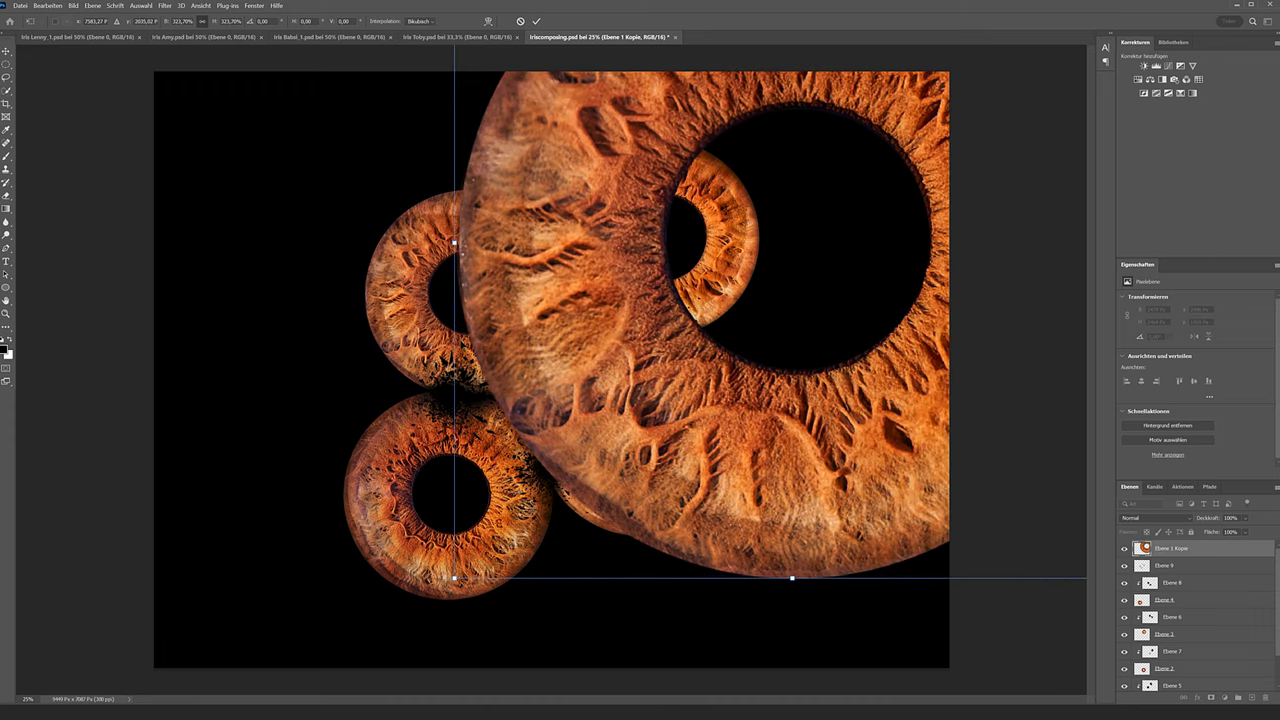
{"action": "left_click_drag", "start_coordinate": [578, 192], "coordinate": [563, 214]}
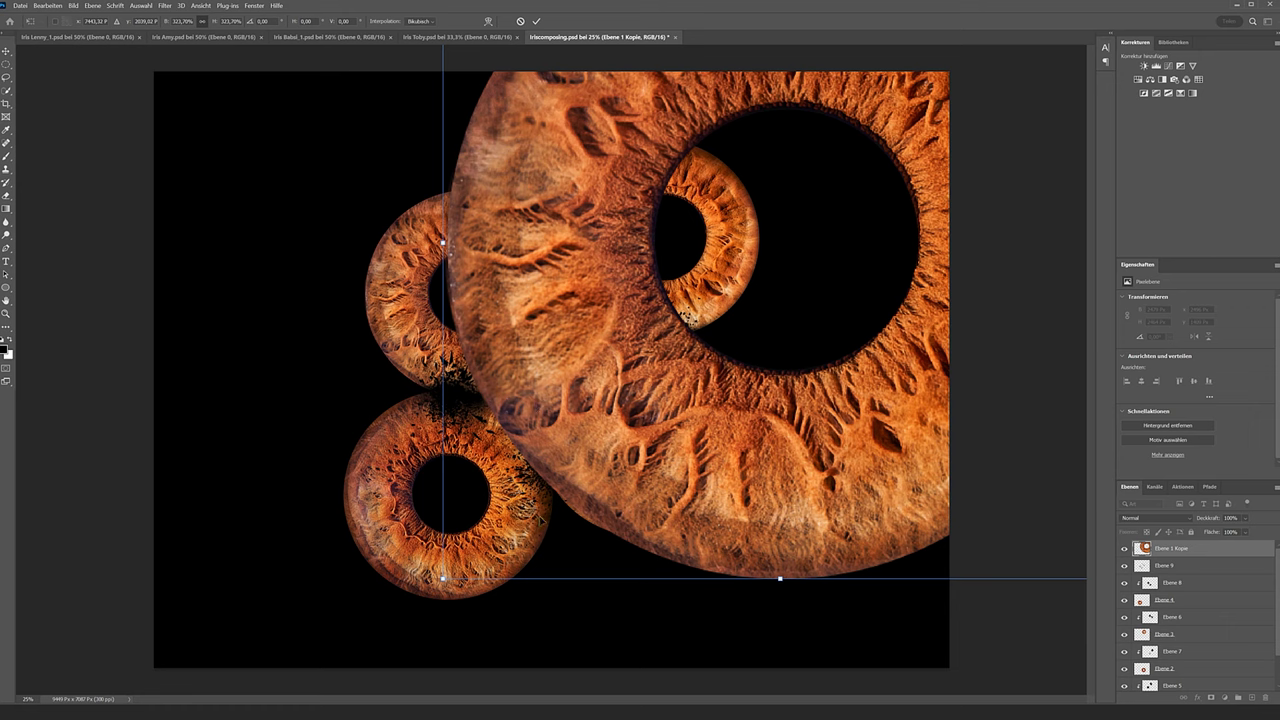
{"action": "left_click_drag", "start_coordinate": [451, 603], "coordinate": [765, 612]}
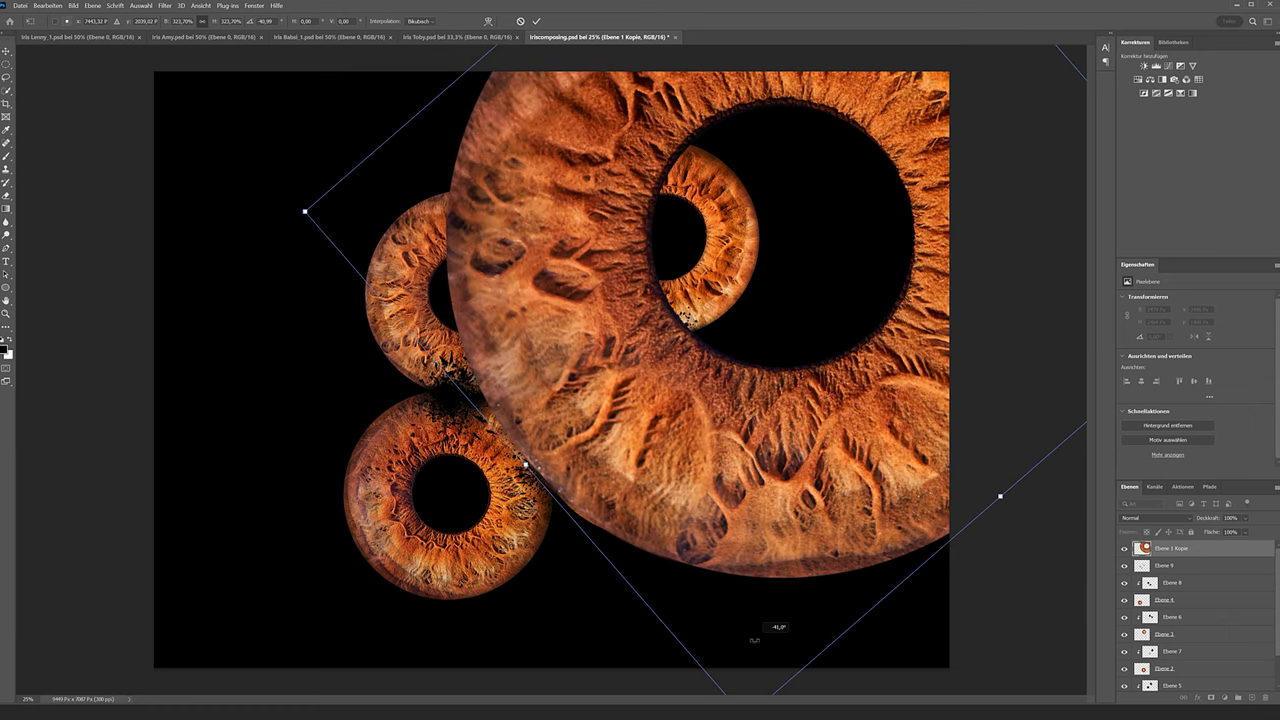
{"action": "left_click_drag", "start_coordinate": [632, 437], "coordinate": [577, 433]}
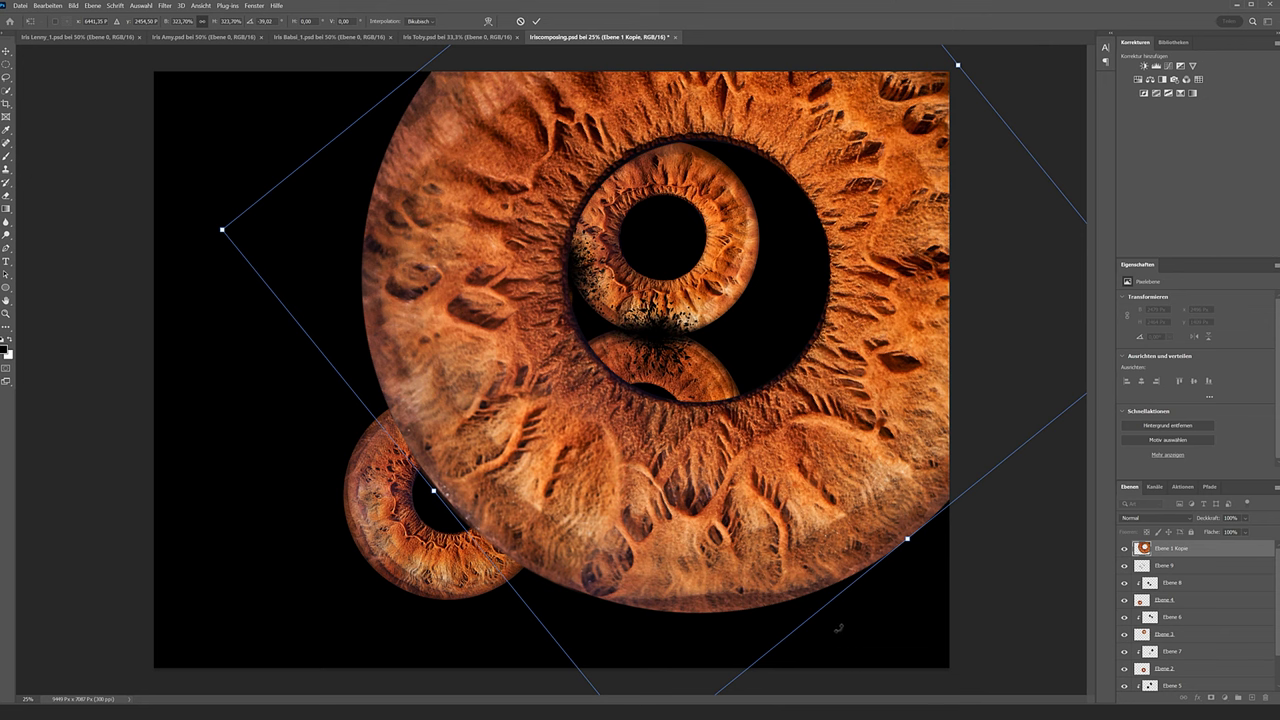
{"action": "mouse_move", "coordinate": [838, 628]}
{"action": "left_mouse_down"}
{"action": "mouse_move", "coordinate": [862, 346]}
{"action": "mouse_move", "coordinate": [900, 425]}
{"action": "mouse_move", "coordinate": [929, 440]}
{"action": "left_mouse_up"}
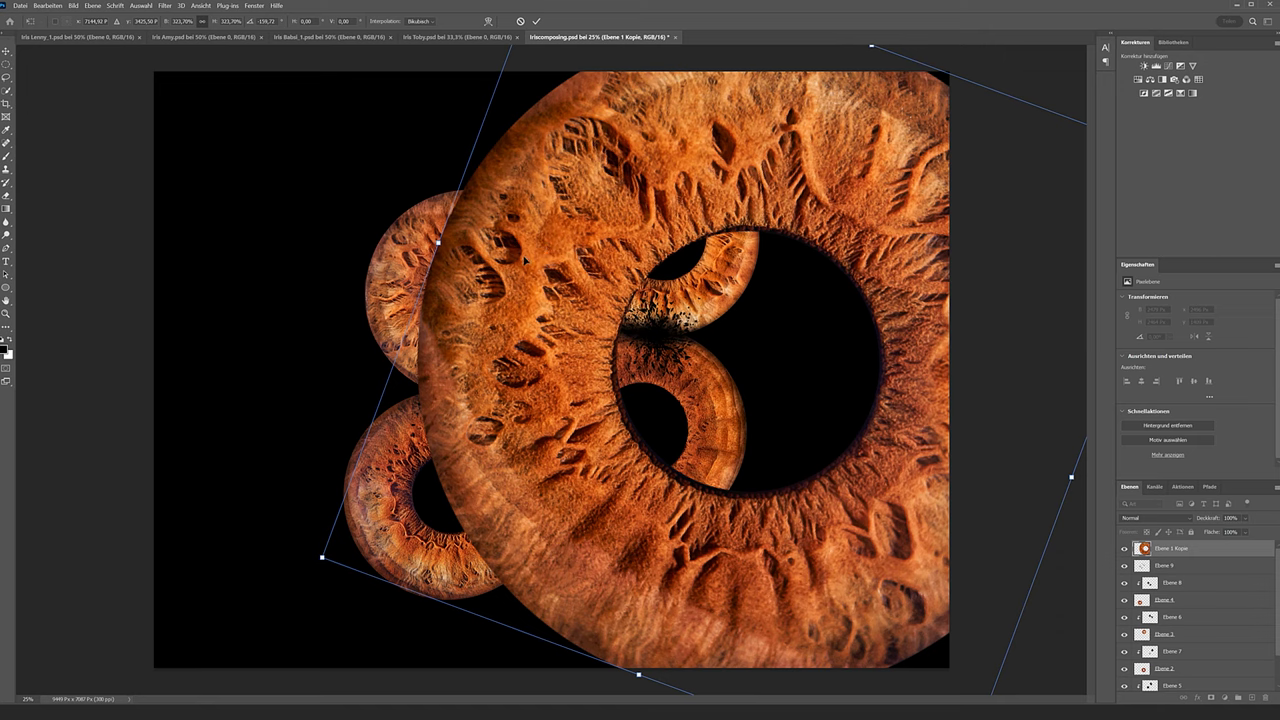
{"action": "key", "text": "Return"}
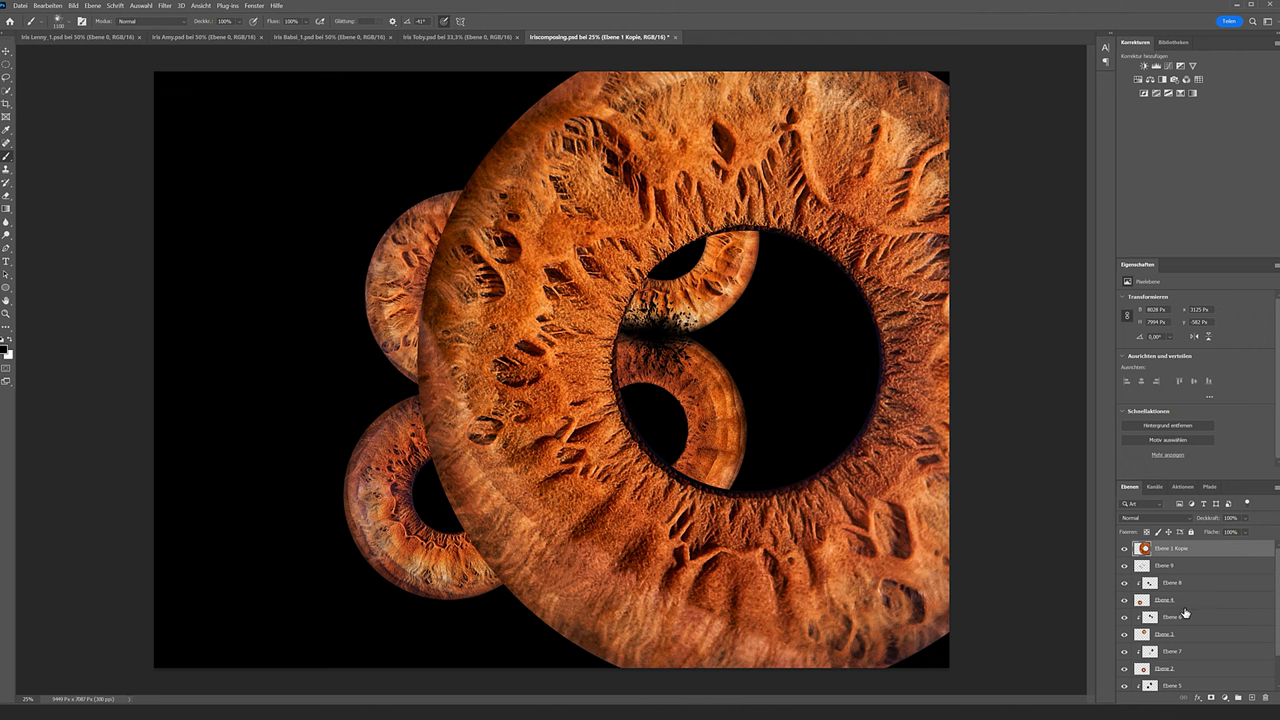
Give the giant iris a black layer mask and reveal particles between the two top irises.
{"action": "left_click", "coordinate": [1212, 698], "text": "alt"}
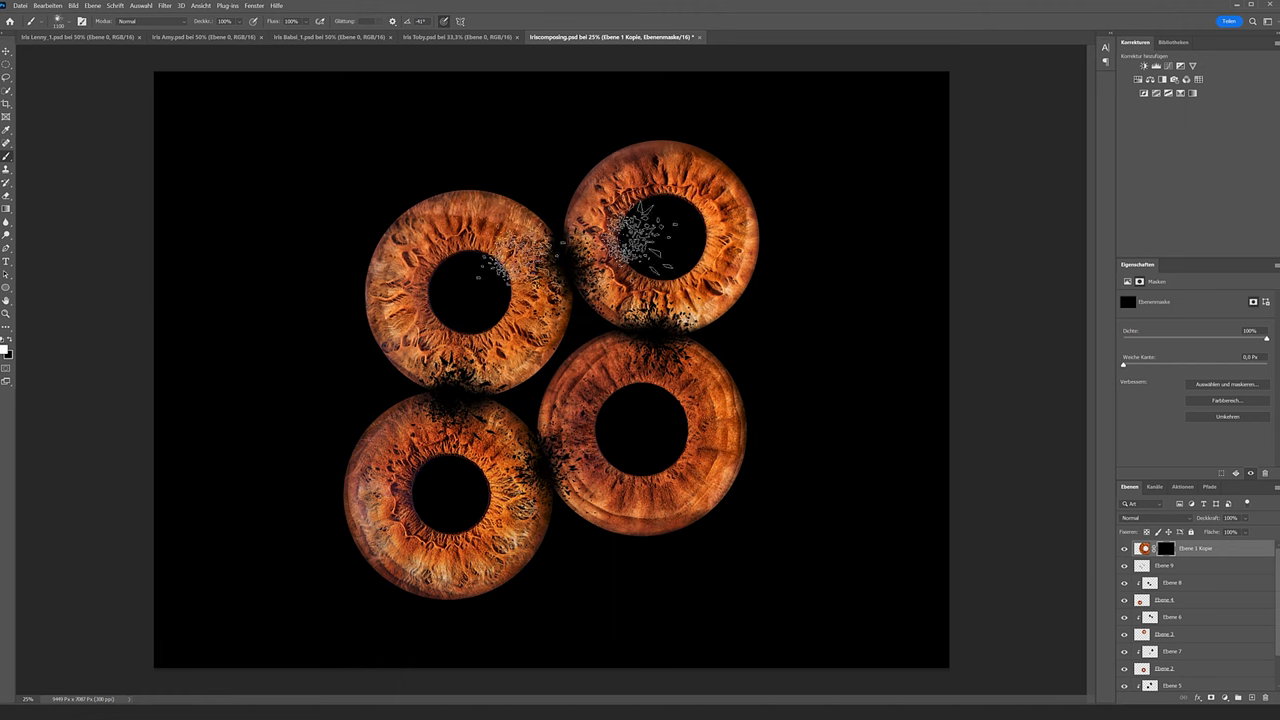
{"action": "mouse_move", "coordinate": [580, 222]}
{"action": "left_mouse_down"}
{"action": "mouse_move", "coordinate": [605, 325]}
{"action": "mouse_move", "coordinate": [610, 310]}
{"action": "left_mouse_up"}
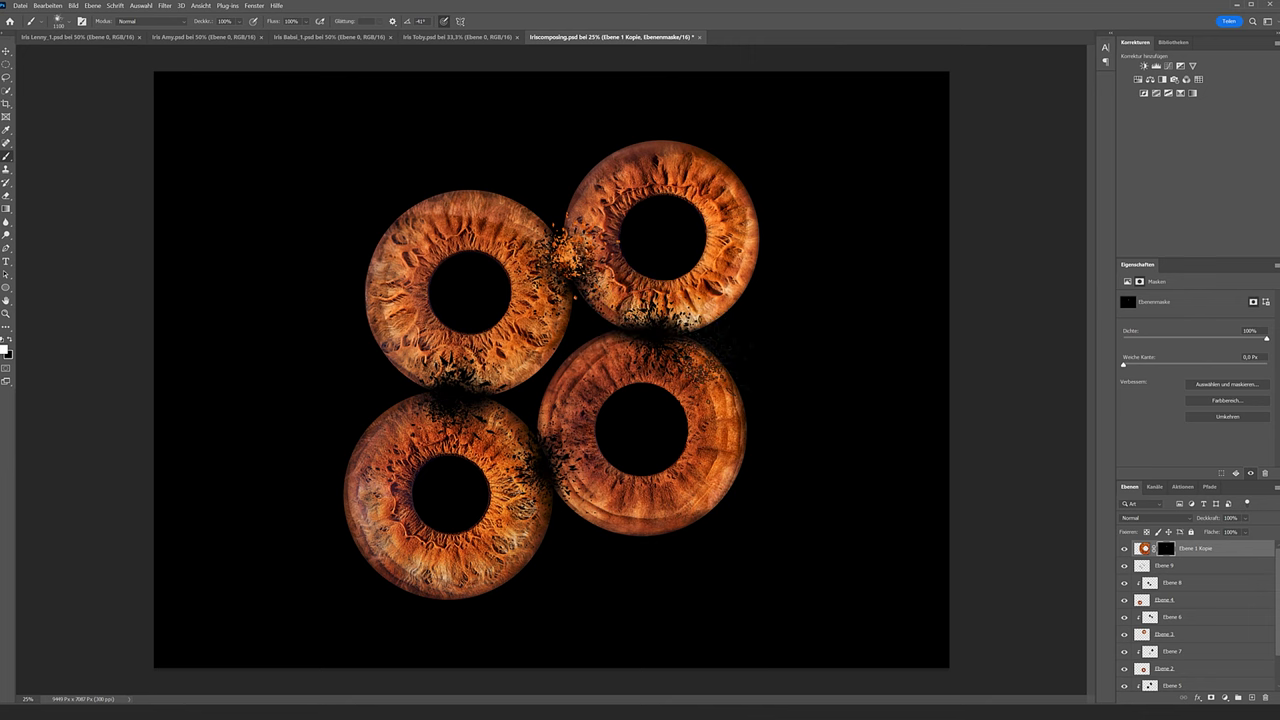
{"action": "key", "text": "ctrl+plus"}
{"action": "right_click", "coordinate": [688, 315]}
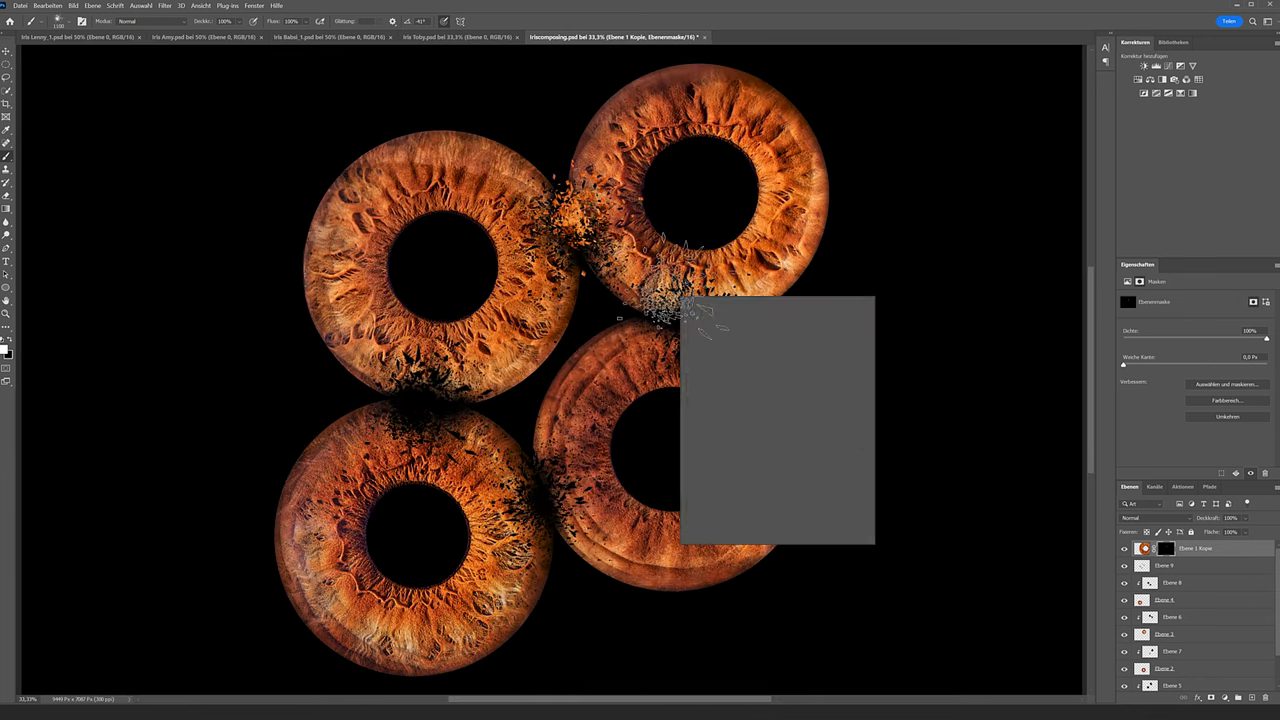
{"action": "scroll", "coordinate": [735, 490], "scroll_direction": "down", "scroll_amount": 1}
{"action": "scroll", "coordinate": [735, 490], "scroll_direction": "down", "scroll_amount": 1}
{"action": "scroll", "coordinate": [735, 490], "scroll_direction": "down", "scroll_amount": 1}
{"action": "left_click_drag", "start_coordinate": [850, 499], "coordinate": [850, 516]}
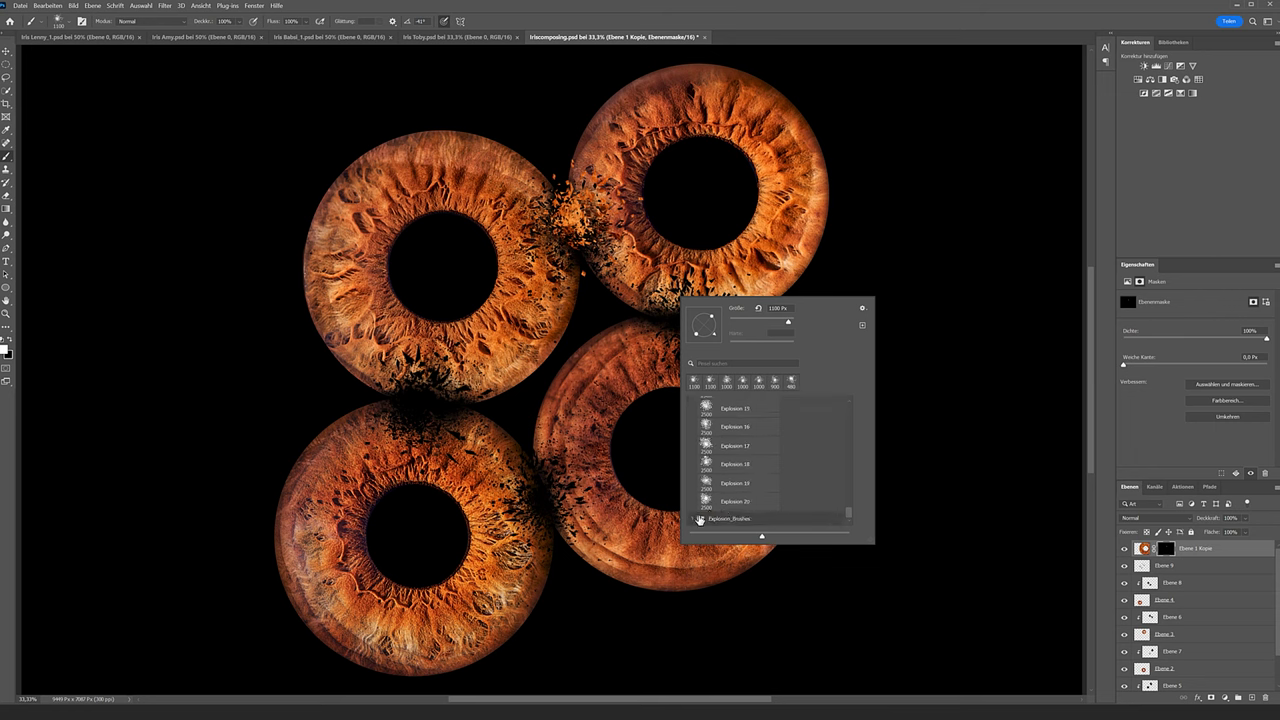
Stamp more particles on the mask using the 001_Explosion and 003_Explosion brushes.
{"action": "left_click", "coordinate": [691, 518]}
{"action": "scroll", "coordinate": [735, 480], "scroll_direction": "down", "scroll_amount": 3}
{"action": "left_click", "coordinate": [720, 479]}
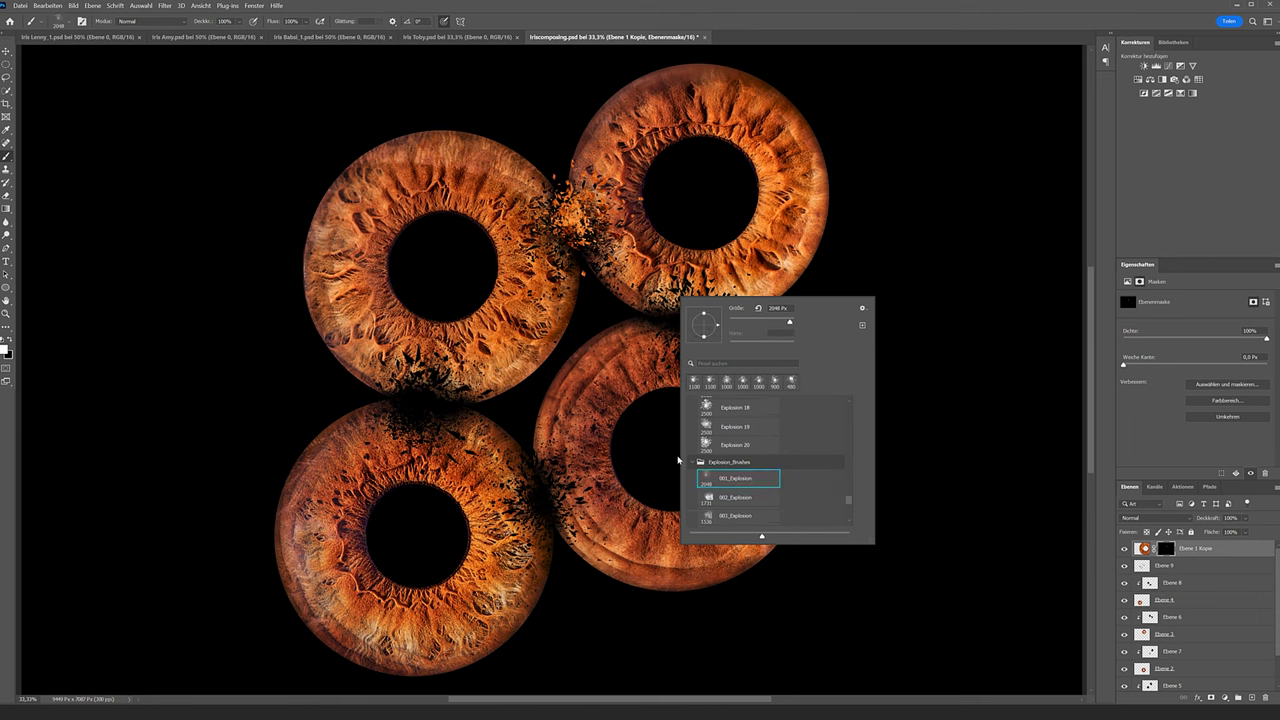
{"action": "scroll", "coordinate": [708, 499], "scroll_direction": "down", "scroll_amount": 1}
{"action": "left_click", "coordinate": [708, 499]}
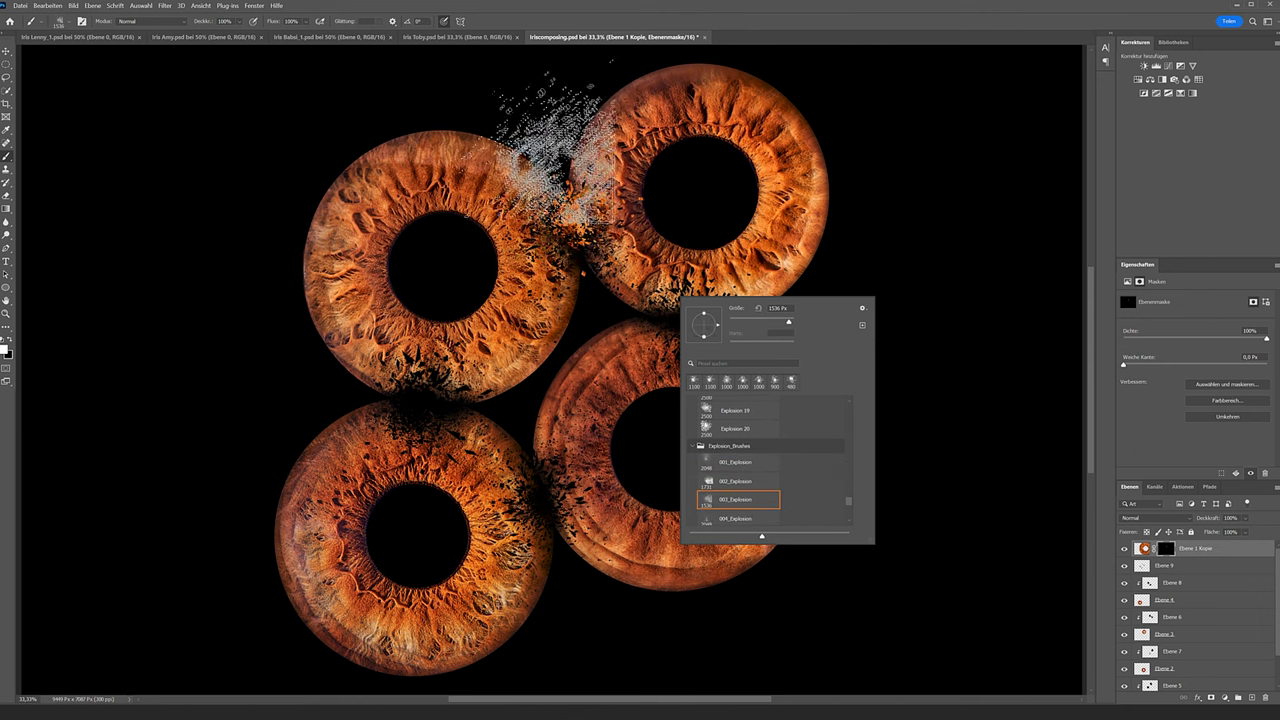
{"action": "left_click", "coordinate": [560, 150]}
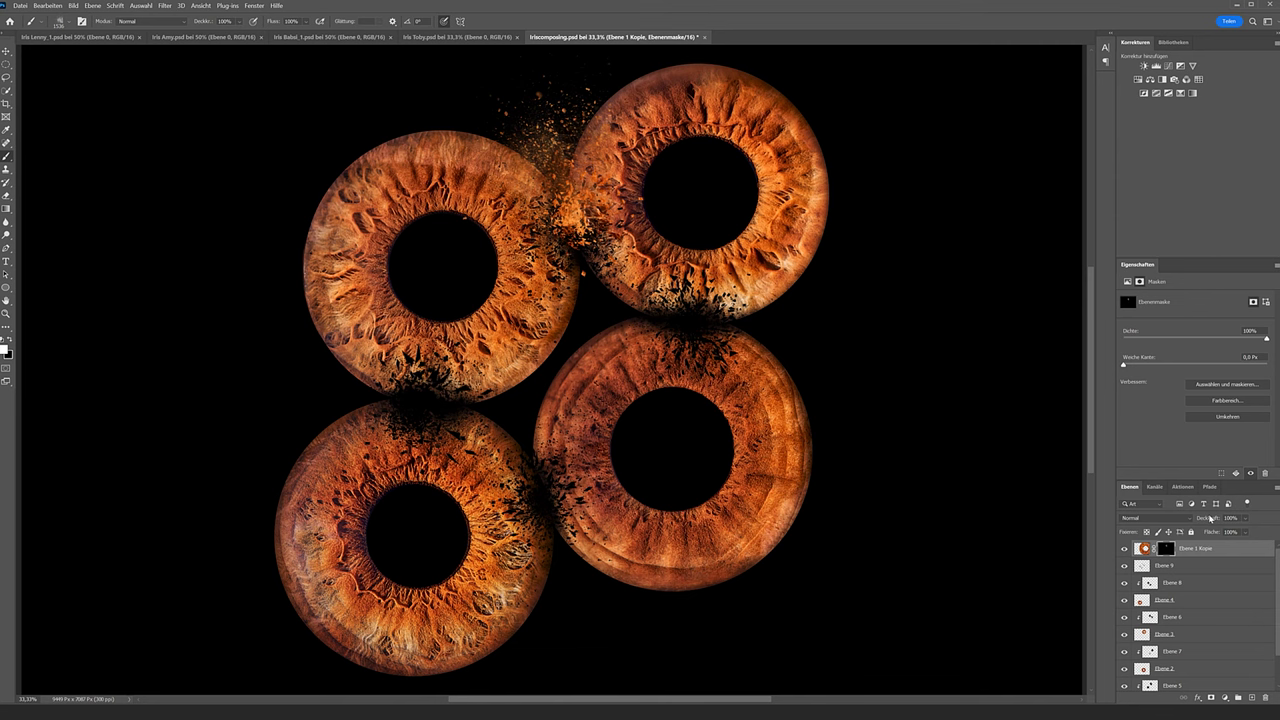
Set the giant iris layer's opacity to 92%.
{"action": "left_click_drag", "start_coordinate": [1205, 518], "coordinate": [1201, 517]}
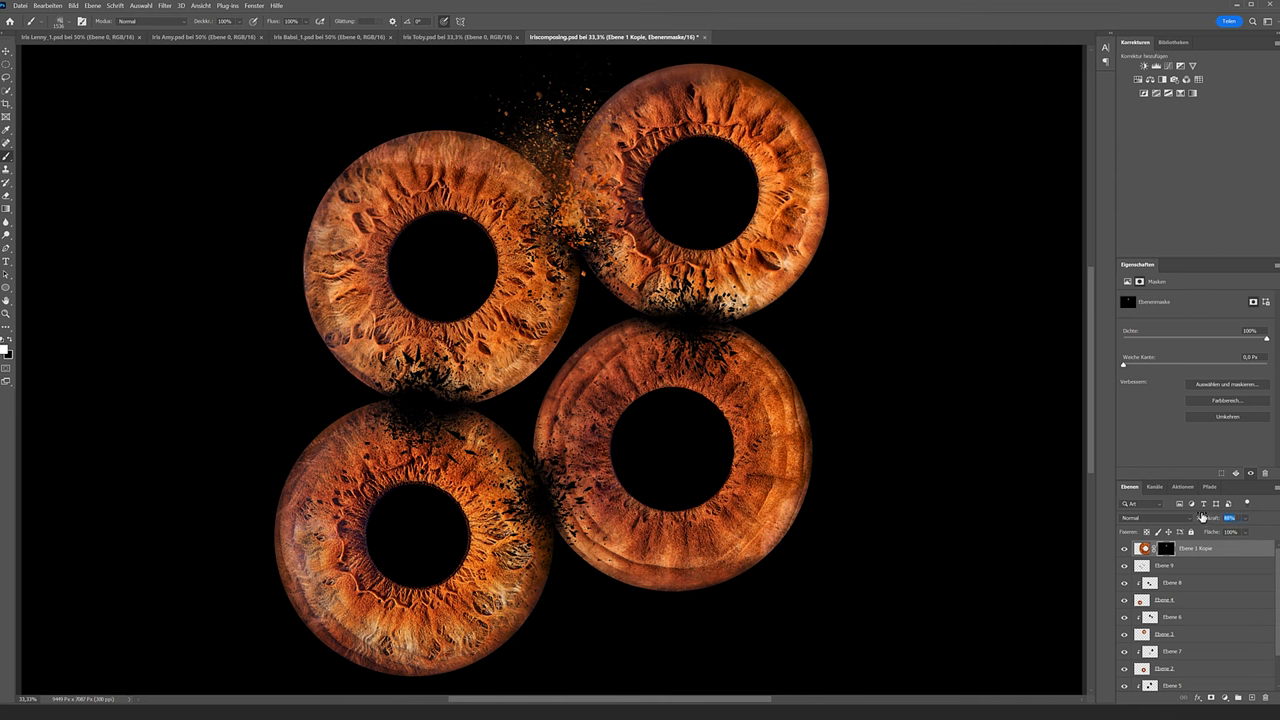
{"action": "left_click_drag", "start_coordinate": [1203, 515], "coordinate": [1215, 515]}
{"action": "scroll", "coordinate": [1176, 618], "scroll_direction": "down", "scroll_amount": 1}
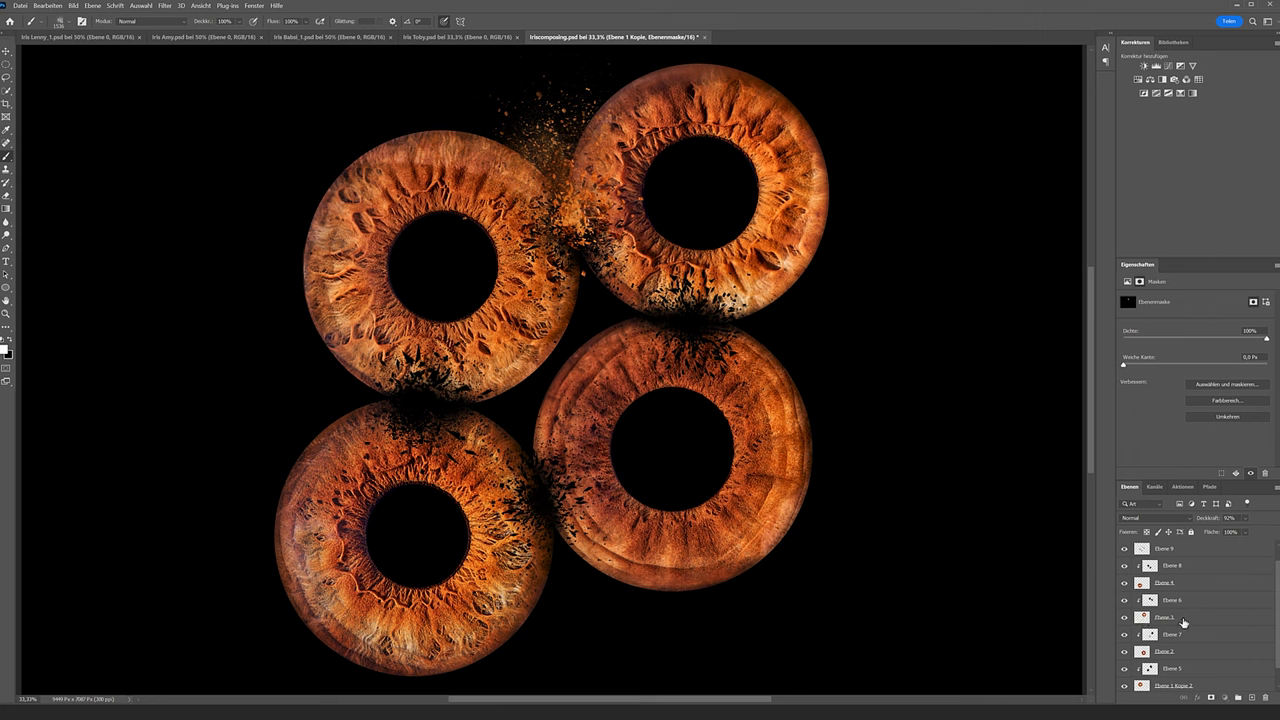
Duplicate the Ebene 3 iris layer and move it to the top of the layer stack.
{"action": "left_click", "coordinate": [1143, 618]}
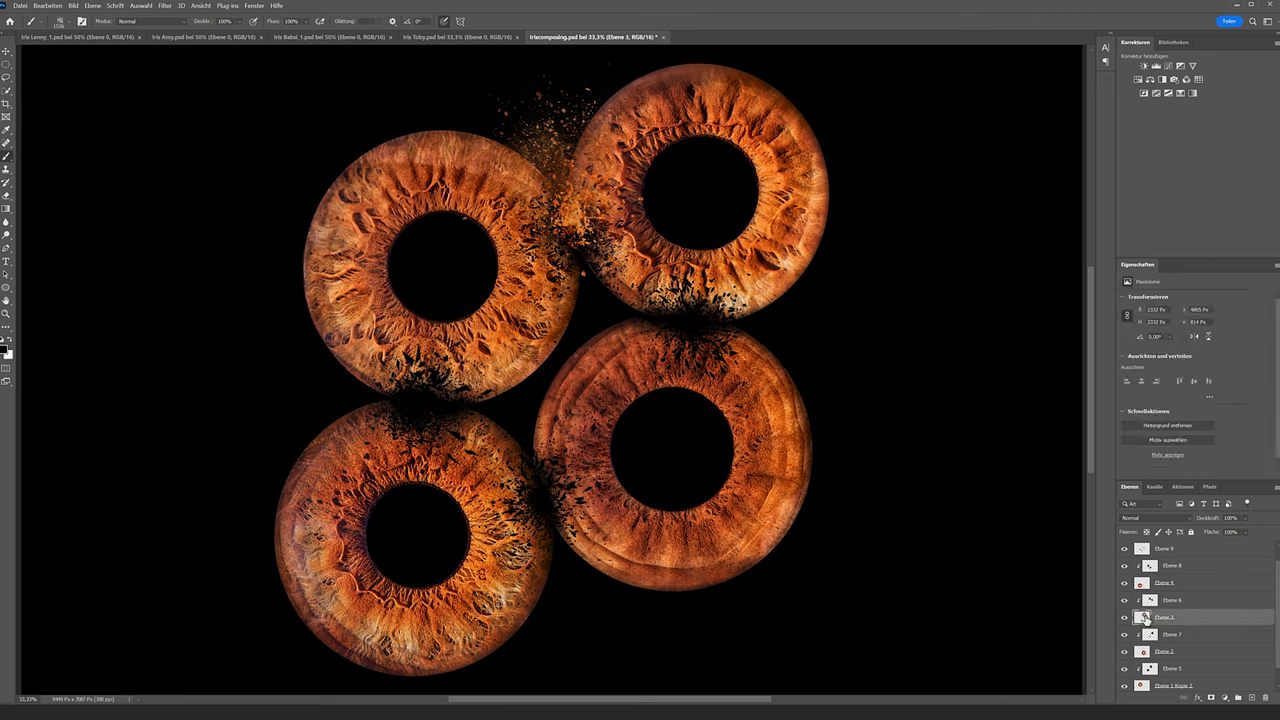
{"action": "key", "text": "ctrl+j"}
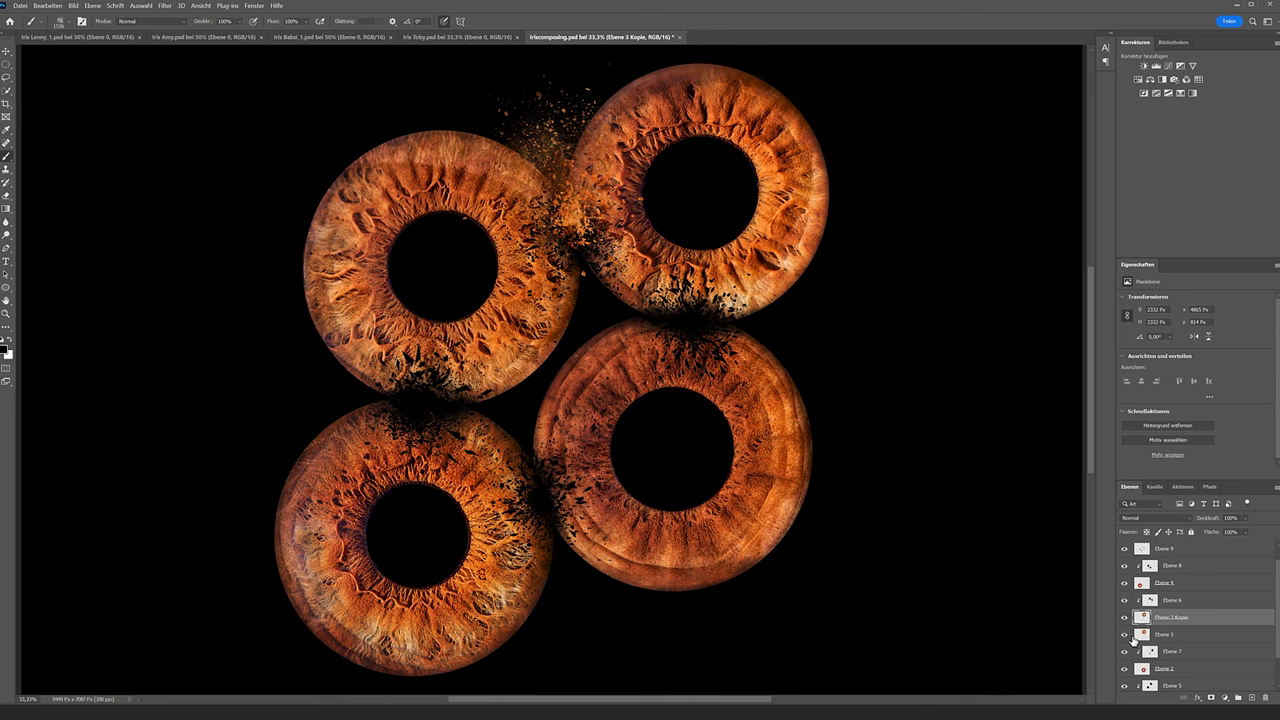
{"action": "left_click", "coordinate": [1158, 637]}
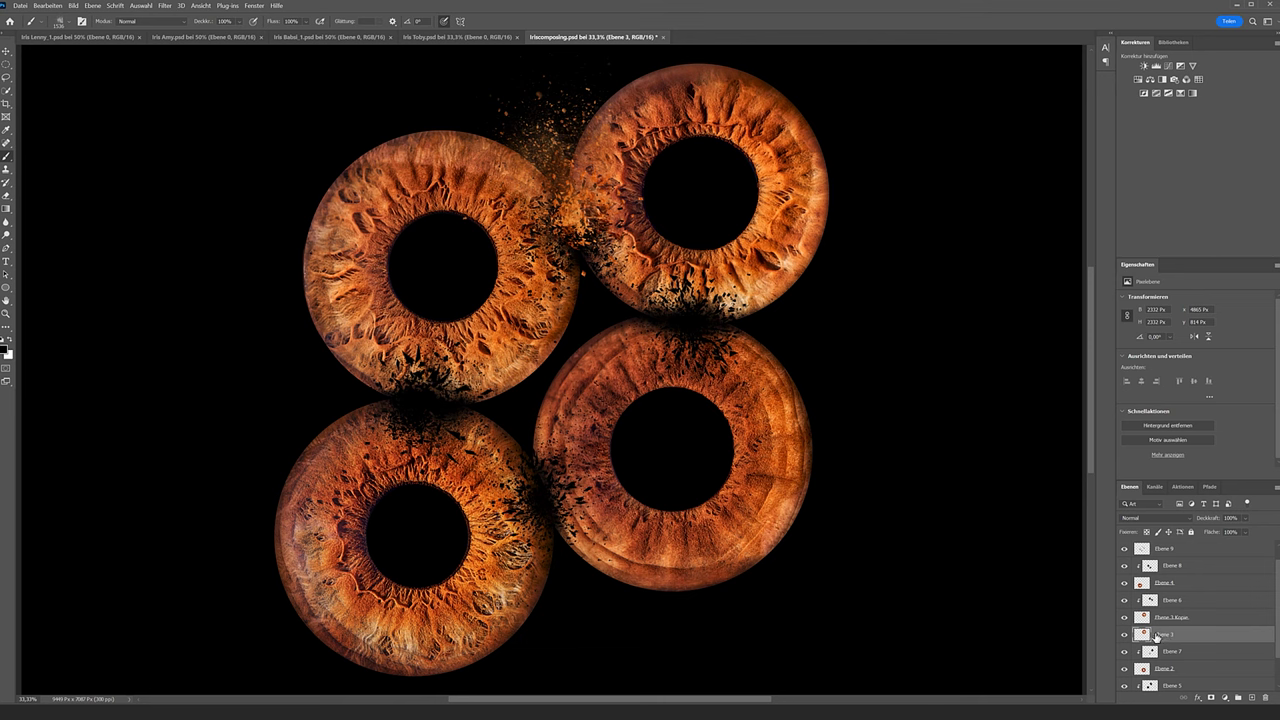
{"action": "left_click_drag", "start_coordinate": [1158, 636], "coordinate": [1160, 546]}
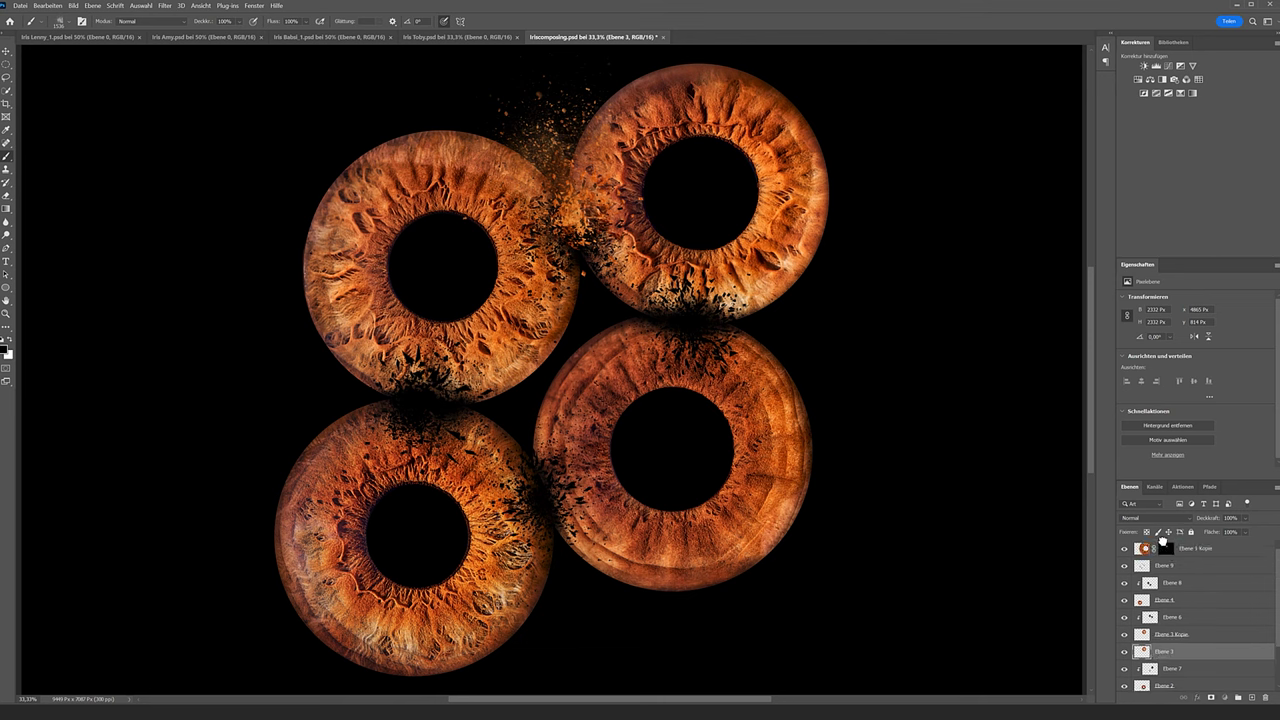
Enlarge the iris to about 240%, rotate it ~19.5° clockwise, reposition it, and hide it under a black mask.
{"action": "key", "text": "ctrl+t"}
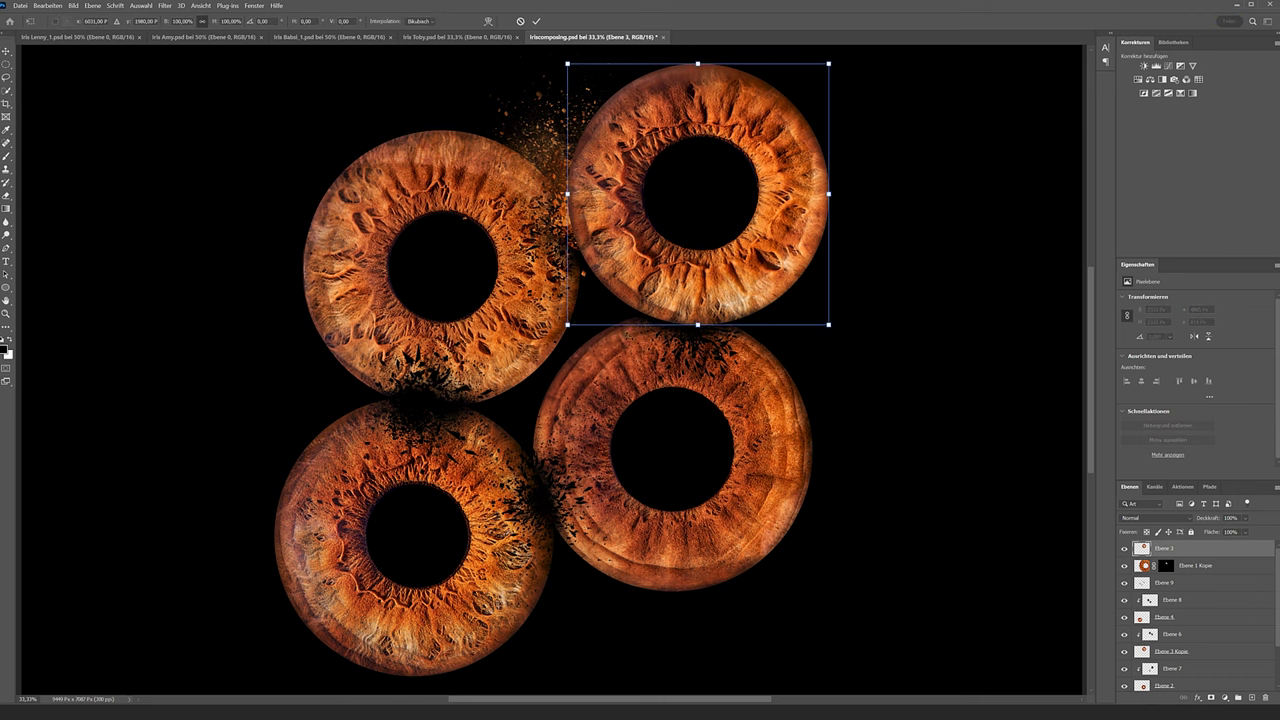
{"action": "left_click_drag", "start_coordinate": [567, 324], "coordinate": [237, 600]}
{"action": "mouse_move", "coordinate": [727, 415]}
{"action": "left_mouse_down"}
{"action": "mouse_move", "coordinate": [635, 405]}
{"action": "mouse_move", "coordinate": [741, 512]}
{"action": "left_mouse_up"}
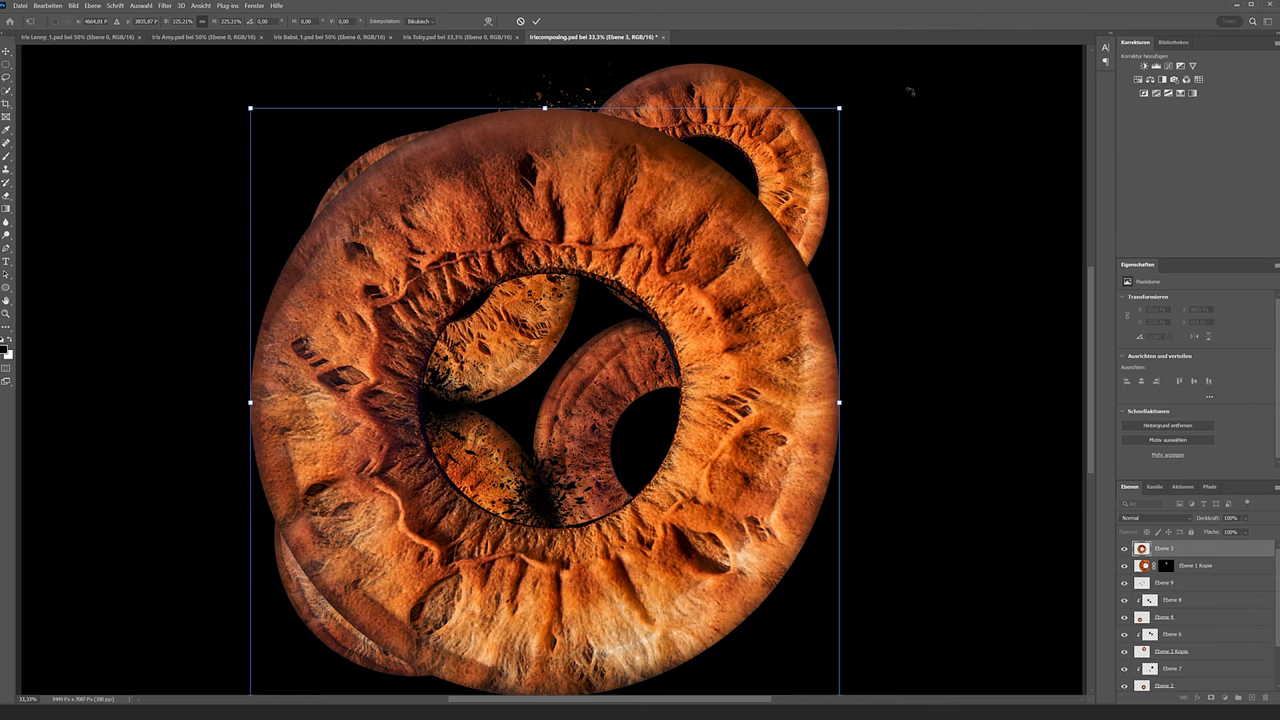
{"action": "left_click_drag", "start_coordinate": [911, 92], "coordinate": [950, 240]}
{"action": "left_click_drag", "start_coordinate": [714, 266], "coordinate": [632, 262]}
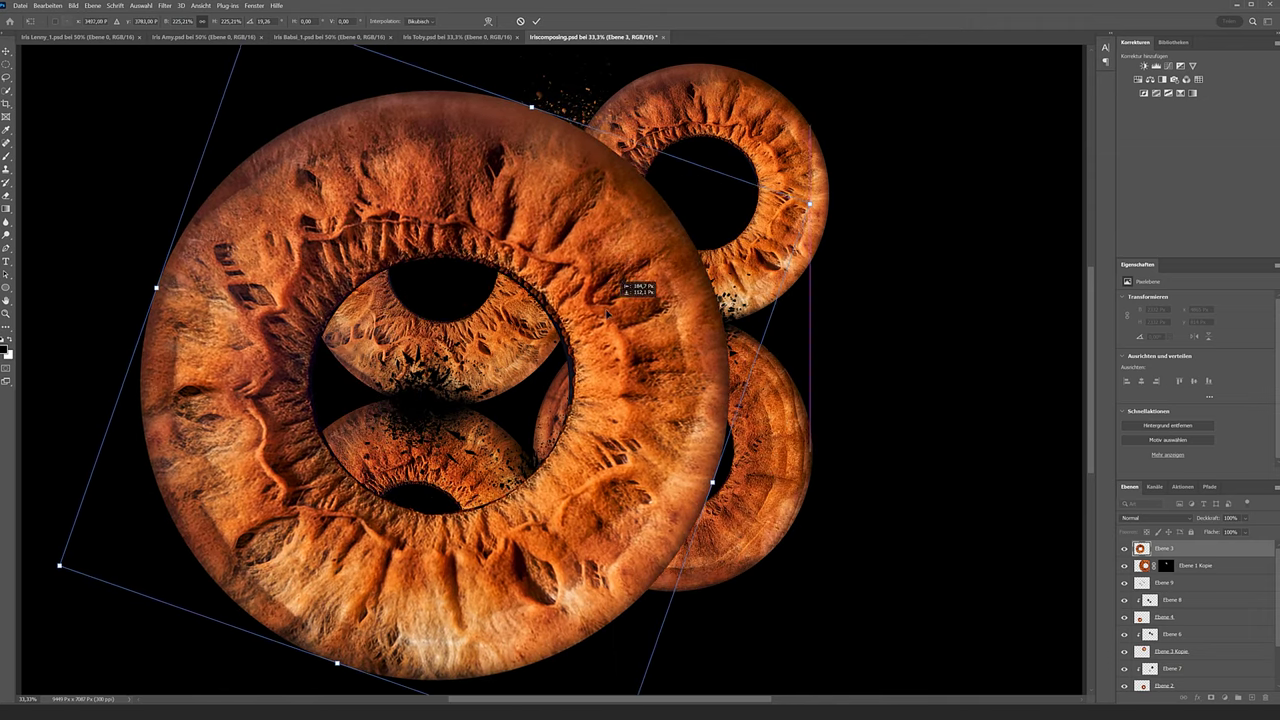
{"action": "left_click_drag", "start_coordinate": [630, 262], "coordinate": [608, 288]}
{"action": "left_click_drag", "start_coordinate": [777, 228], "coordinate": [813, 207]}
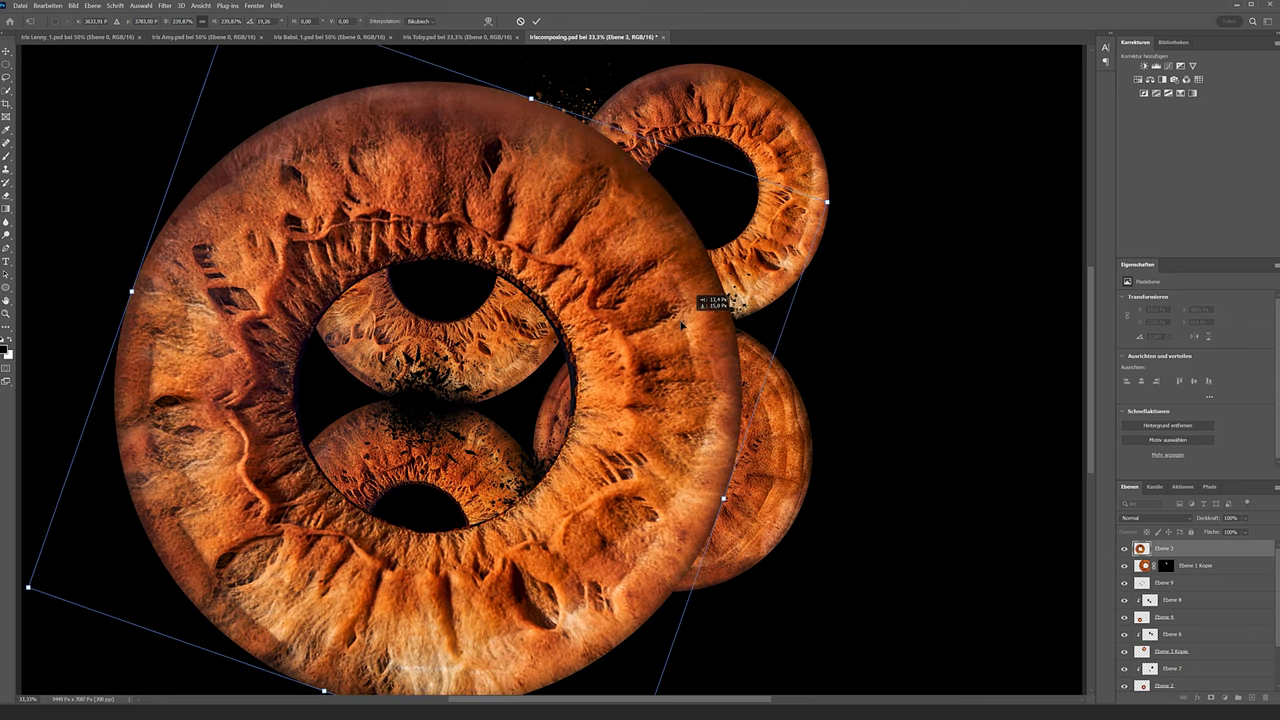
{"action": "key", "text": "Return"}
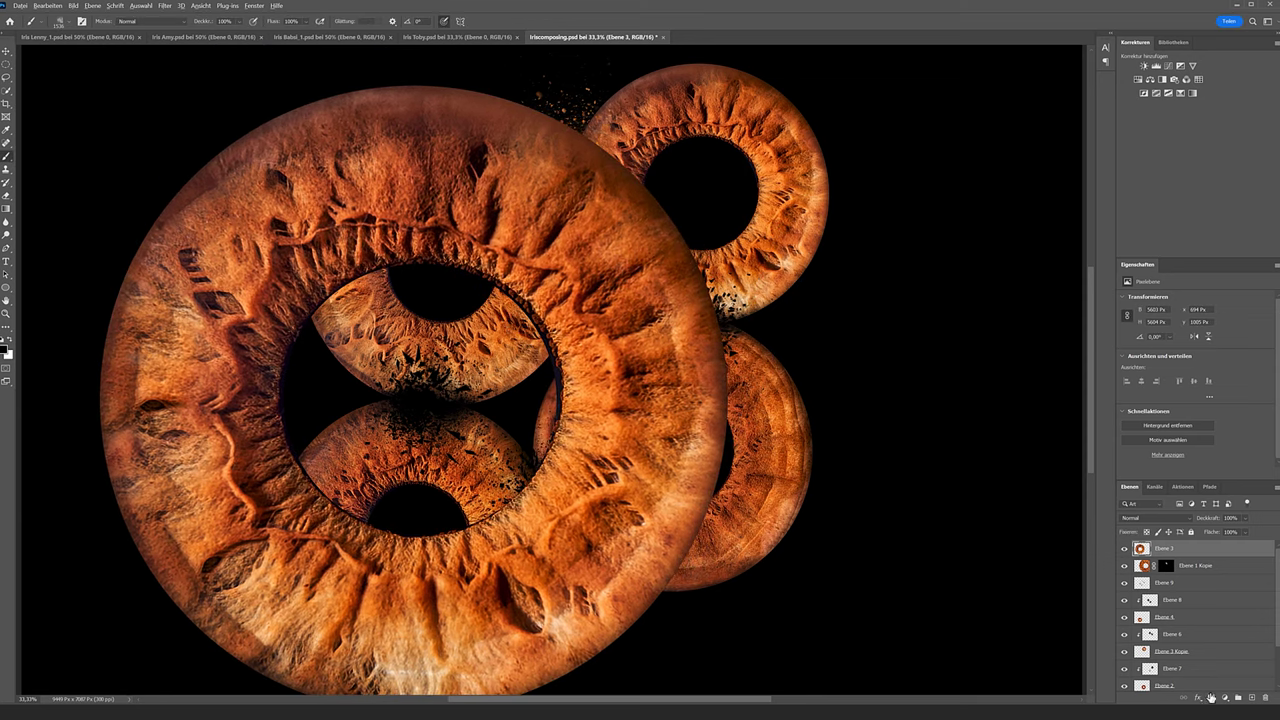
{"action": "left_click", "coordinate": [1211, 697], "text": "alt"}
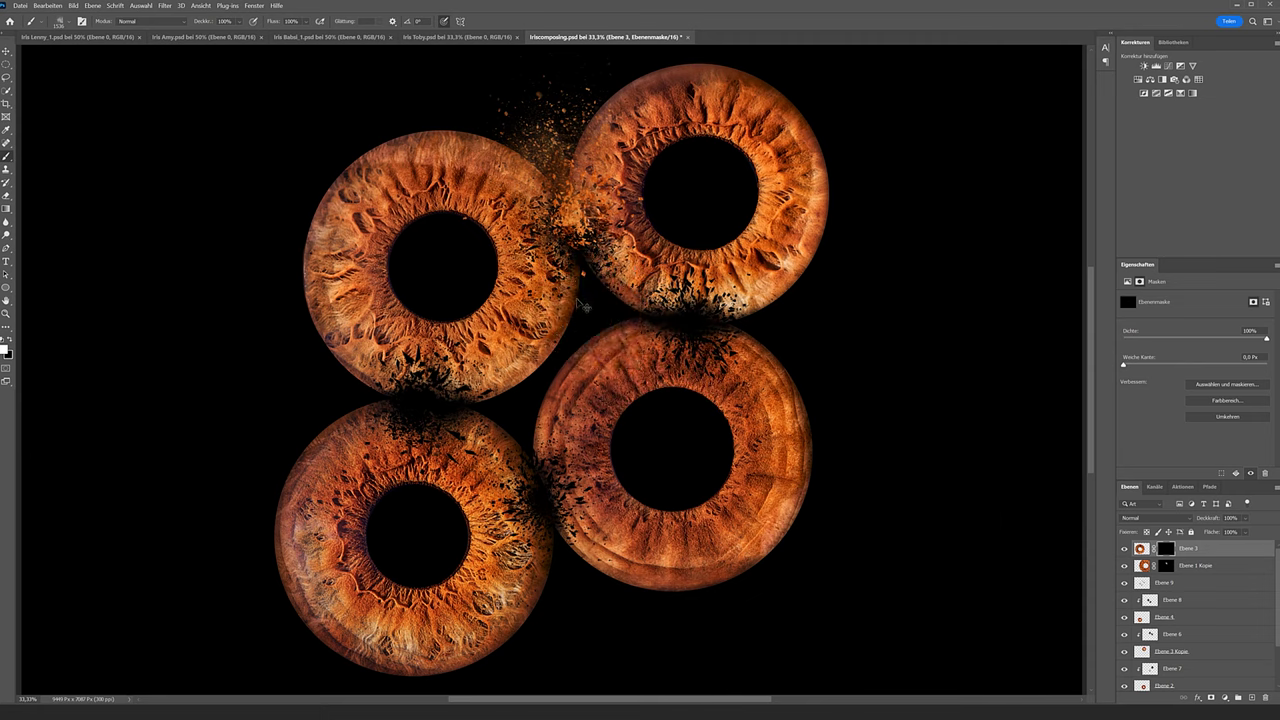
Choose an Explosion brush preset and zoom out to view the whole image.
{"action": "right_click", "coordinate": [642, 352]}
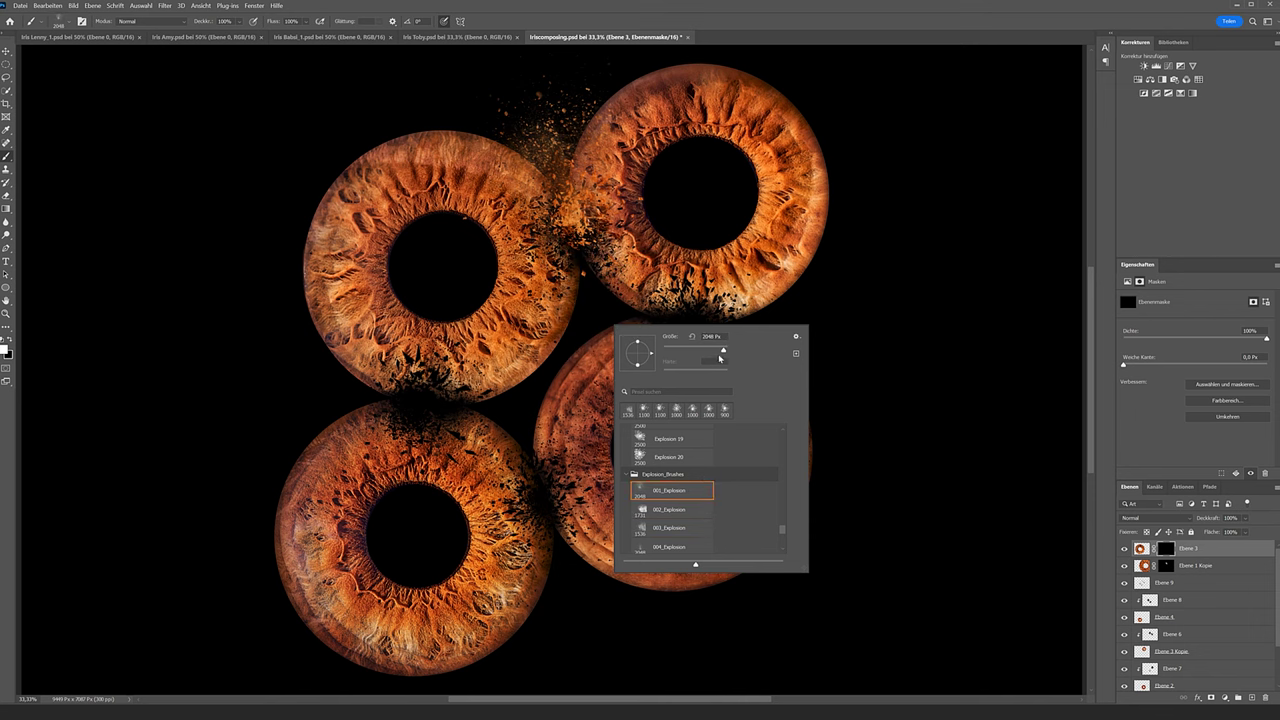
{"action": "key", "text": "Return"}
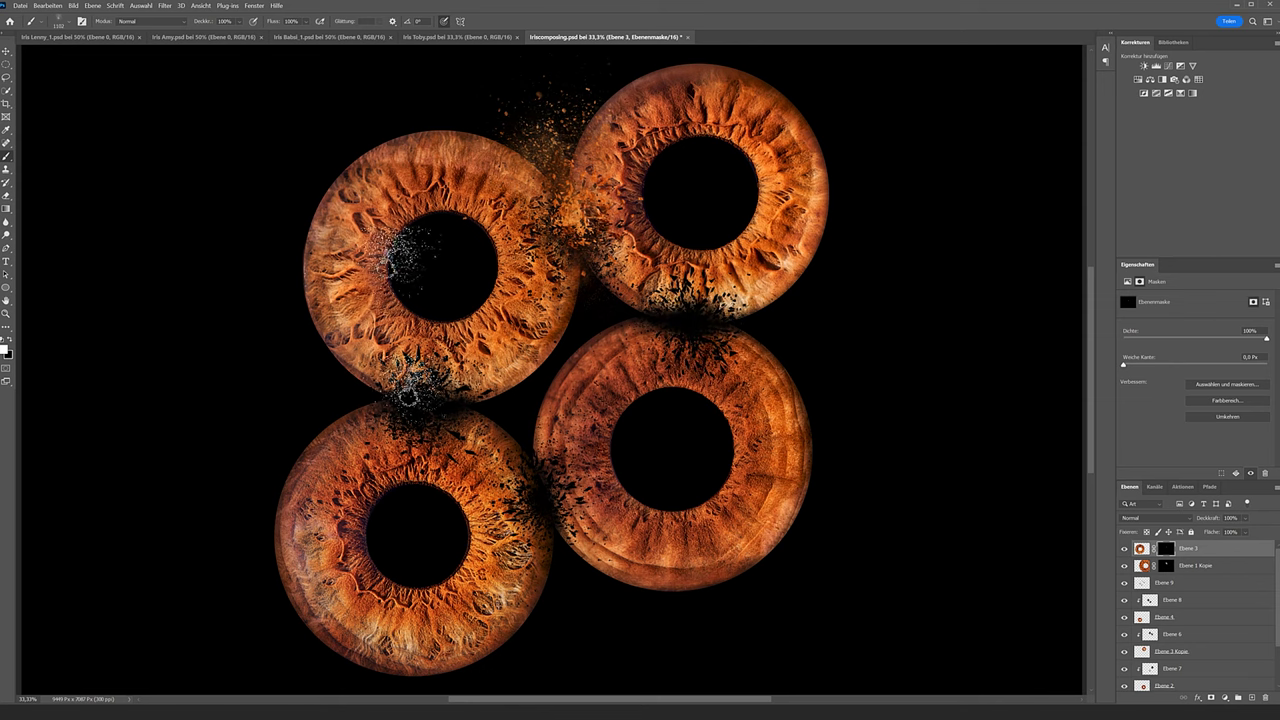
{"action": "key", "text": "ctrl+minus"}
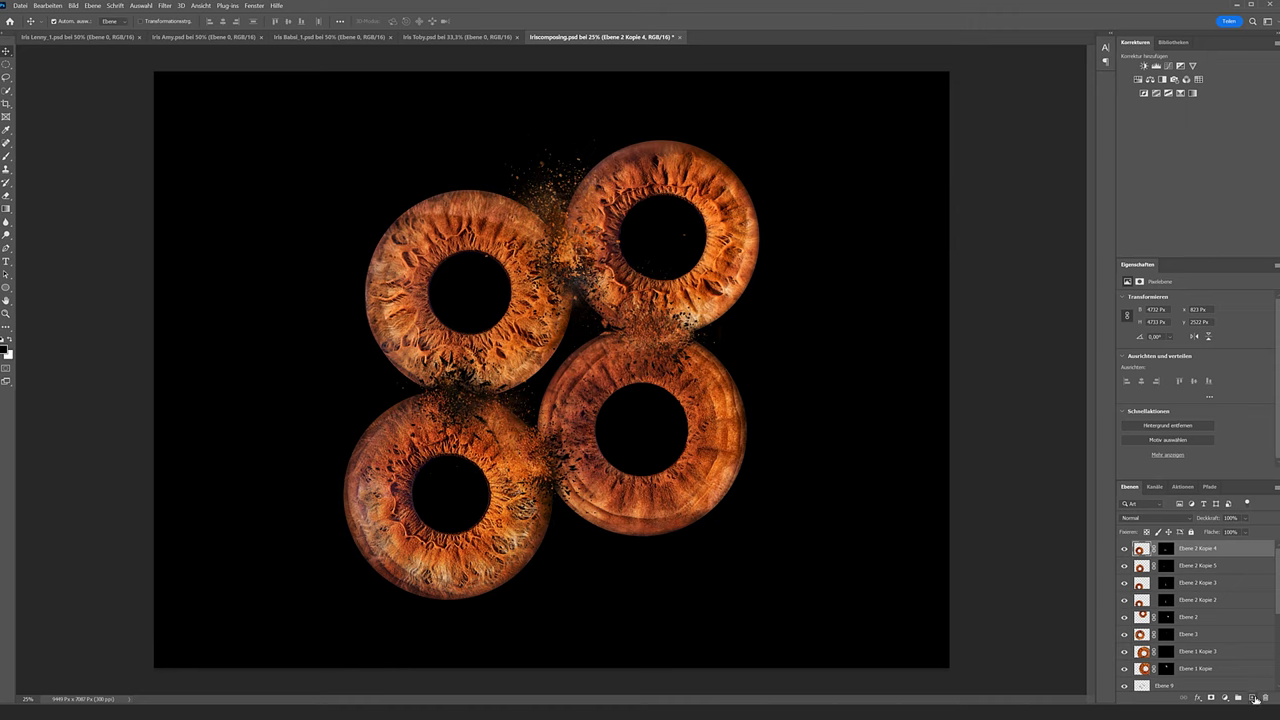
Add an empty layer and set the foreground colour to a bright orange sampled from the irises.
{"action": "left_click", "coordinate": [1253, 698]}
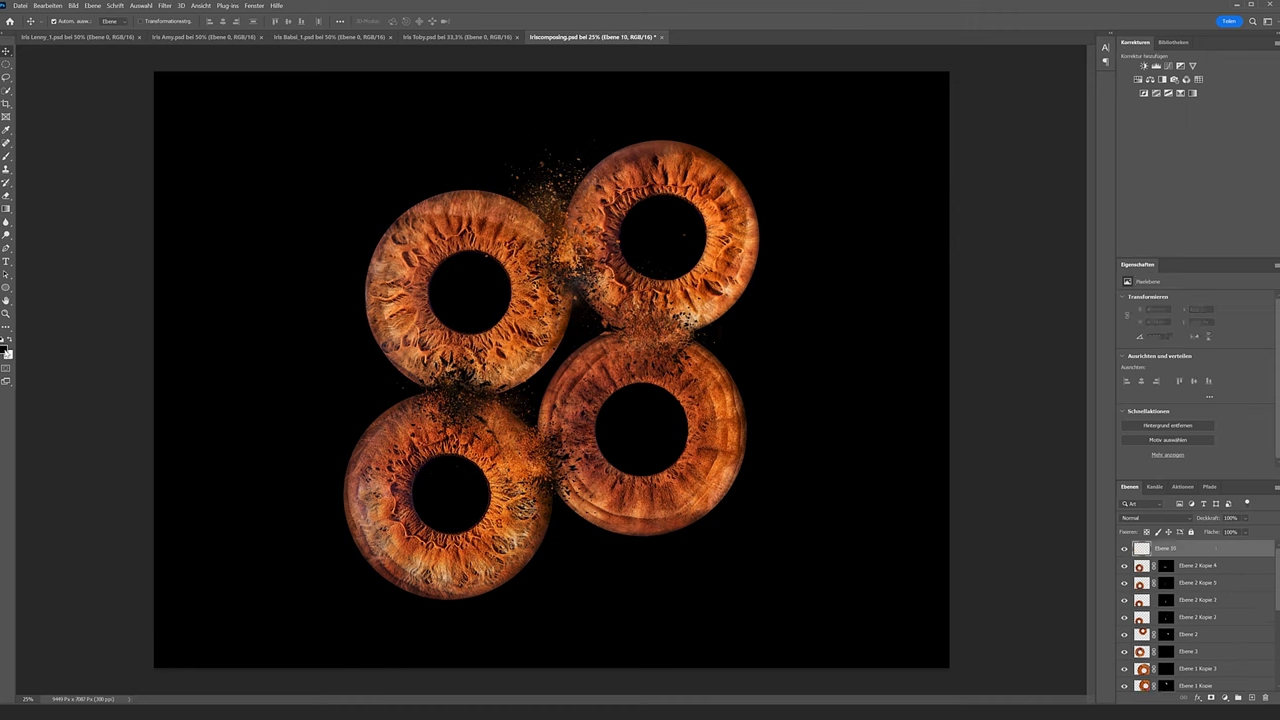
{"action": "left_click", "coordinate": [6, 347]}
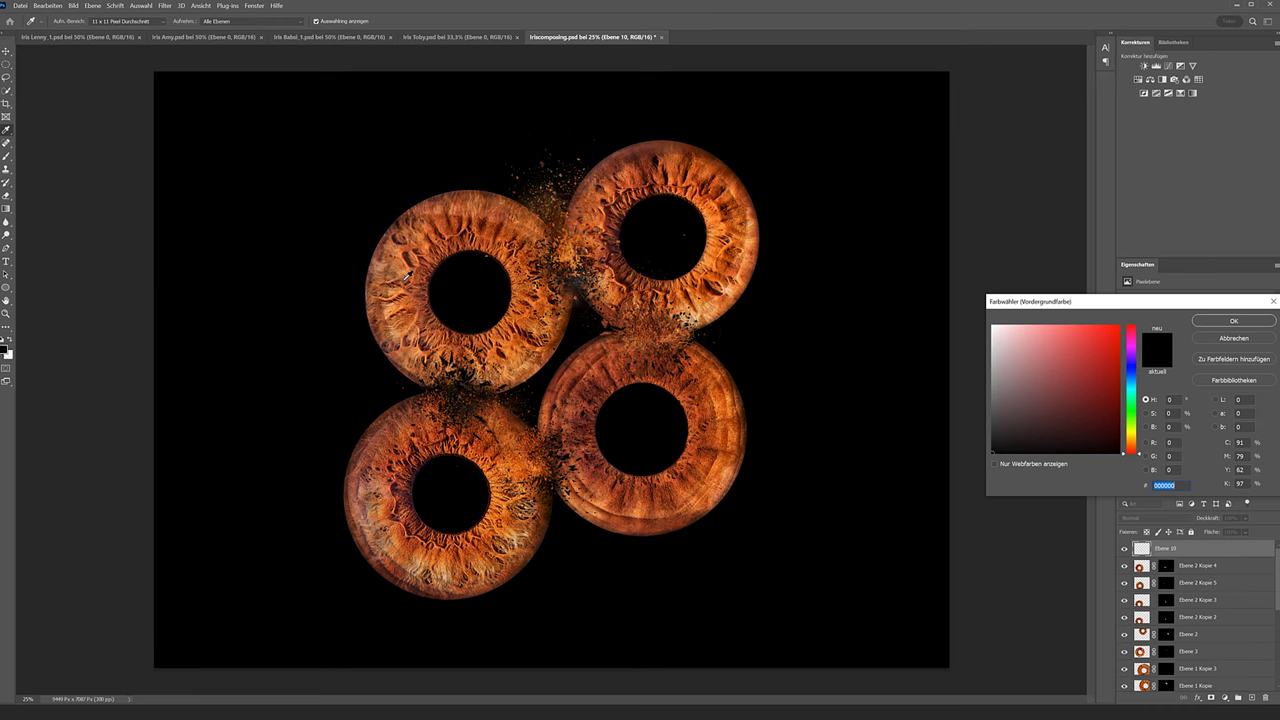
{"action": "left_click", "coordinate": [402, 273]}
{"action": "left_click", "coordinate": [401, 283]}
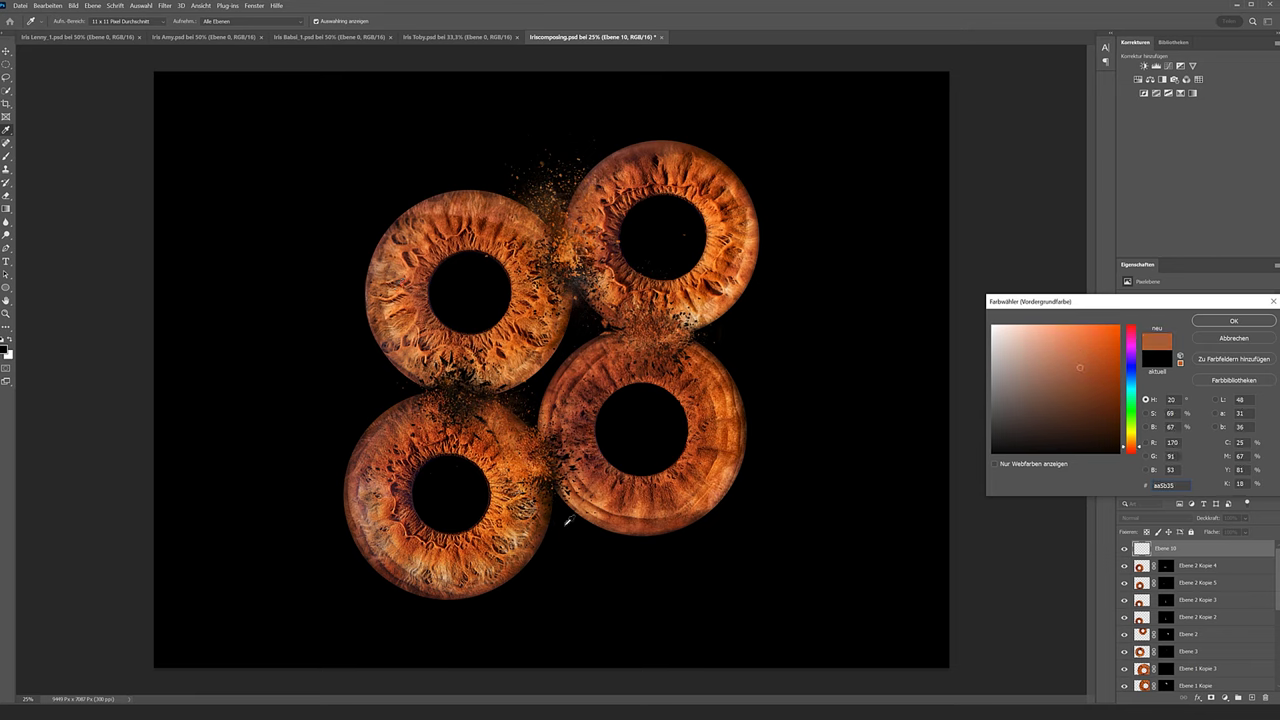
{"action": "left_click_drag", "start_coordinate": [516, 510], "coordinate": [513, 508]}
{"action": "left_click", "coordinate": [513, 460]}
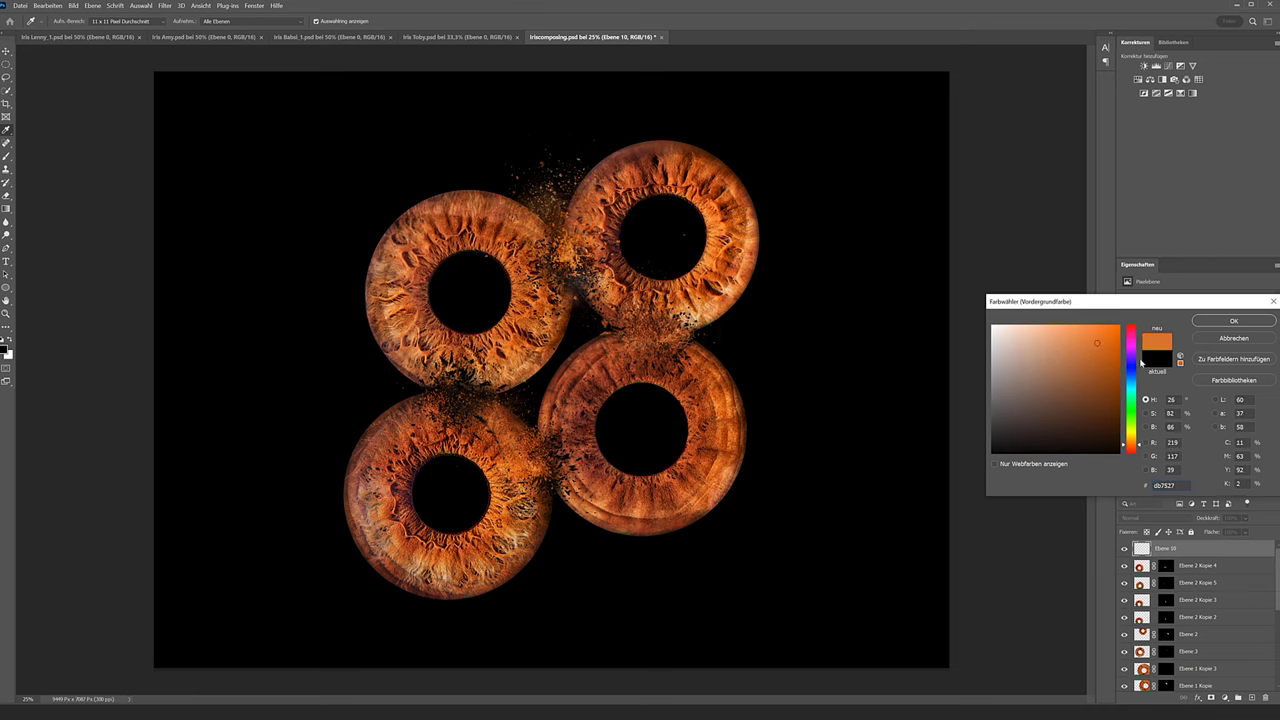
{"action": "left_click", "coordinate": [1233, 321]}
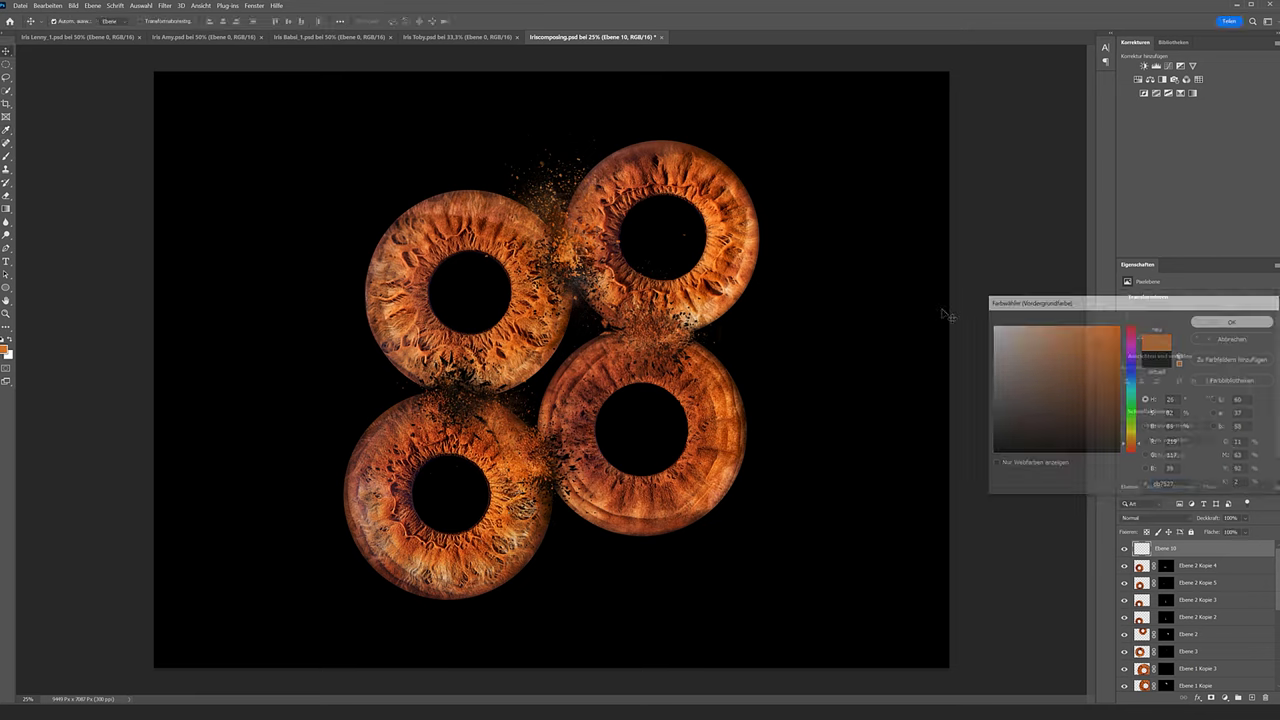
Pick a darker orange from the irises as the background colour.
{"action": "left_click", "coordinate": [10, 353]}
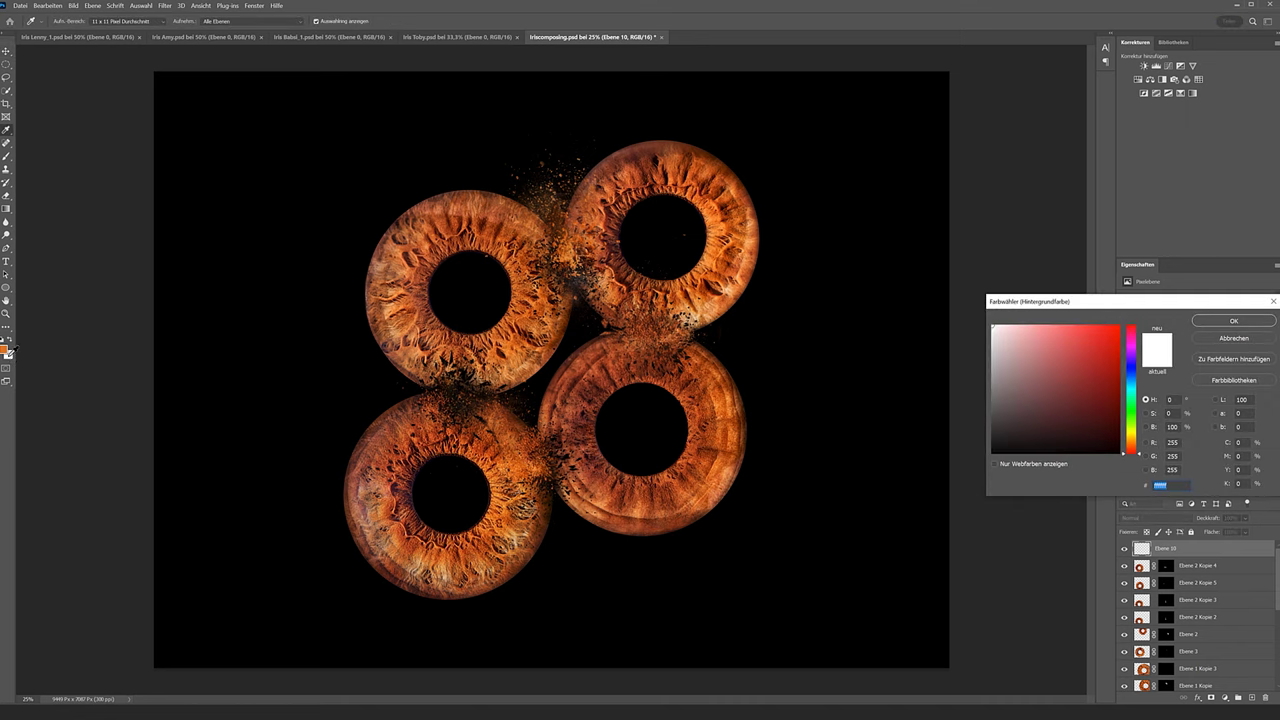
{"action": "left_click", "coordinate": [442, 220]}
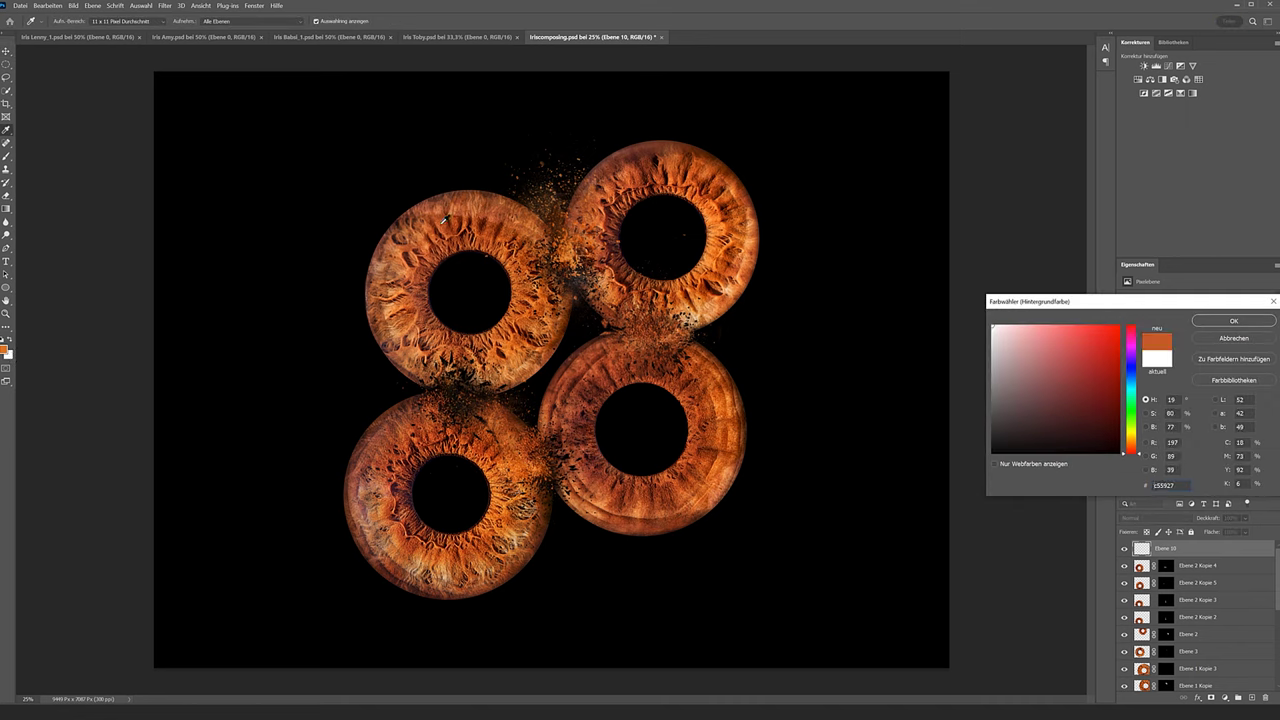
{"action": "left_click", "coordinate": [452, 234]}
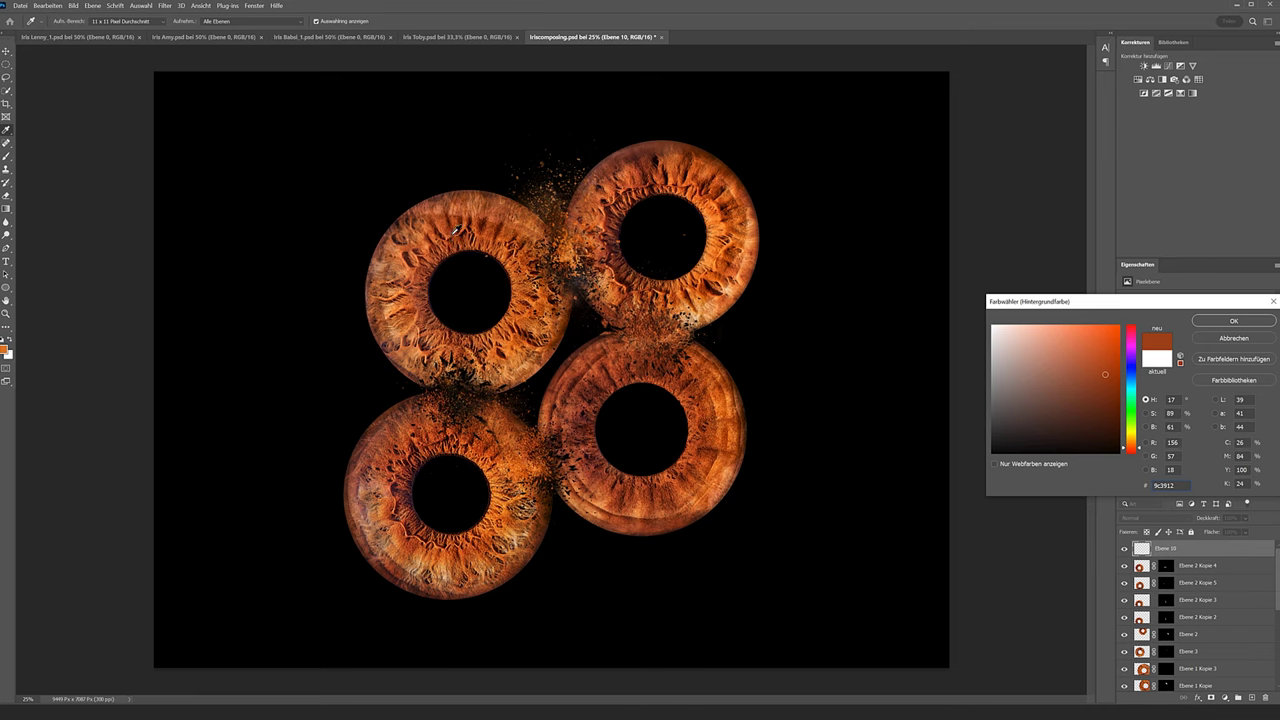
{"action": "left_click", "coordinate": [427, 241]}
{"action": "left_click", "coordinate": [433, 251]}
{"action": "left_click", "coordinate": [411, 295]}
Fill Ebene 10 with a diagonal foreground-to-background linear orange gradient, then hide it behind a black mask.
{"action": "left_click", "coordinate": [1238, 321]}
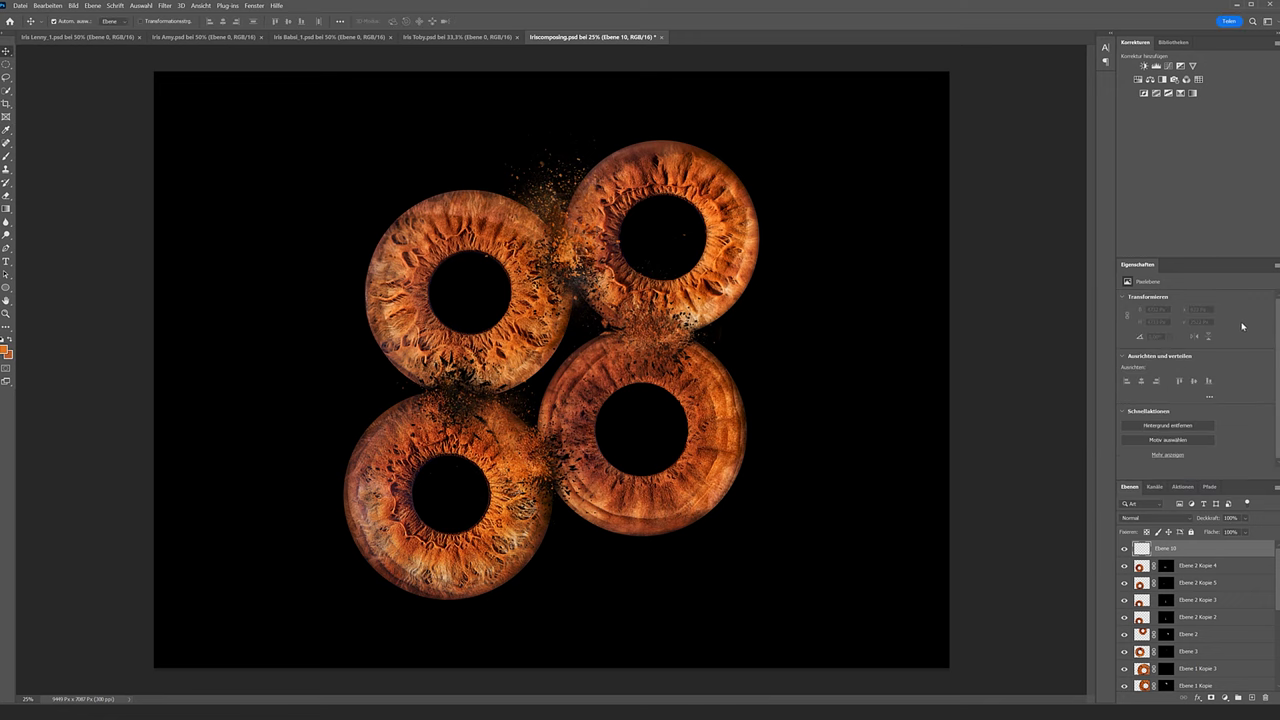
{"action": "left_click", "coordinate": [7, 210]}
{"action": "left_click", "coordinate": [92, 21]}
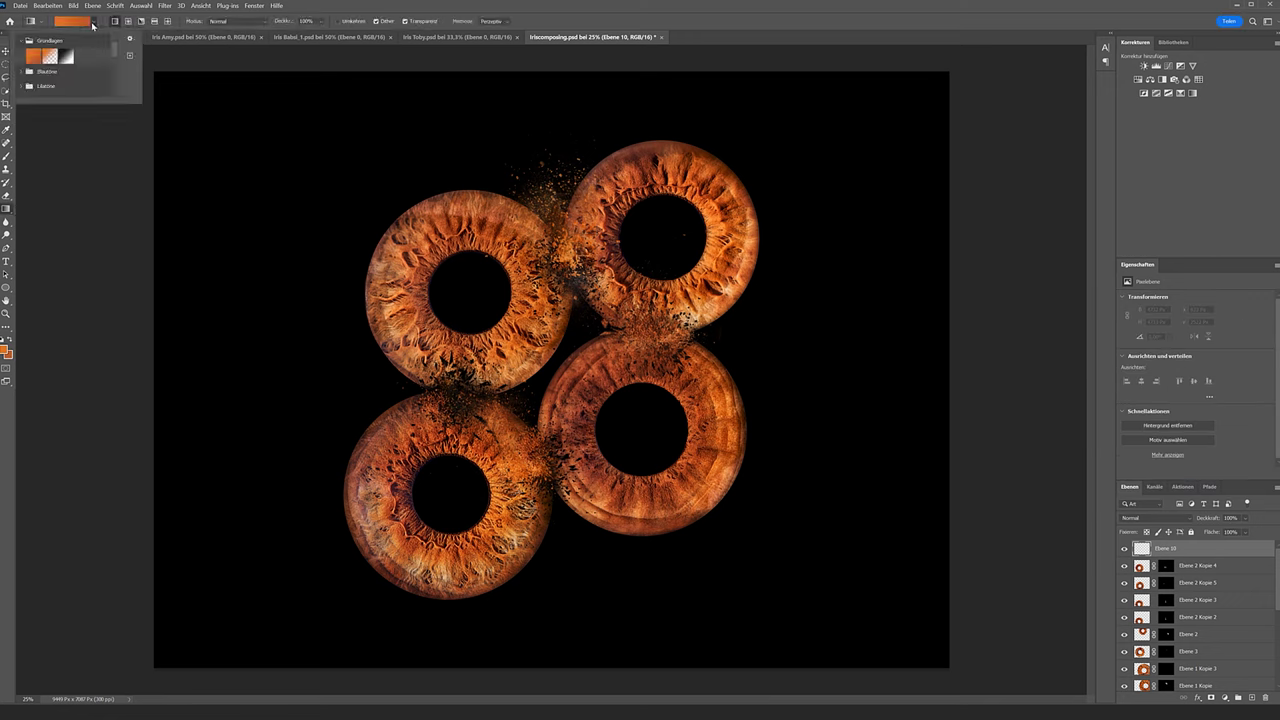
{"action": "left_click", "coordinate": [31, 58]}
{"action": "left_click", "coordinate": [114, 22]}
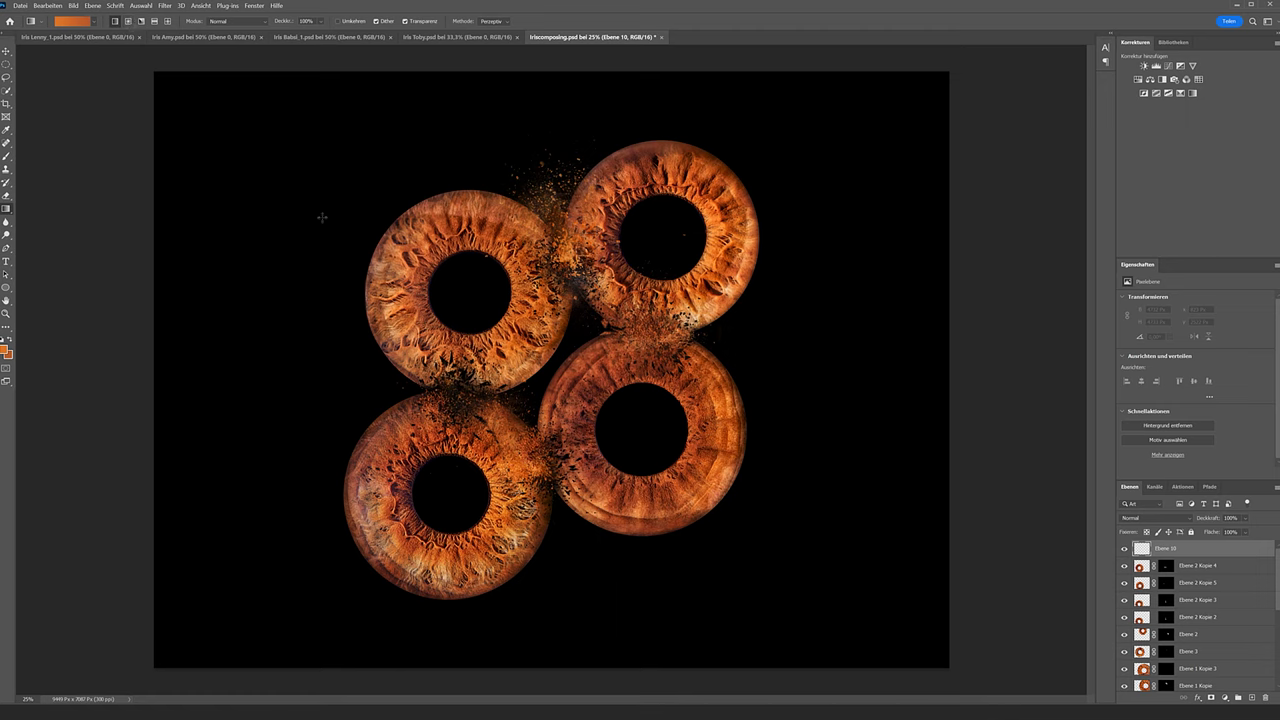
{"action": "left_click_drag", "start_coordinate": [226, 115], "coordinate": [864, 537]}
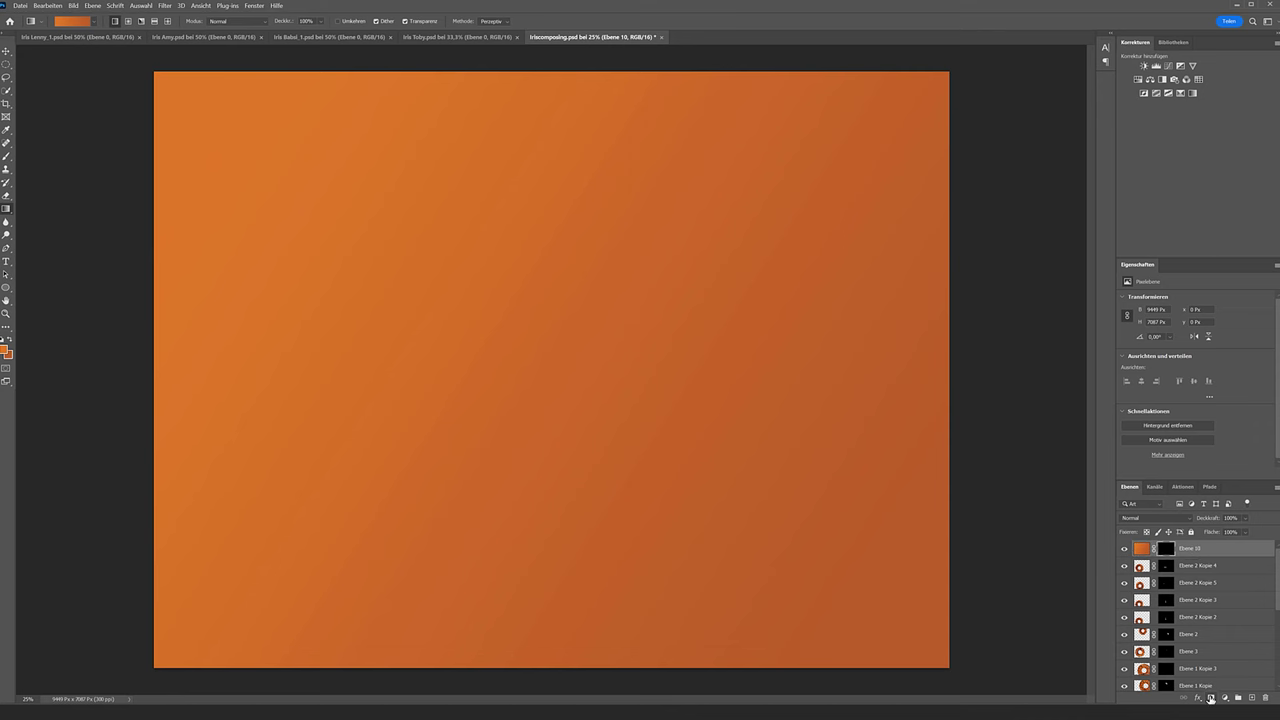
{"action": "left_click", "coordinate": [1210, 698], "text": "alt"}
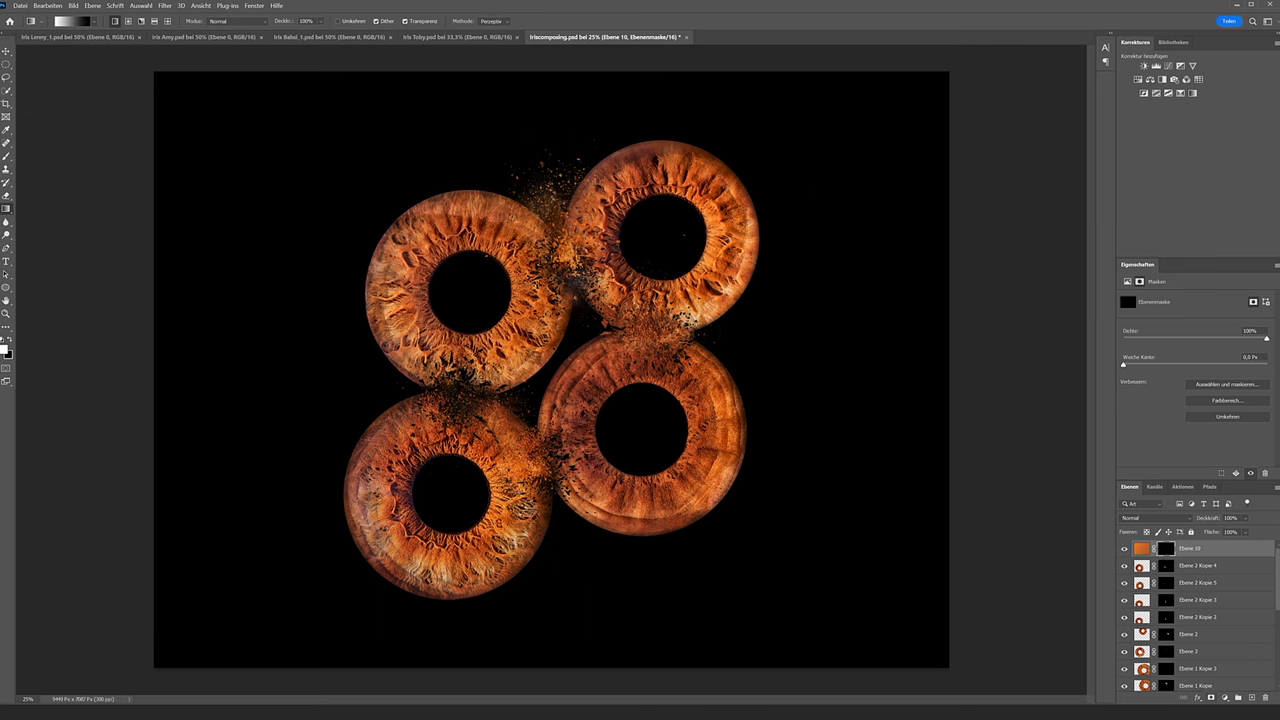
{"action": "left_click", "coordinate": [7, 158]}
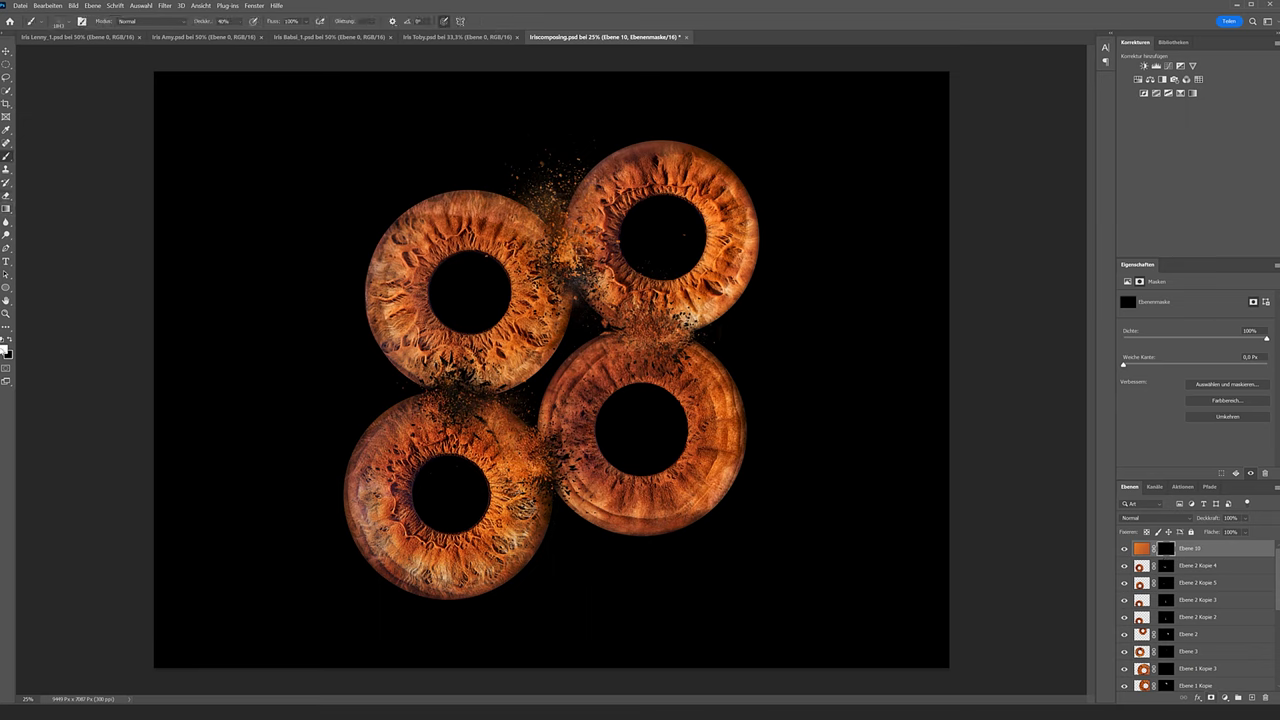
Set the explosion brush to 5000 px and stamp orange dust into the lower-right background.
{"action": "right_click", "coordinate": [390, 208]}
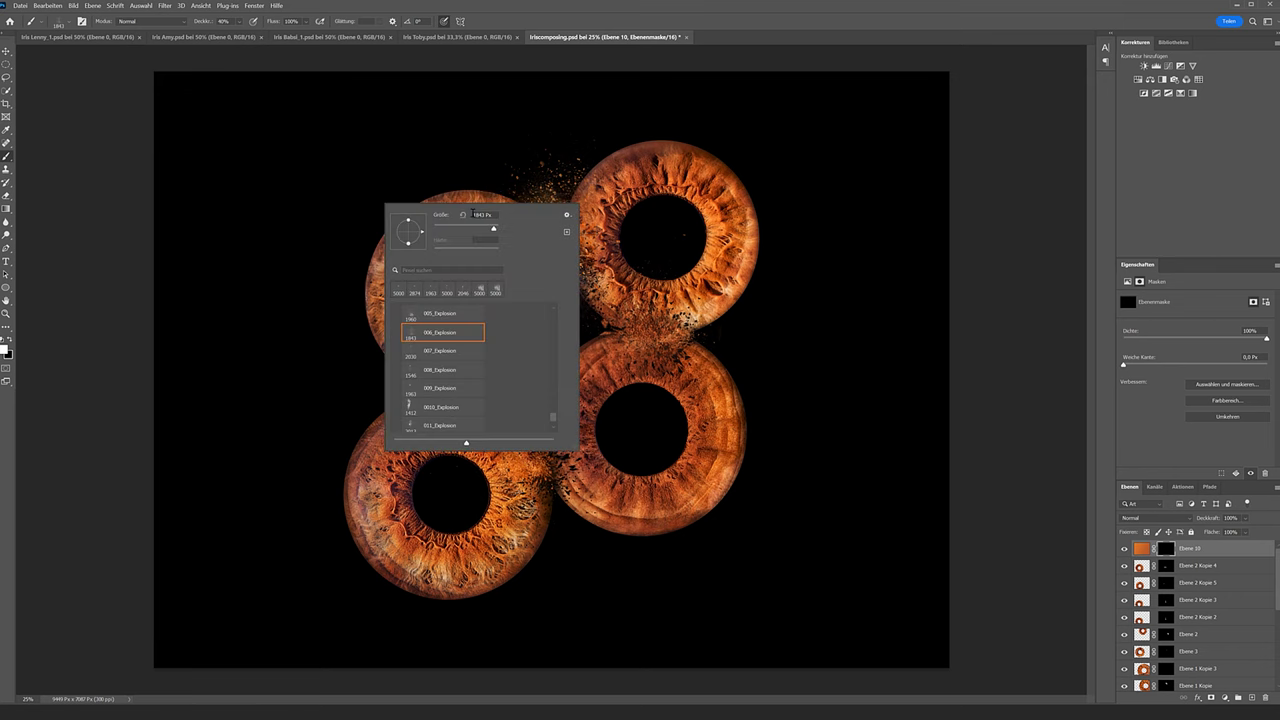
{"action": "left_click_drag", "start_coordinate": [499, 231], "coordinate": [500, 230]}
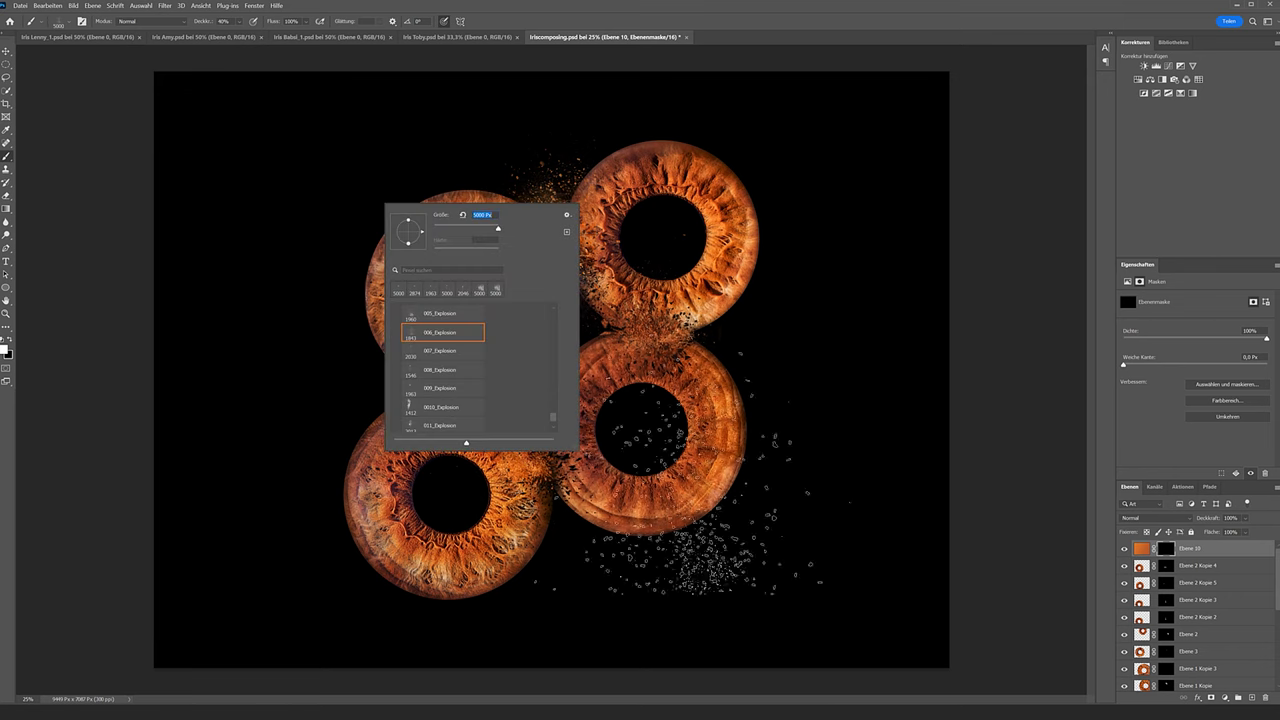
{"action": "key", "text": "Return"}
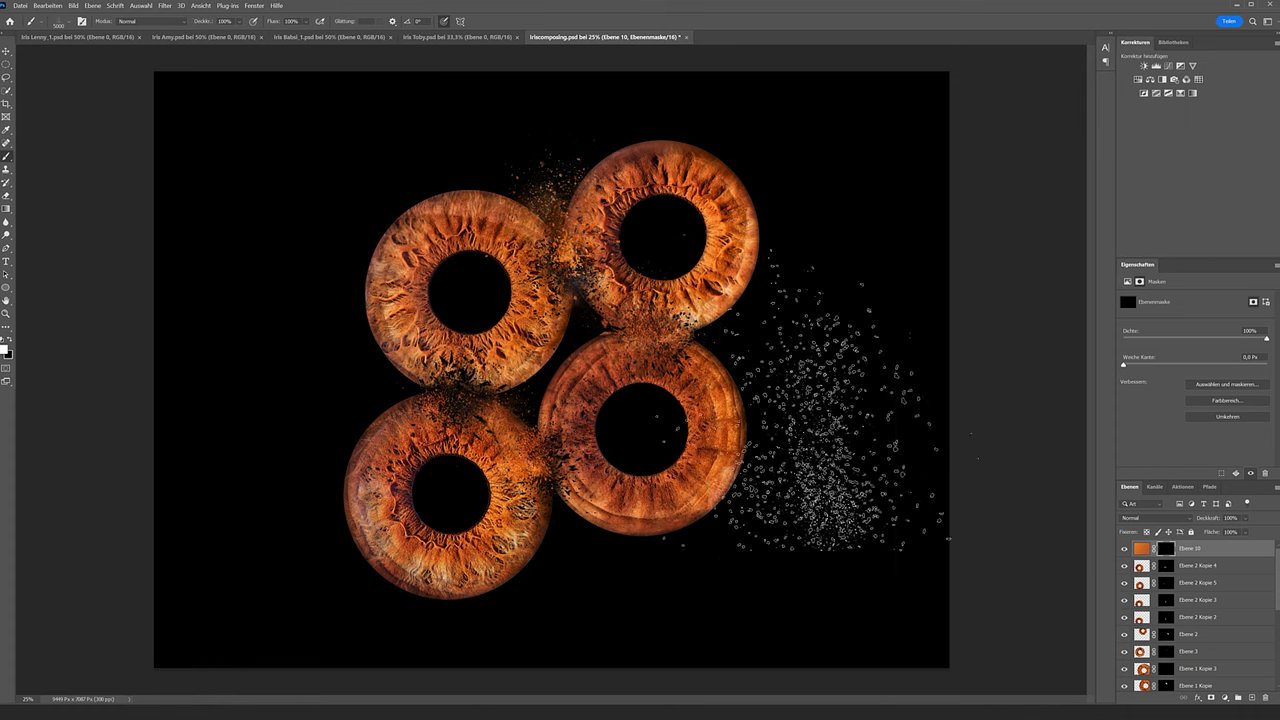
{"action": "left_click", "coordinate": [990, 560]}
{"action": "left_click", "coordinate": [875, 420]}
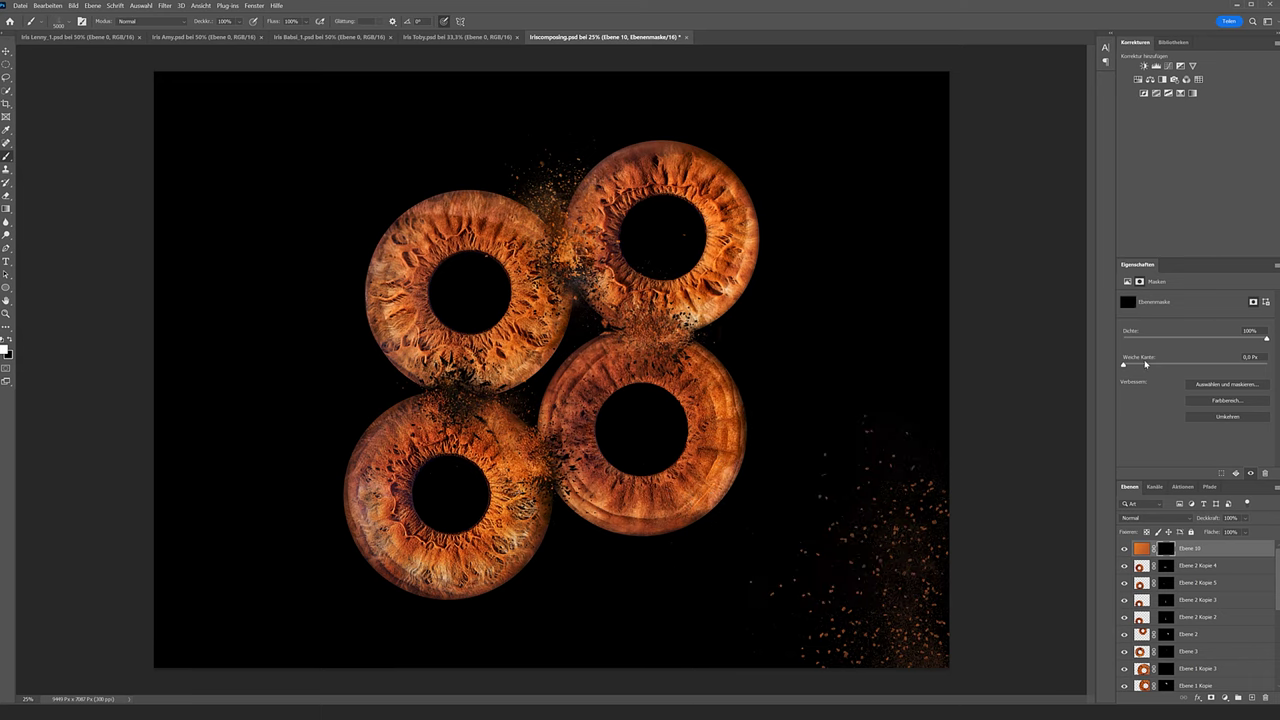
Stamp a 003_Explosion burst at 5000 px, rotated about -123°, over the lower-left canvas.
{"action": "right_click", "coordinate": [410, 385]}
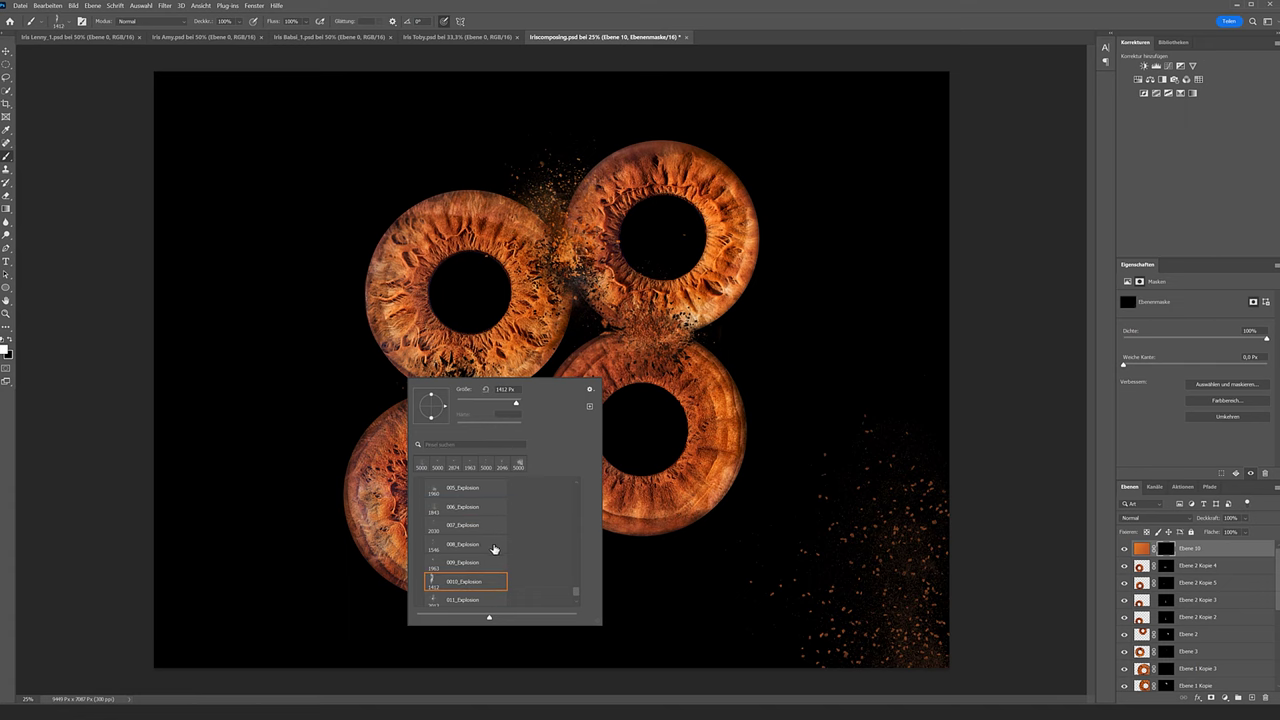
{"action": "scroll", "coordinate": [477, 531], "scroll_direction": "up", "scroll_amount": 2}
{"action": "scroll", "coordinate": [447, 507], "scroll_direction": "up", "scroll_amount": 1}
{"action": "left_click", "coordinate": [431, 515]}
{"action": "left_click", "coordinate": [537, 405]}
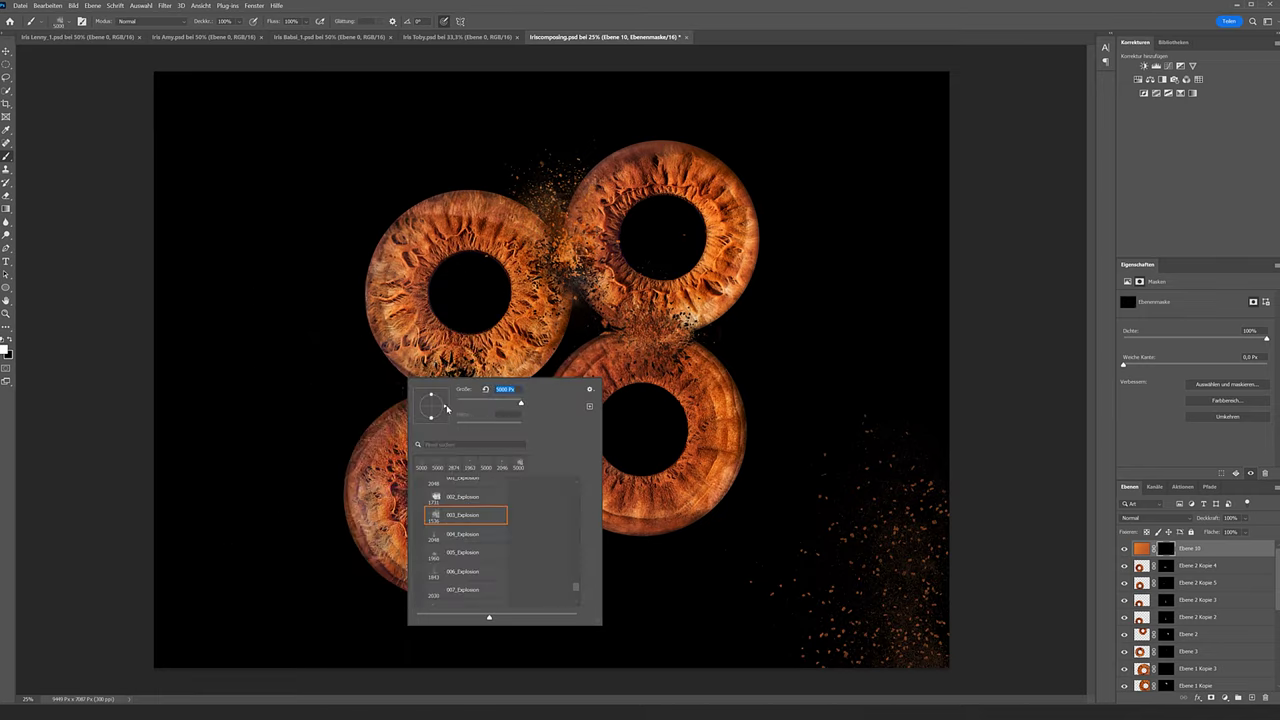
{"action": "left_click_drag", "start_coordinate": [421, 420], "coordinate": [425, 417]}
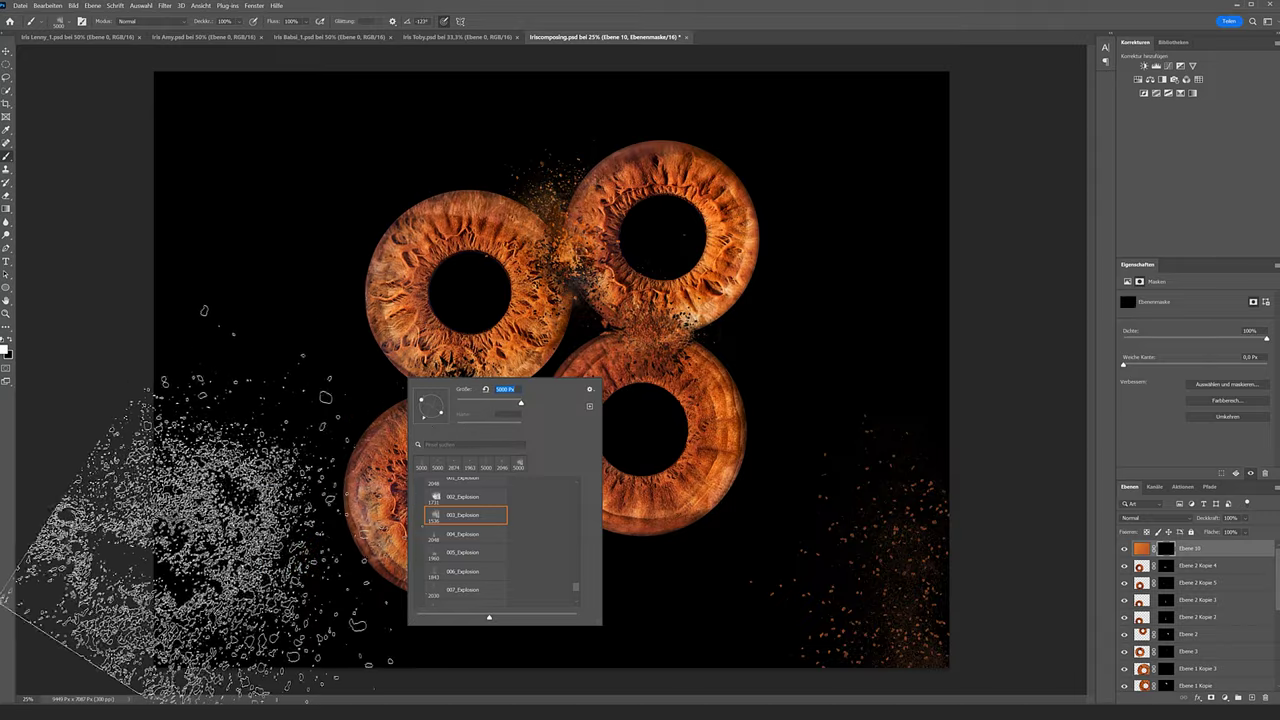
{"action": "key", "text": "Return"}
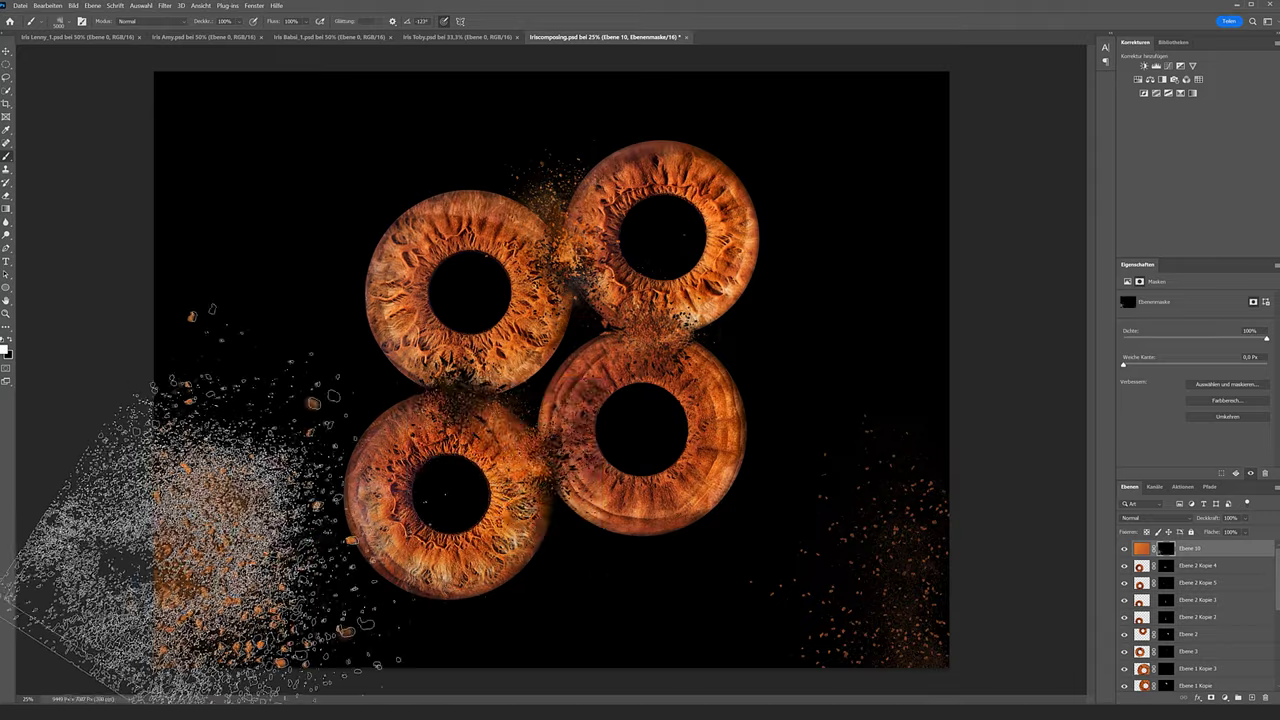
{"action": "left_click", "coordinate": [285, 500]}
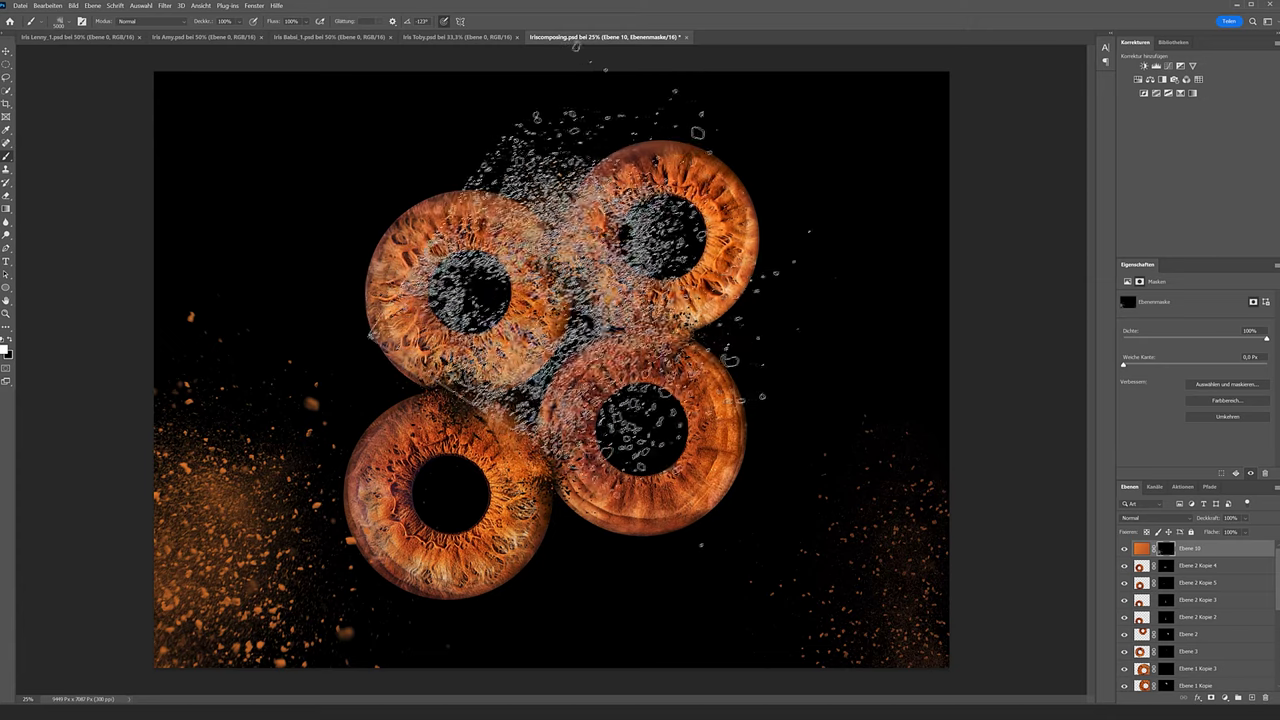
Browse down the brush presets toward the 008_Explosion brush.
{"action": "right_click", "coordinate": [794, 332]}
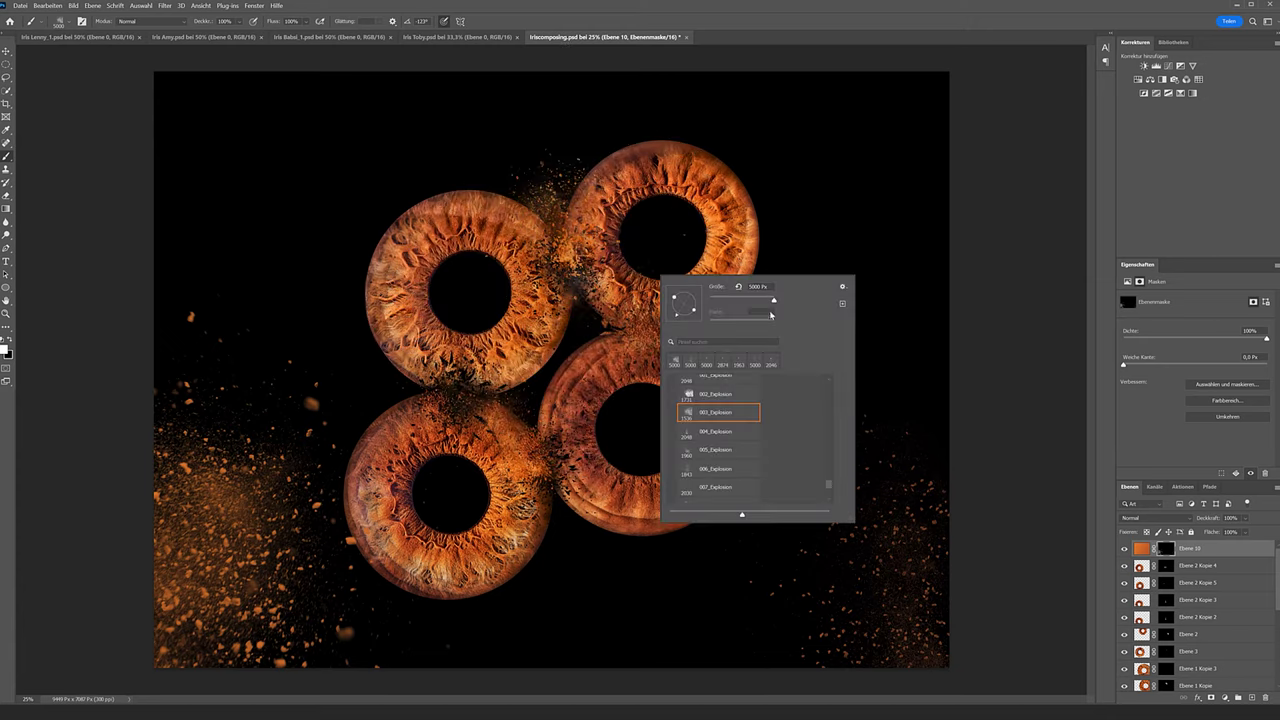
{"action": "scroll", "coordinate": [727, 445], "scroll_direction": "down", "scroll_amount": 1}
{"action": "scroll", "coordinate": [716, 458], "scroll_direction": "down", "scroll_amount": 1}
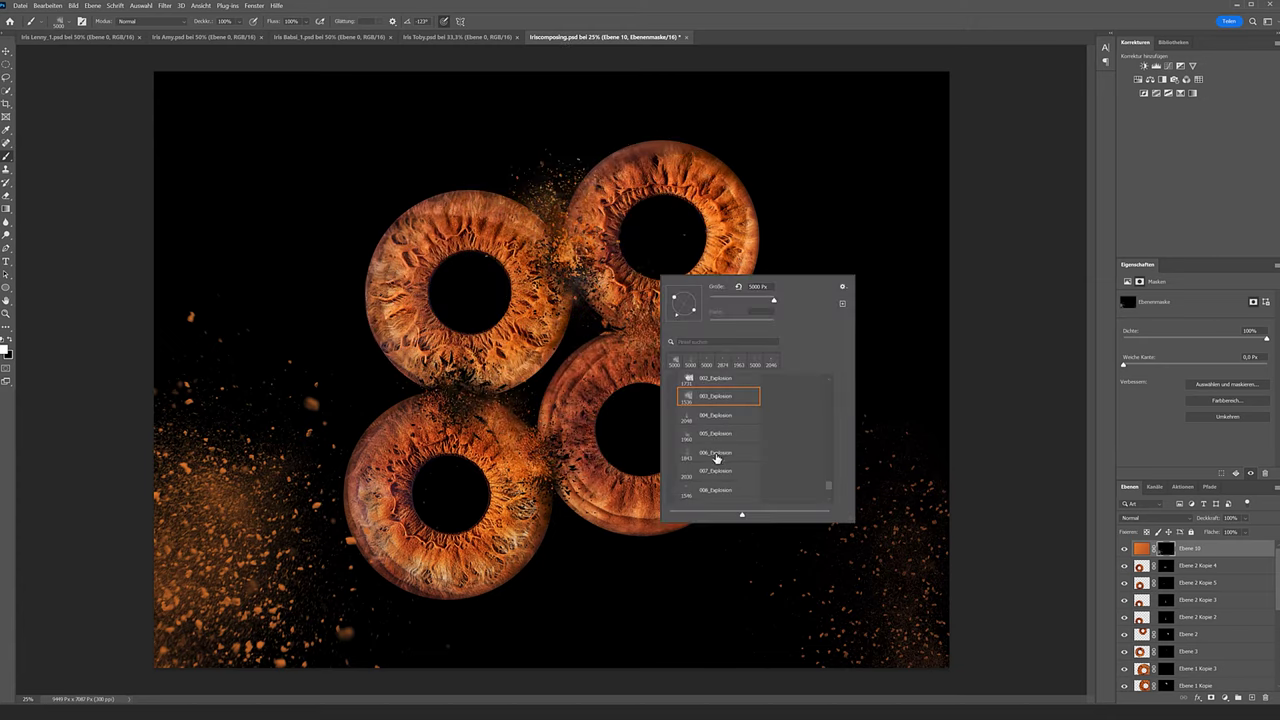
{"action": "scroll", "coordinate": [704, 459], "scroll_direction": "down", "scroll_amount": 1}
{"action": "scroll", "coordinate": [708, 465], "scroll_direction": "down", "scroll_amount": 1}
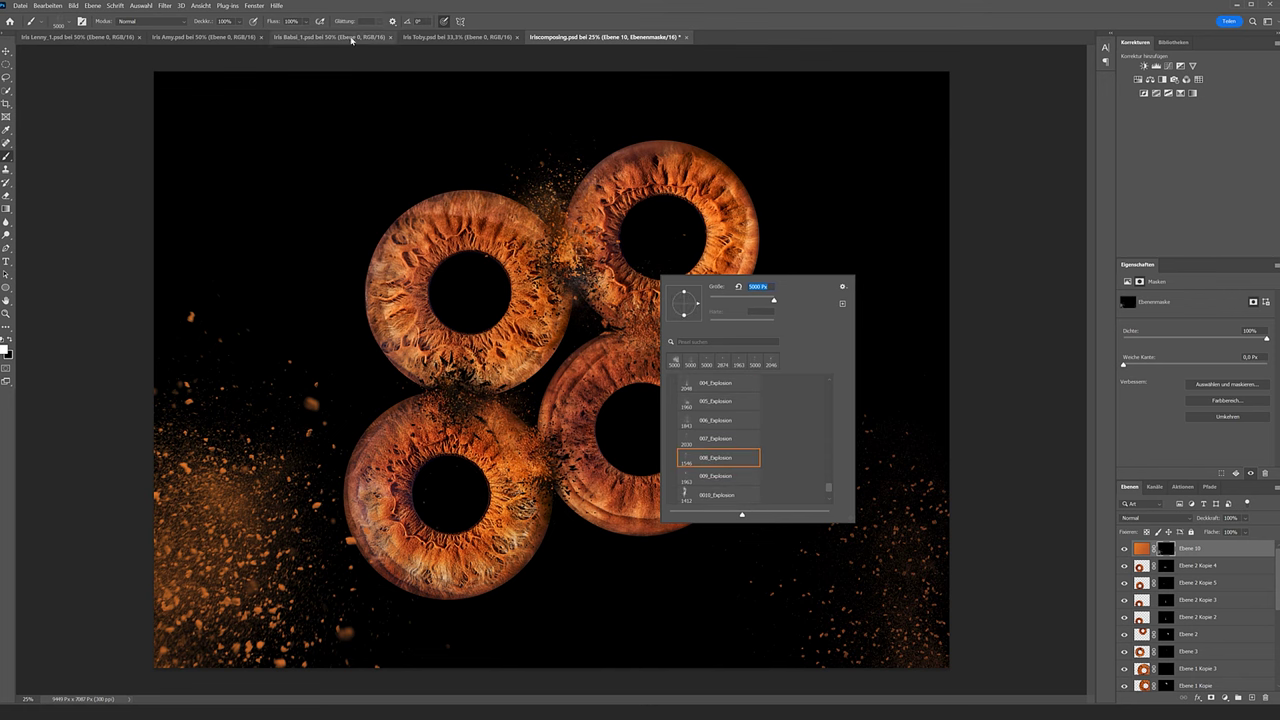
Lower brush opacity to 66%, rotate the tip, and spray particles near the top-right corner.
{"action": "left_click_drag", "start_coordinate": [203, 21], "coordinate": [184, 25]}
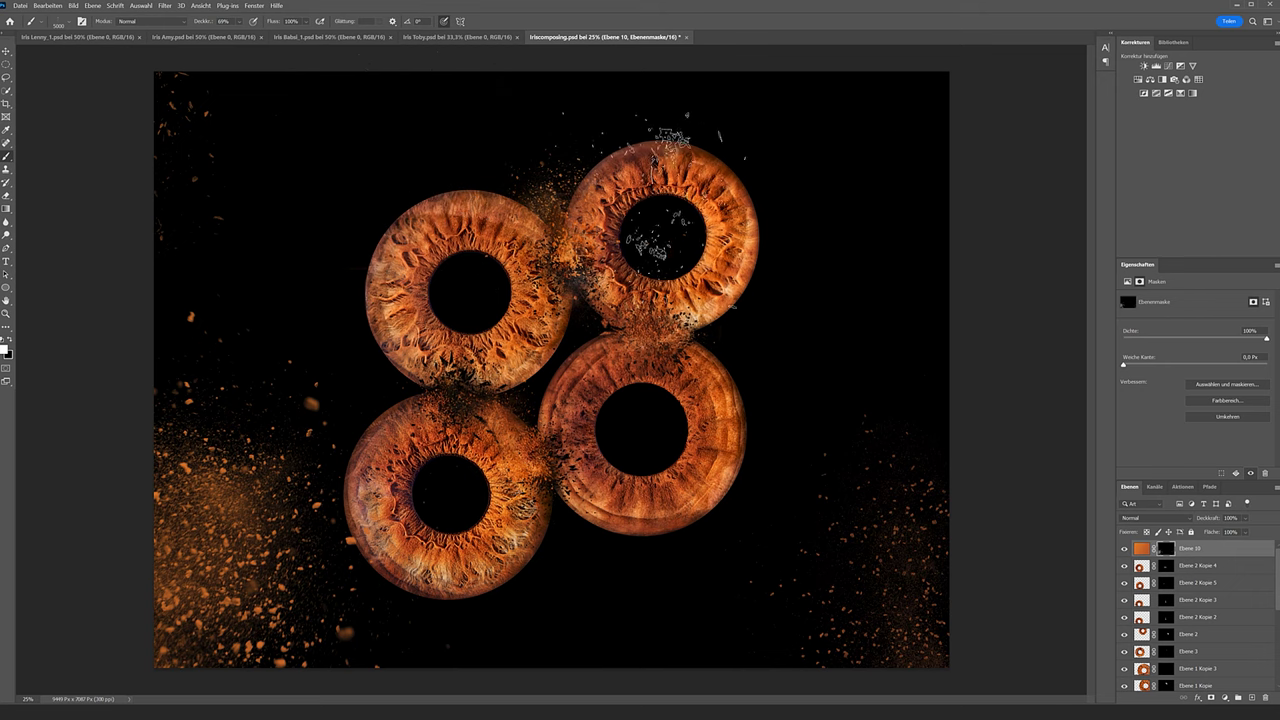
{"action": "right_click", "coordinate": [782, 155]}
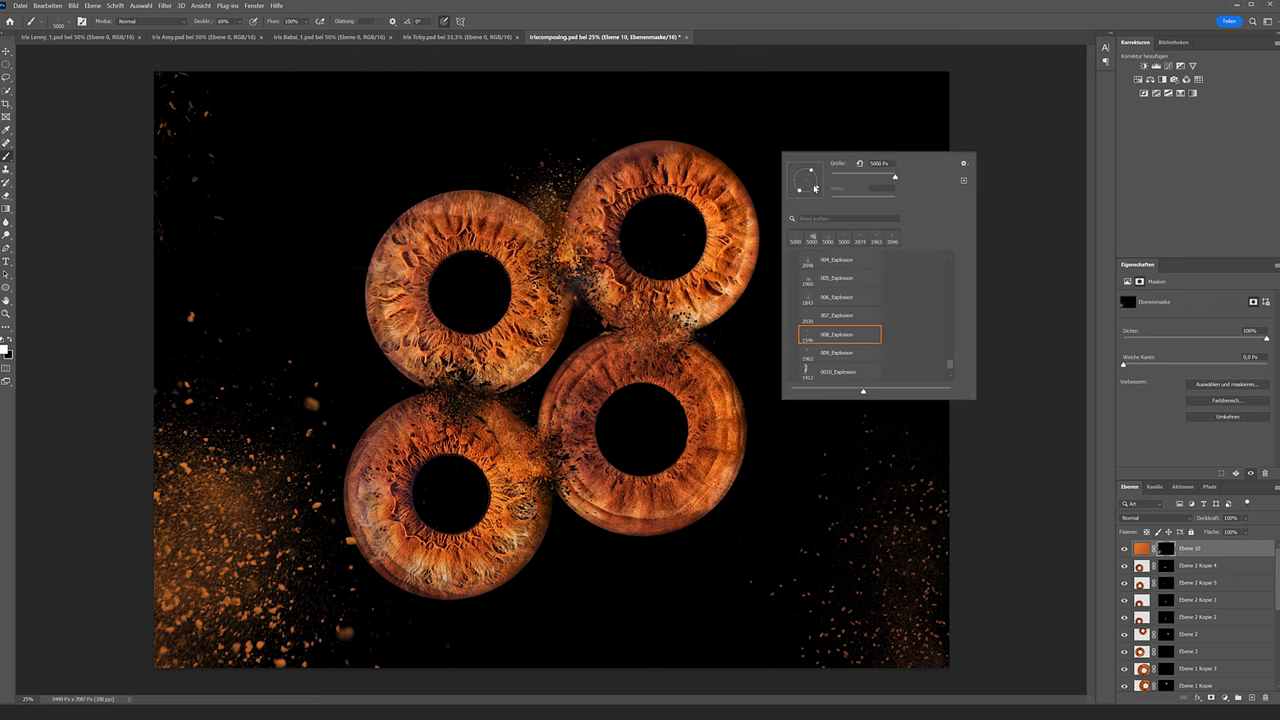
{"action": "mouse_move", "coordinate": [799, 192]}
{"action": "left_mouse_down"}
{"action": "mouse_move", "coordinate": [815, 183]}
{"action": "mouse_move", "coordinate": [812, 198]}
{"action": "left_mouse_up"}
{"action": "key", "text": "Return"}
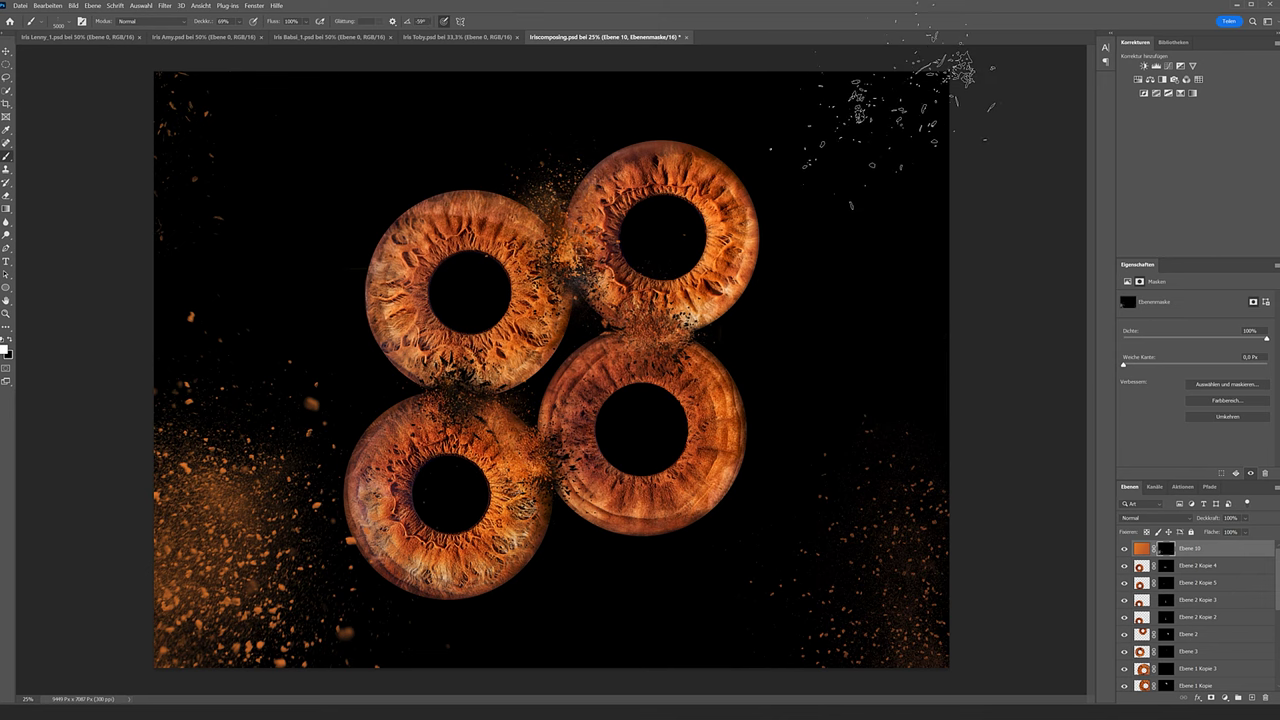
{"action": "left_click_drag", "start_coordinate": [215, 23], "coordinate": [213, 23]}
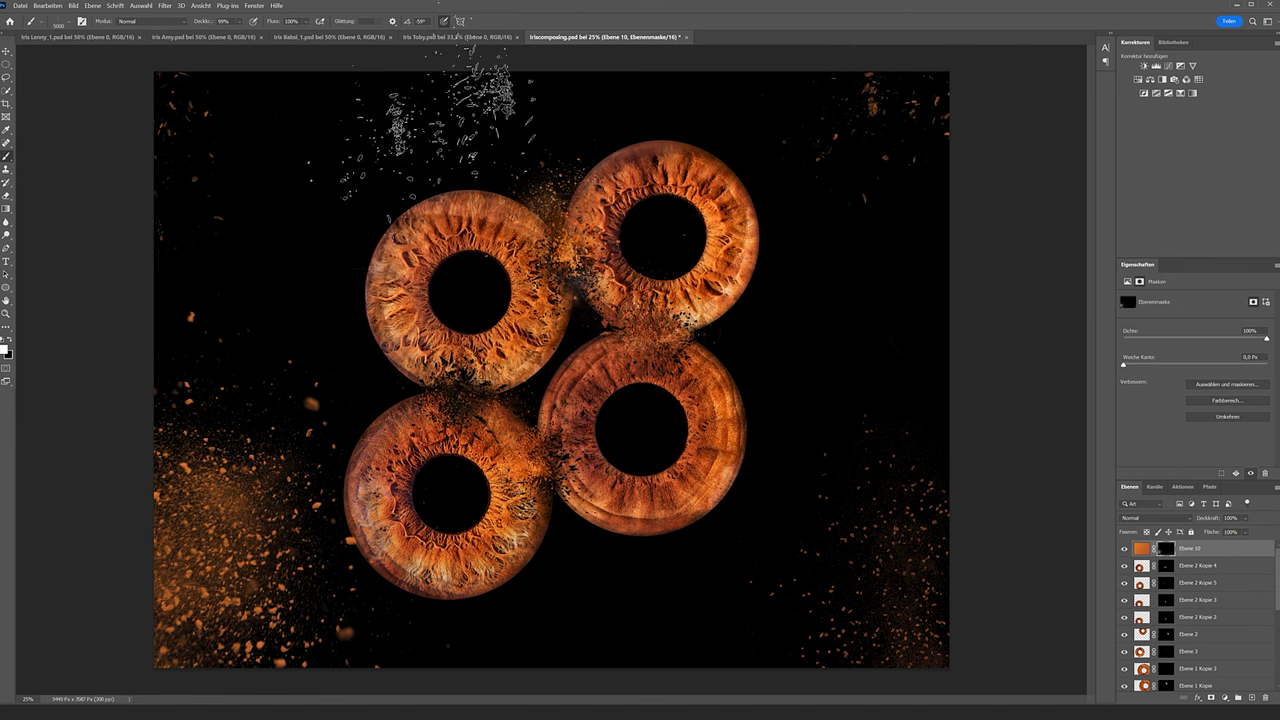
Enlarge the explosion brush to 5000 px and rotate its tip to about -169°.
{"action": "right_click", "coordinate": [486, 182]}
{"action": "scroll", "coordinate": [540, 362], "scroll_direction": "up", "scroll_amount": 1}
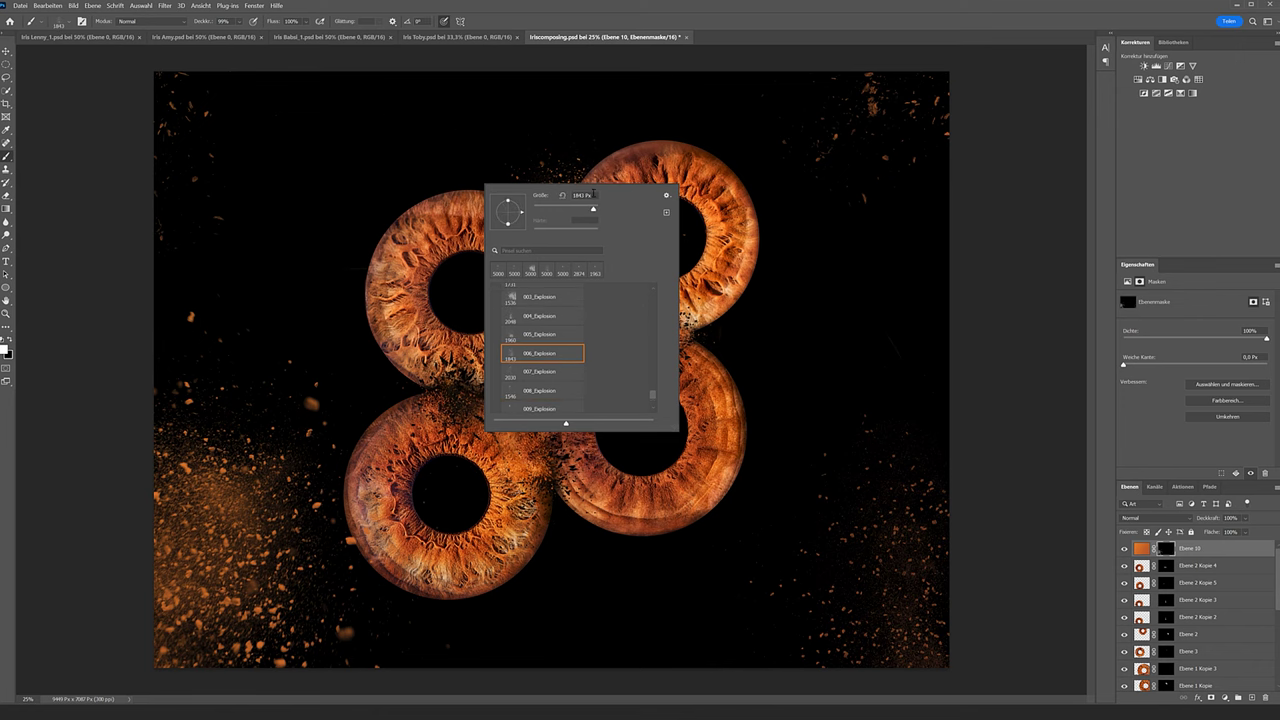
{"action": "left_click_drag", "start_coordinate": [606, 209], "coordinate": [625, 210]}
{"action": "left_click_drag", "start_coordinate": [494, 222], "coordinate": [500, 212]}
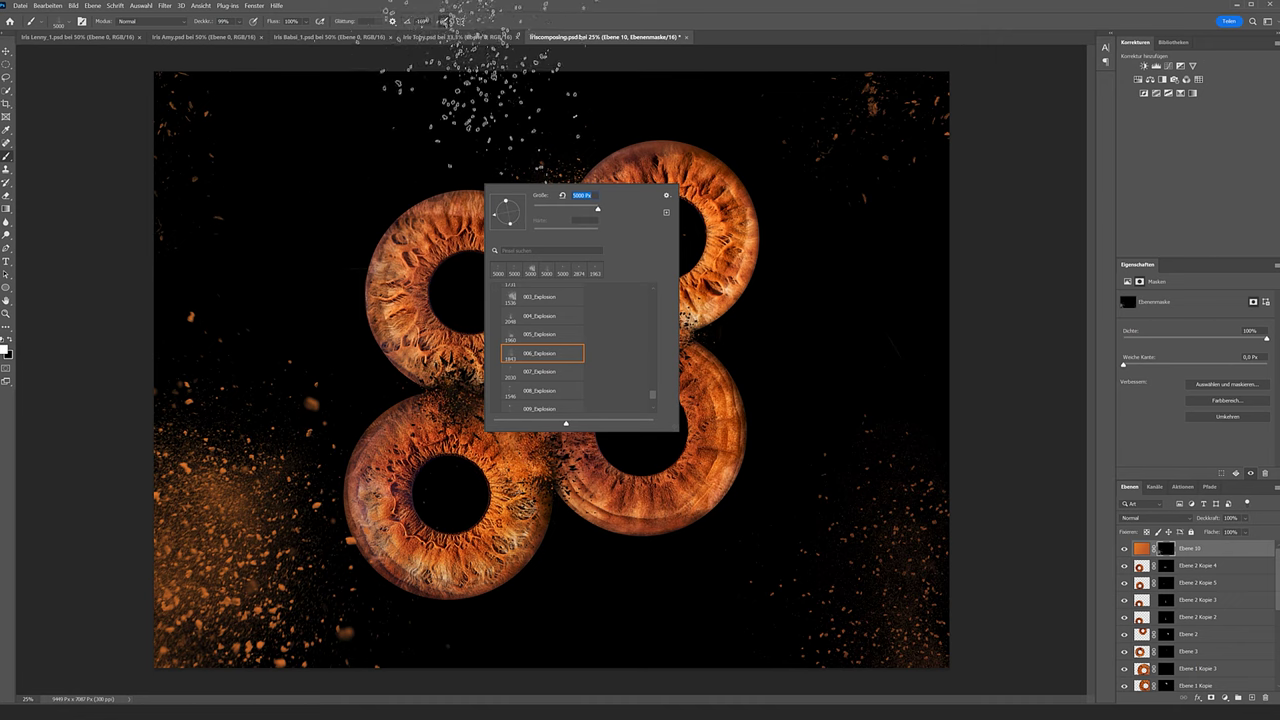
{"action": "key", "text": "Return"}
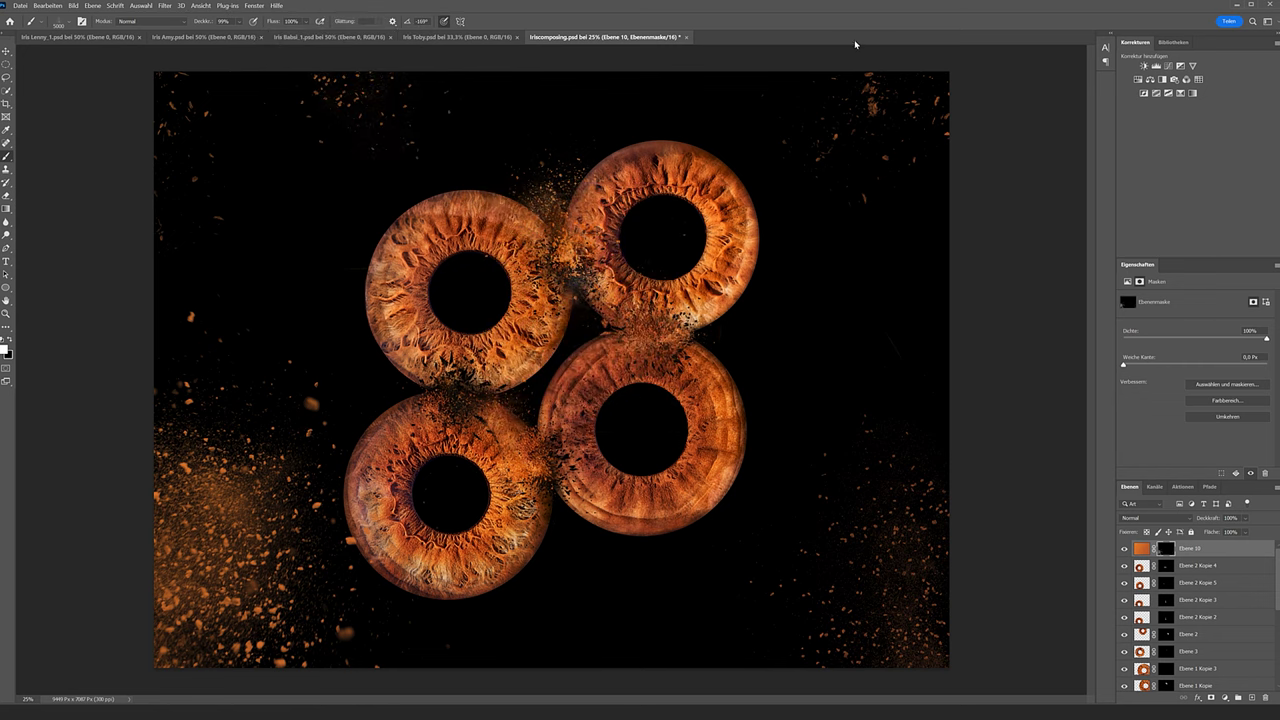
Feather Ebene 10's mask to 15.6 px and add a new empty layer.
{"action": "right_click", "coordinate": [645, 63]}
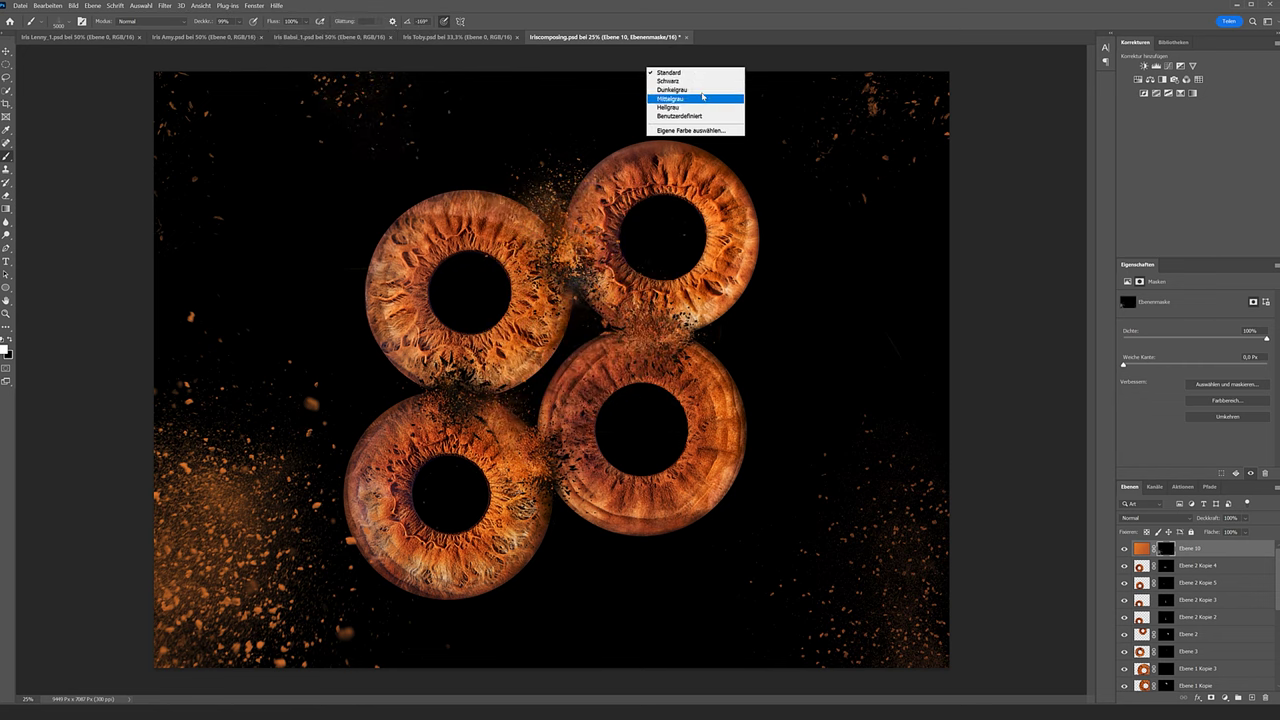
{"action": "right_click", "coordinate": [600, 122]}
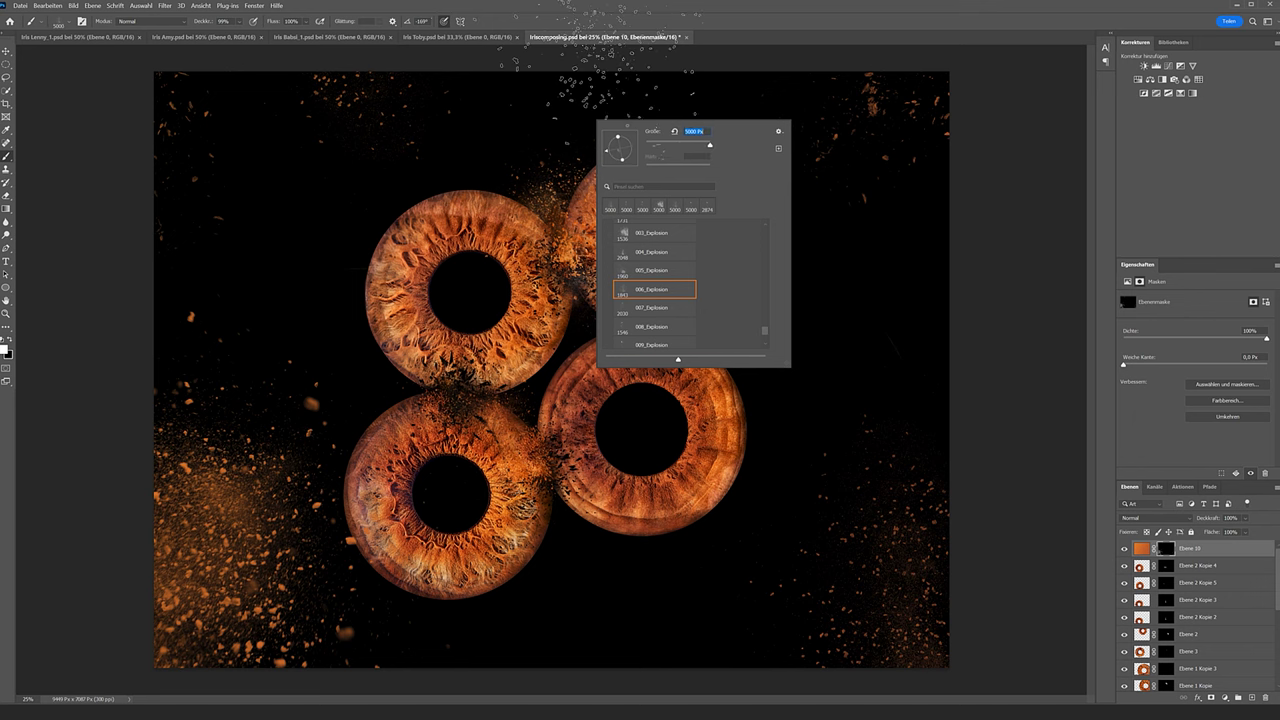
{"action": "key", "text": "Return"}
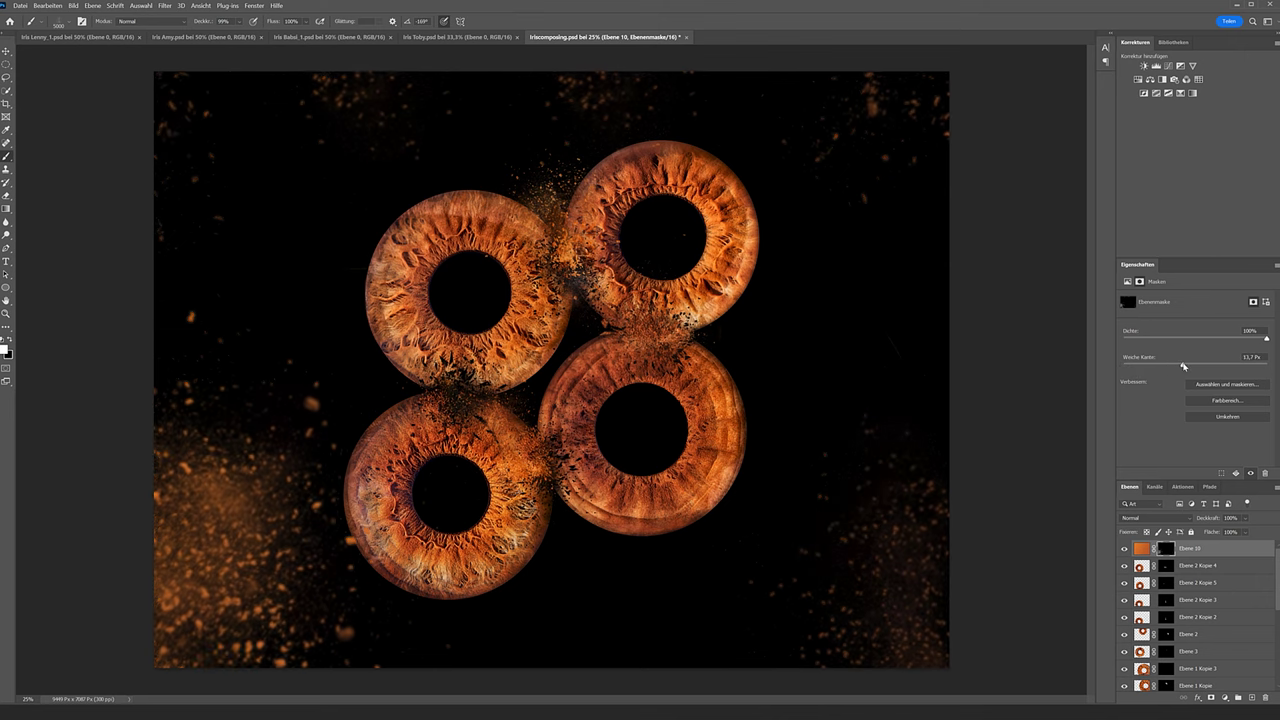
{"action": "left_click_drag", "start_coordinate": [1187, 366], "coordinate": [1184, 366]}
{"action": "left_click", "coordinate": [1254, 698]}
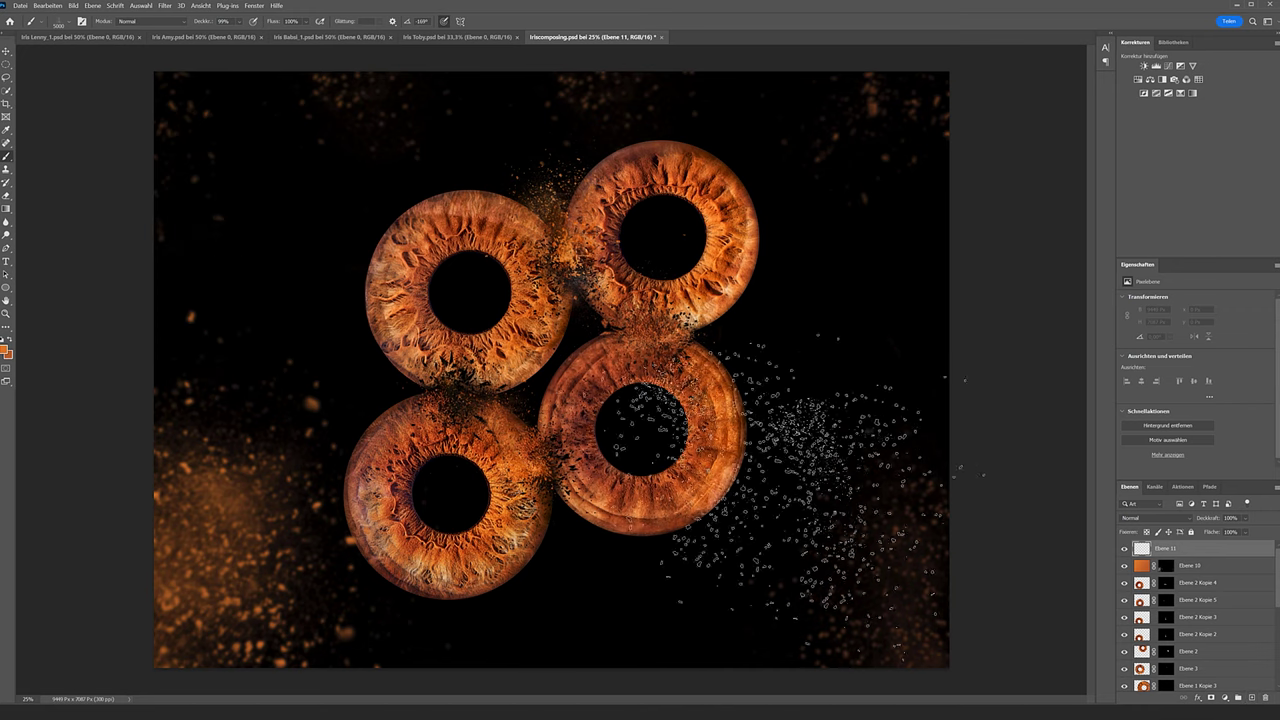
Set two orange colours, fill Ebene 11 with an orange gradient, and hide it behind a black mask.
{"action": "left_click", "coordinate": [6, 350]}
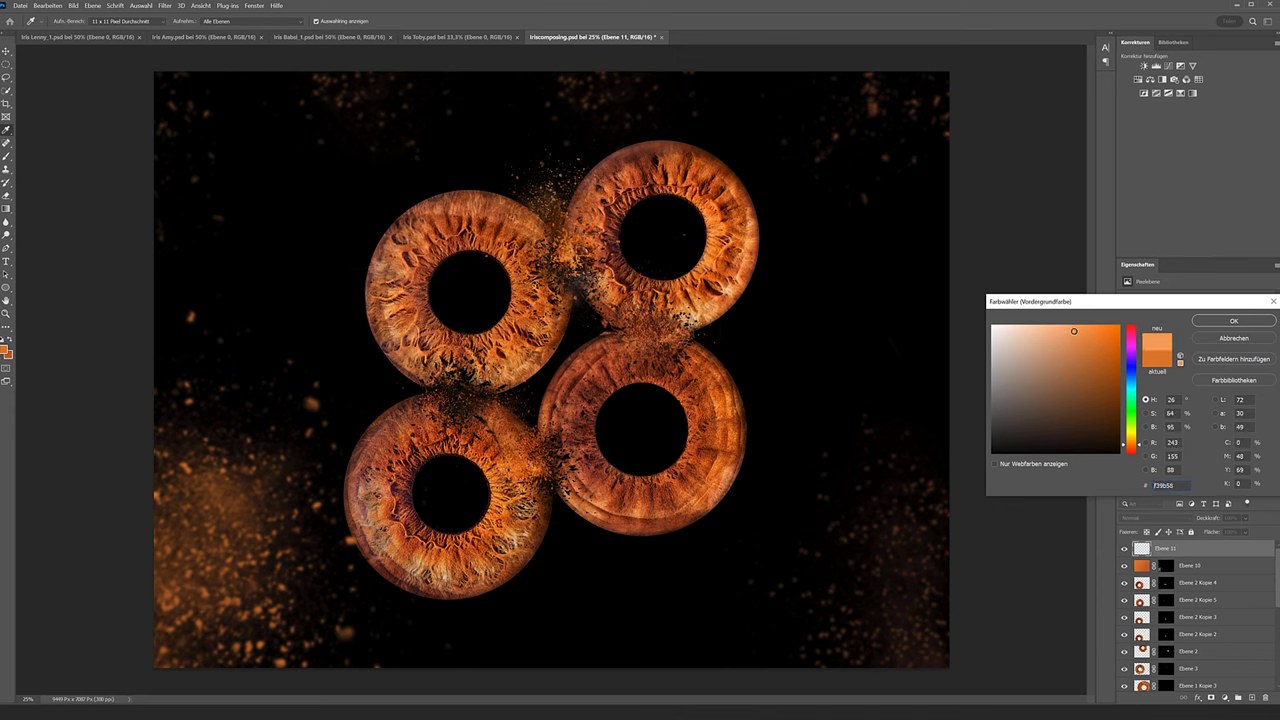
{"action": "left_click", "coordinate": [1224, 321]}
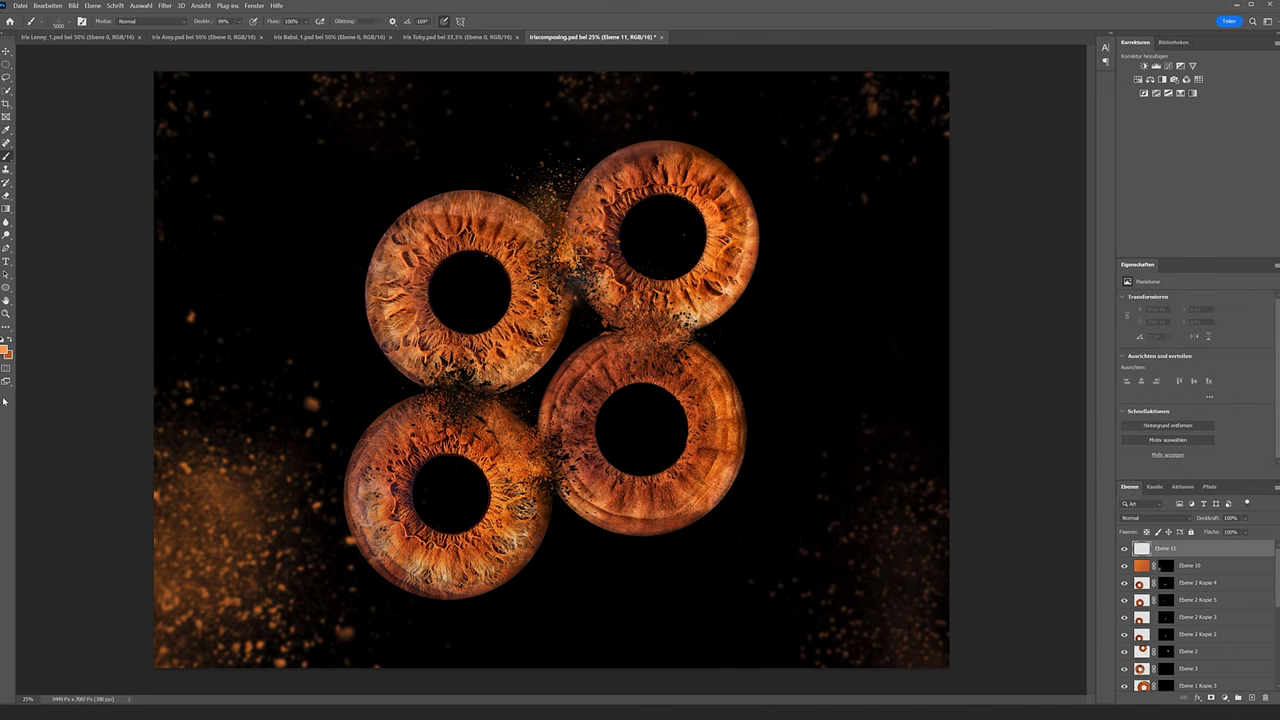
{"action": "left_click", "coordinate": [10, 355]}
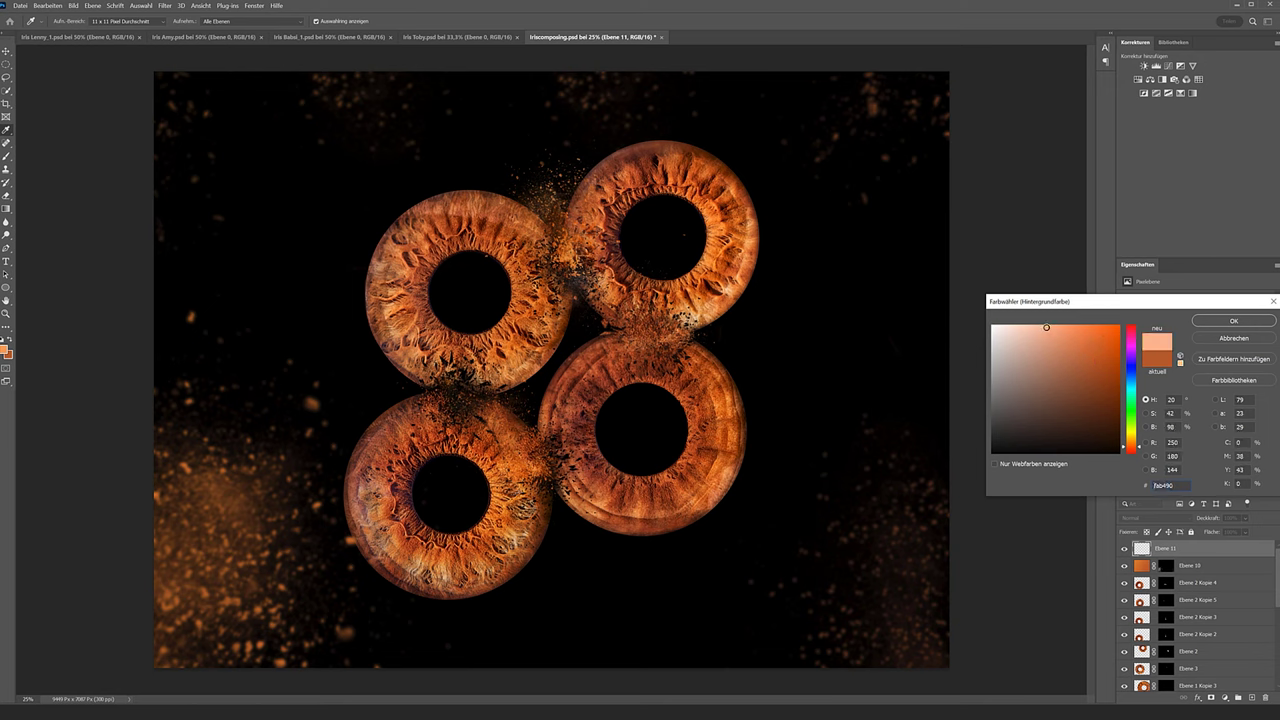
{"action": "left_click", "coordinate": [1227, 322]}
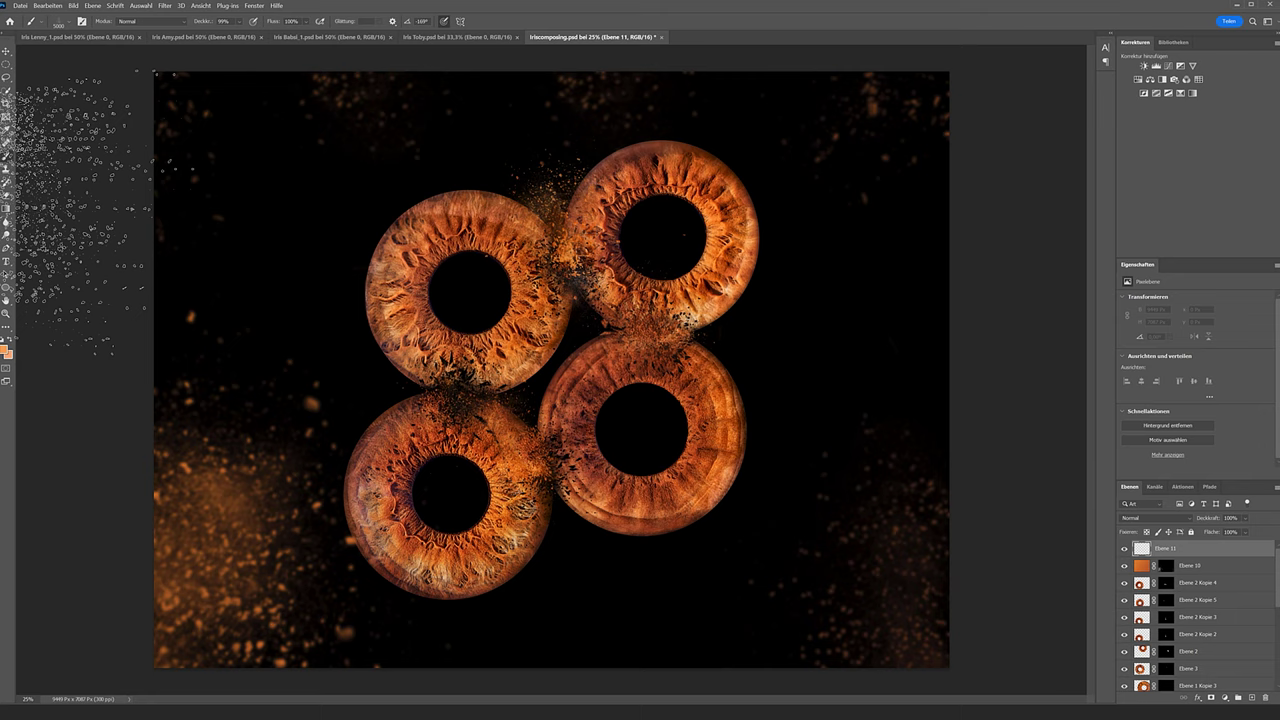
{"action": "left_click", "coordinate": [5, 208]}
{"action": "left_click_drag", "start_coordinate": [969, 548], "coordinate": [969, 548]}
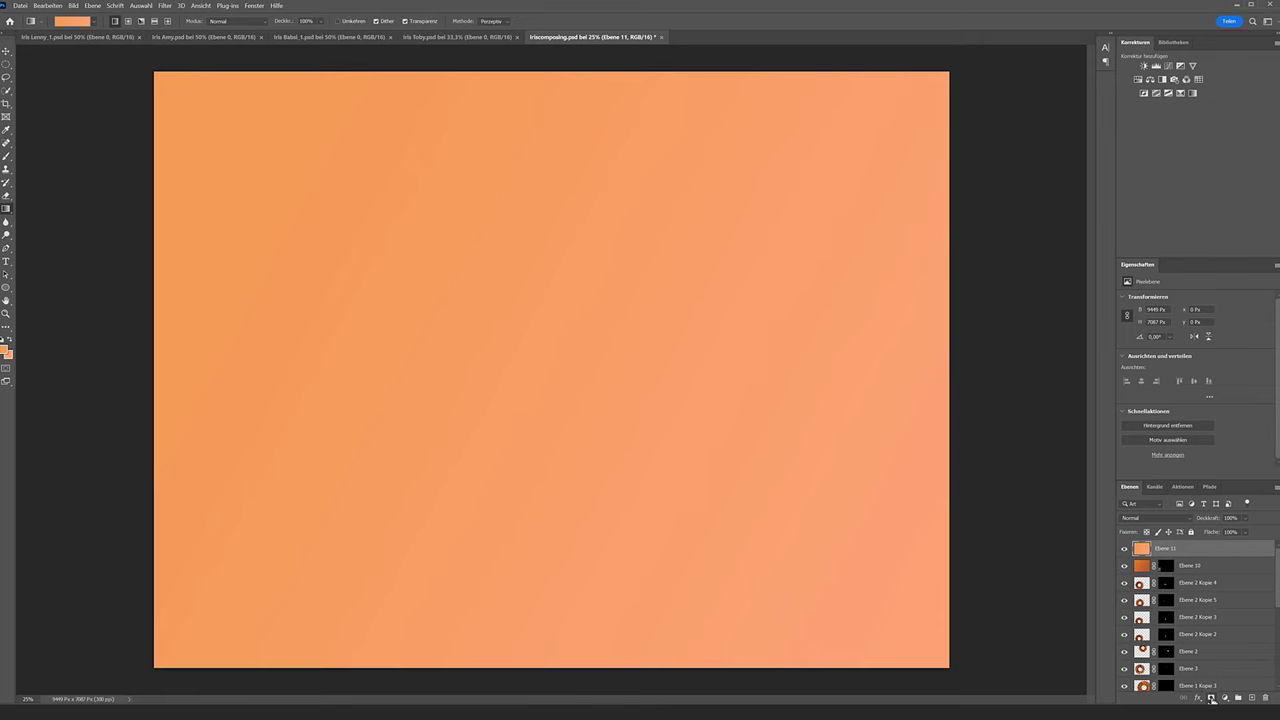
{"action": "left_click", "coordinate": [1211, 698], "text": "alt"}
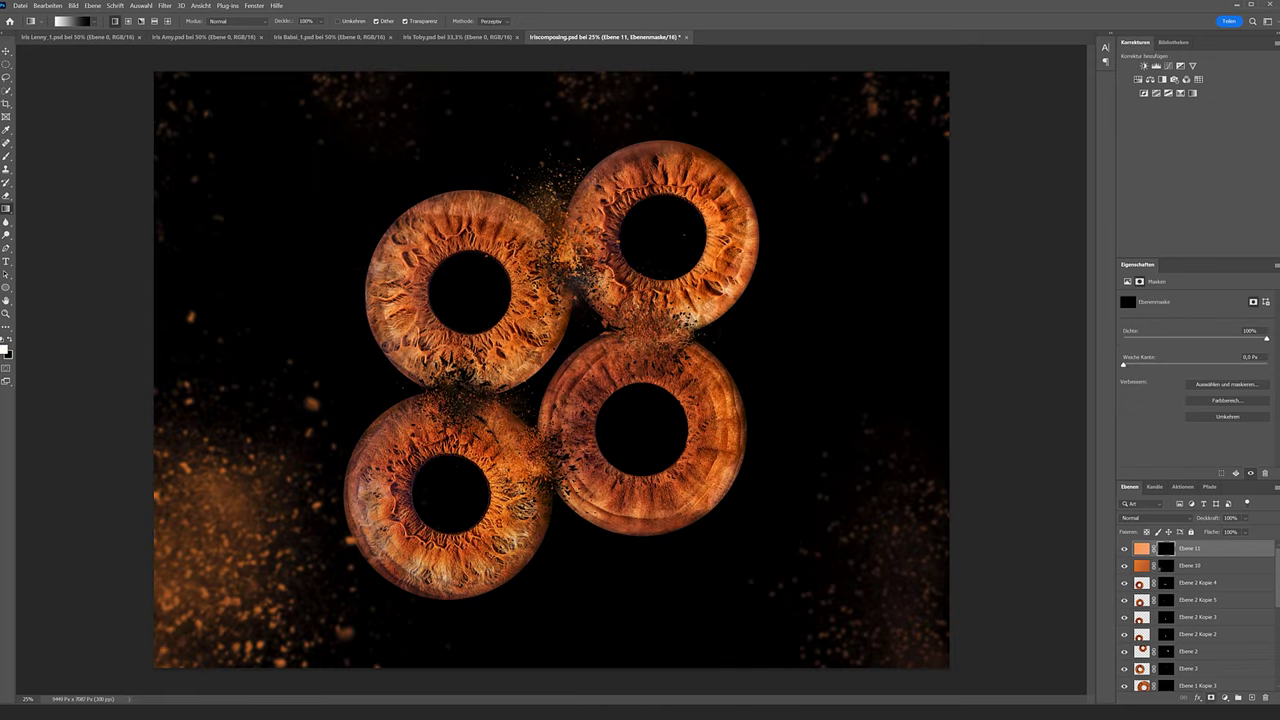
Paint orange dust specks upper-left and around the edges, rotating the explosion brush to 173° and 127°.
{"action": "left_click", "coordinate": [6, 157]}
{"action": "left_click", "coordinate": [210, 170]}
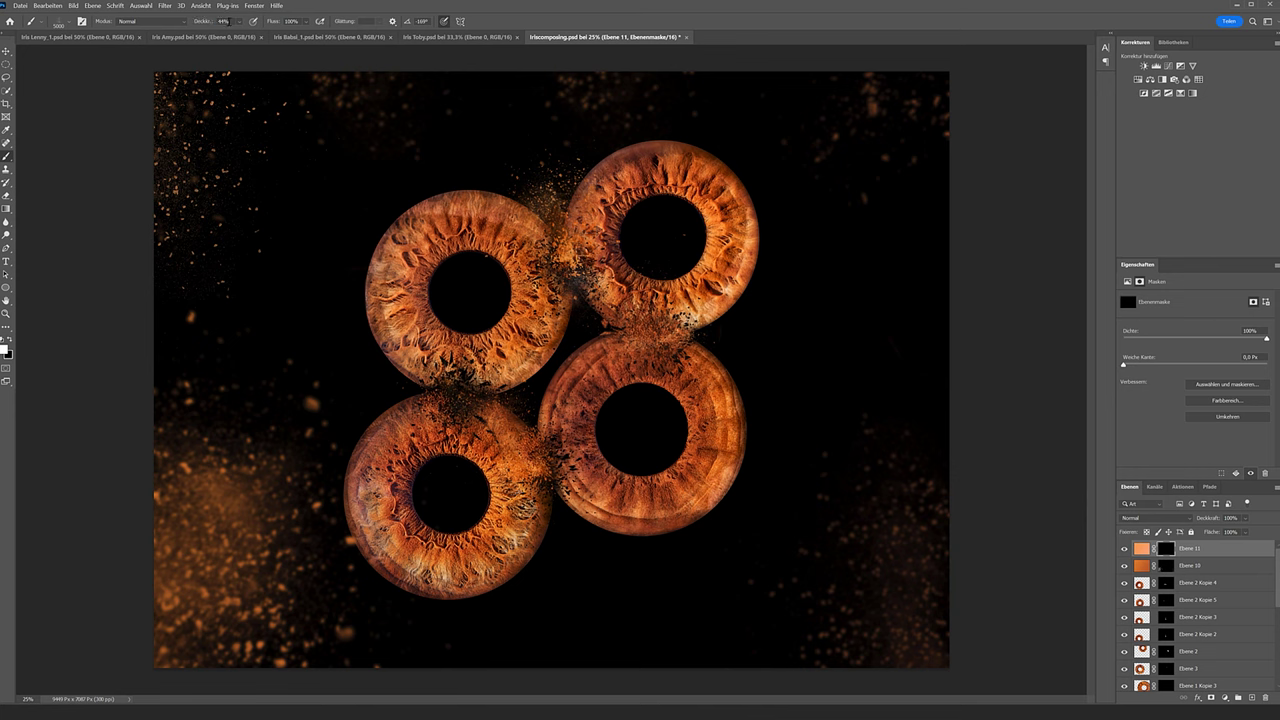
{"action": "right_click", "coordinate": [876, 292]}
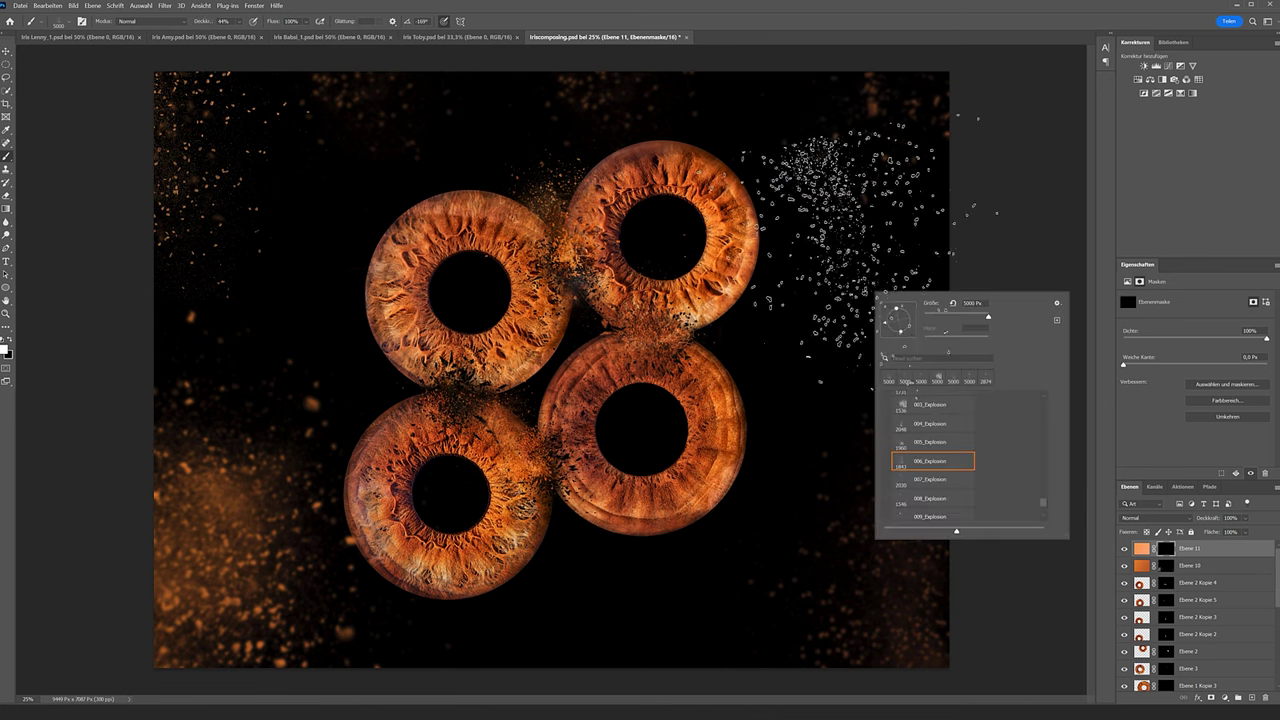
{"action": "left_click_drag", "start_coordinate": [885, 321], "coordinate": [886, 314]}
{"action": "key", "text": "Return"}
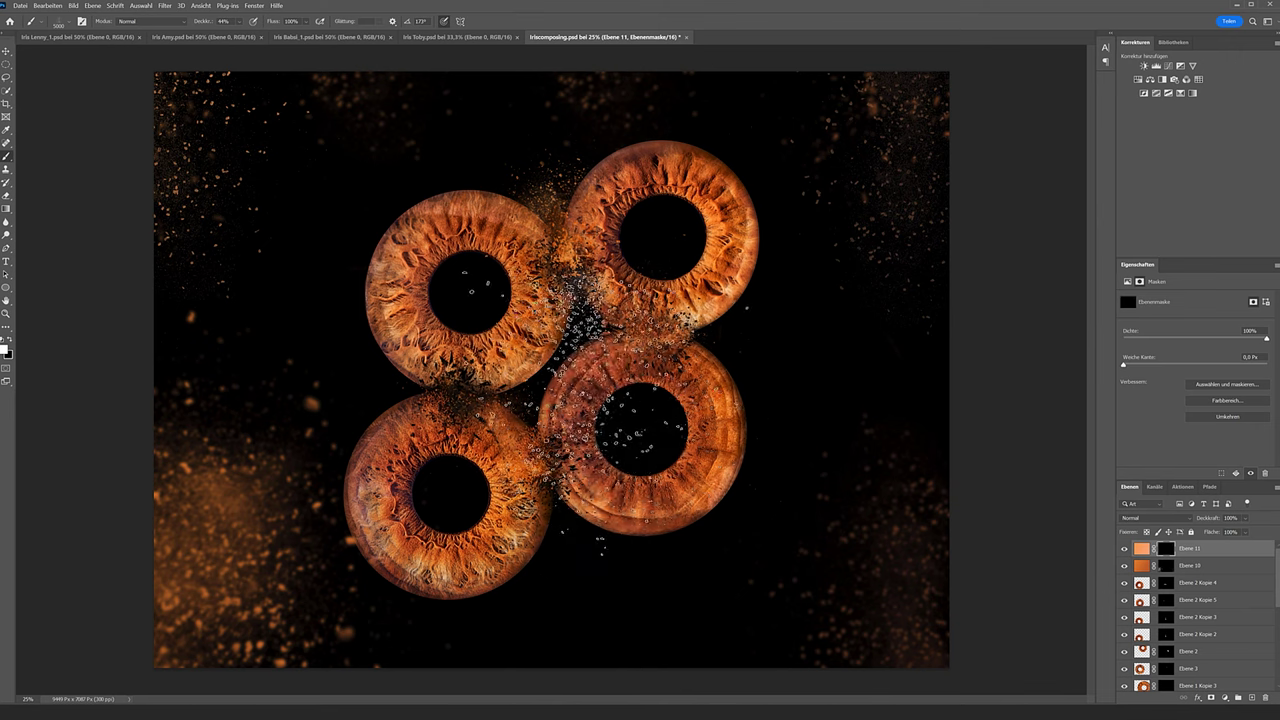
{"action": "right_click", "coordinate": [614, 400]}
{"action": "left_click_drag", "start_coordinate": [611, 462], "coordinate": [596, 525]}
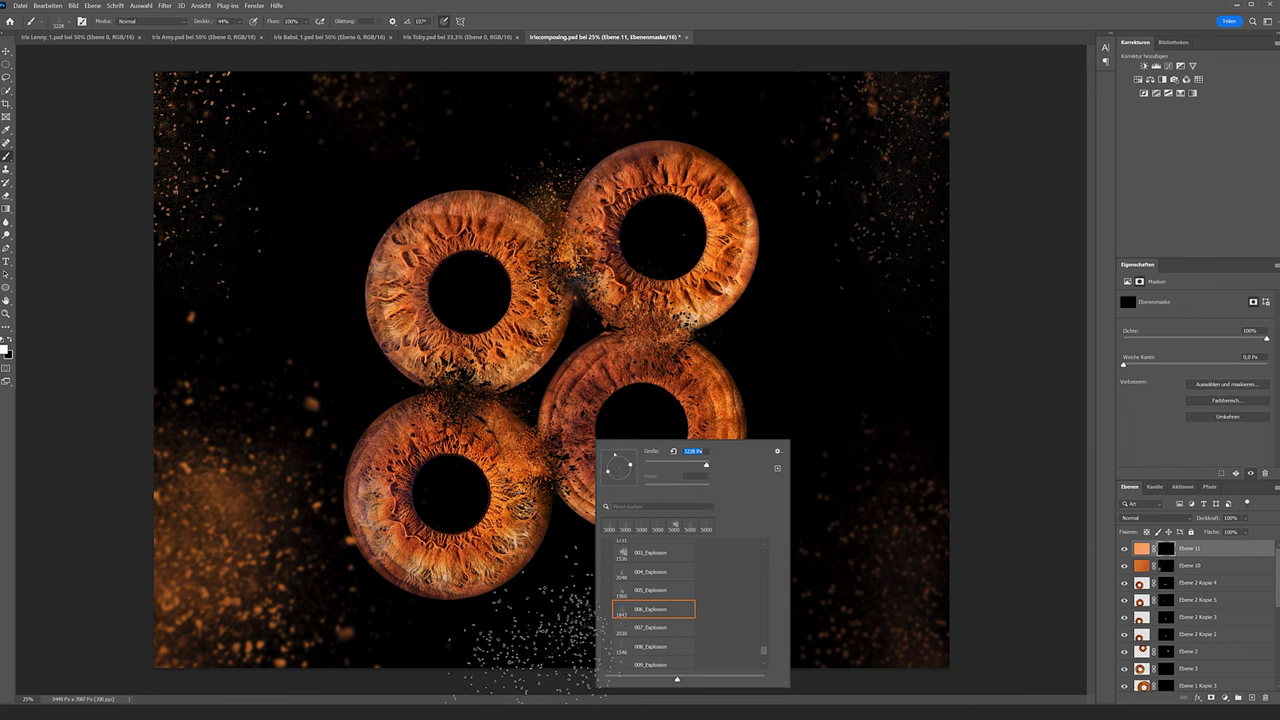
{"action": "key", "text": "Return"}
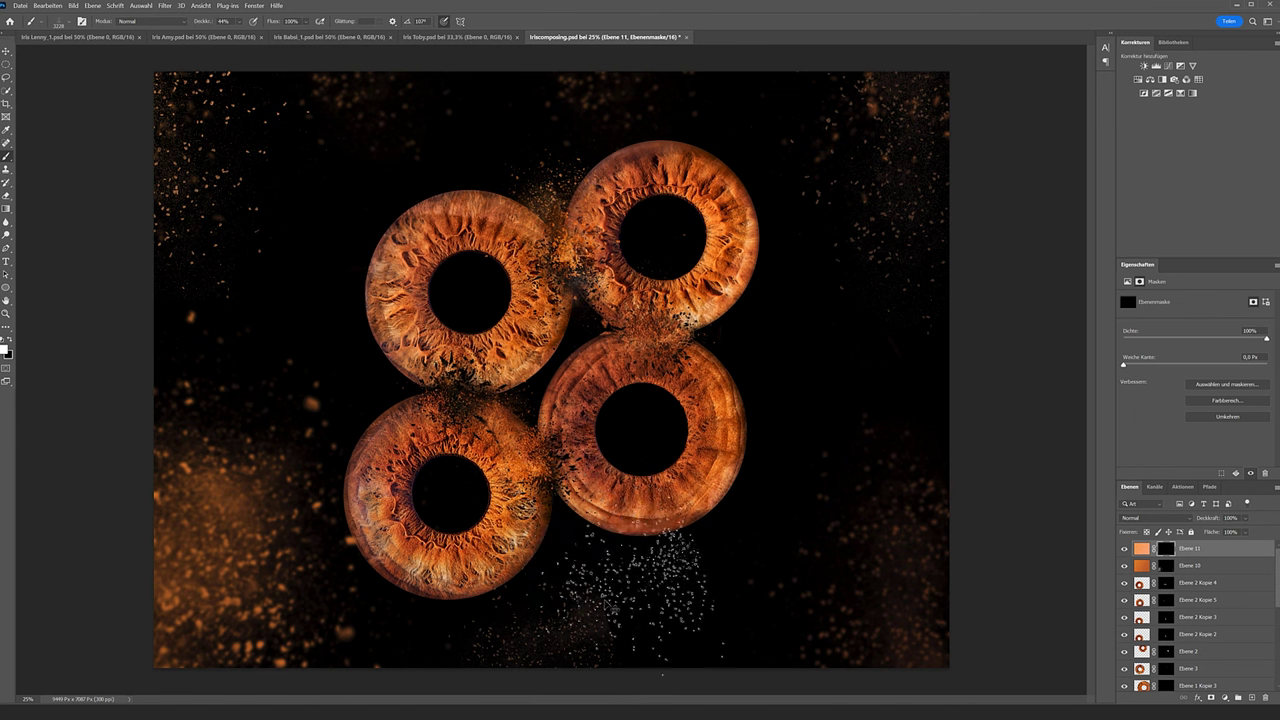
{"action": "right_click", "coordinate": [635, 555]}
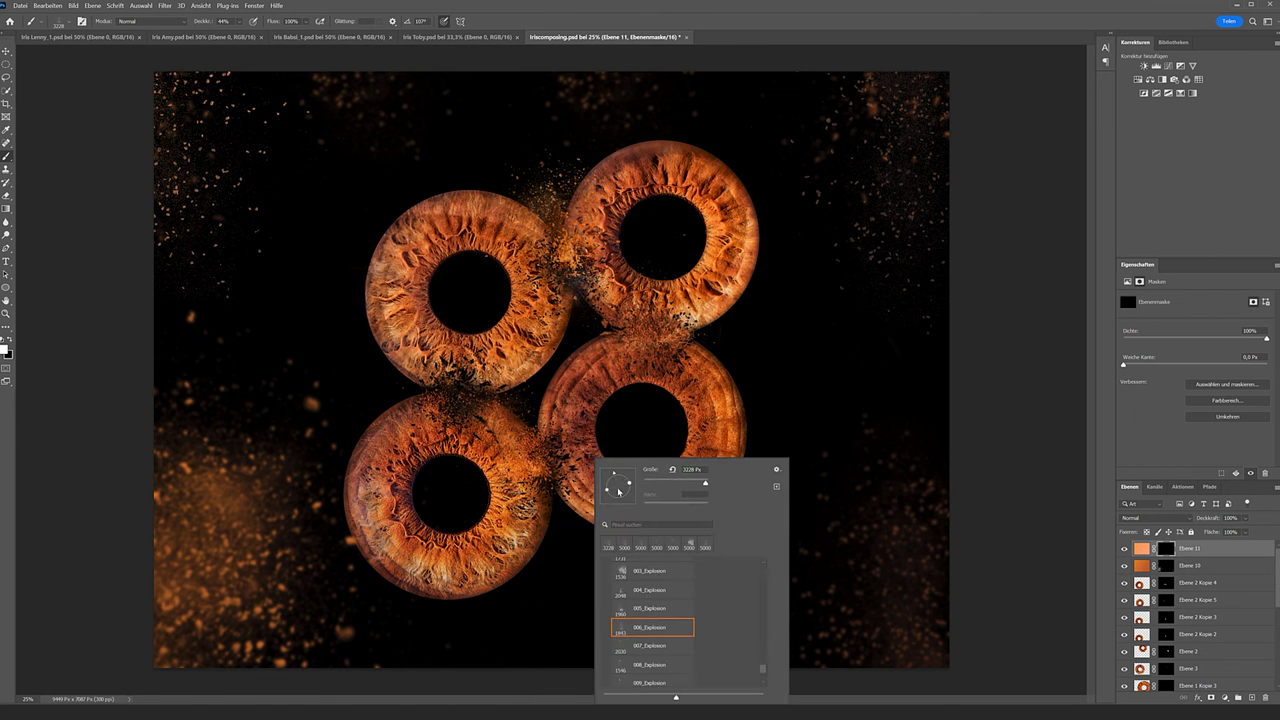
{"action": "key", "text": "Return"}
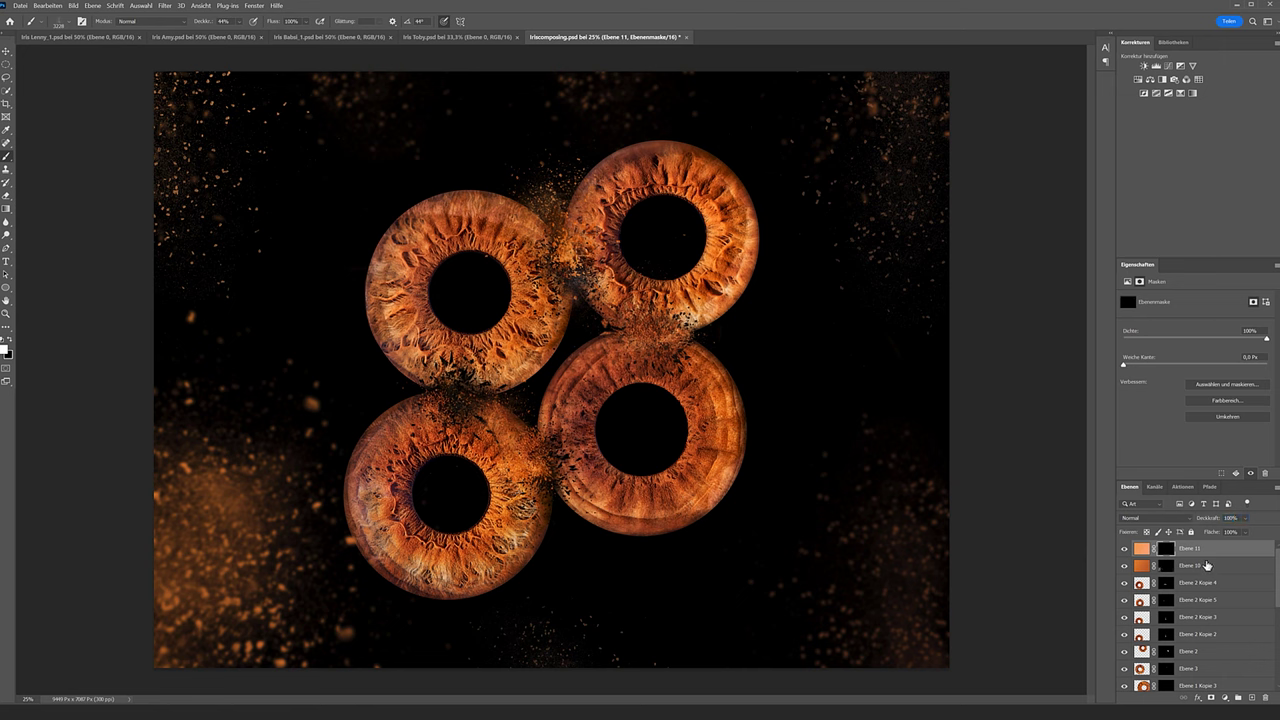
Select the Ebene 10 dust layer in the Layers panel.
{"action": "left_click", "coordinate": [1207, 566]}
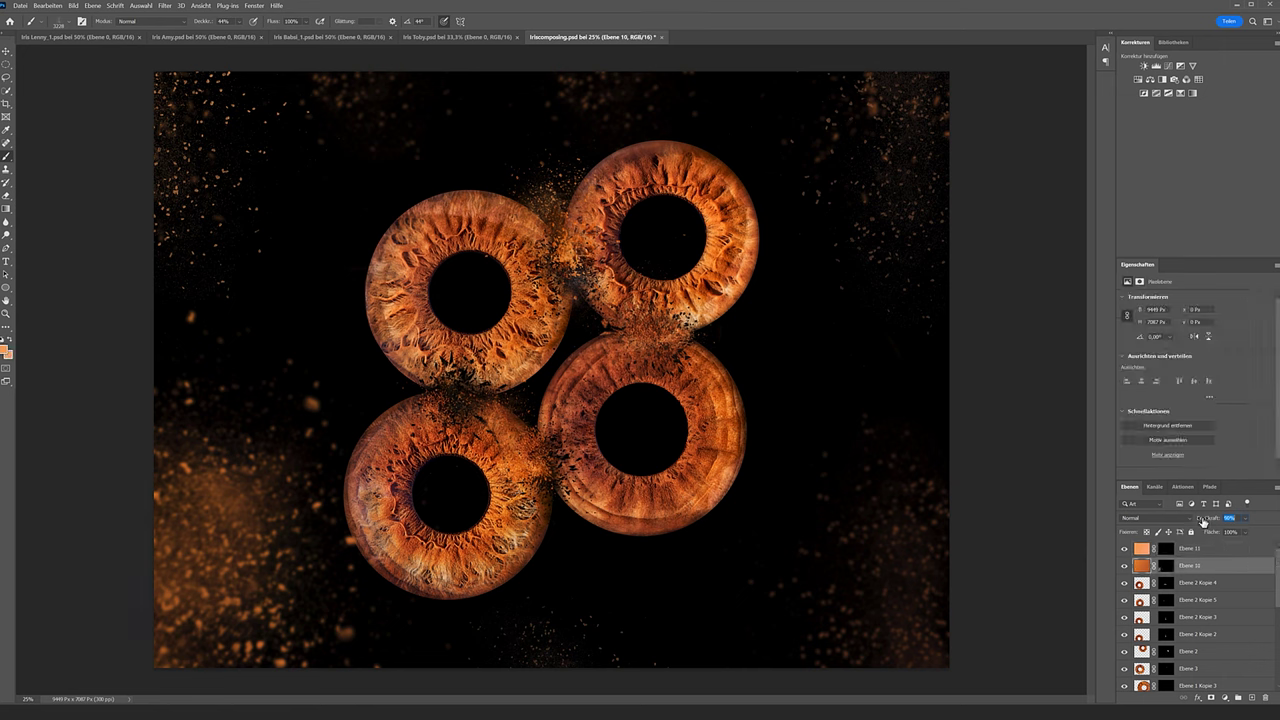